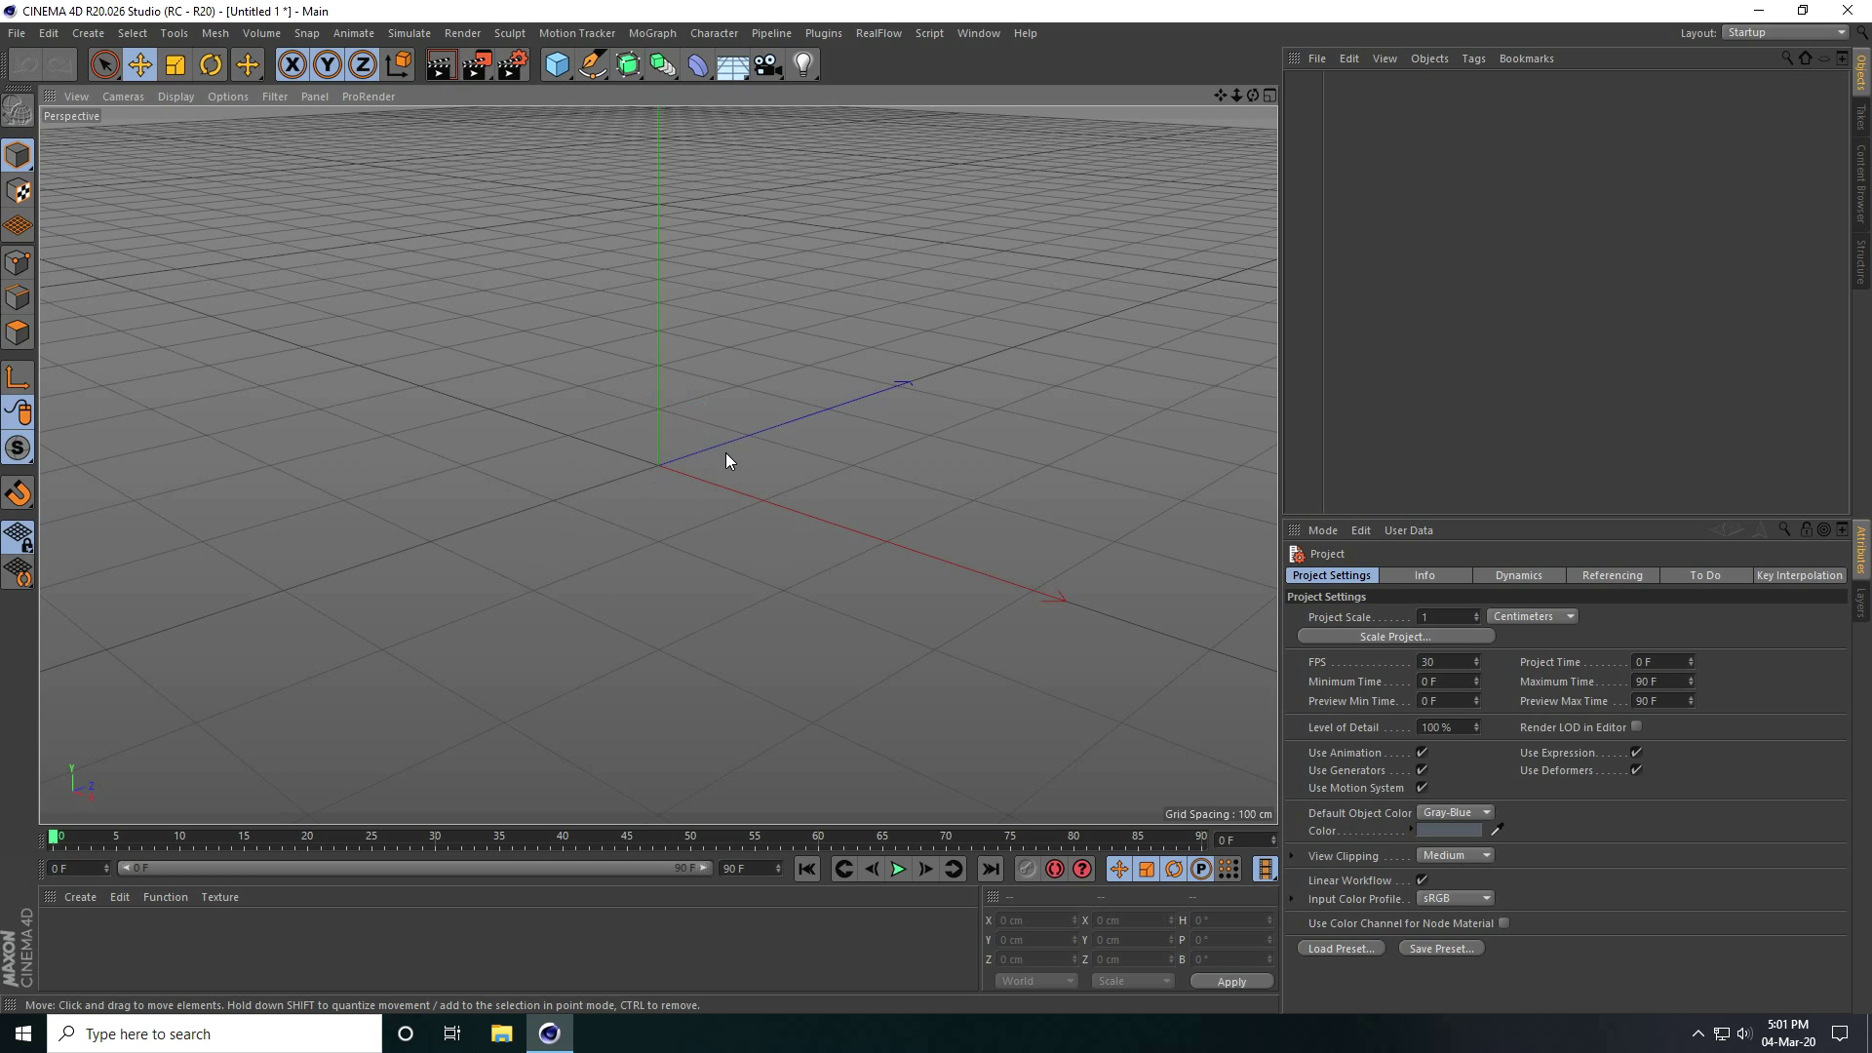
Add a sphere with a 150 cm radius and orbit the view to a low angle
drag(556, 64, 931, 129)
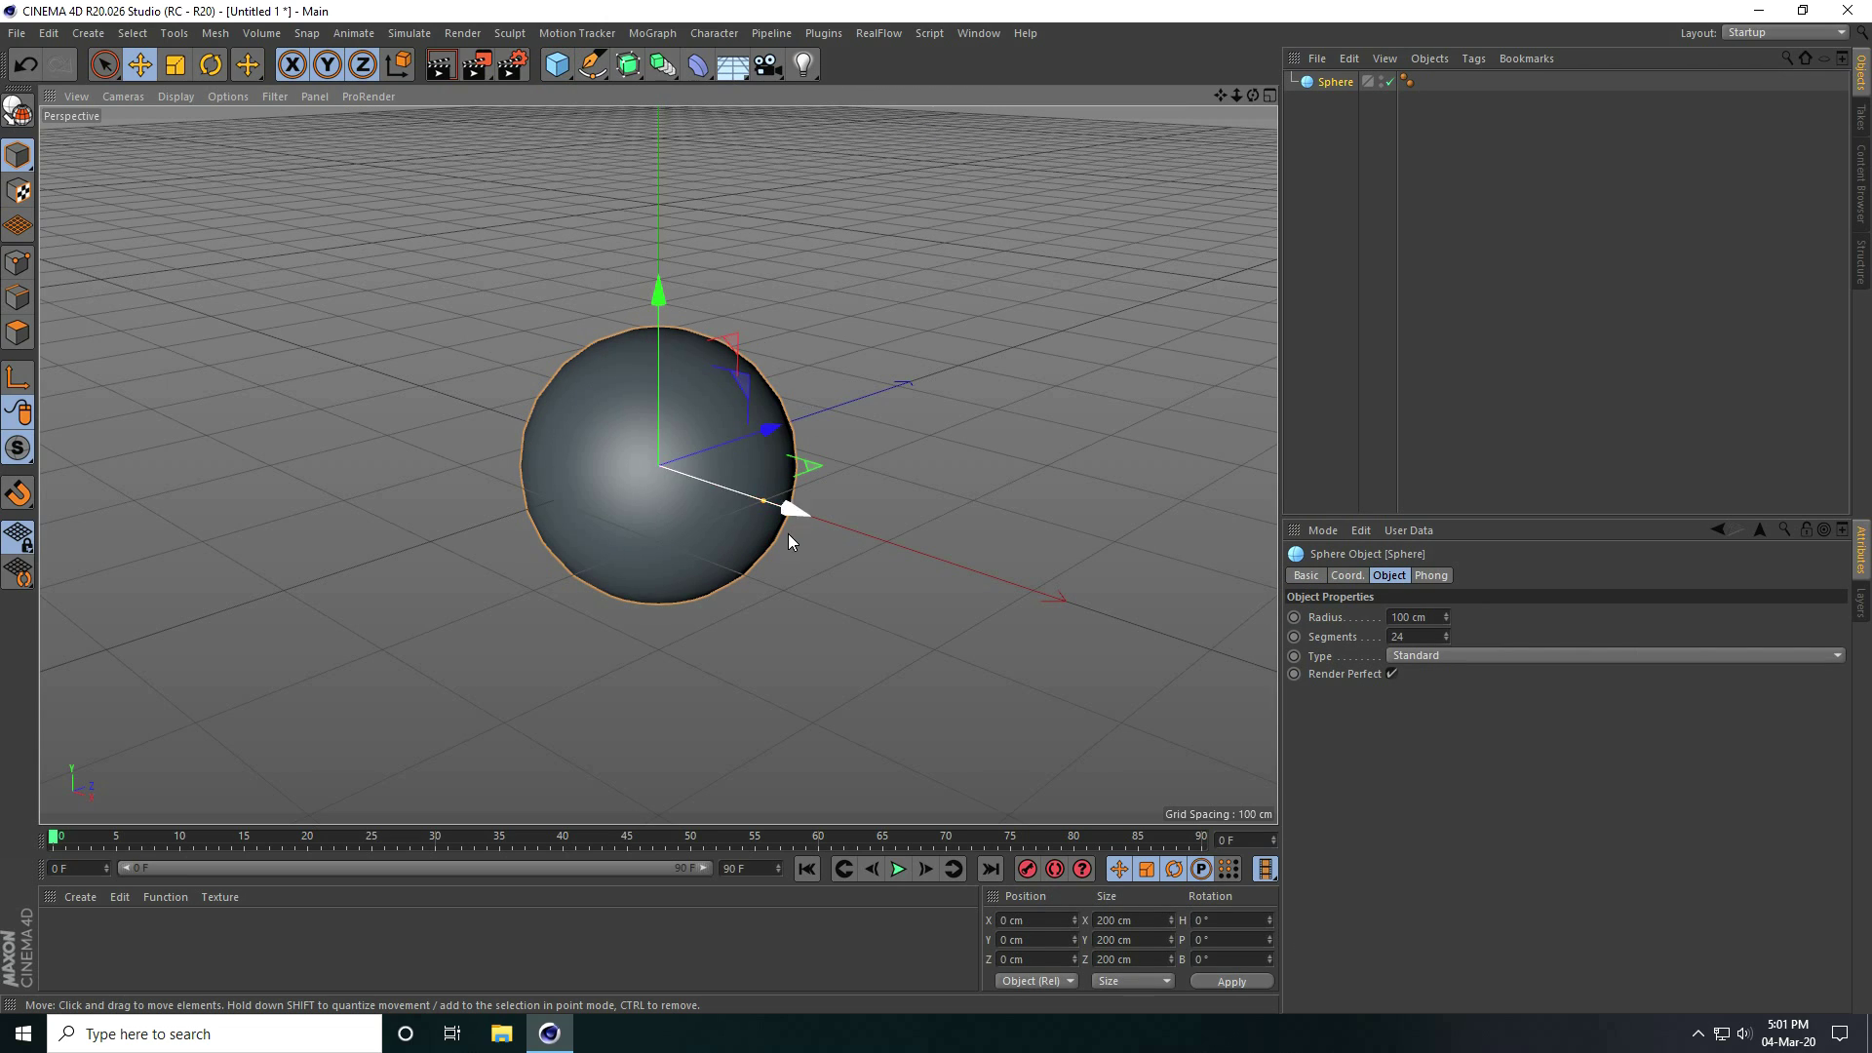
double_click(1437, 616)
text(150)
key(Return)
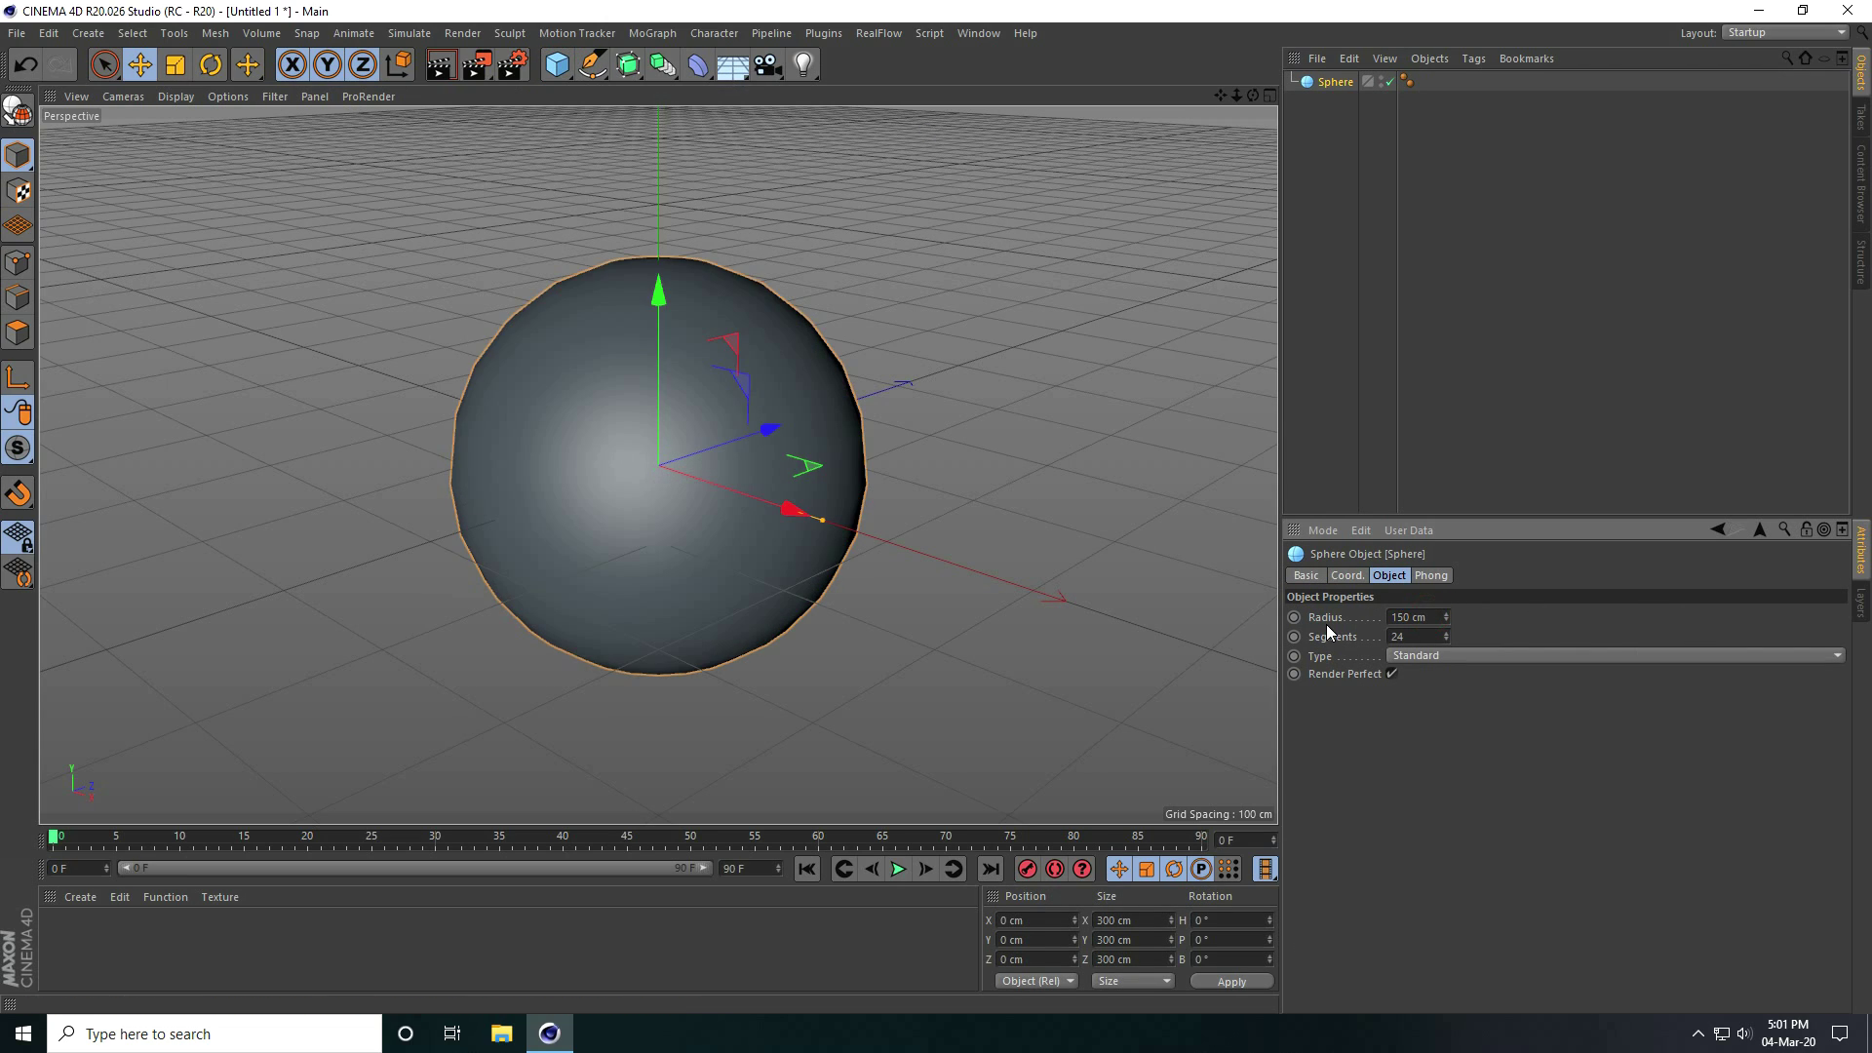
alt+drag(868, 527, 818, 535)
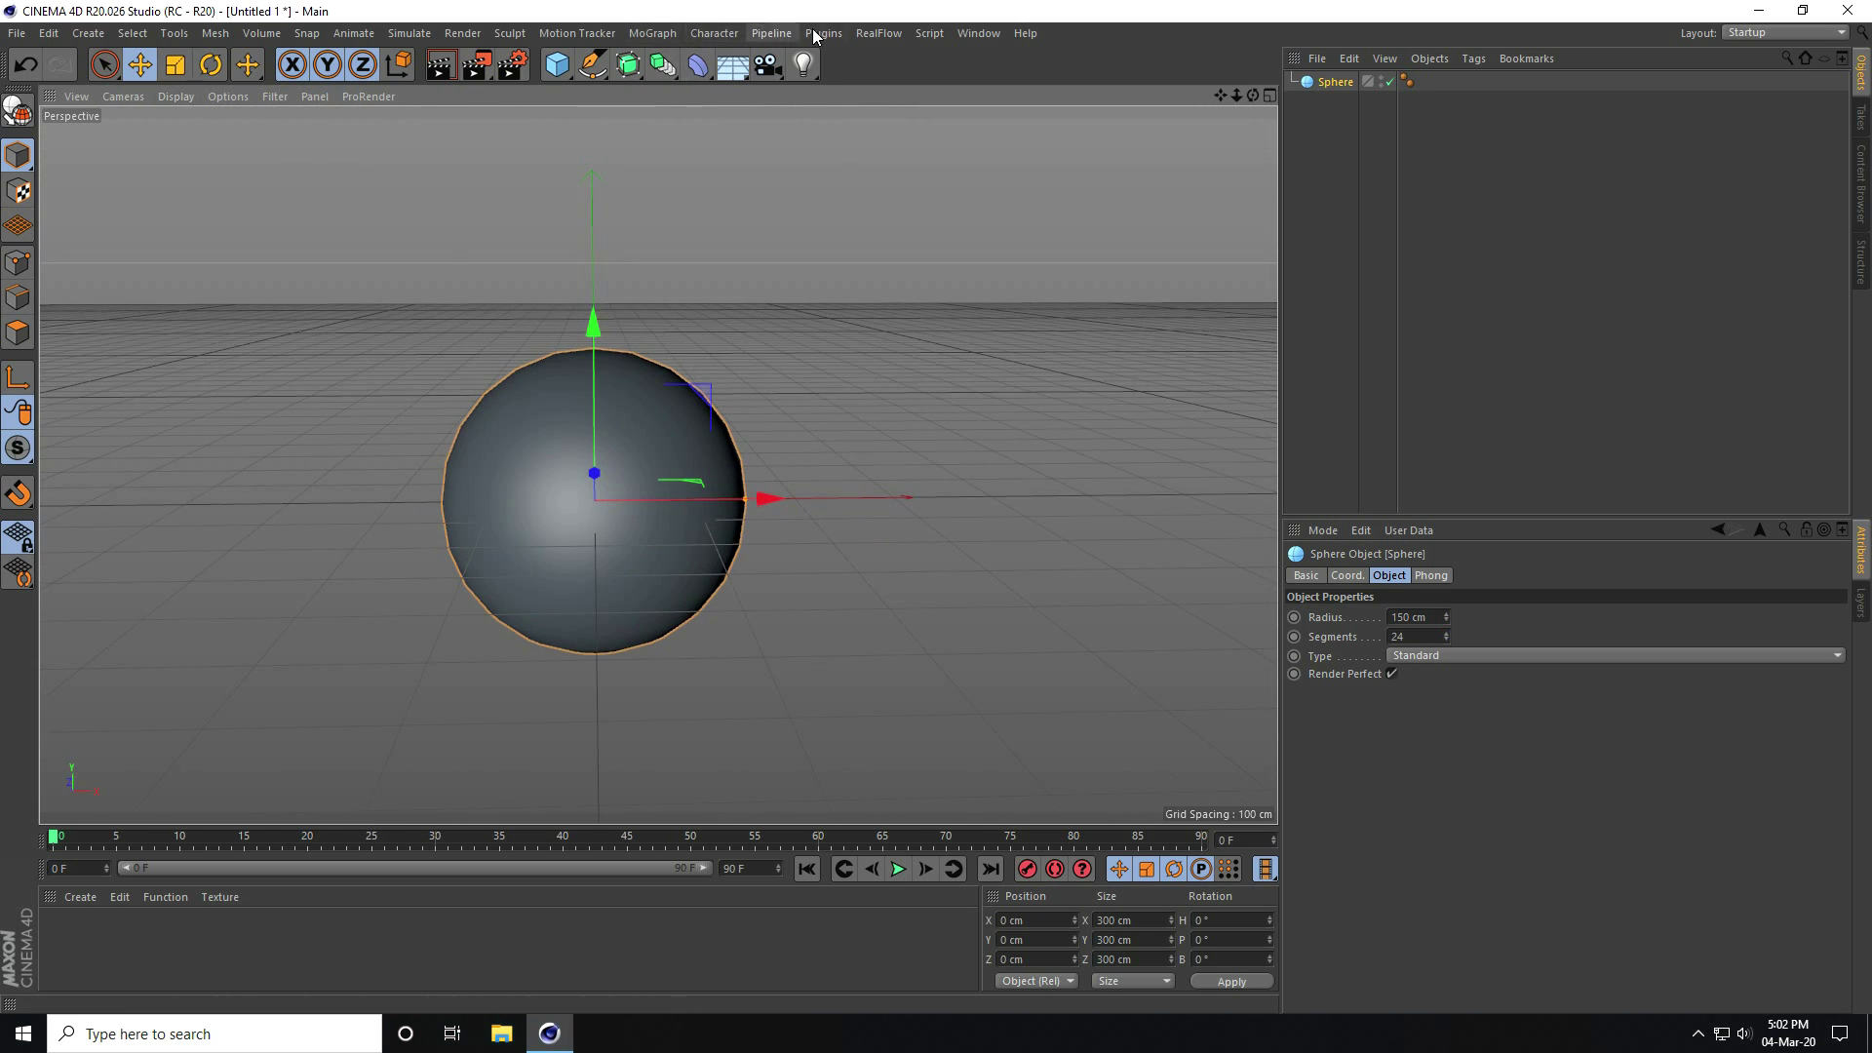
click(875, 33)
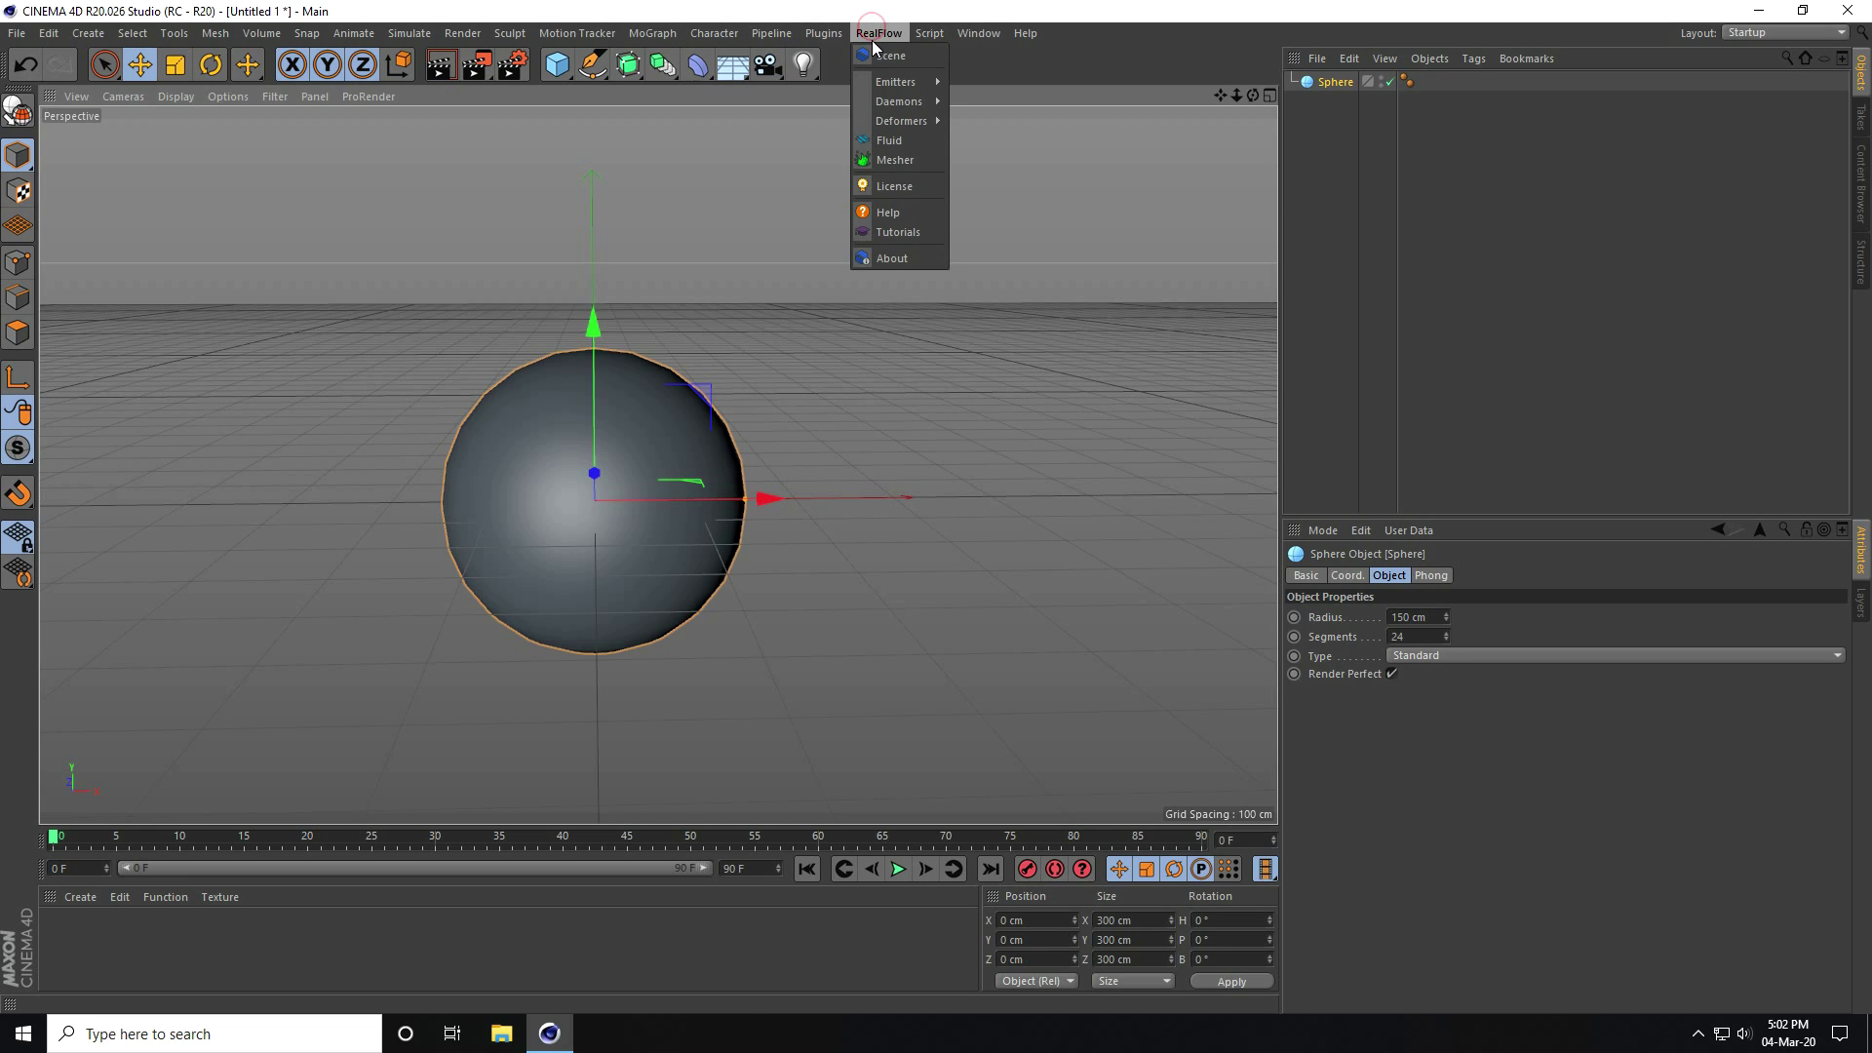
Add a RealFlow Scene and a RealFlow Fill emitter
click(886, 54)
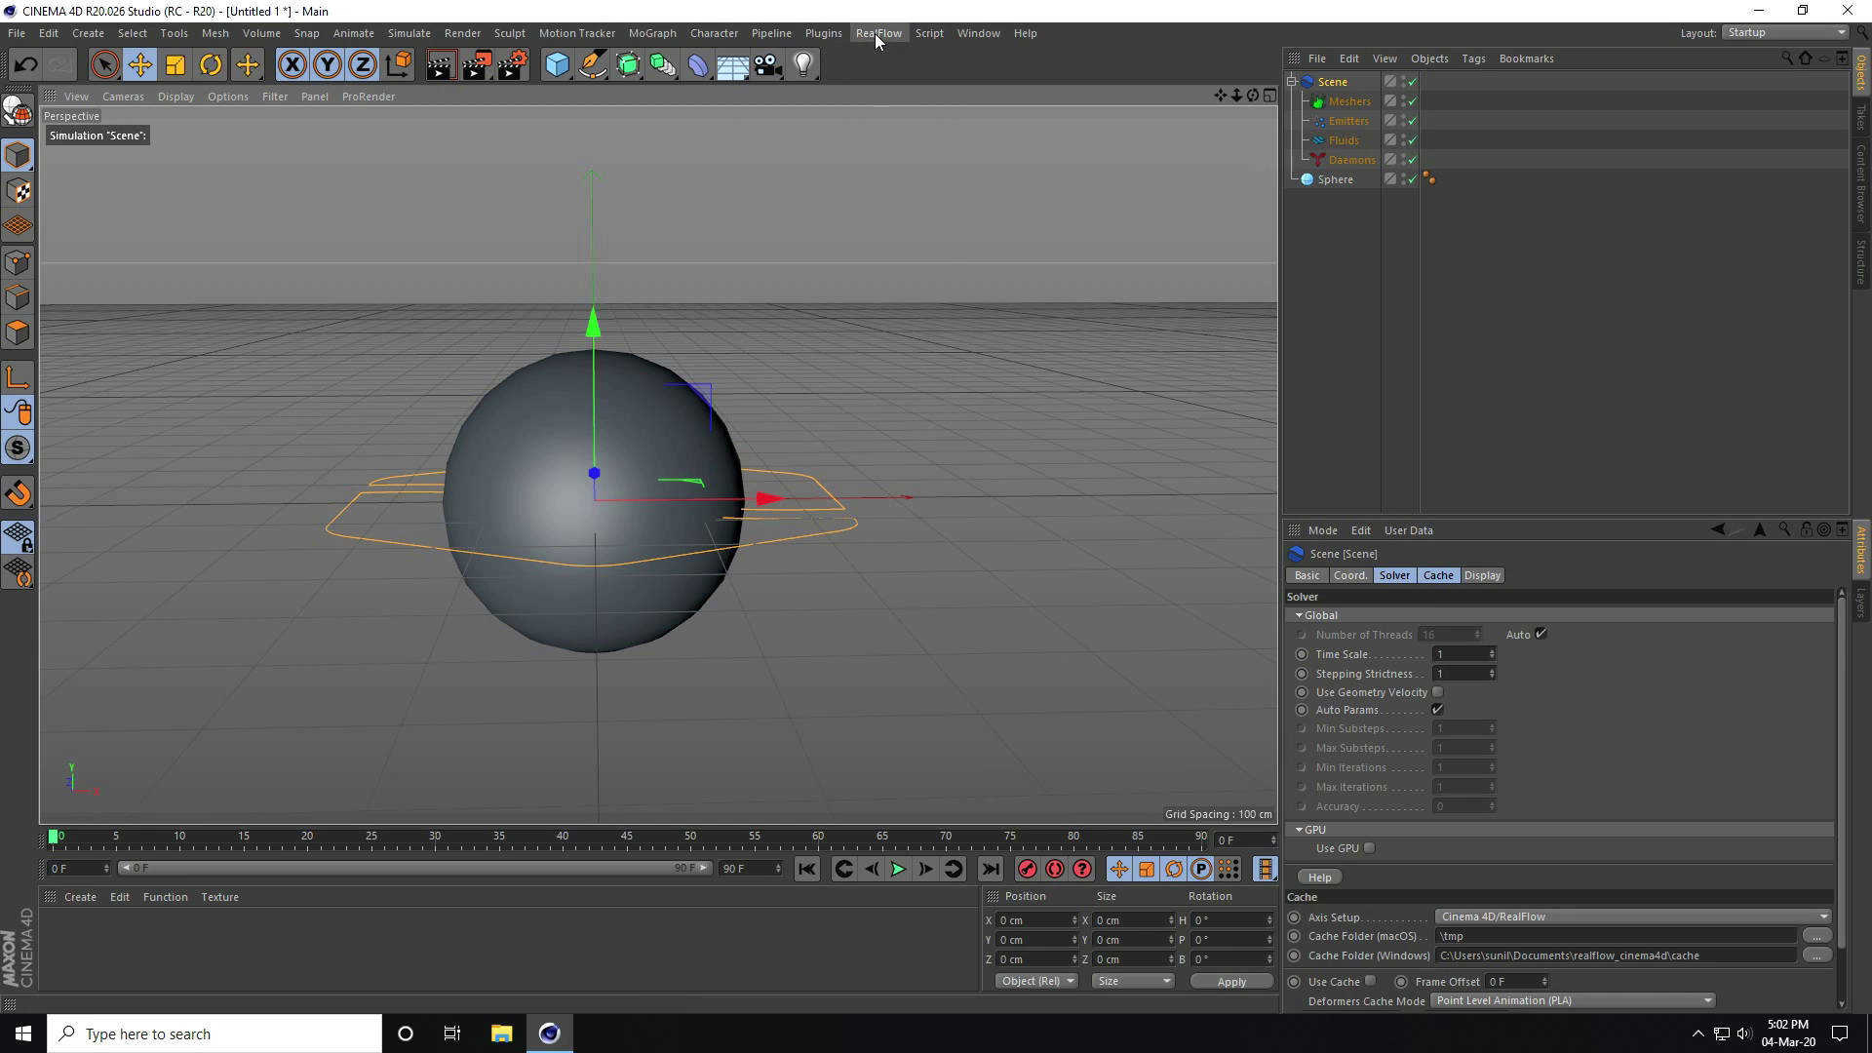
click(871, 31)
mouse_move(895, 82)
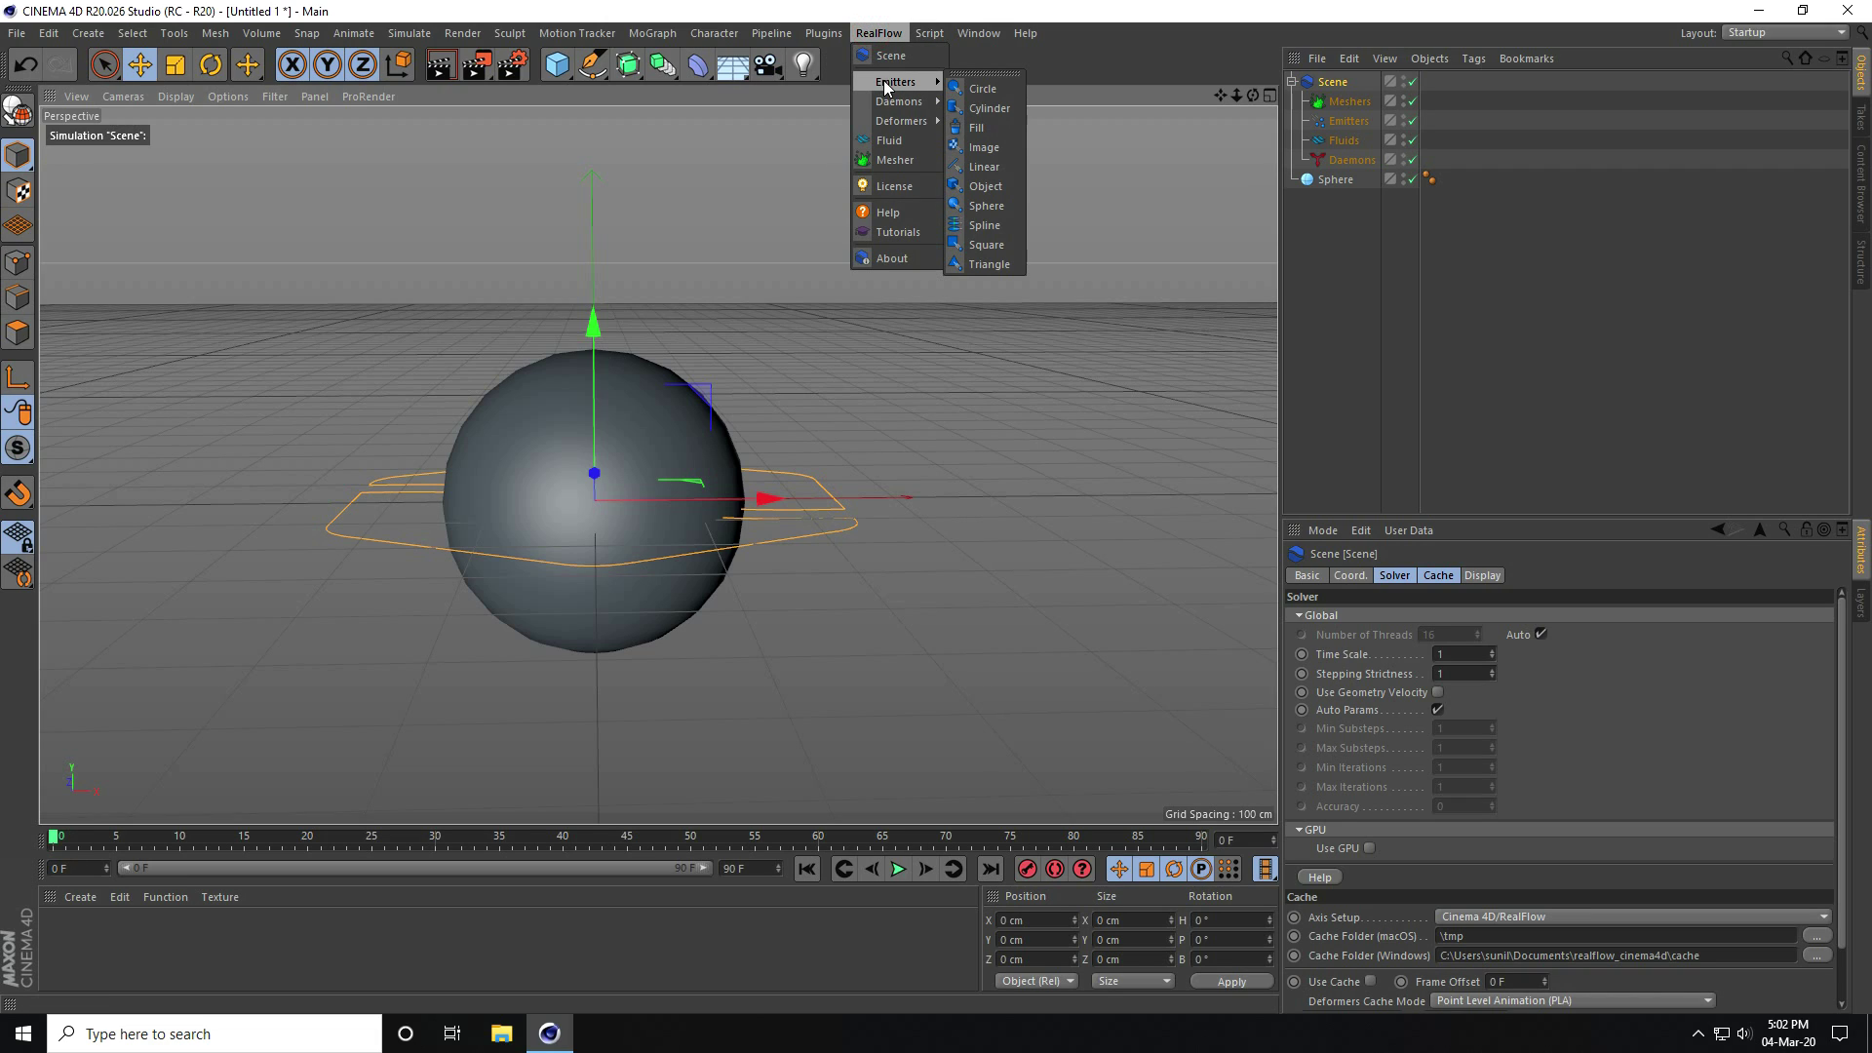
click(980, 127)
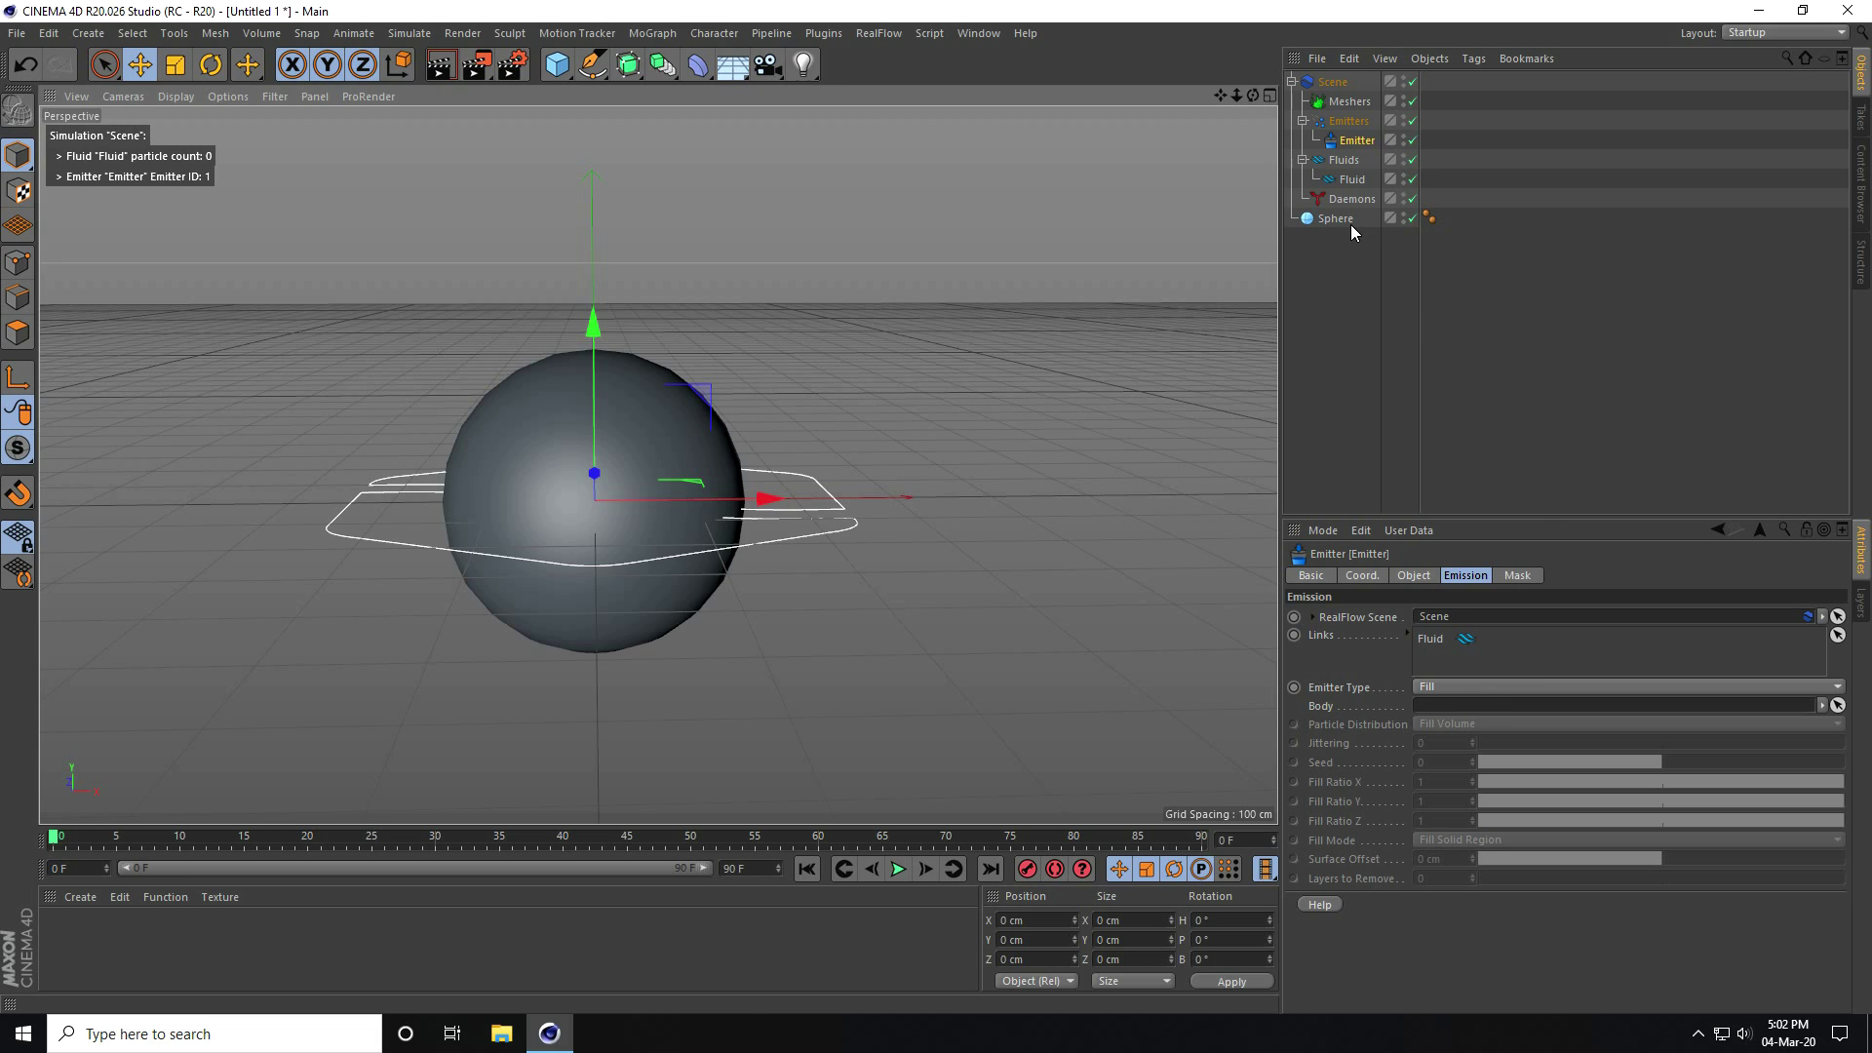
Use the sphere as the Fill emitter's body and hide the sphere in the viewport
drag(1337, 220, 1426, 714)
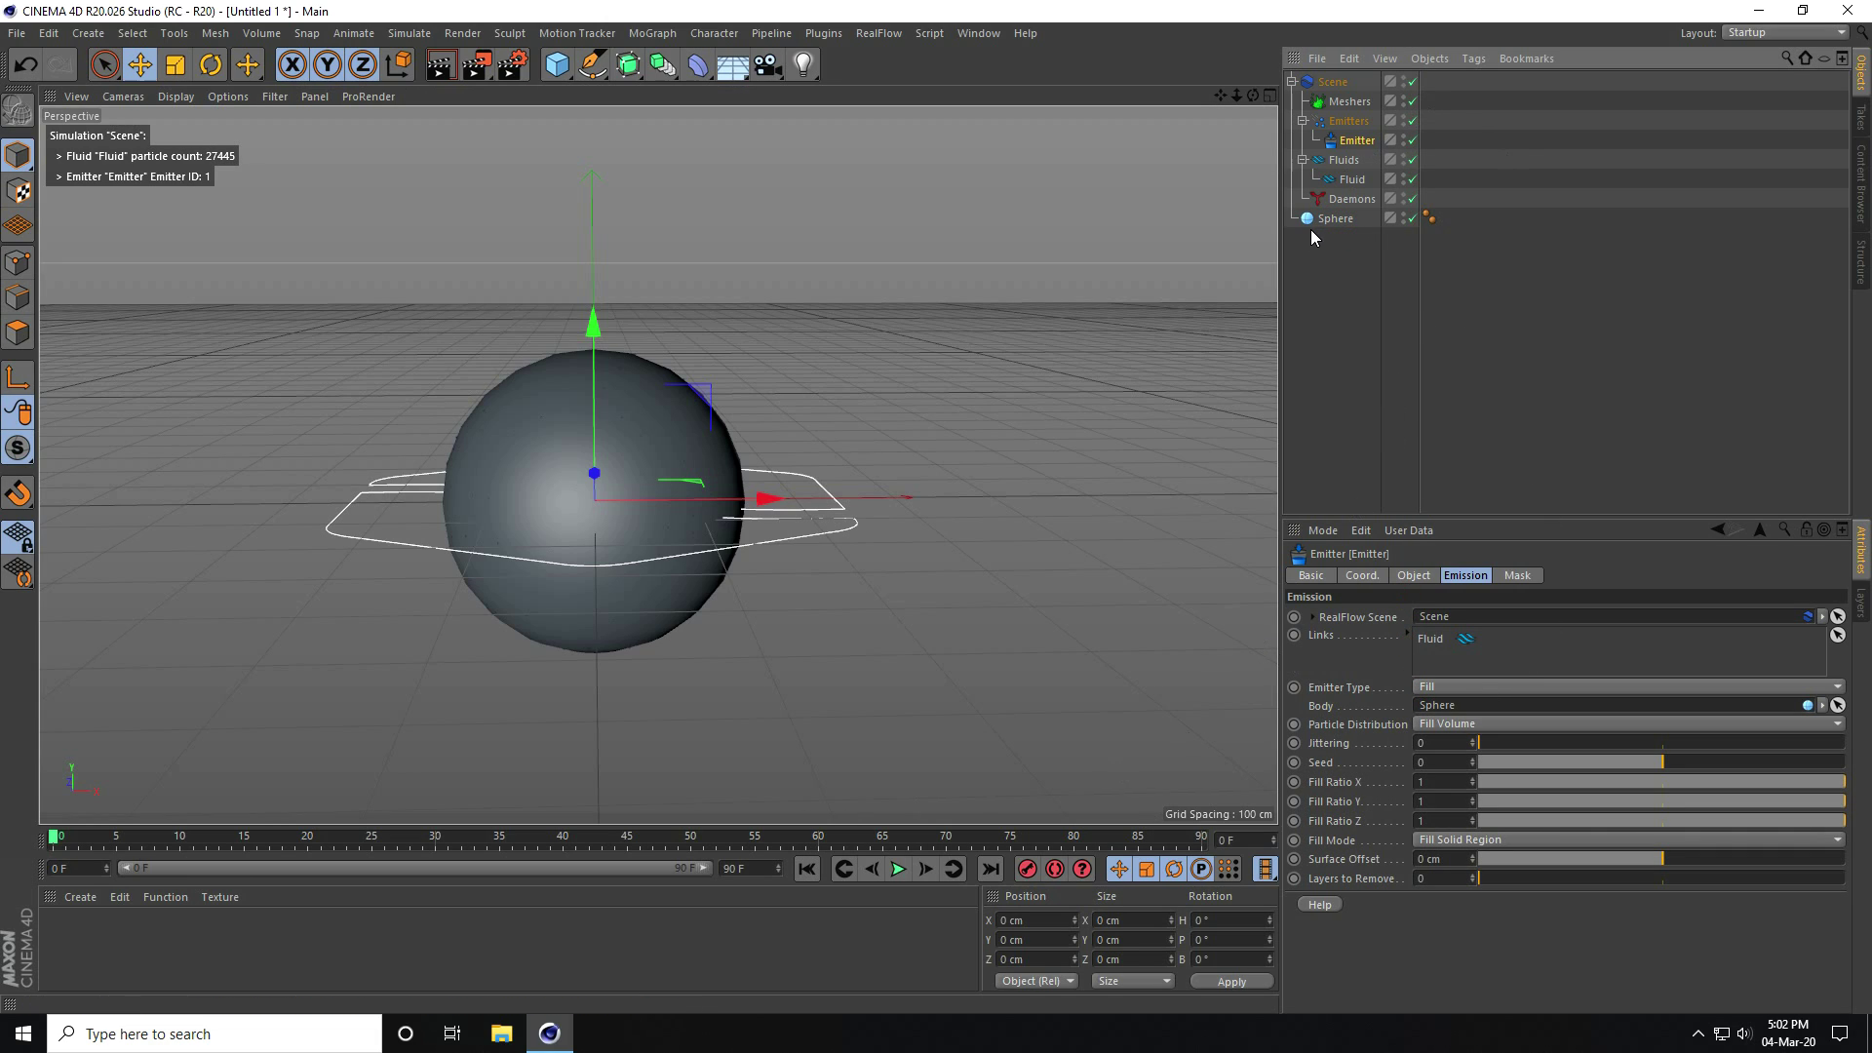
click(1404, 215)
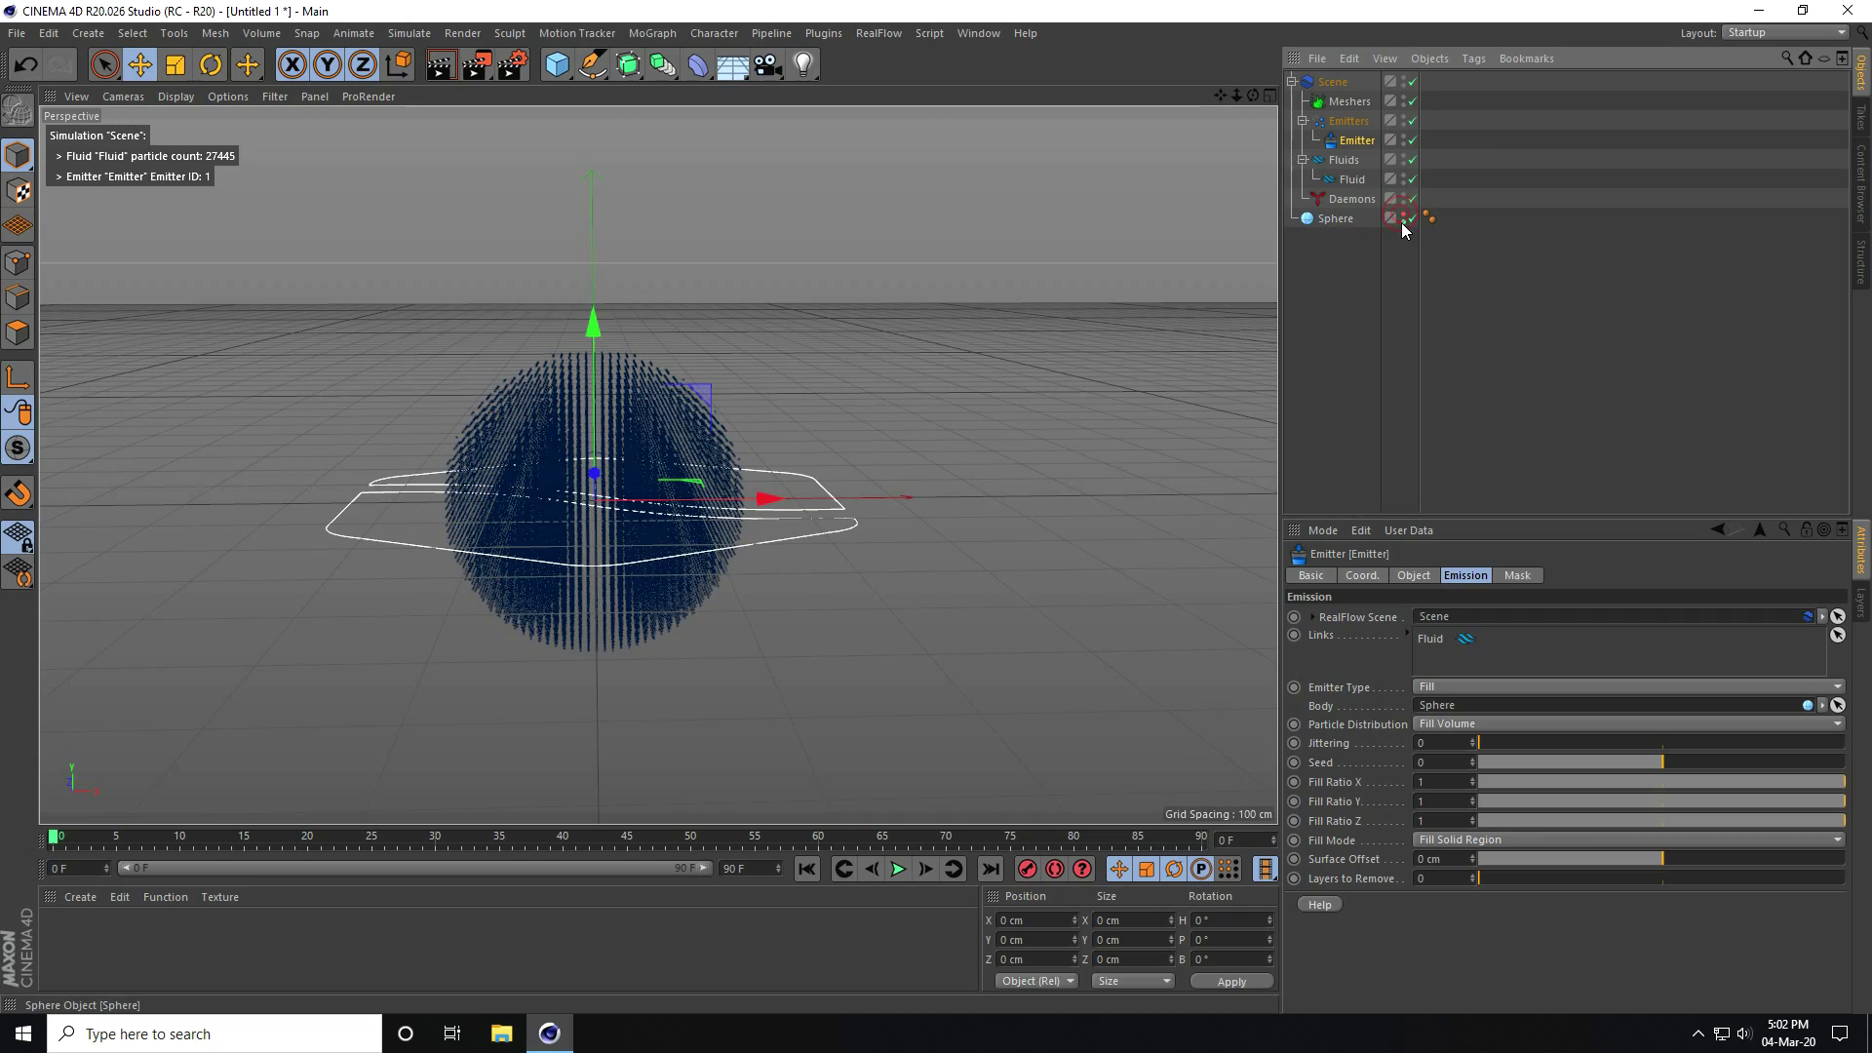
alt+drag(939, 402, 598, 494)
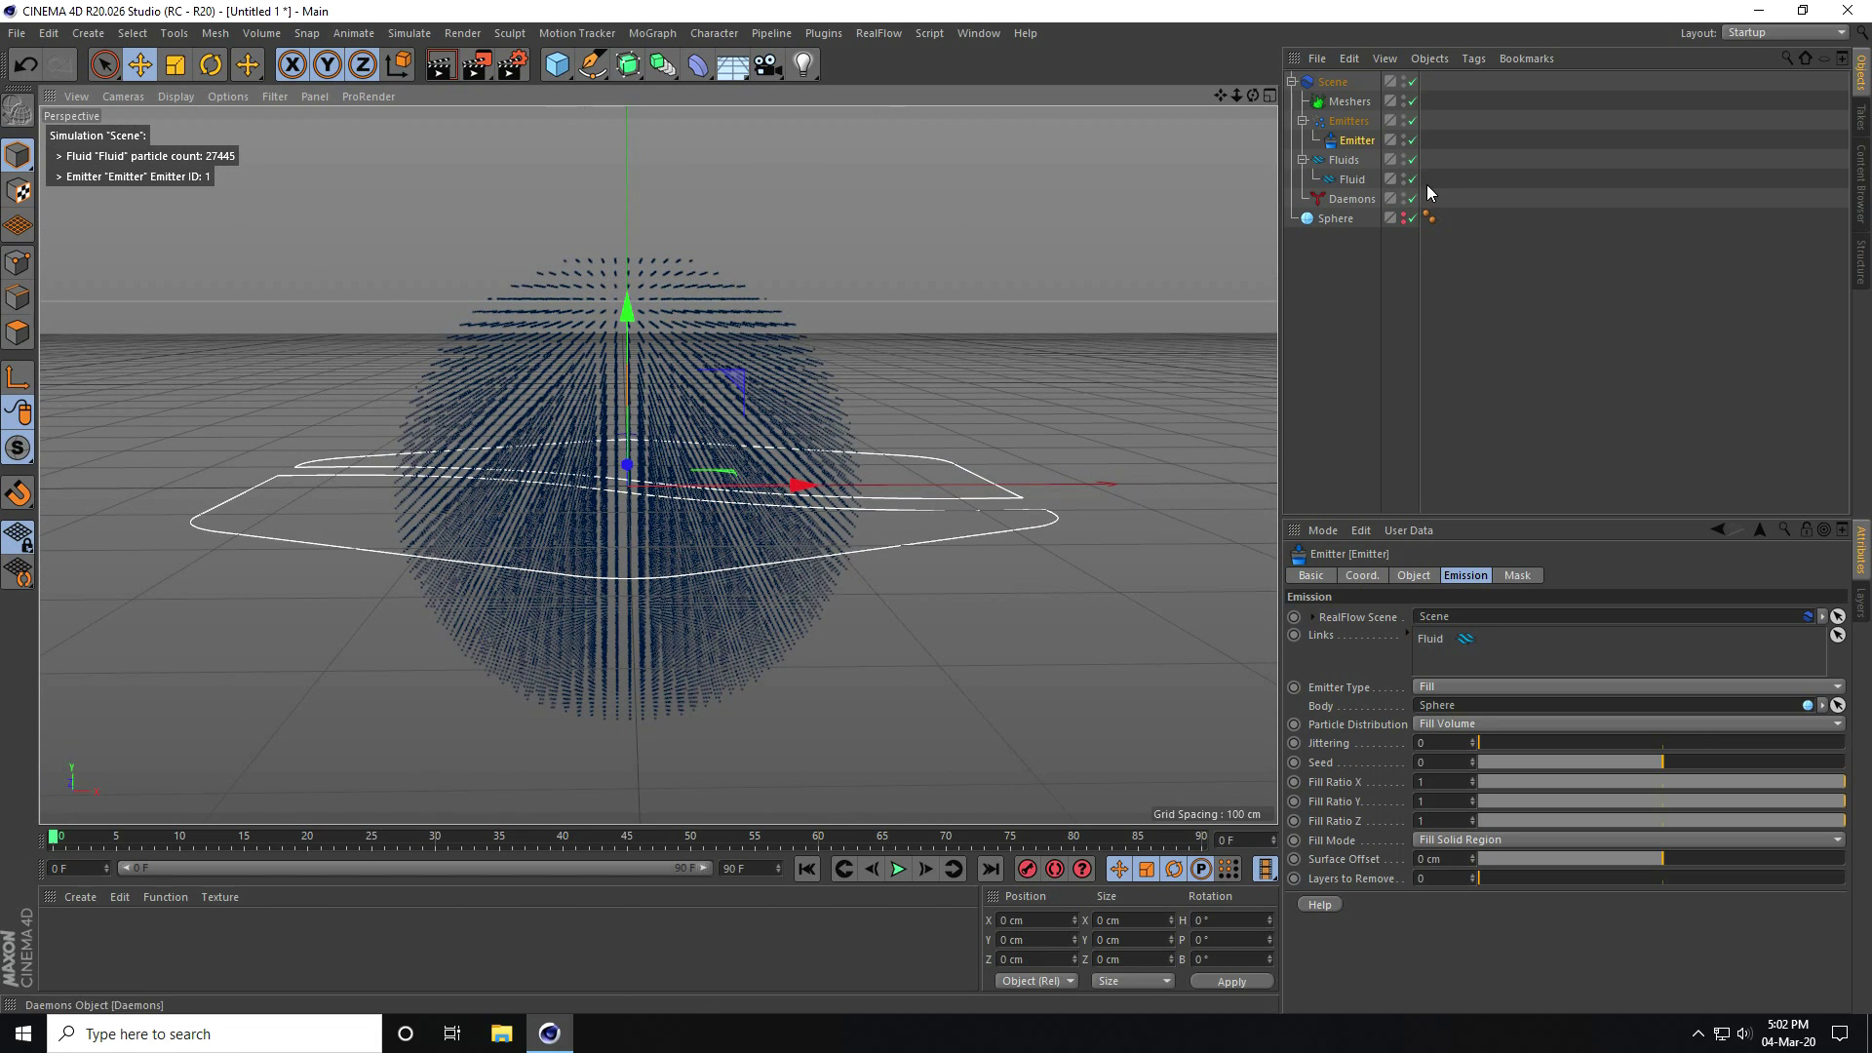
Set the Fluid's Resolution to 10, keeping its type as Liquid - PBD
click(1354, 181)
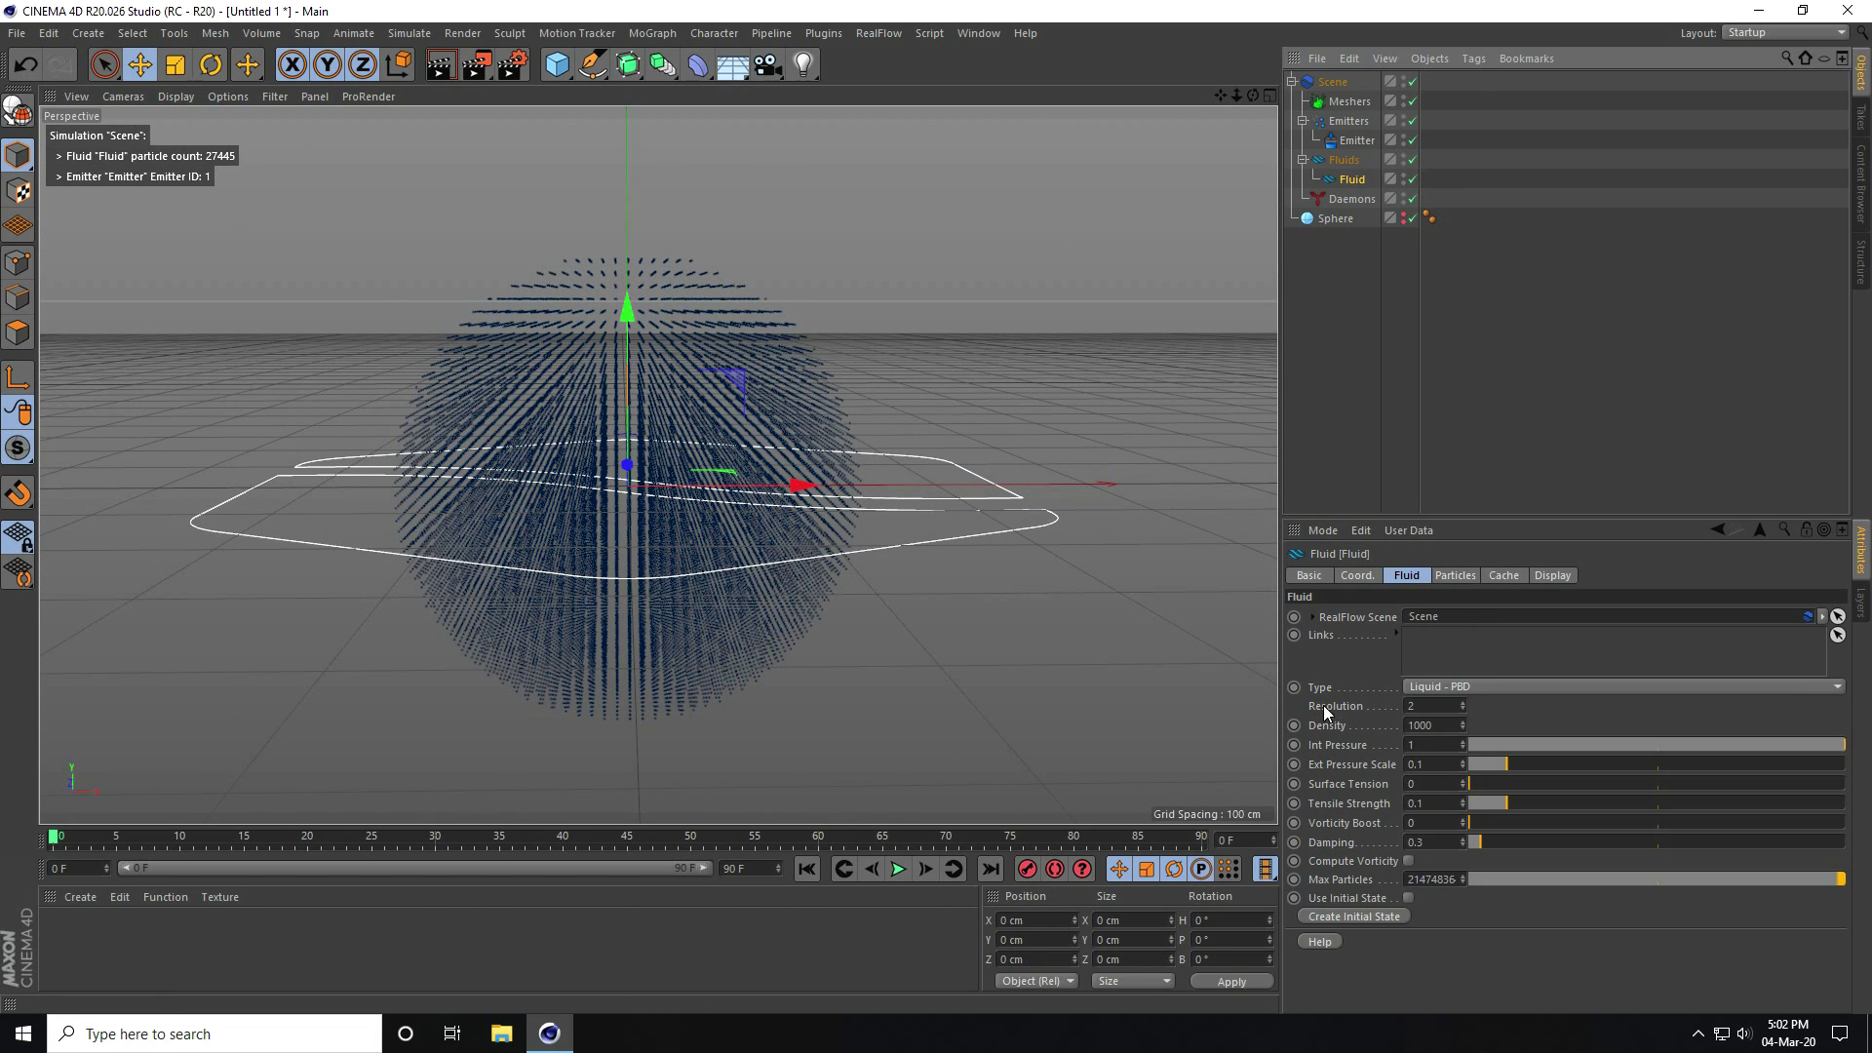
double_click(1424, 706)
text(10)
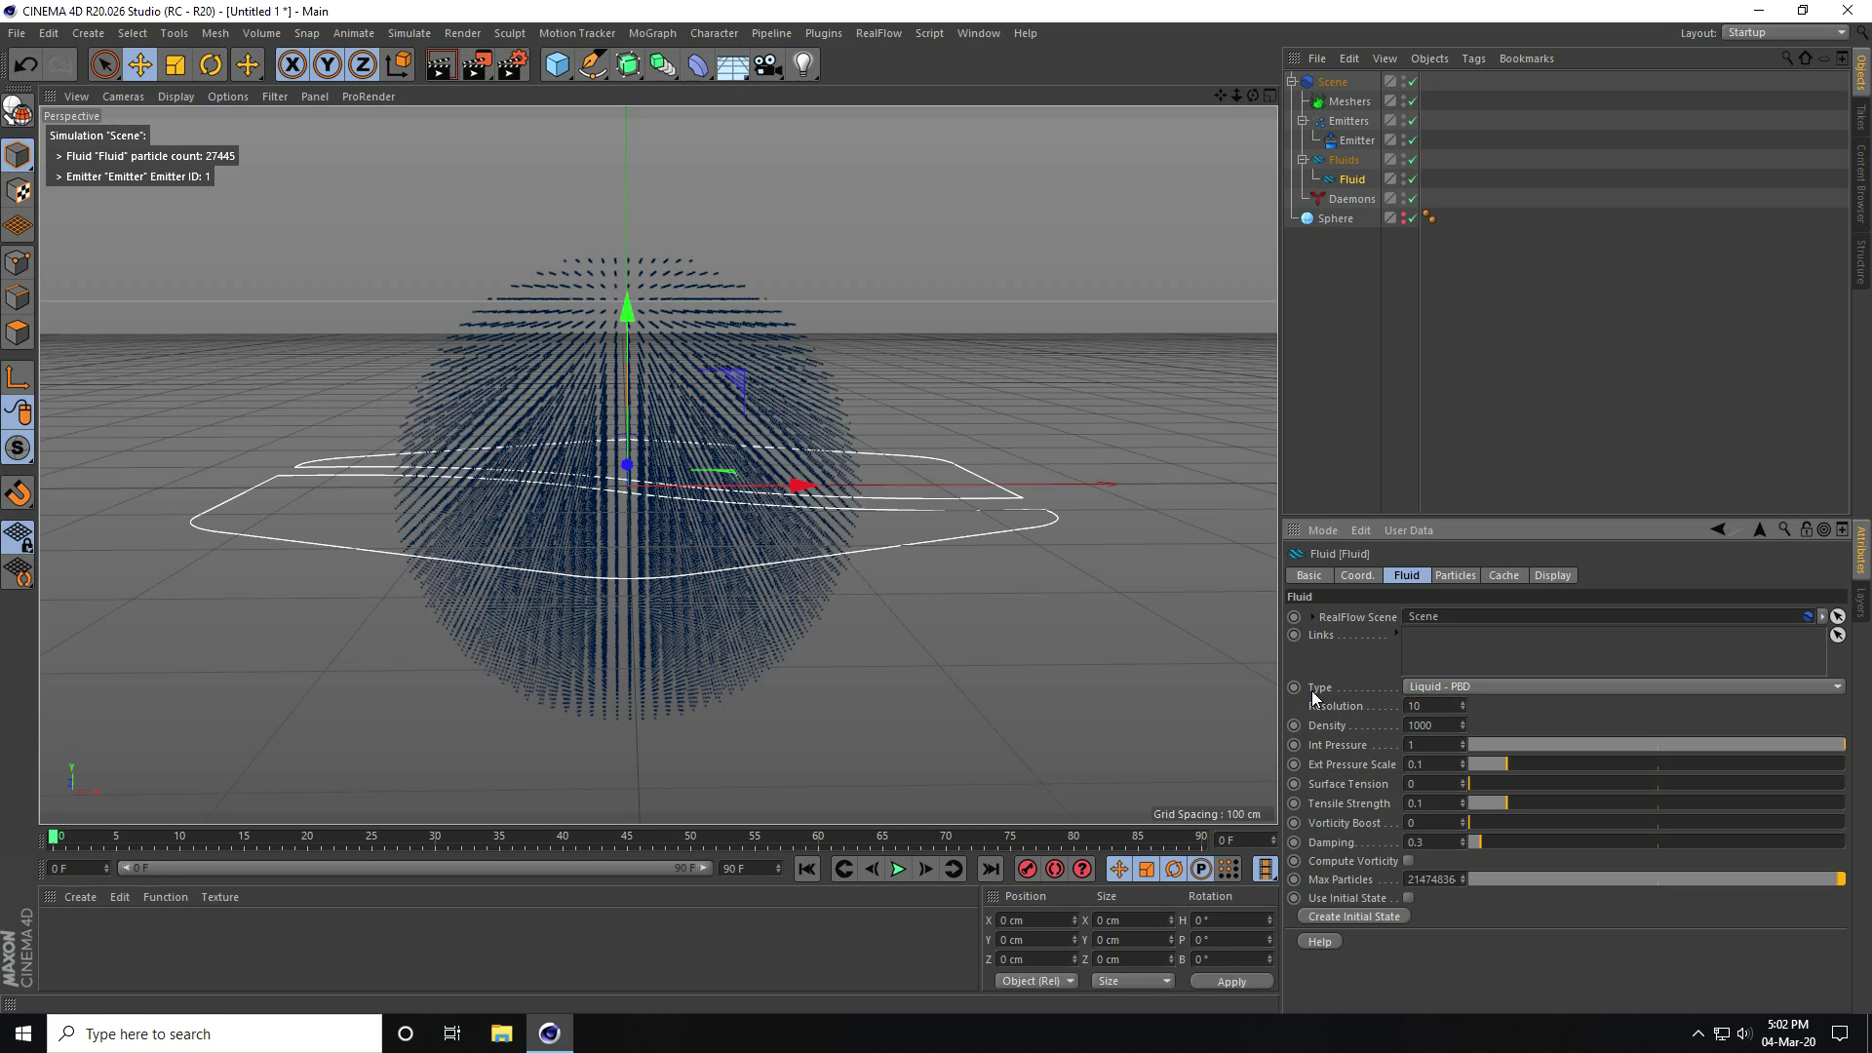
click(1422, 687)
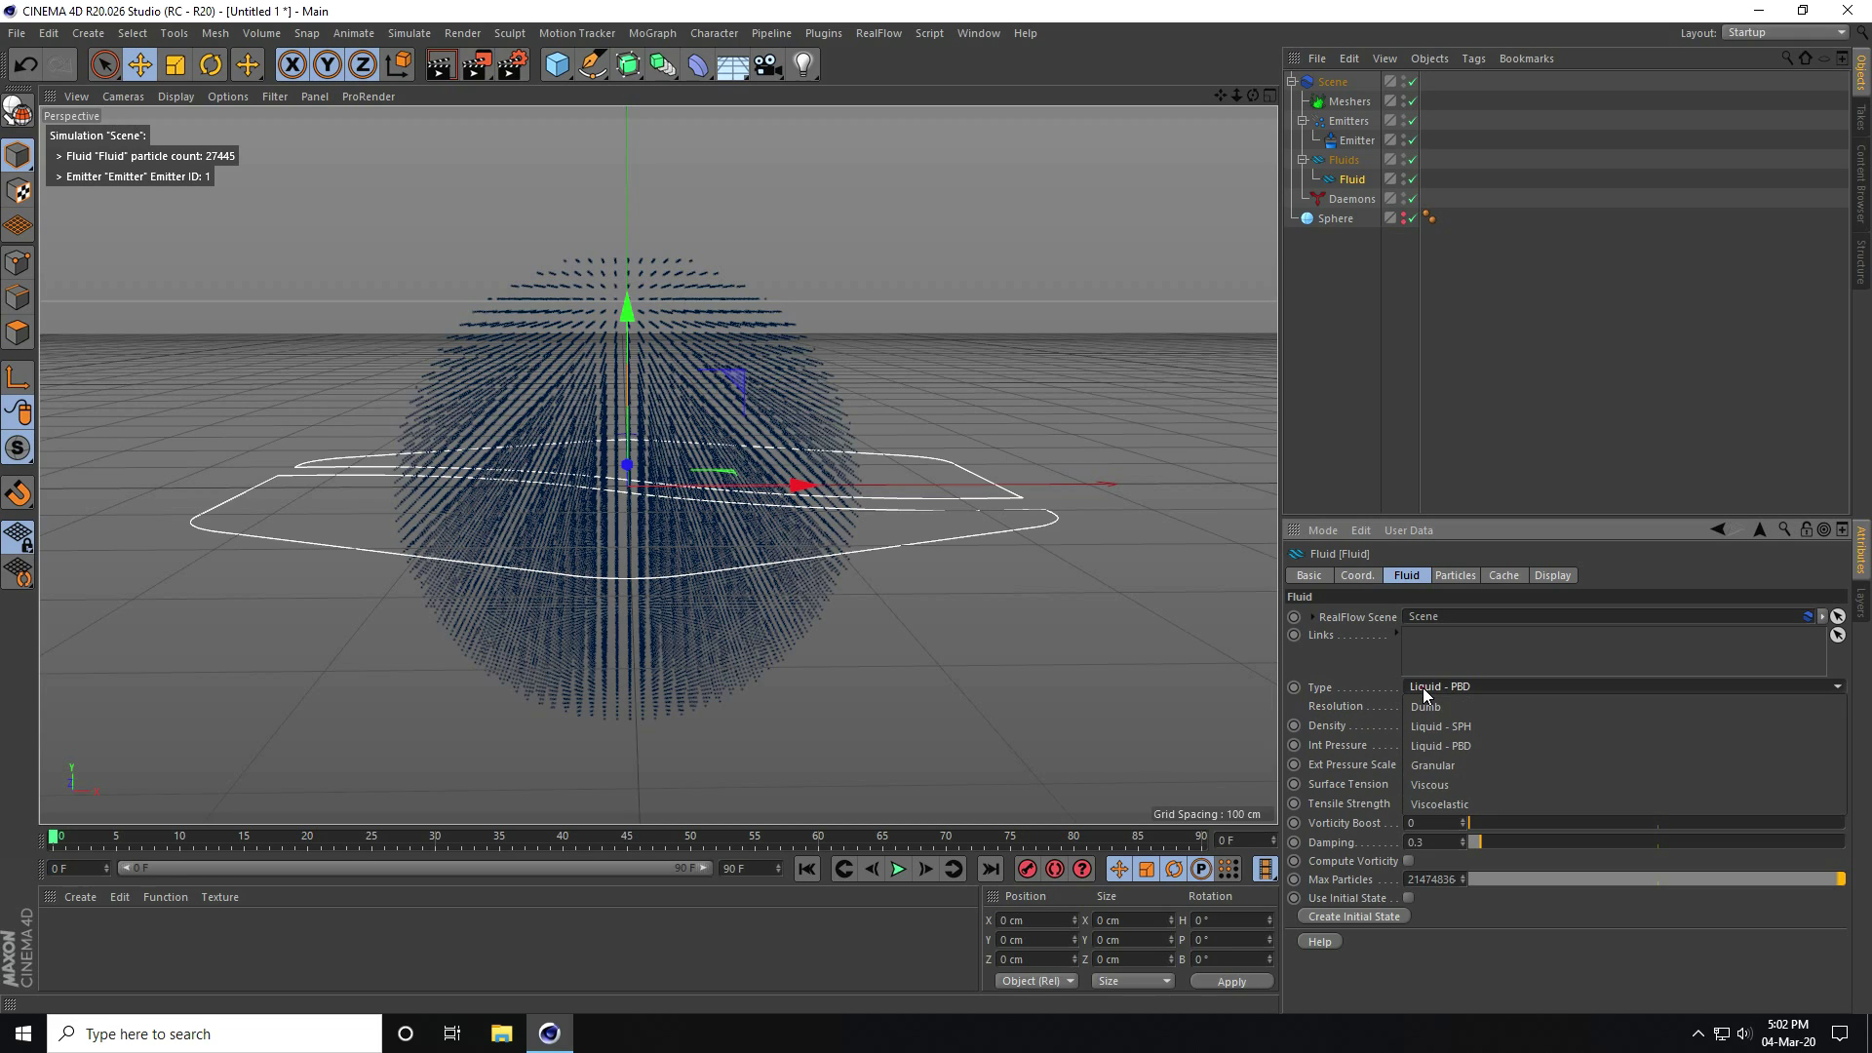
click(1472, 747)
Run the fluid simulation and stop it at frame 30
scroll(699, 436, down, 3)
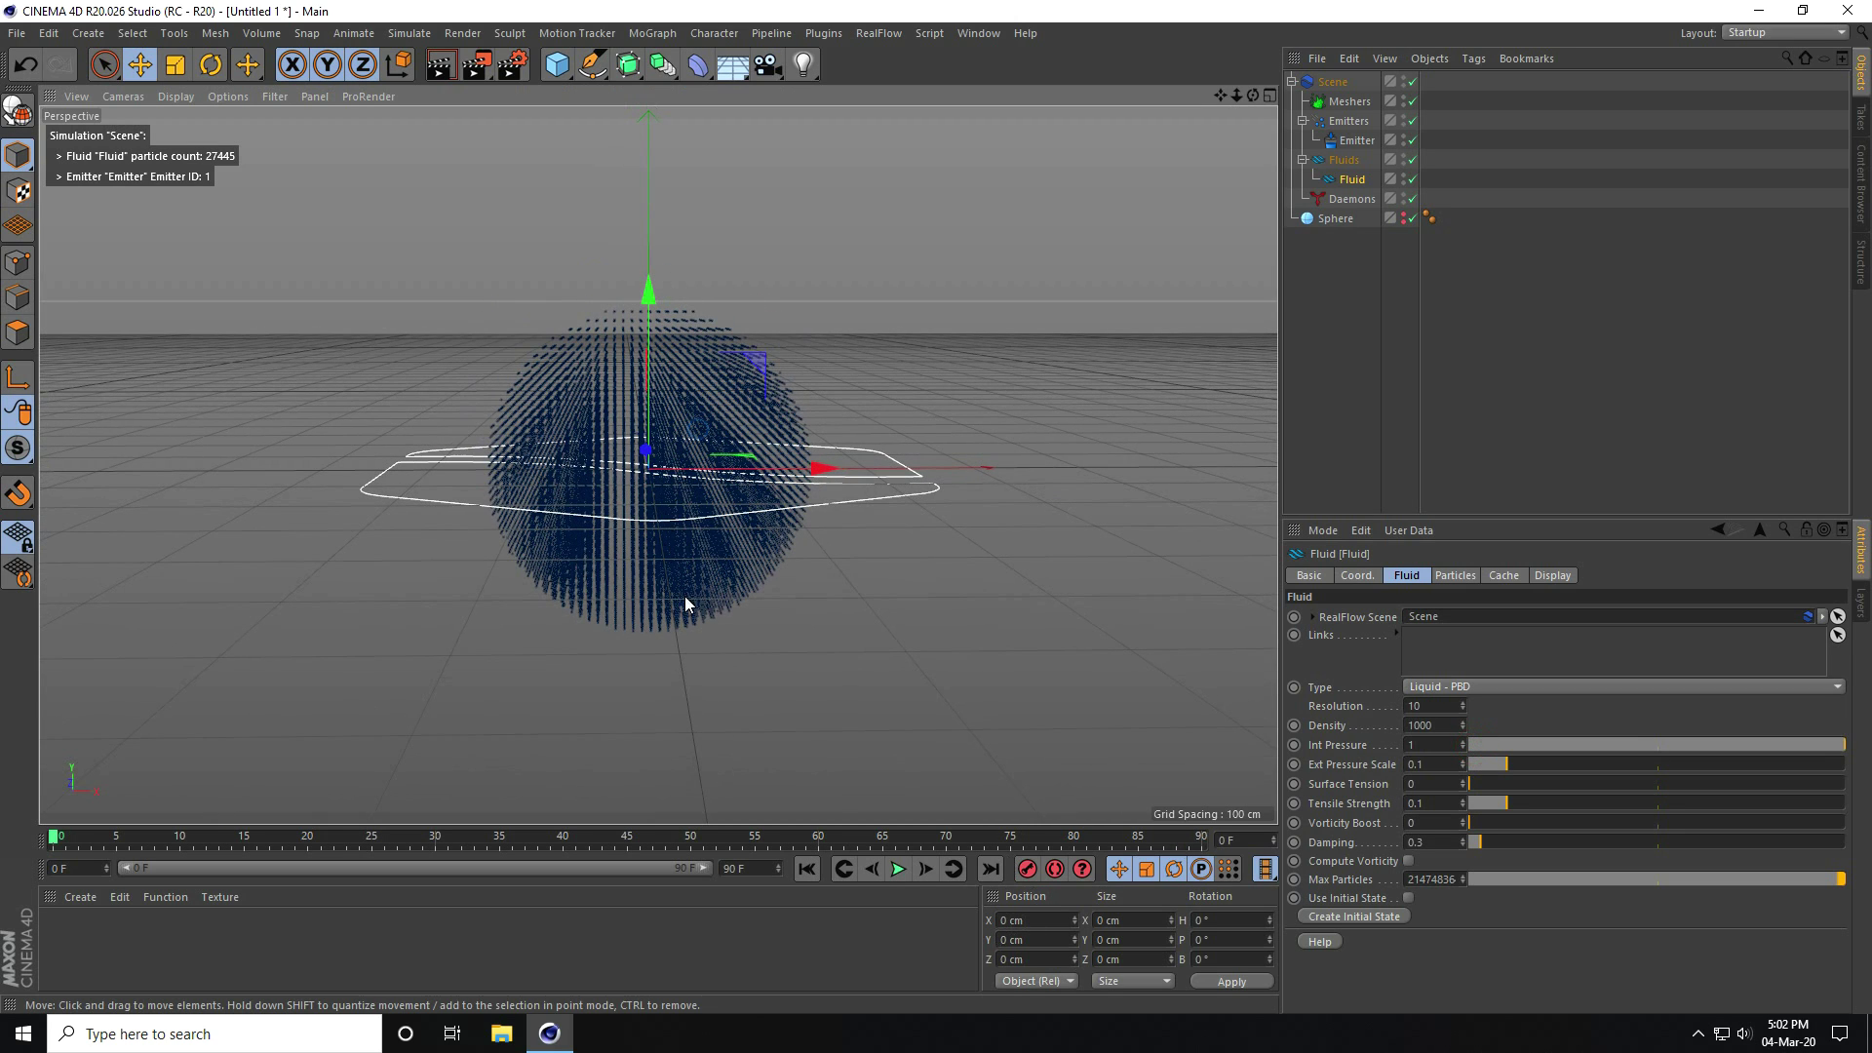
alt+drag(690, 605, 790, 770)
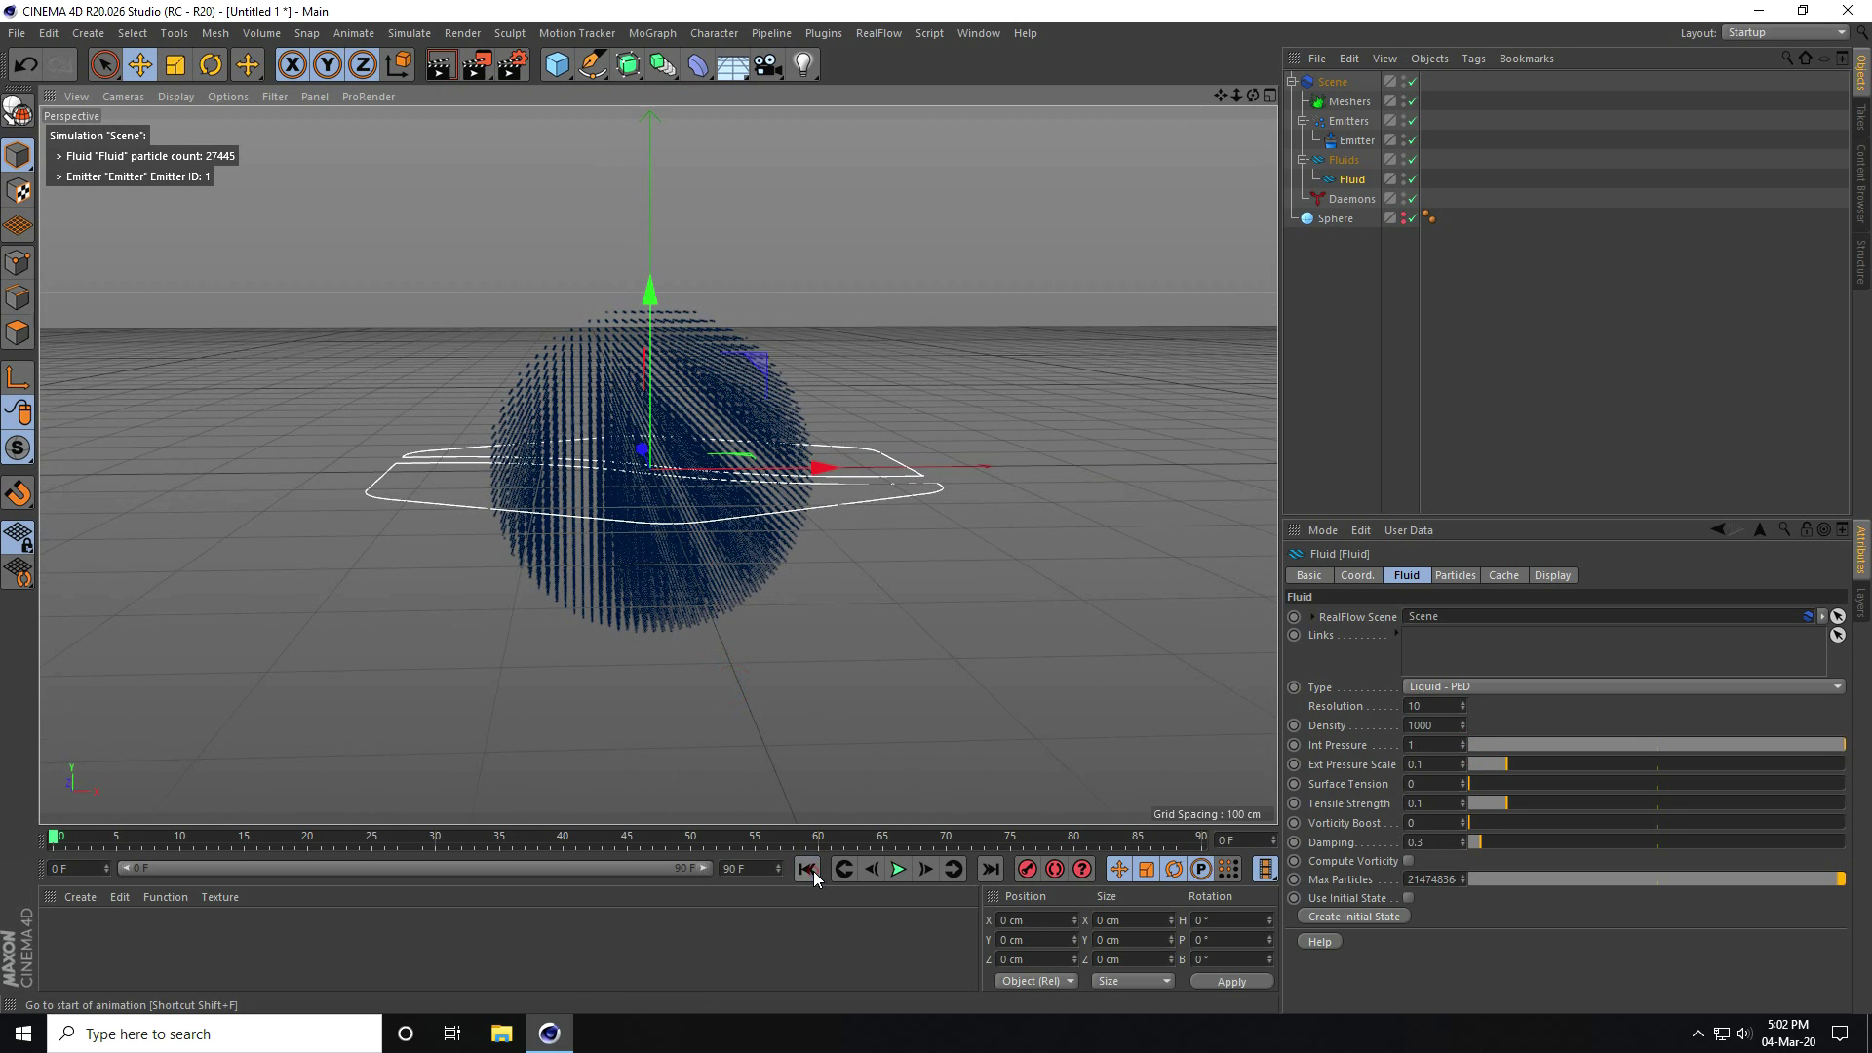
click(897, 869)
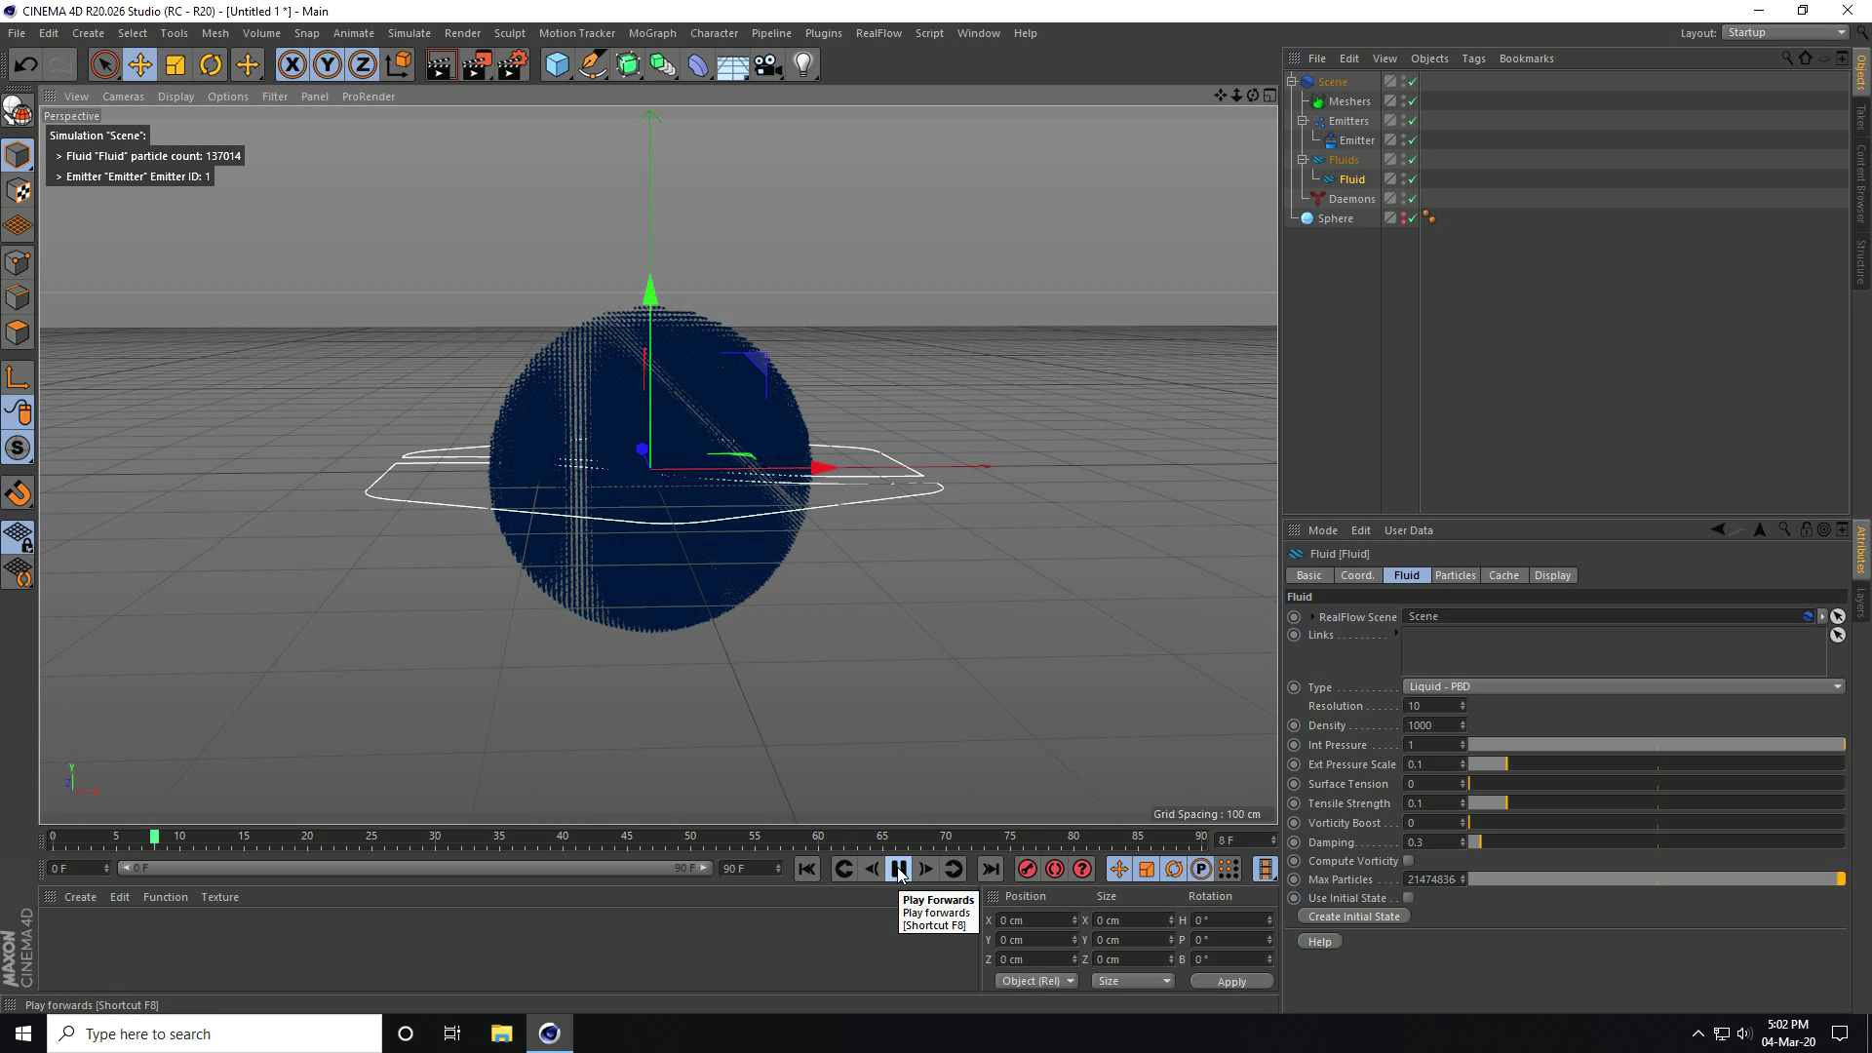
scroll(712, 384, up, 2)
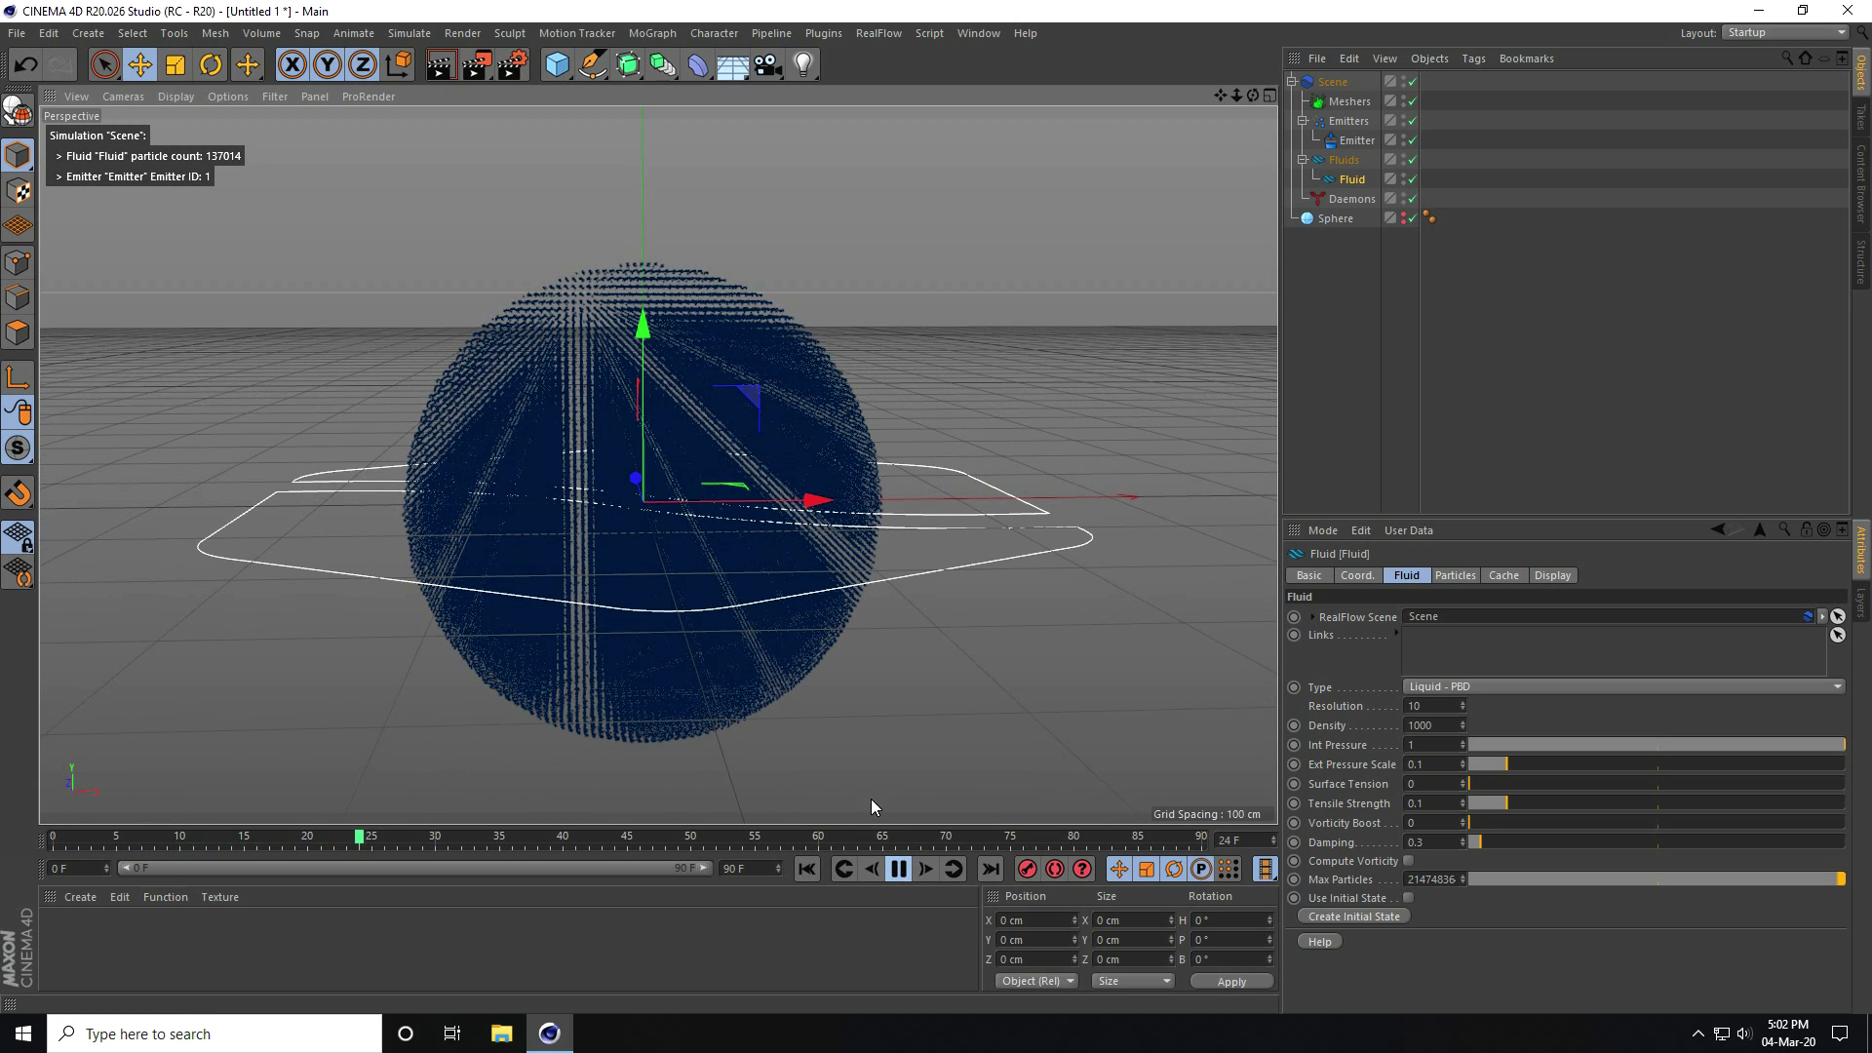
click(898, 869)
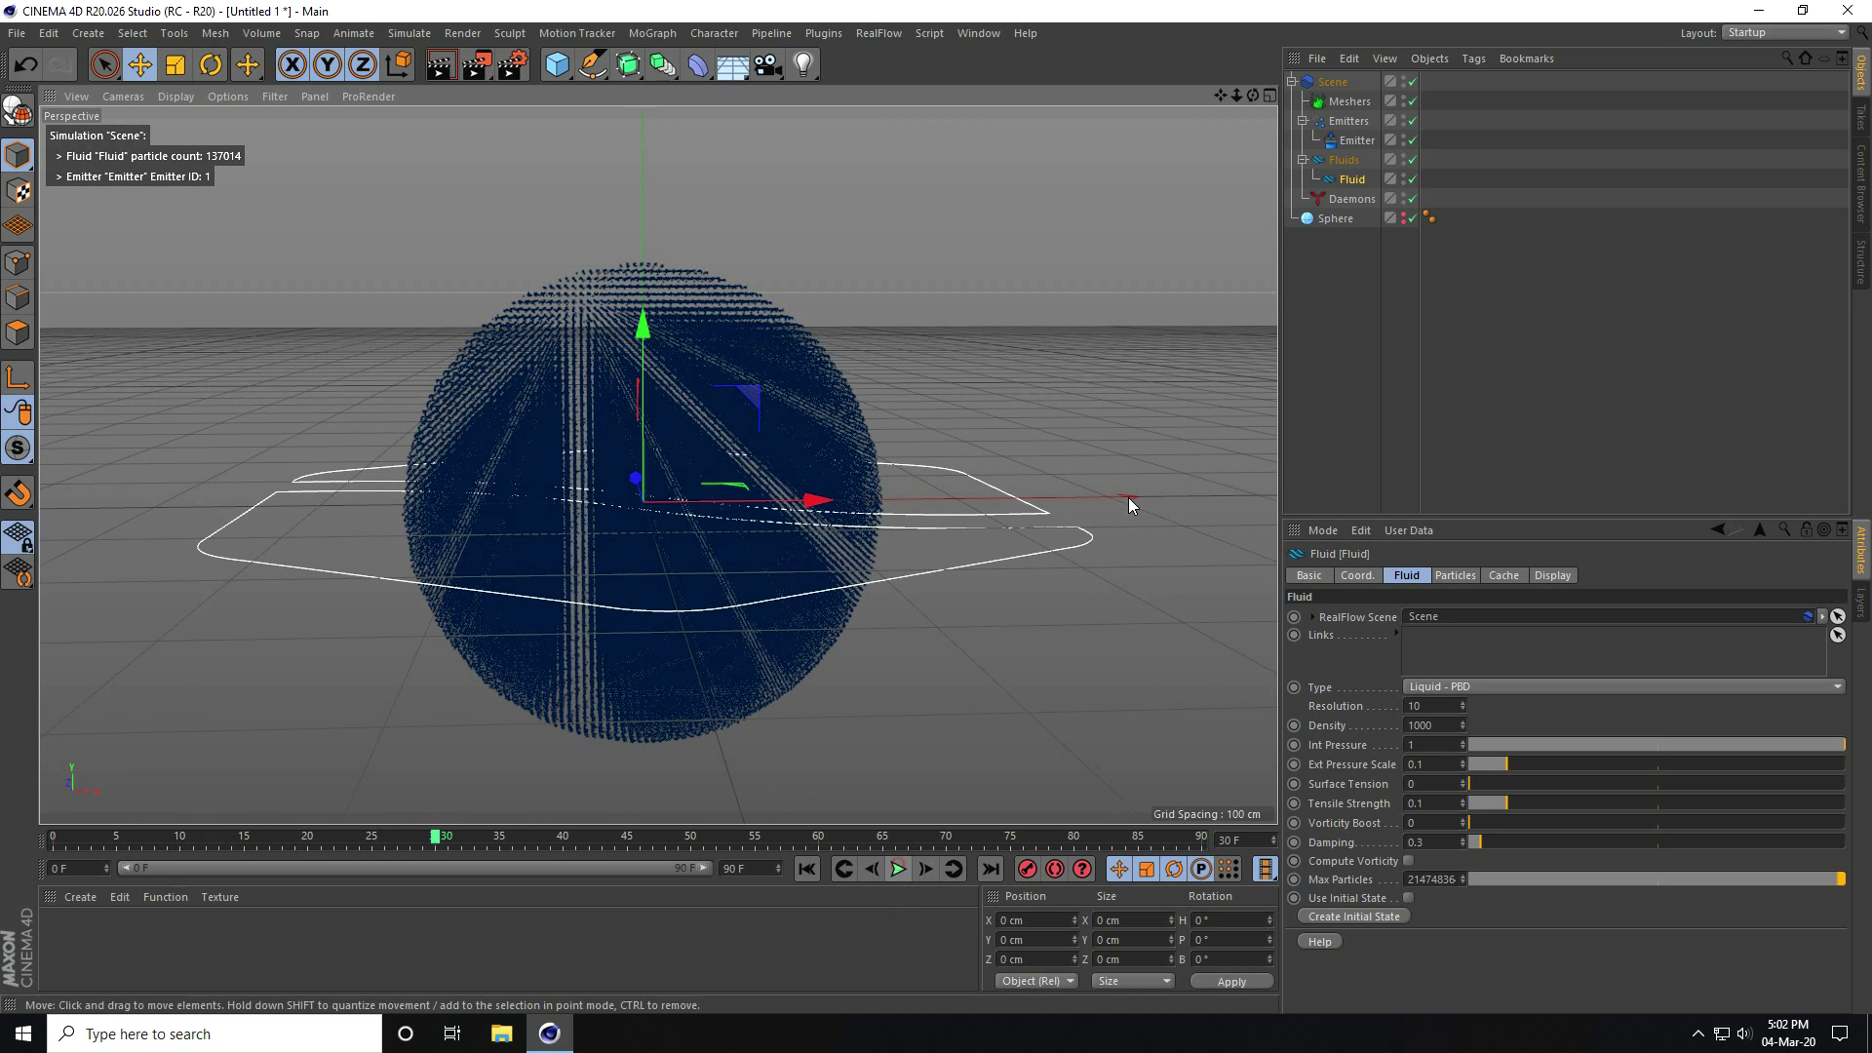
click(879, 35)
Add a RealFlow Mesher and play from frame 0 to frame 10 to build the mesh
click(897, 158)
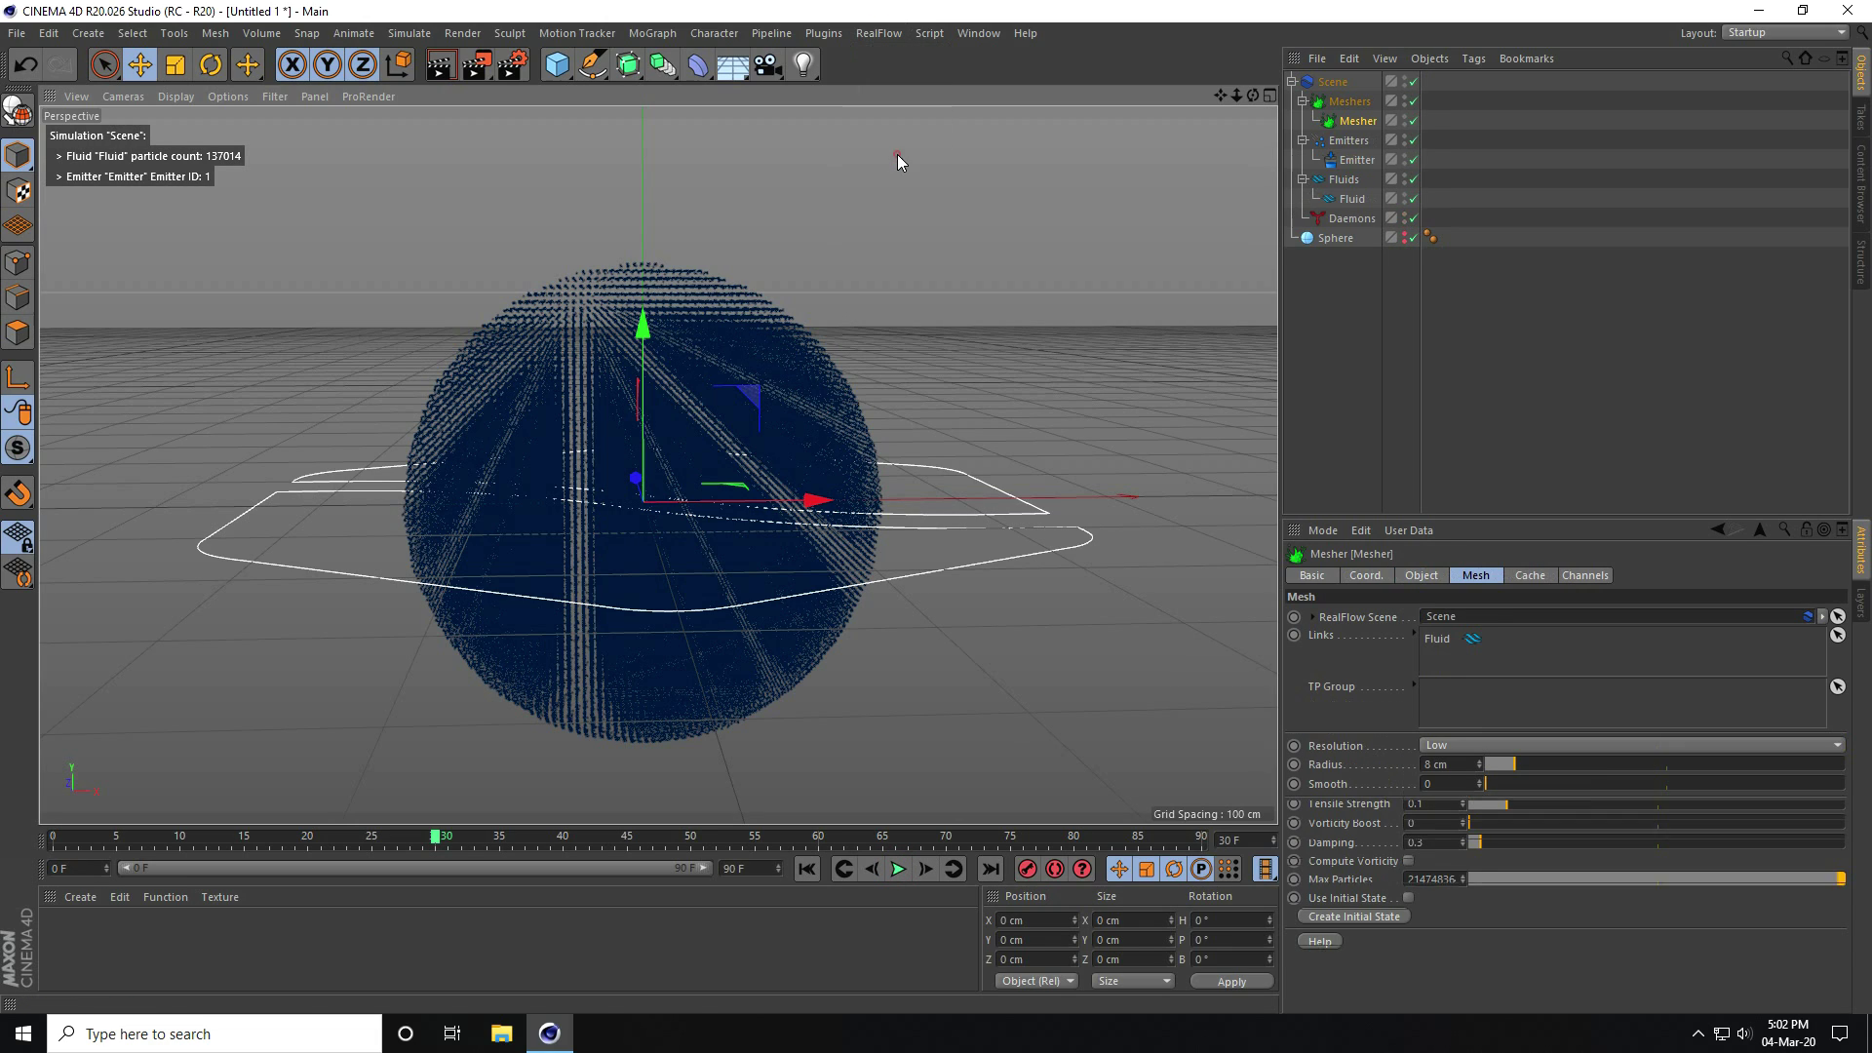
click(805, 869)
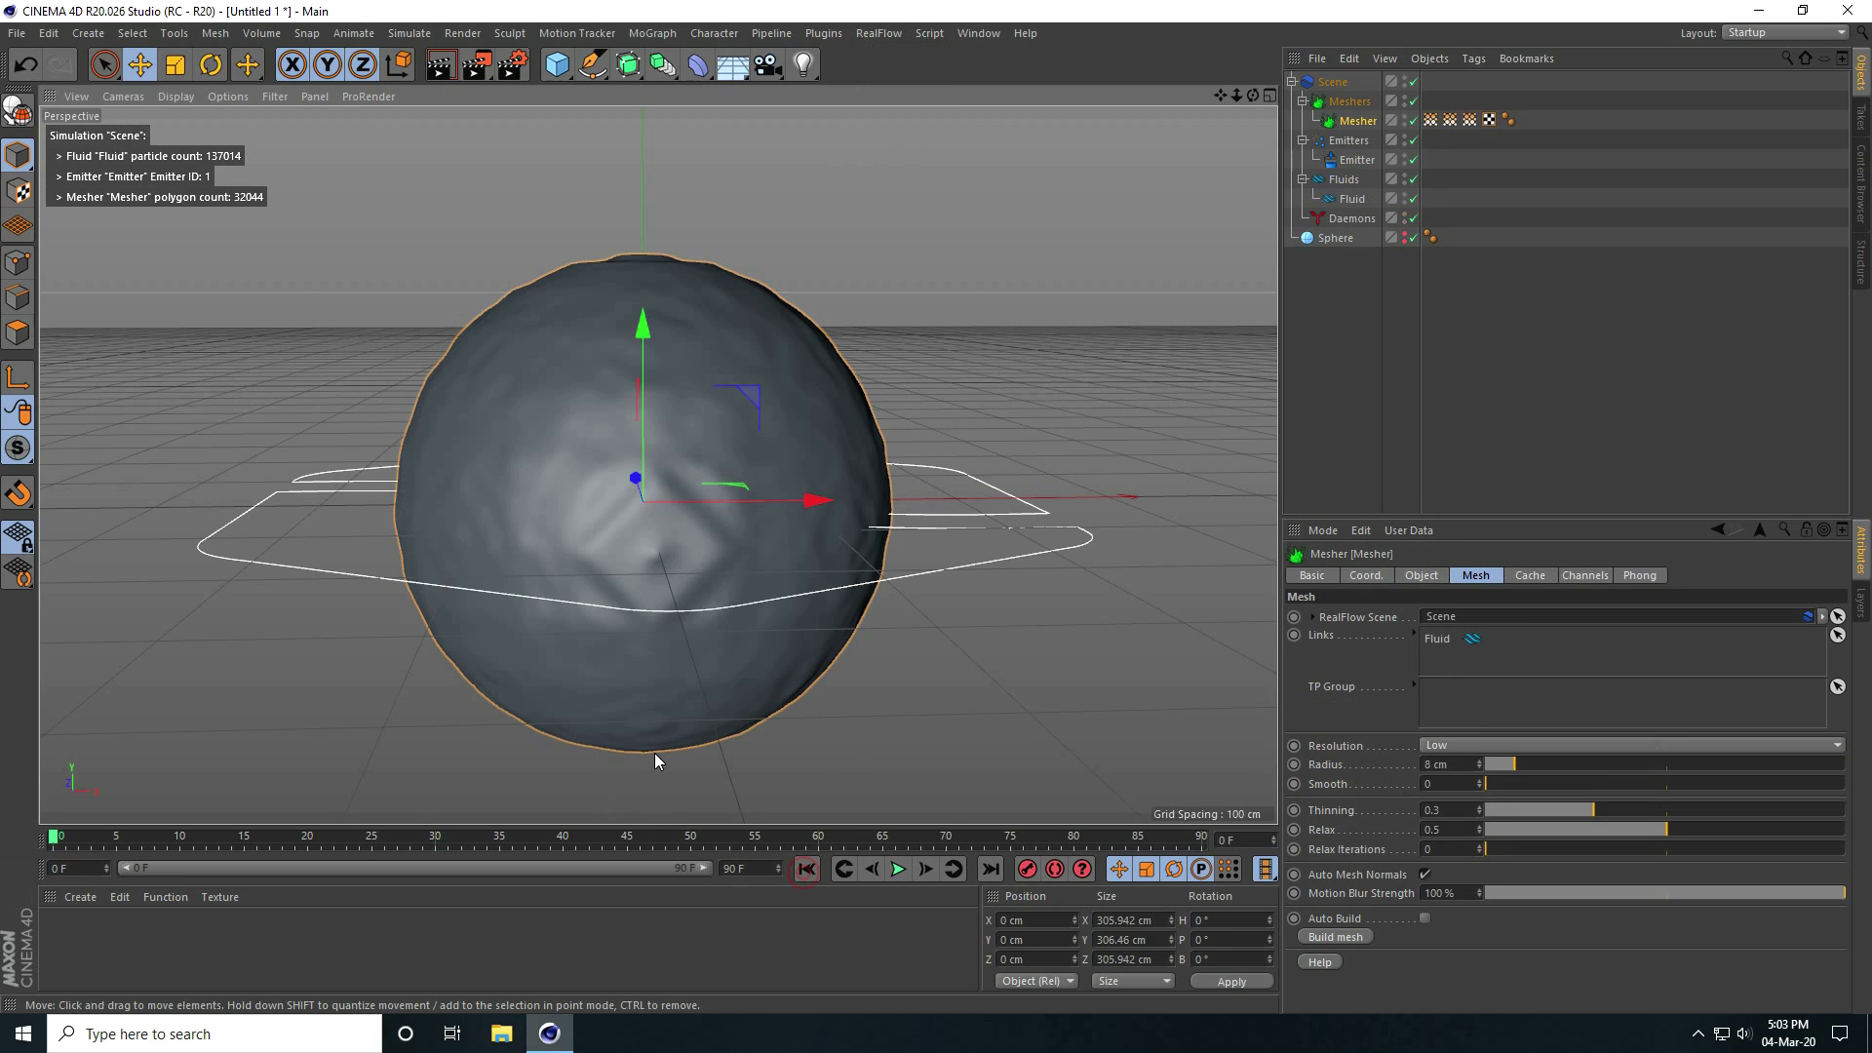
click(897, 870)
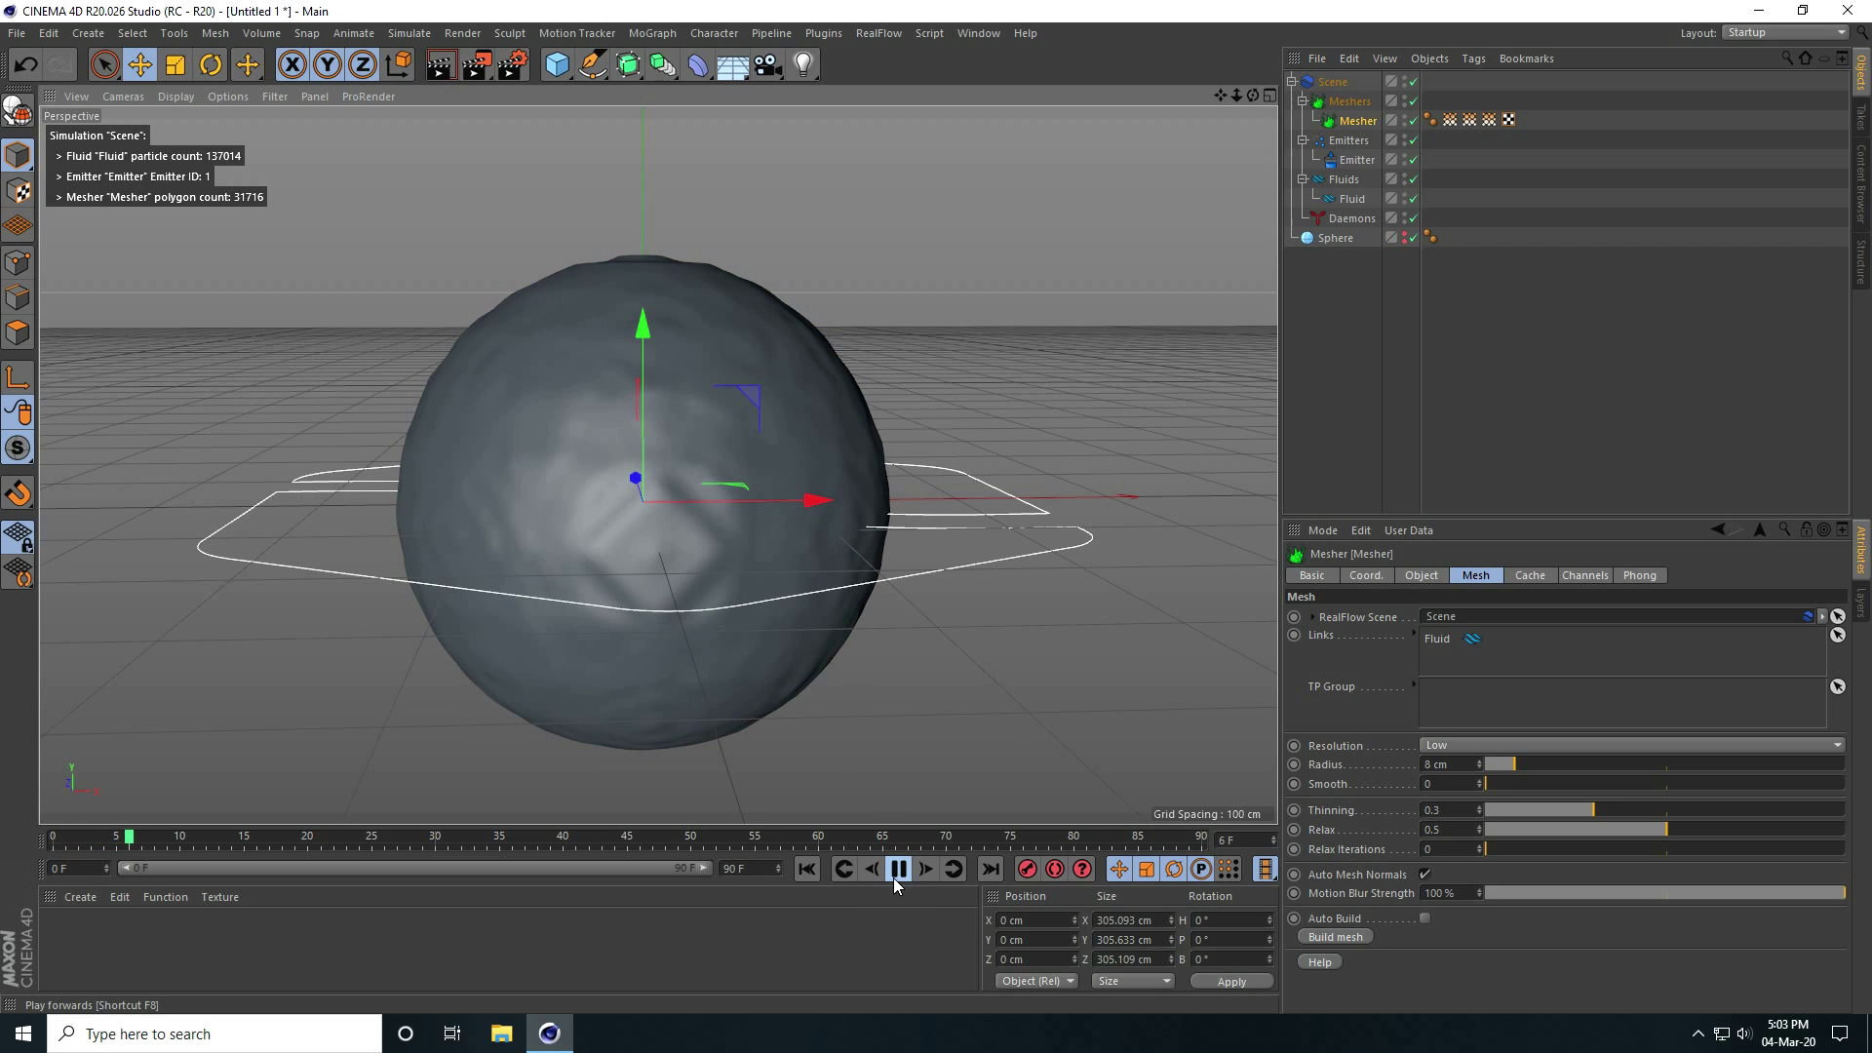
click(898, 868)
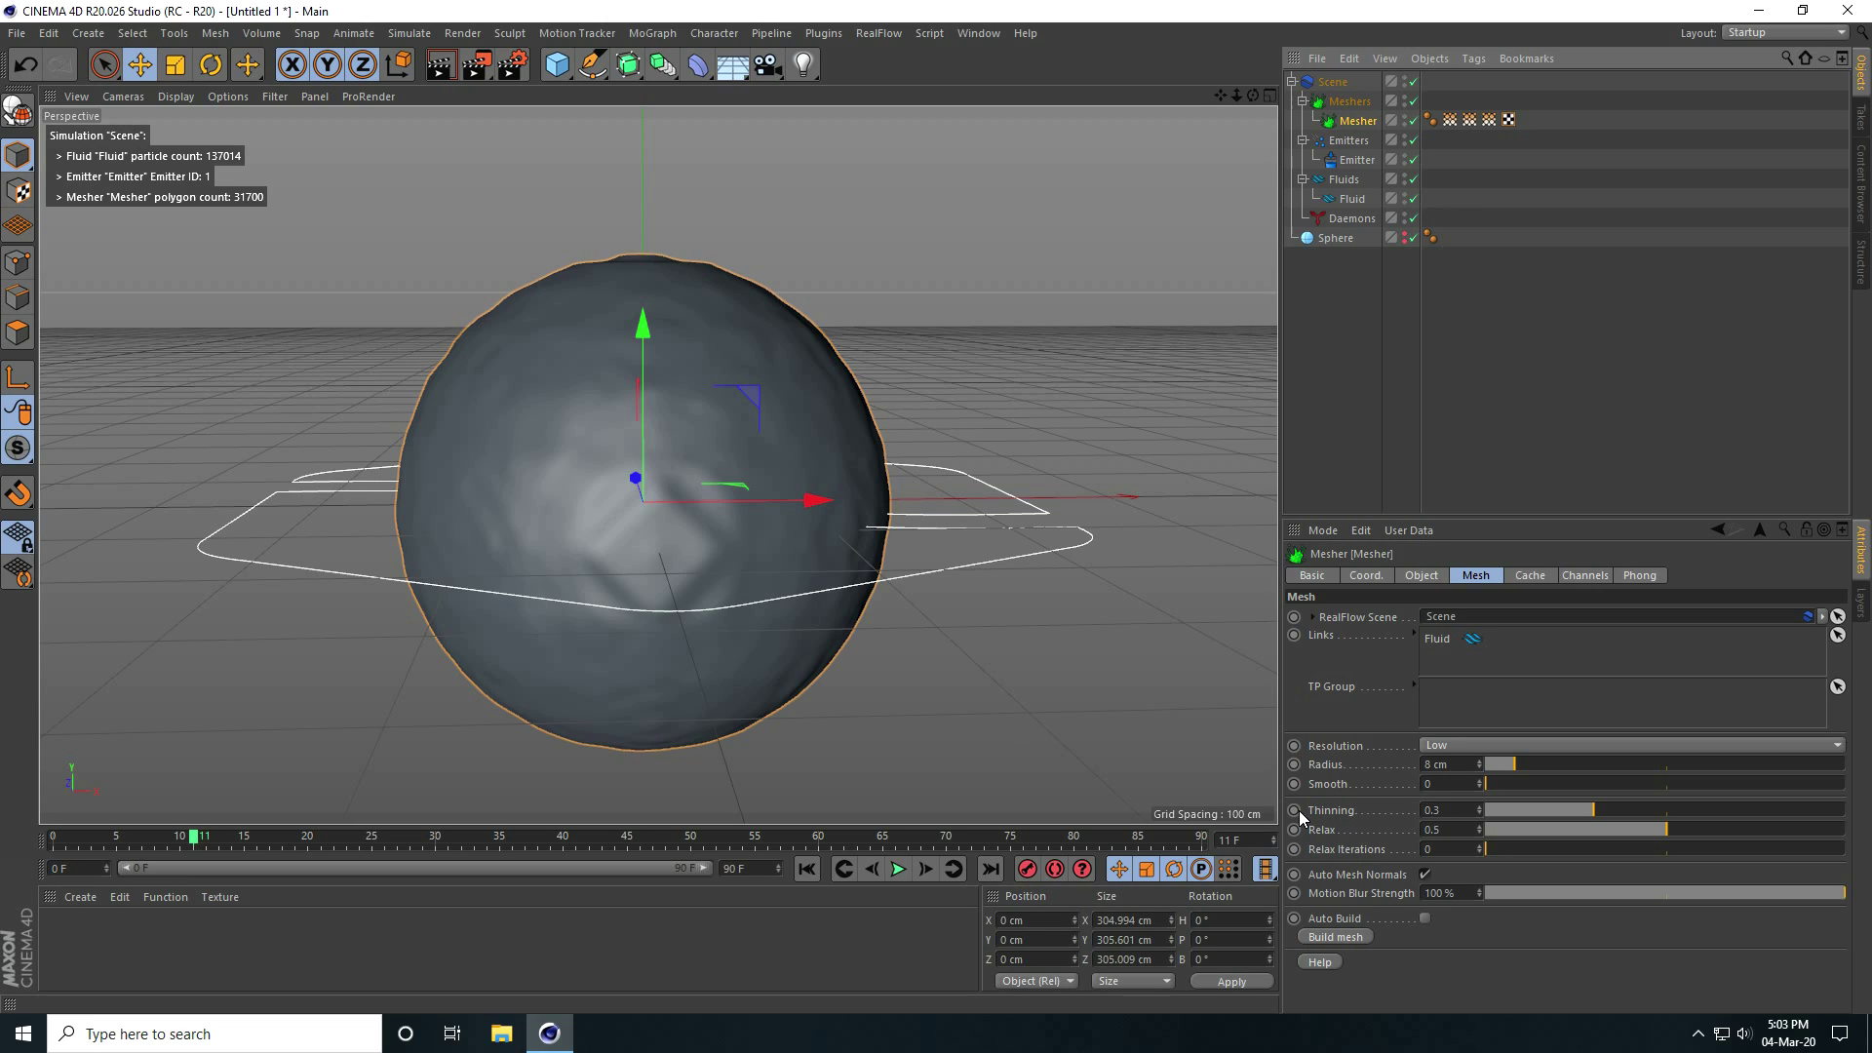
Raise the Mesher's Thinning from 0.3 to 0.8
click(1462, 810)
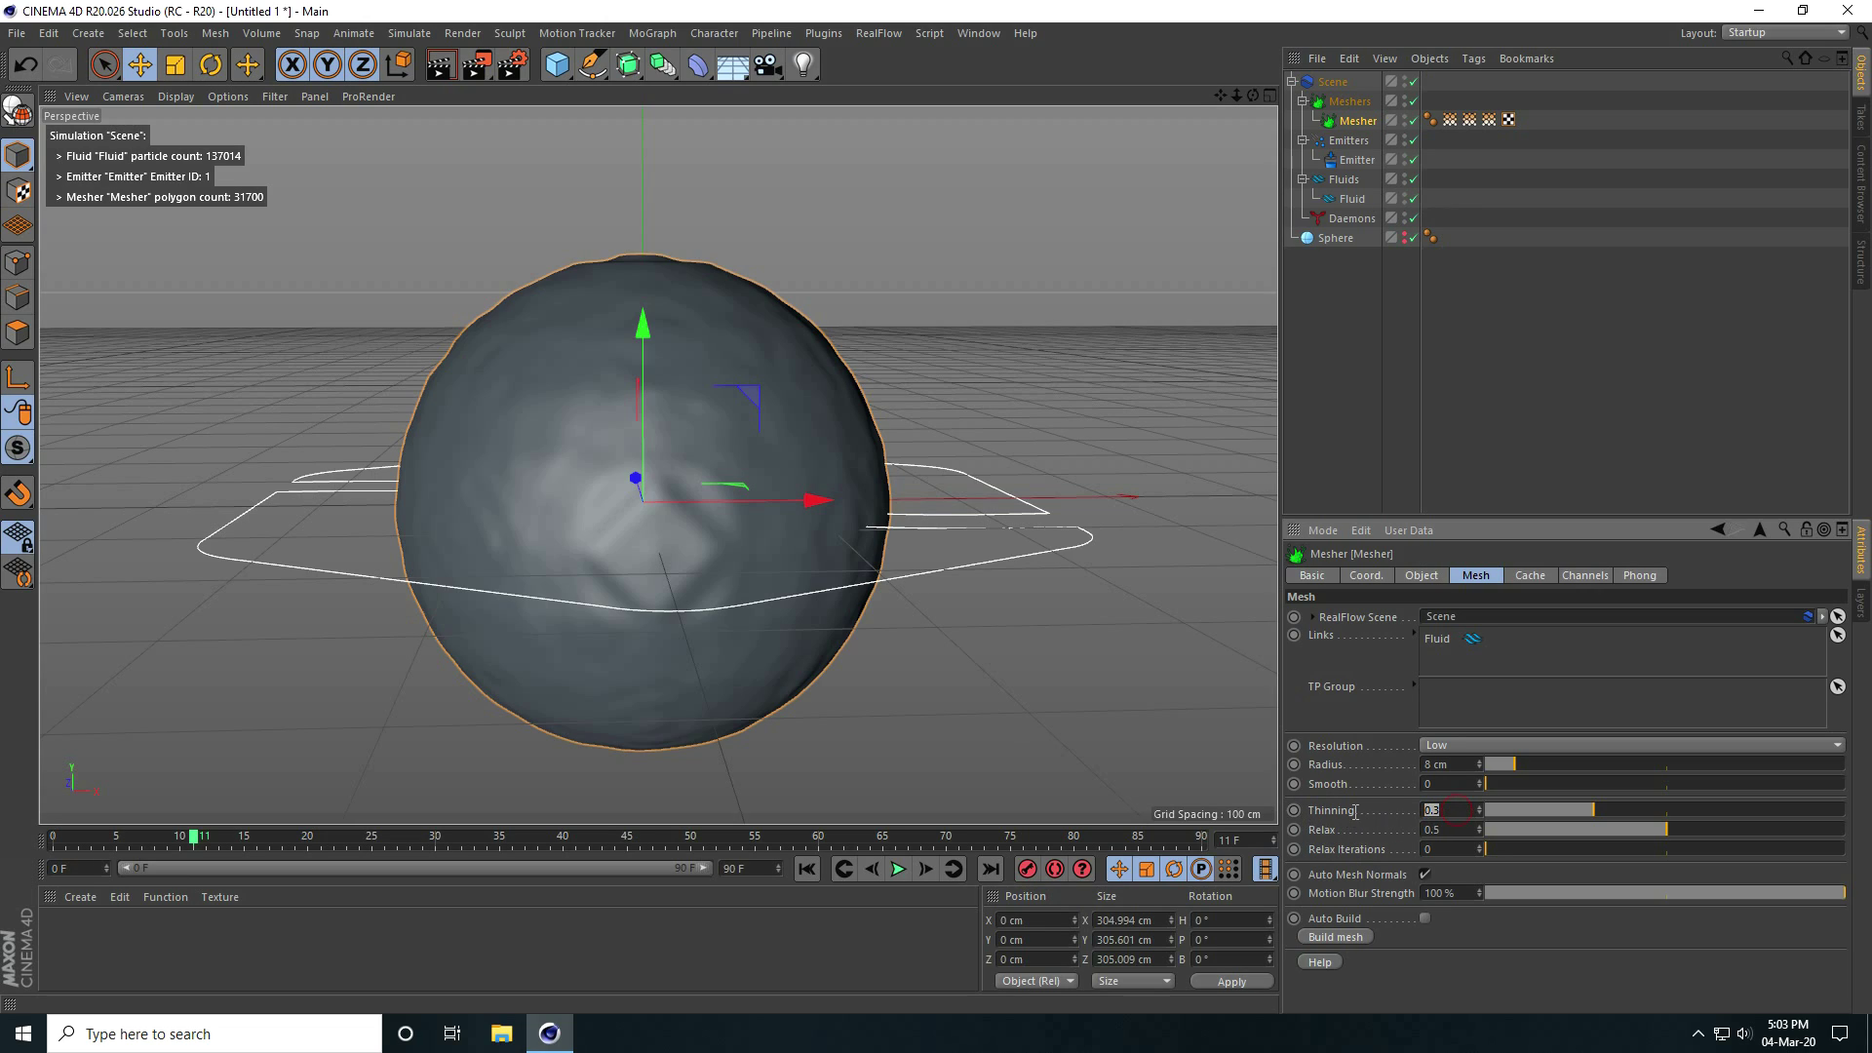
text(0.8)
key(Return)
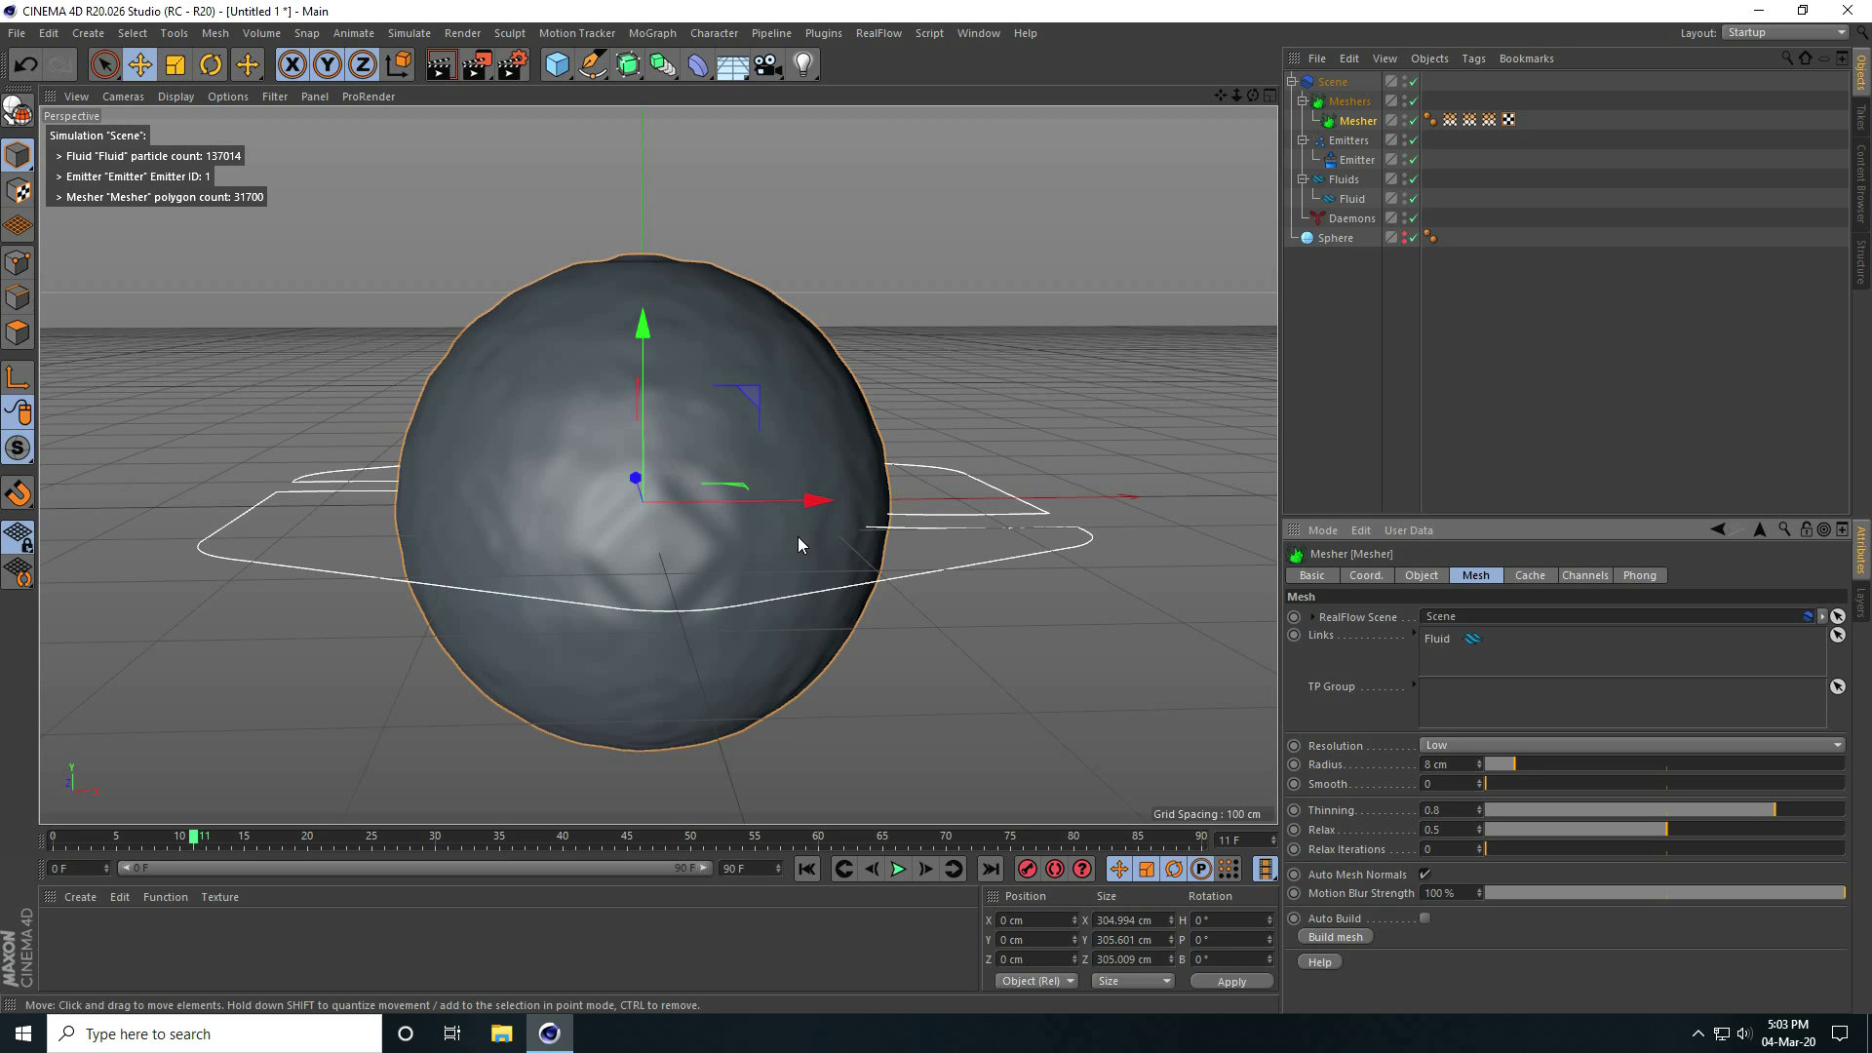
alt+drag(613, 438, 653, 567)
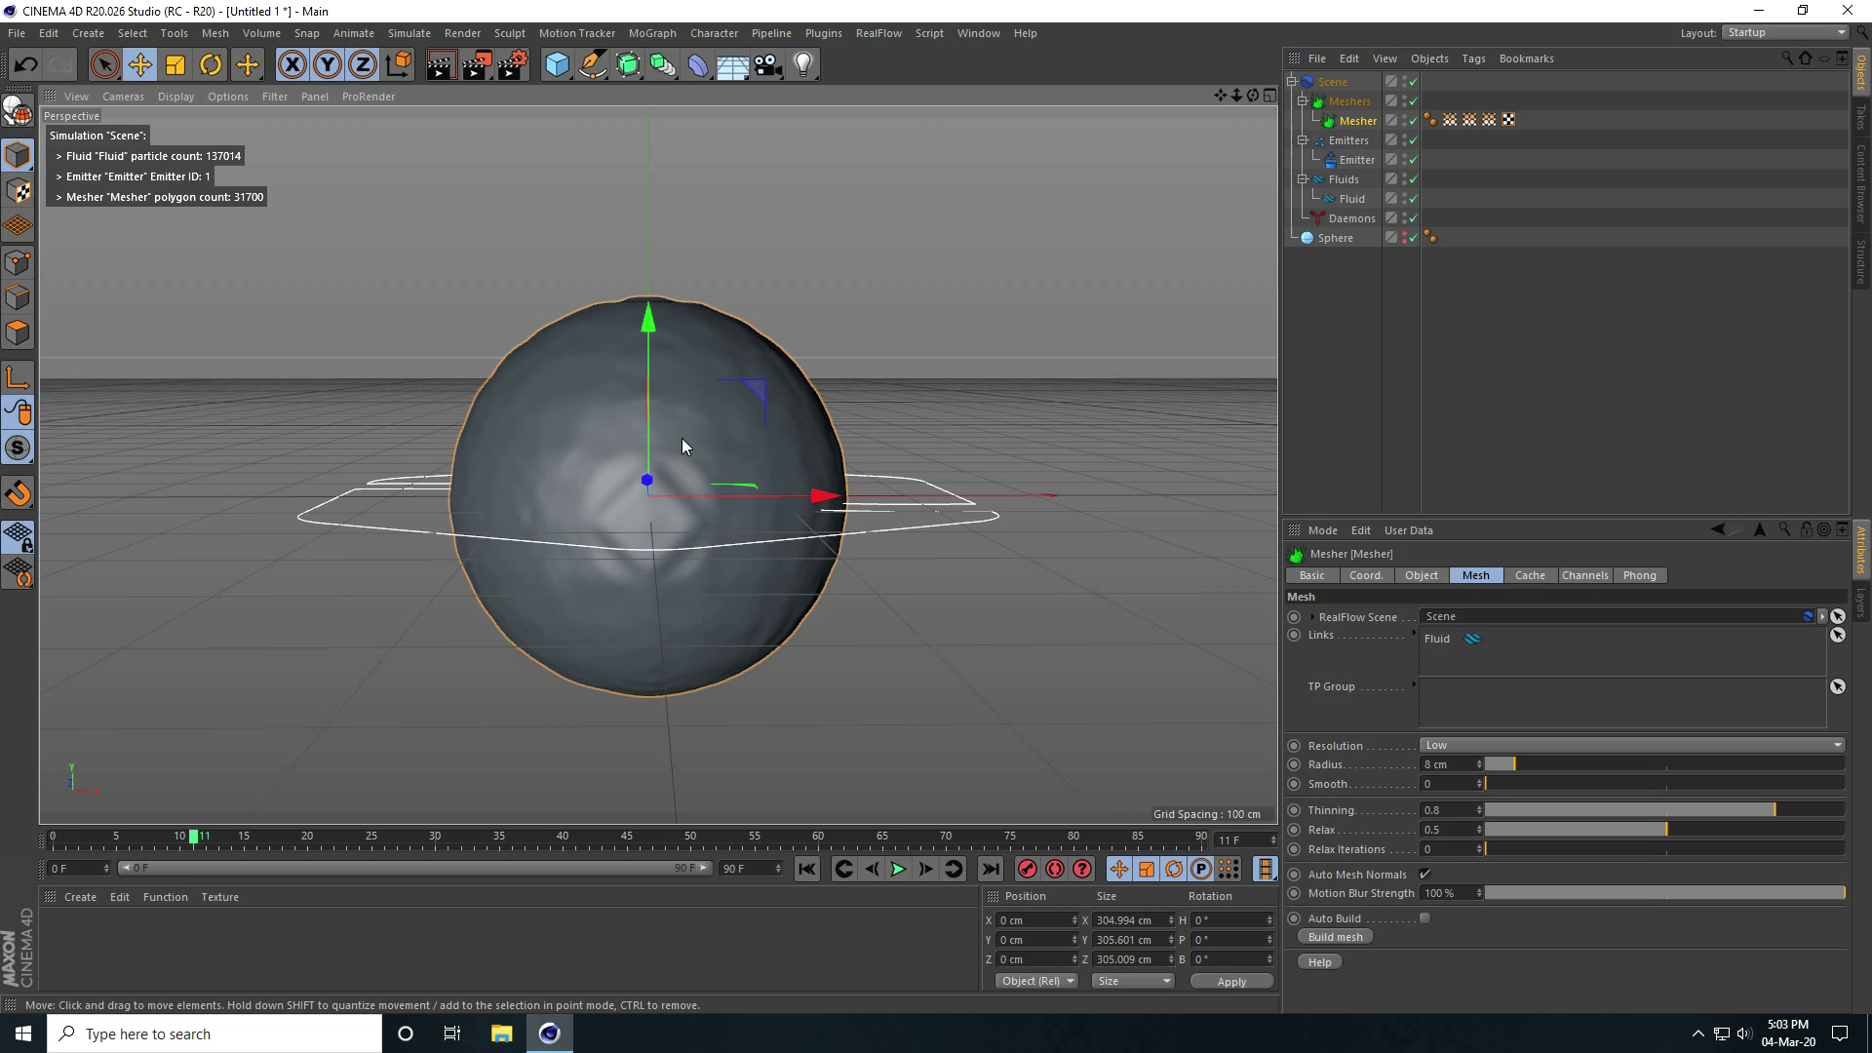
Add a cube sized 25 cm per side and move it left of the fluid sphere
drag(557, 64, 605, 91)
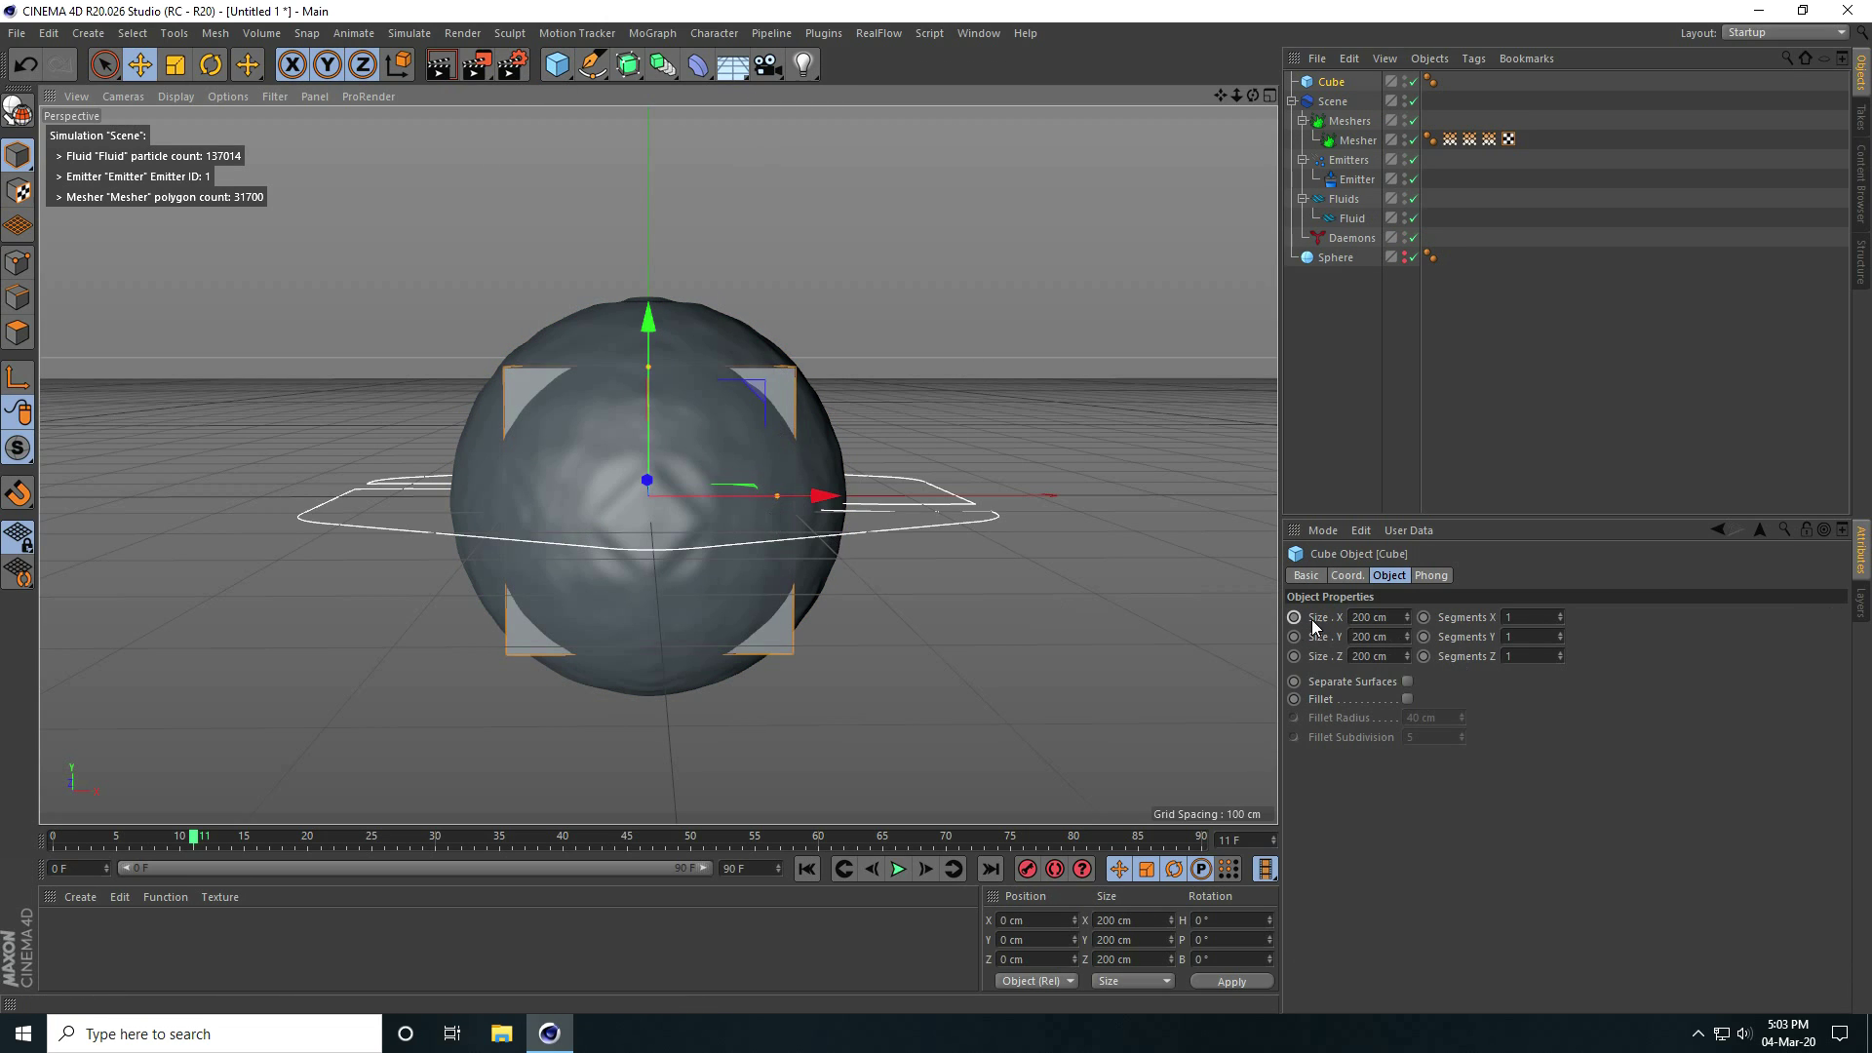
click(1396, 617)
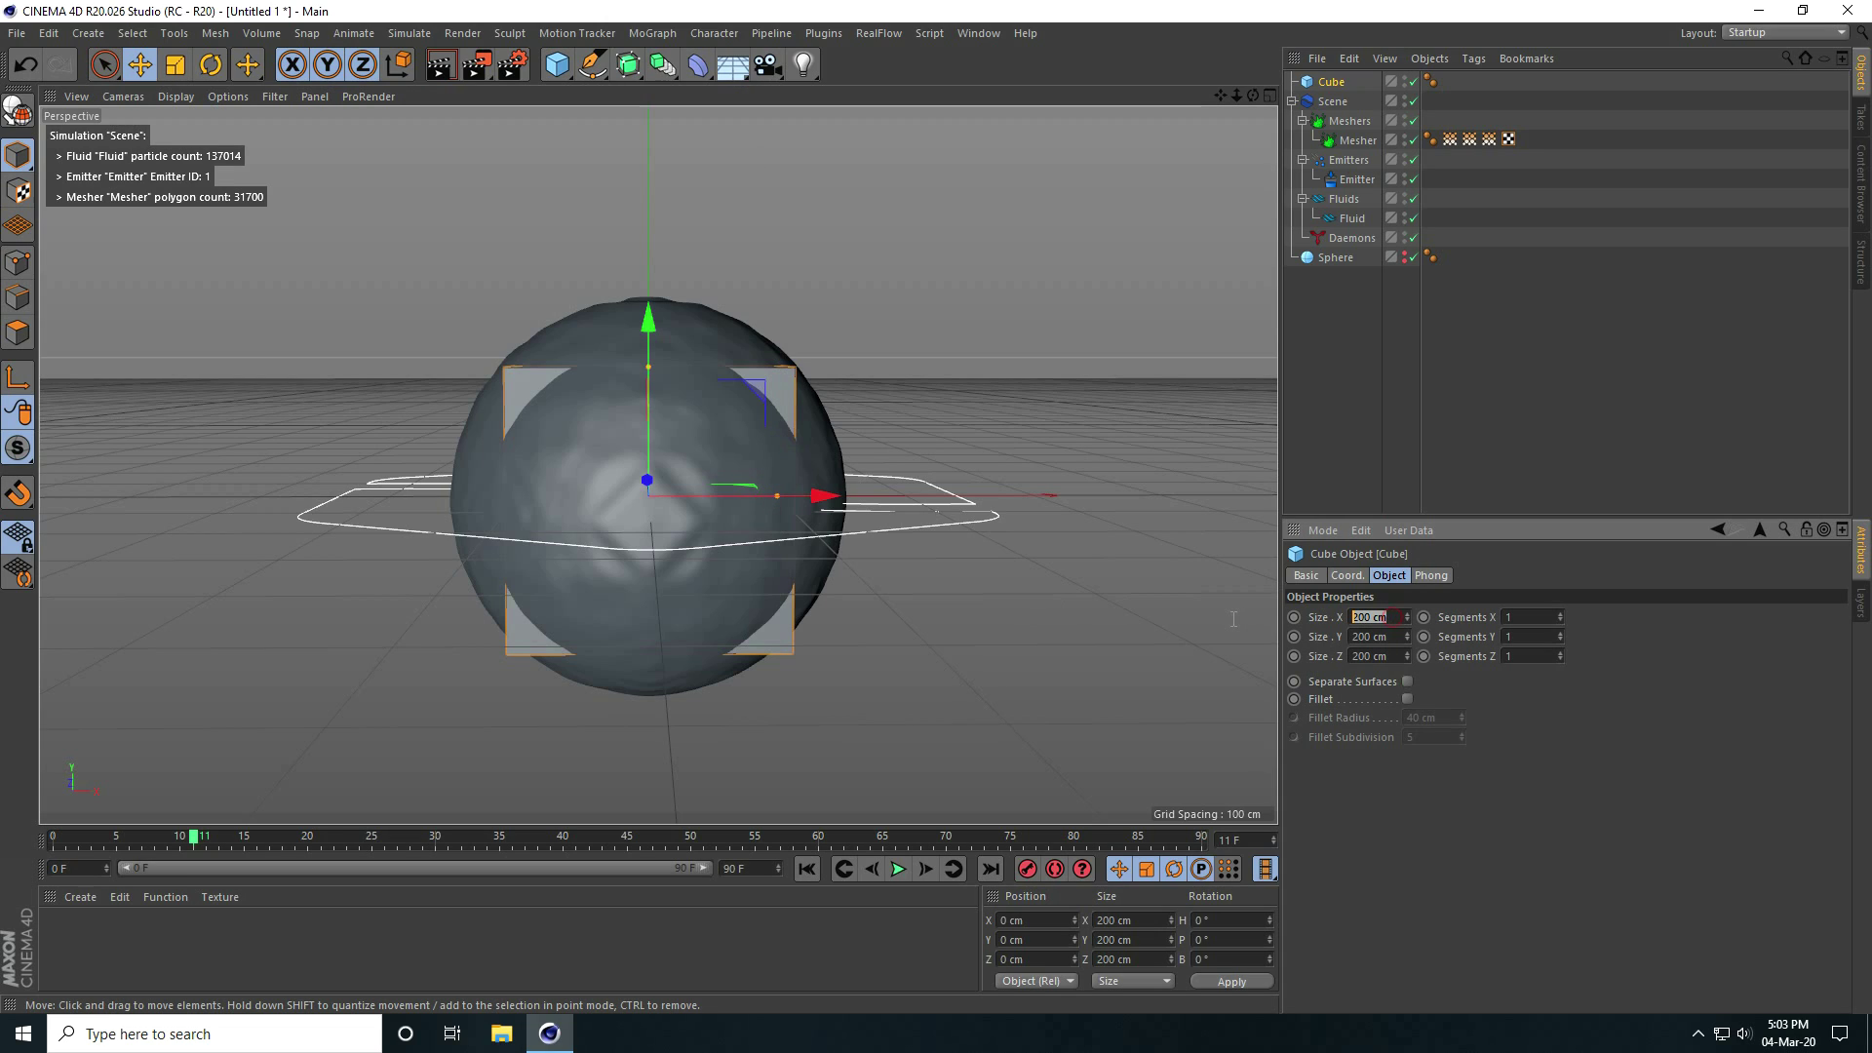
text(25)
key(Tab)
text(3)
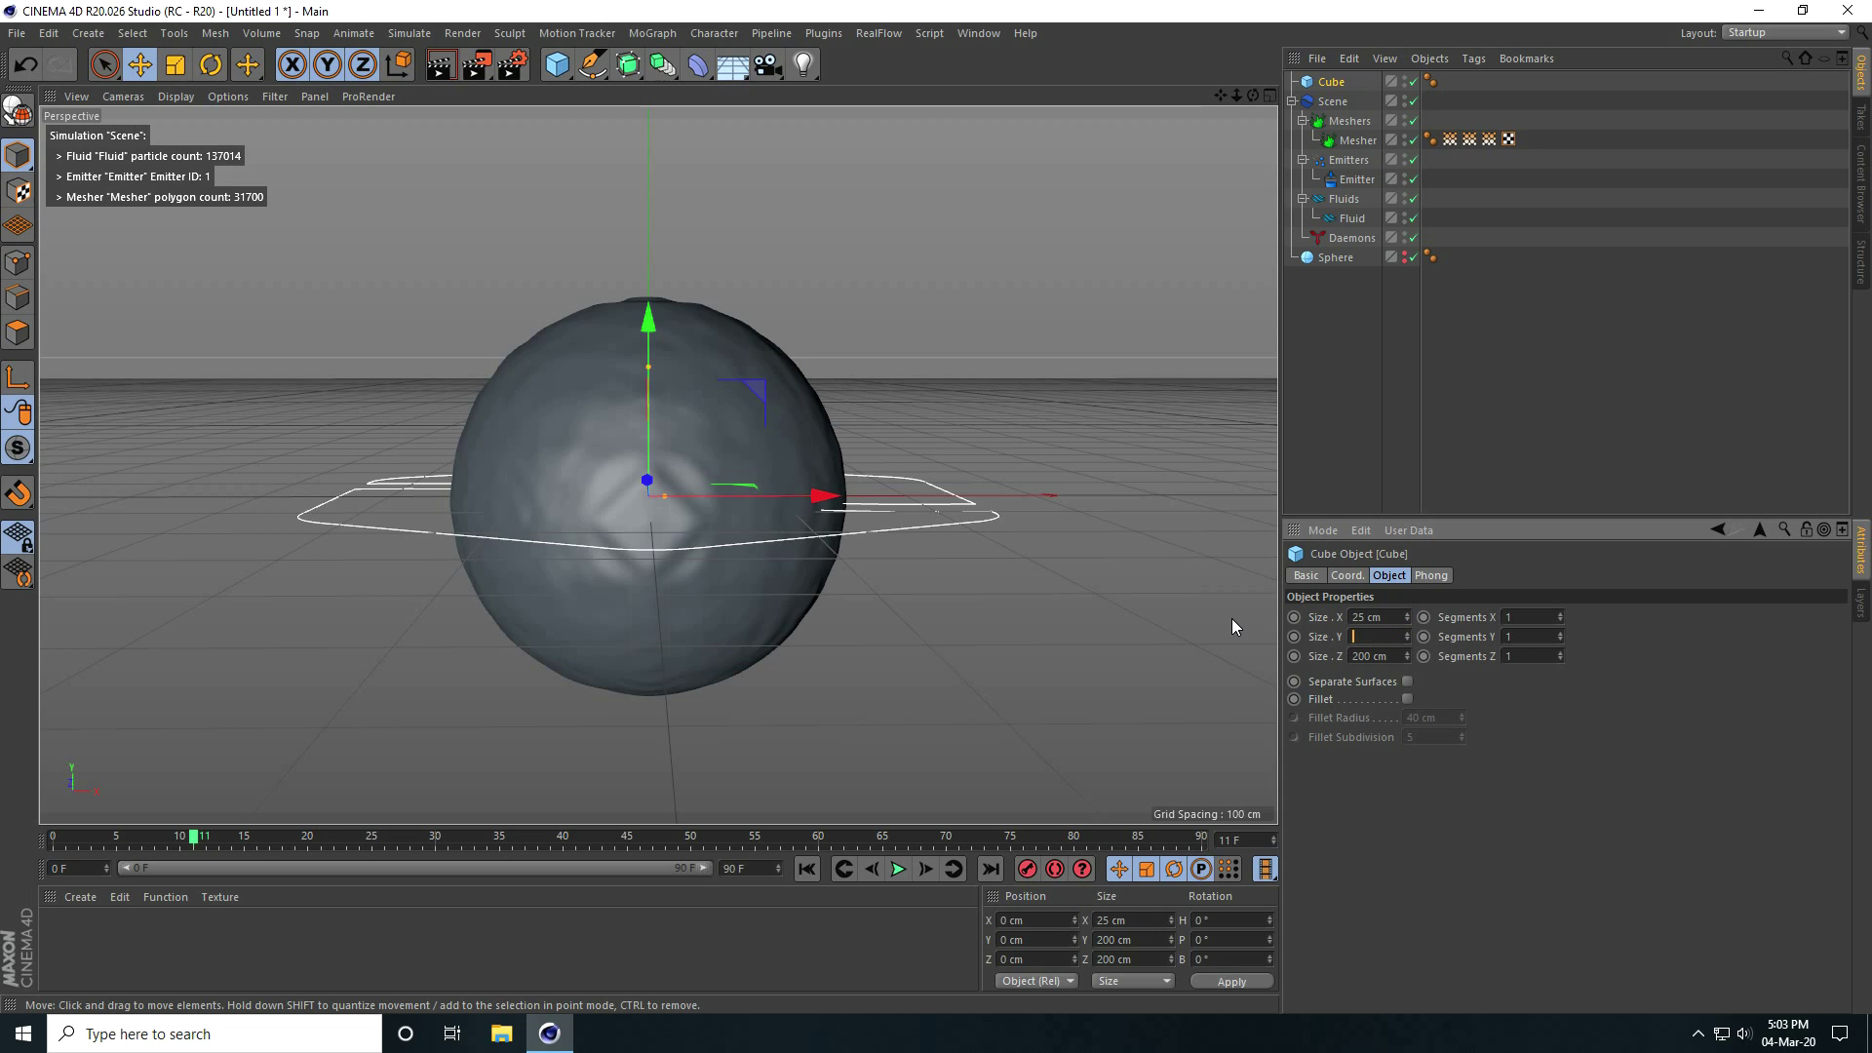
text(5)
key(Tab)
text(25)
key(Return)
drag(824, 495, 564, 495)
scroll(498, 435, up, 8)
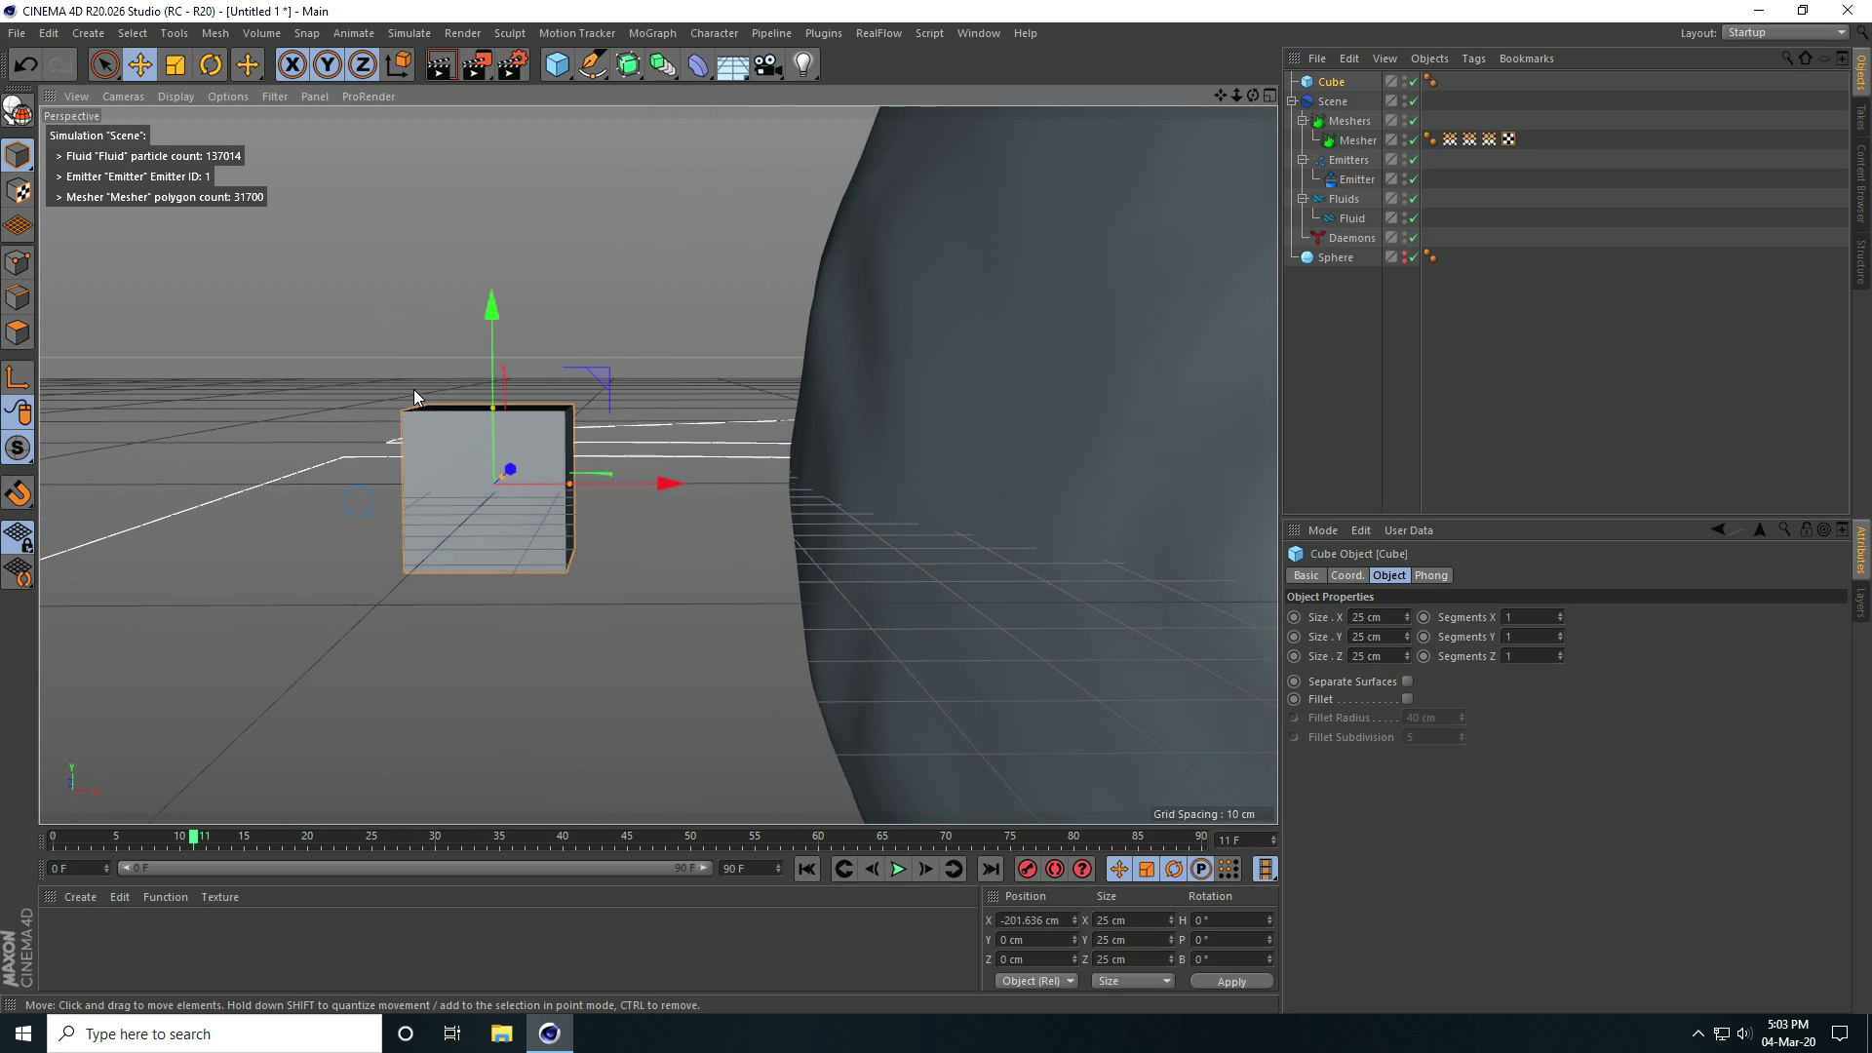
alt+drag(431, 418, 478, 477)
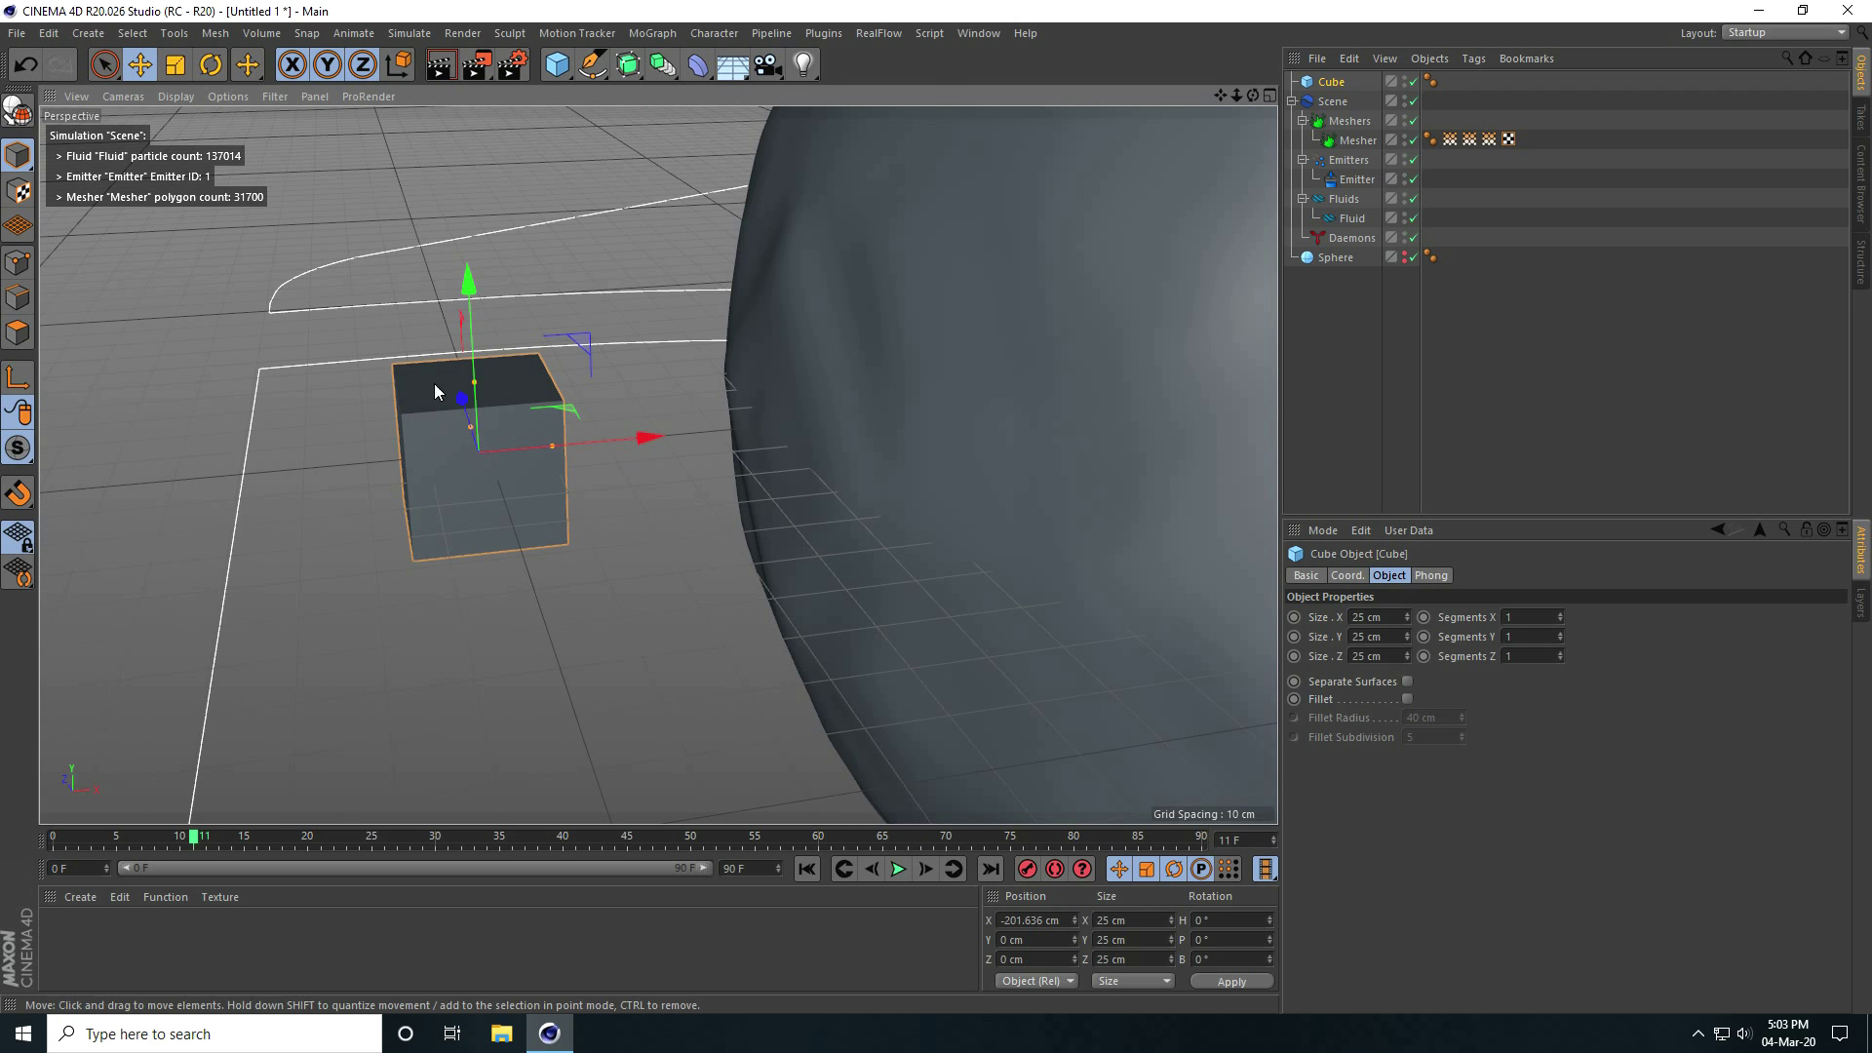
Enable Fillet on the cube with a 1 cm fillet radius
click(1407, 699)
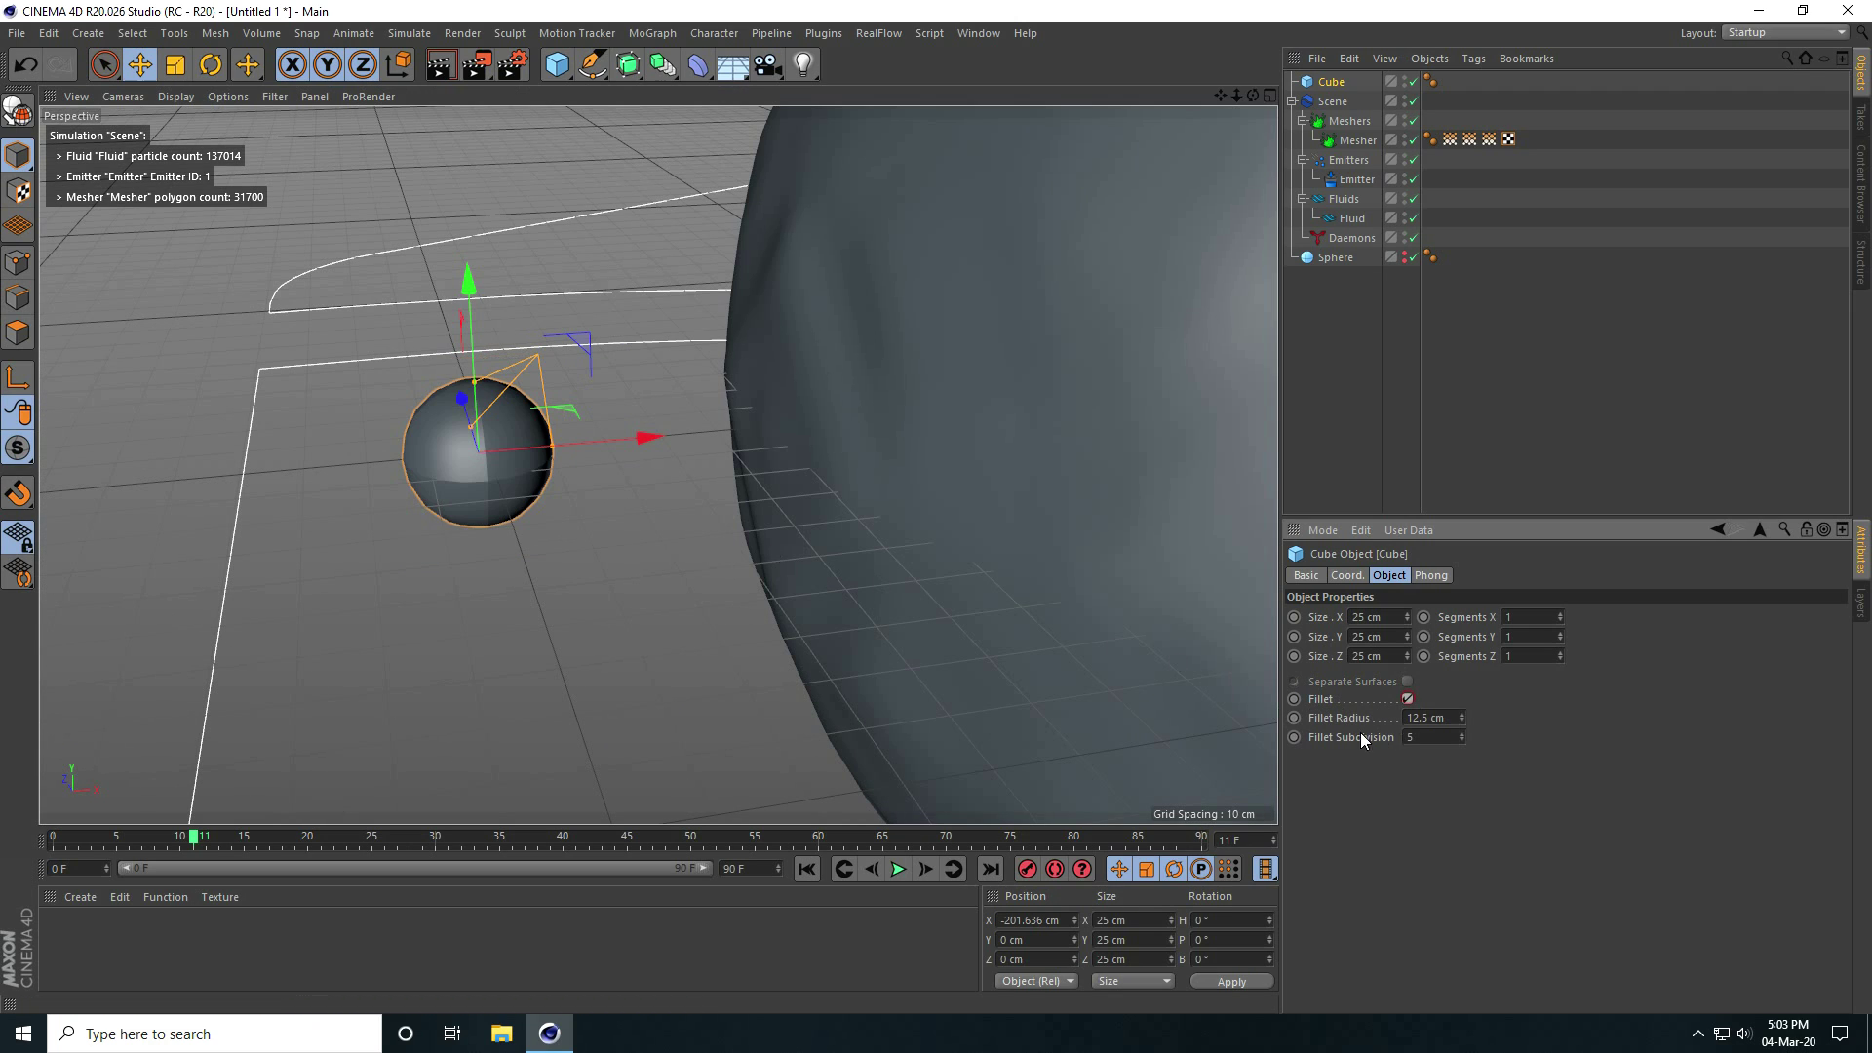
double_click(1425, 718)
text(1)
key(Return)
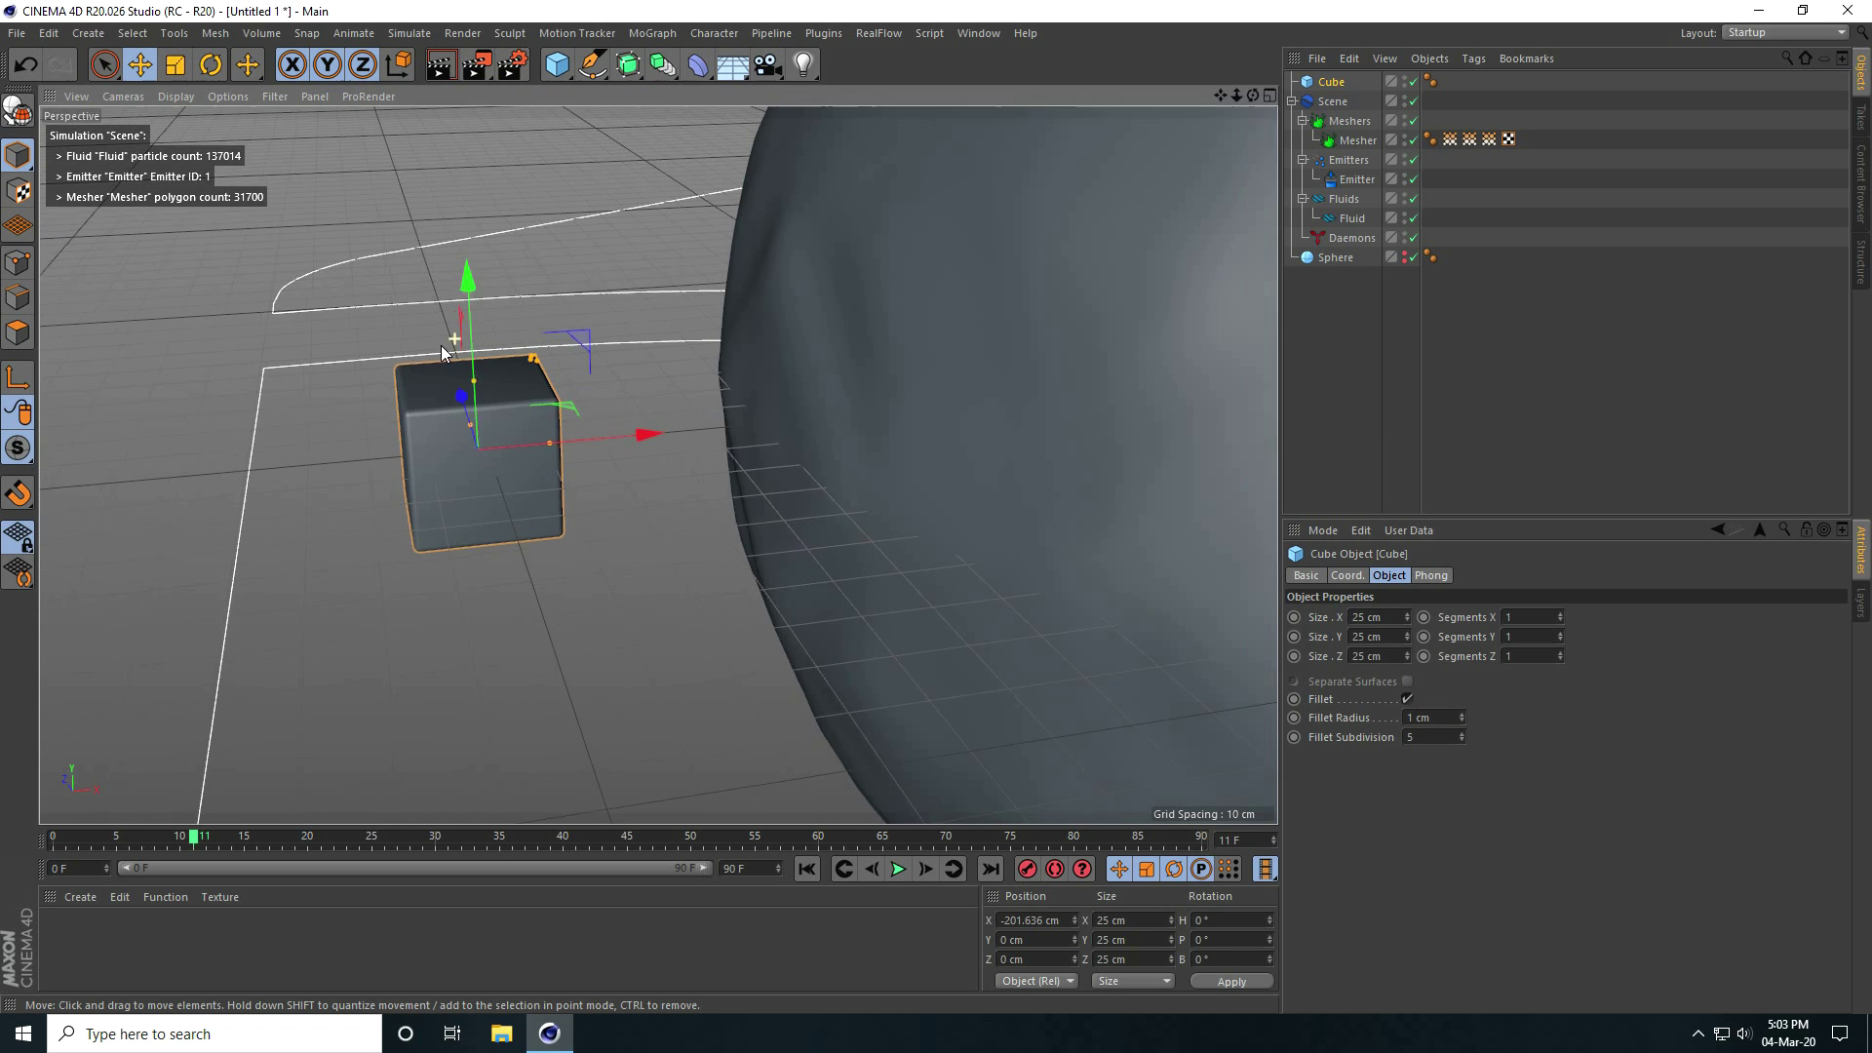
scroll(644, 553, down, 3)
scroll(599, 493, down, 2)
alt+drag(585, 493, 563, 556)
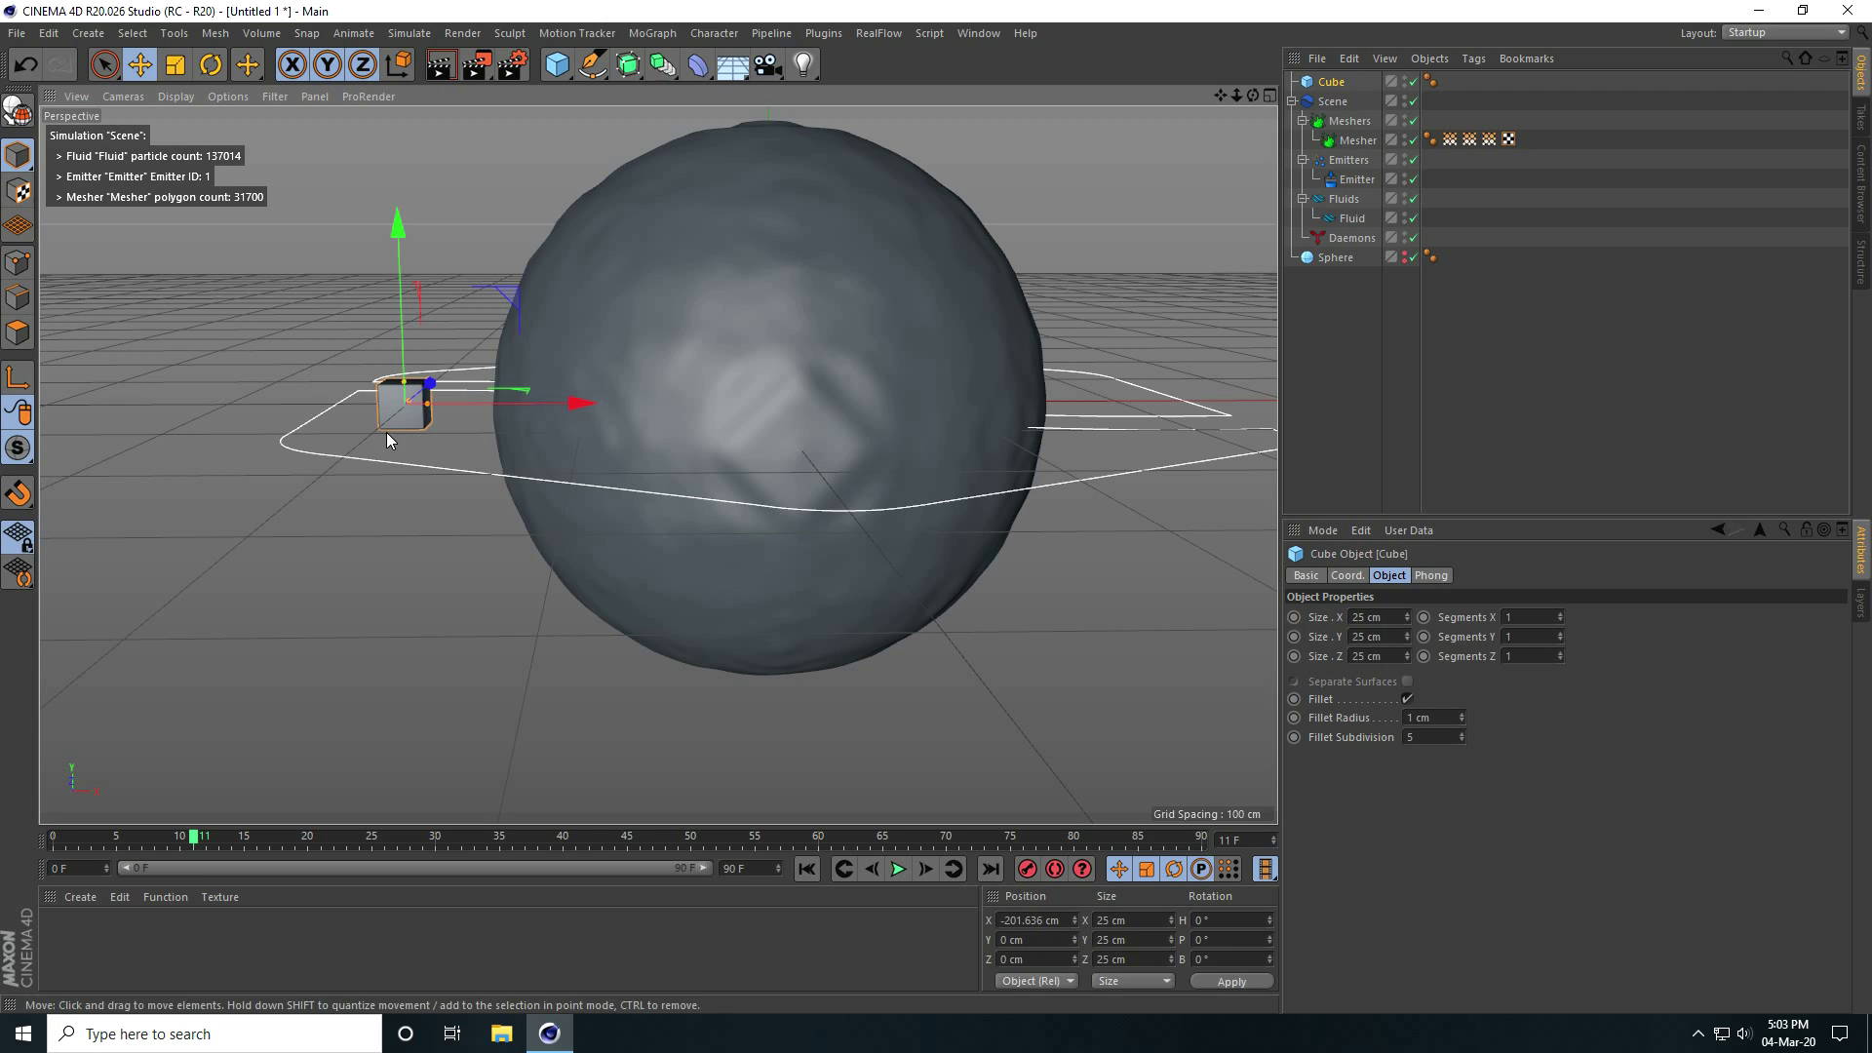
Give the cube a Vibrate tag with position amplitudes of 800, 500 and 800 cm
right_click(1328, 86)
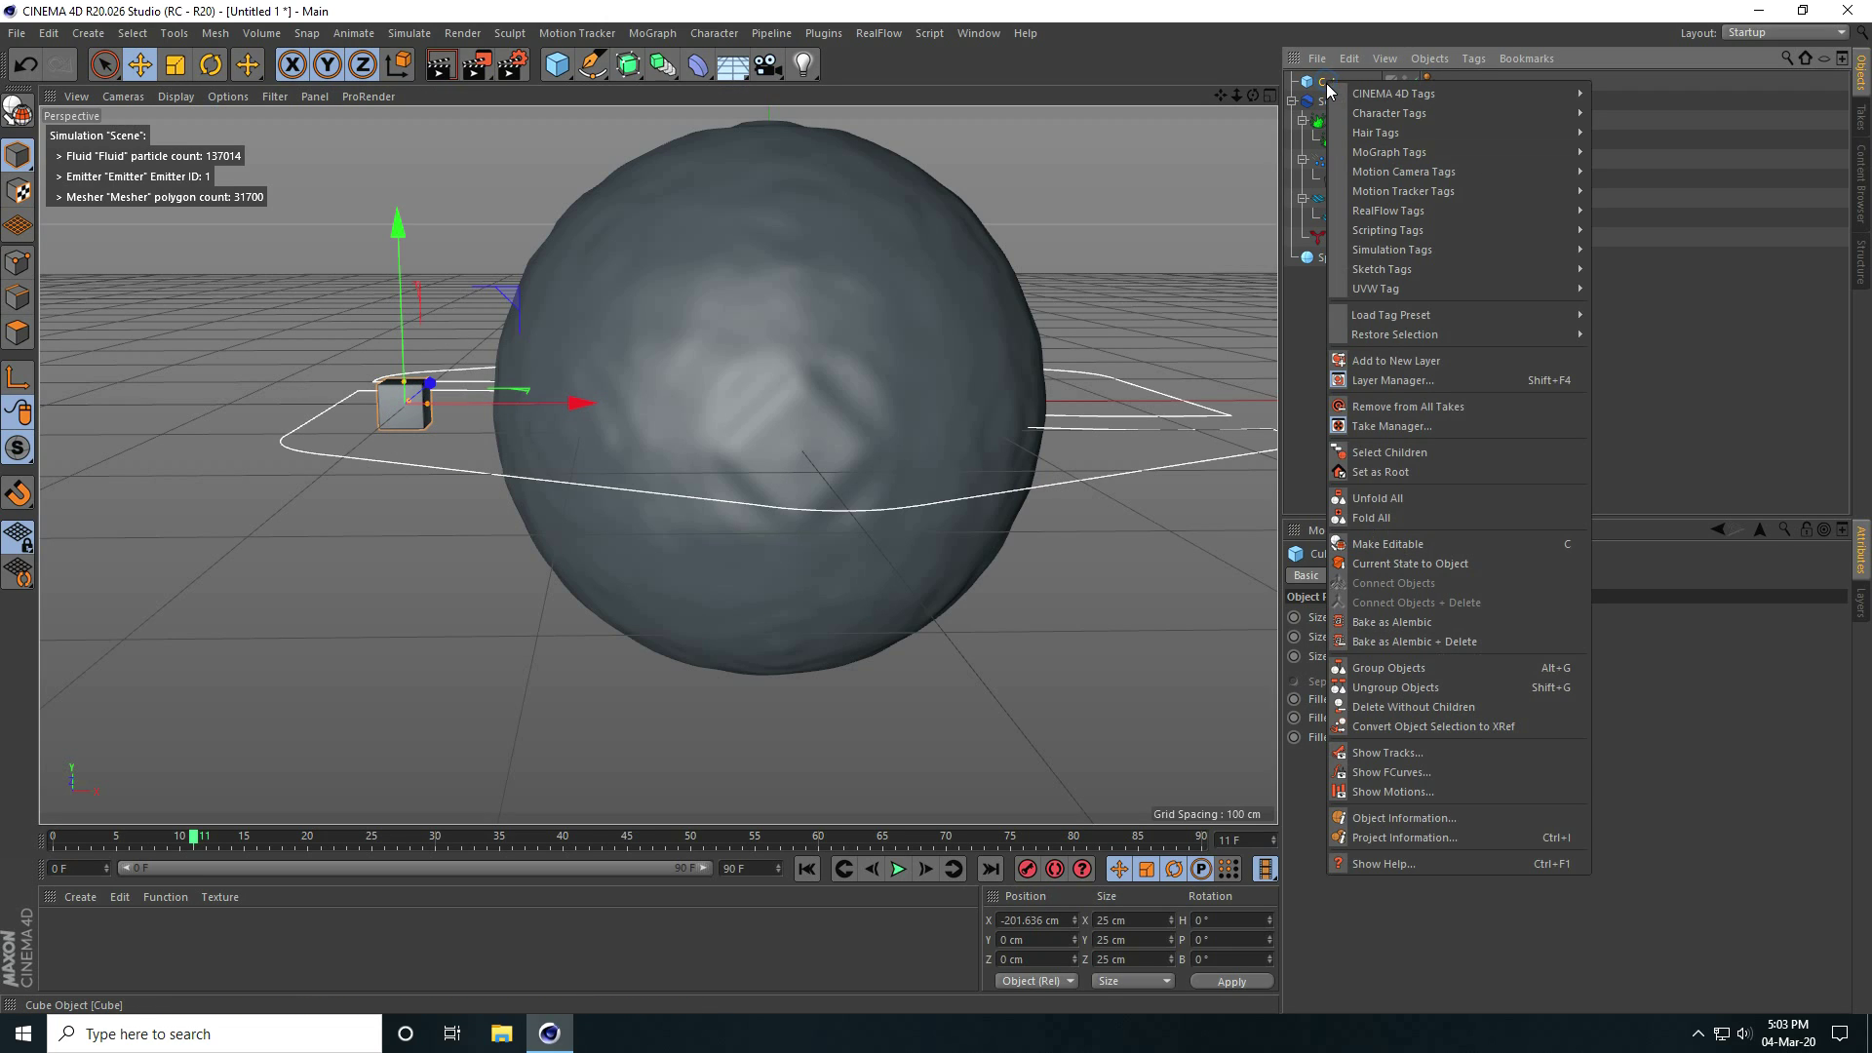
mouse_move(1401, 210)
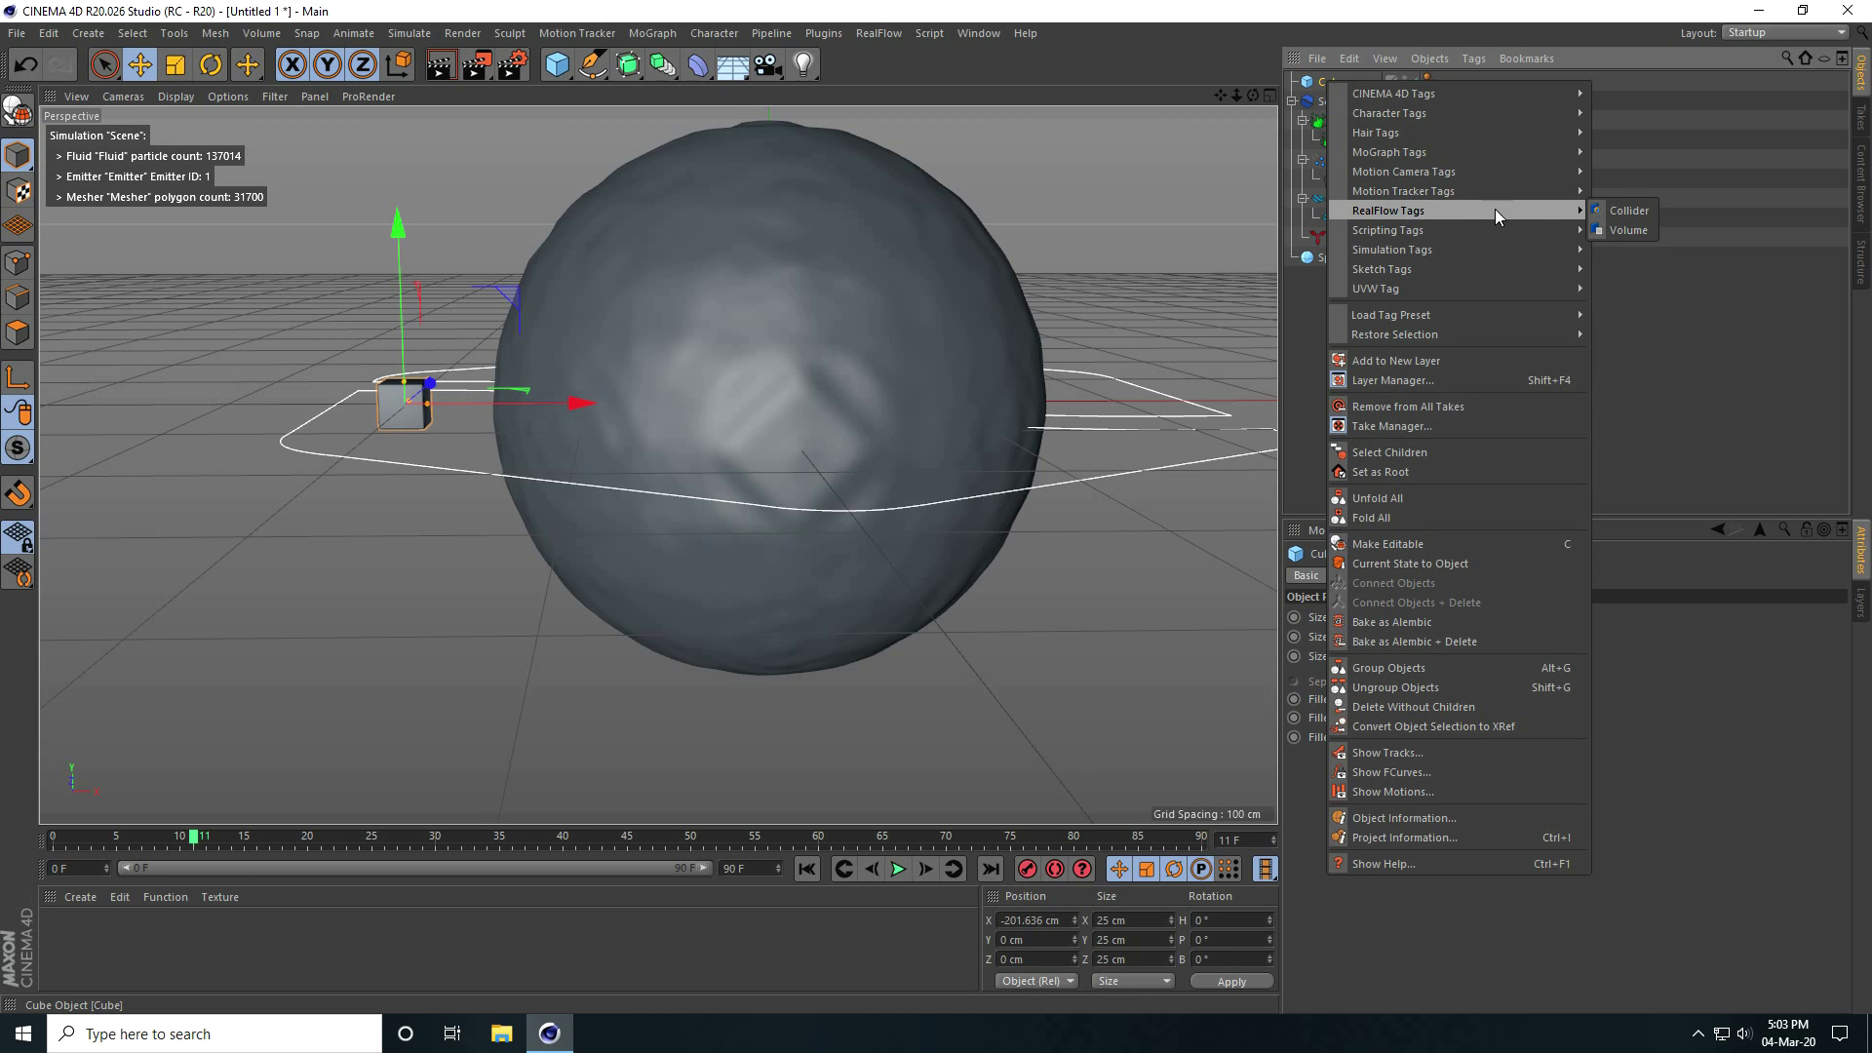
mouse_move(1464, 95)
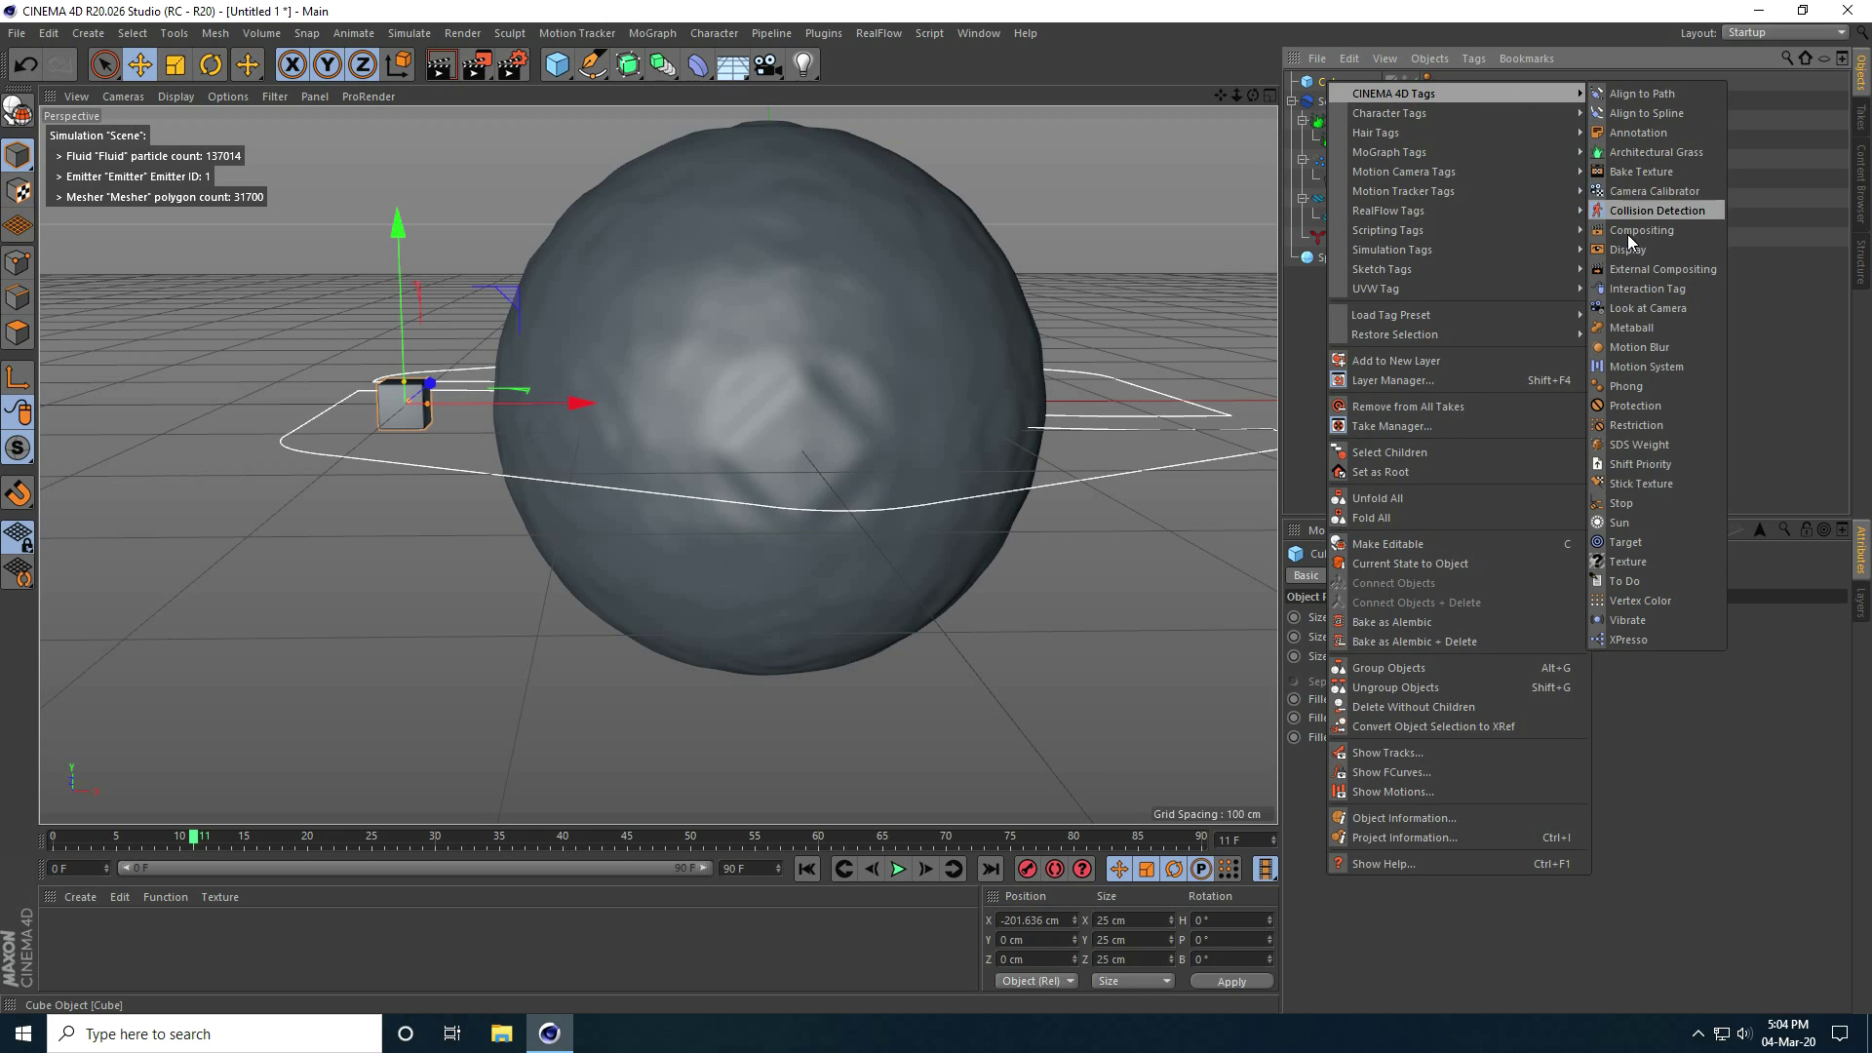
click(1643, 621)
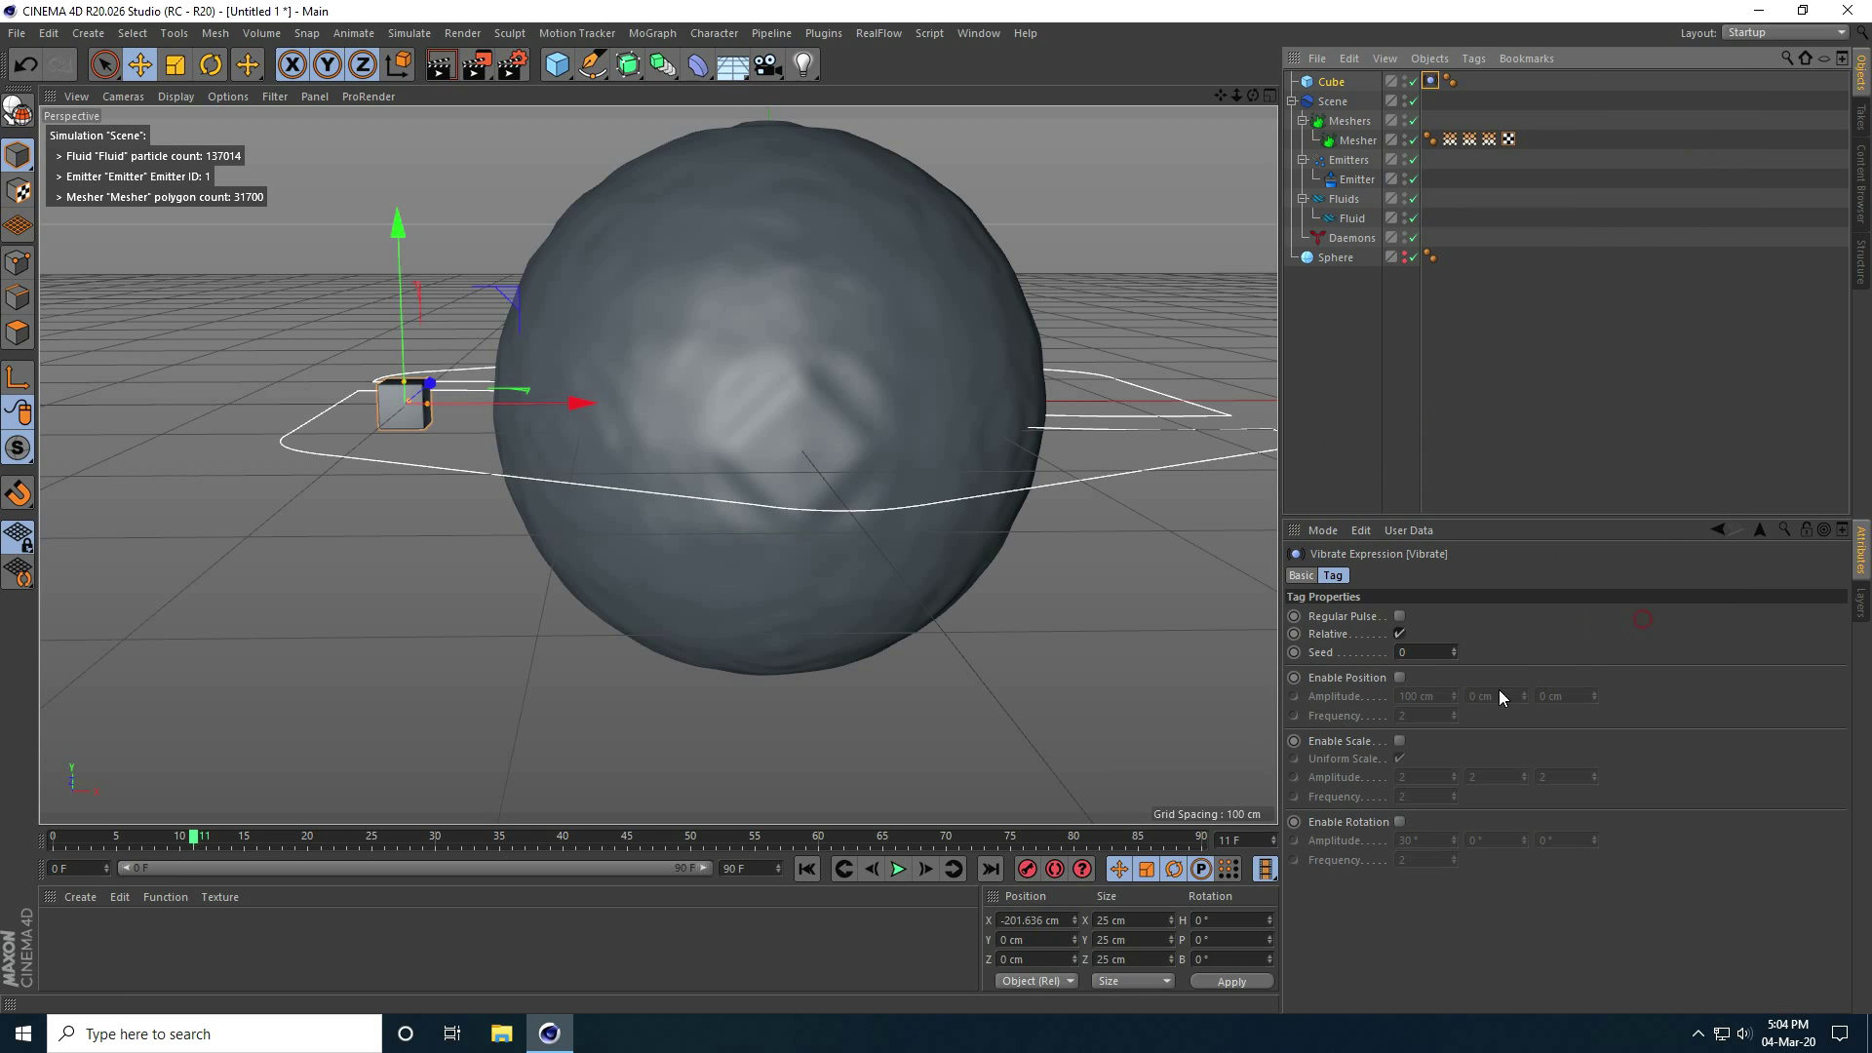
click(1401, 676)
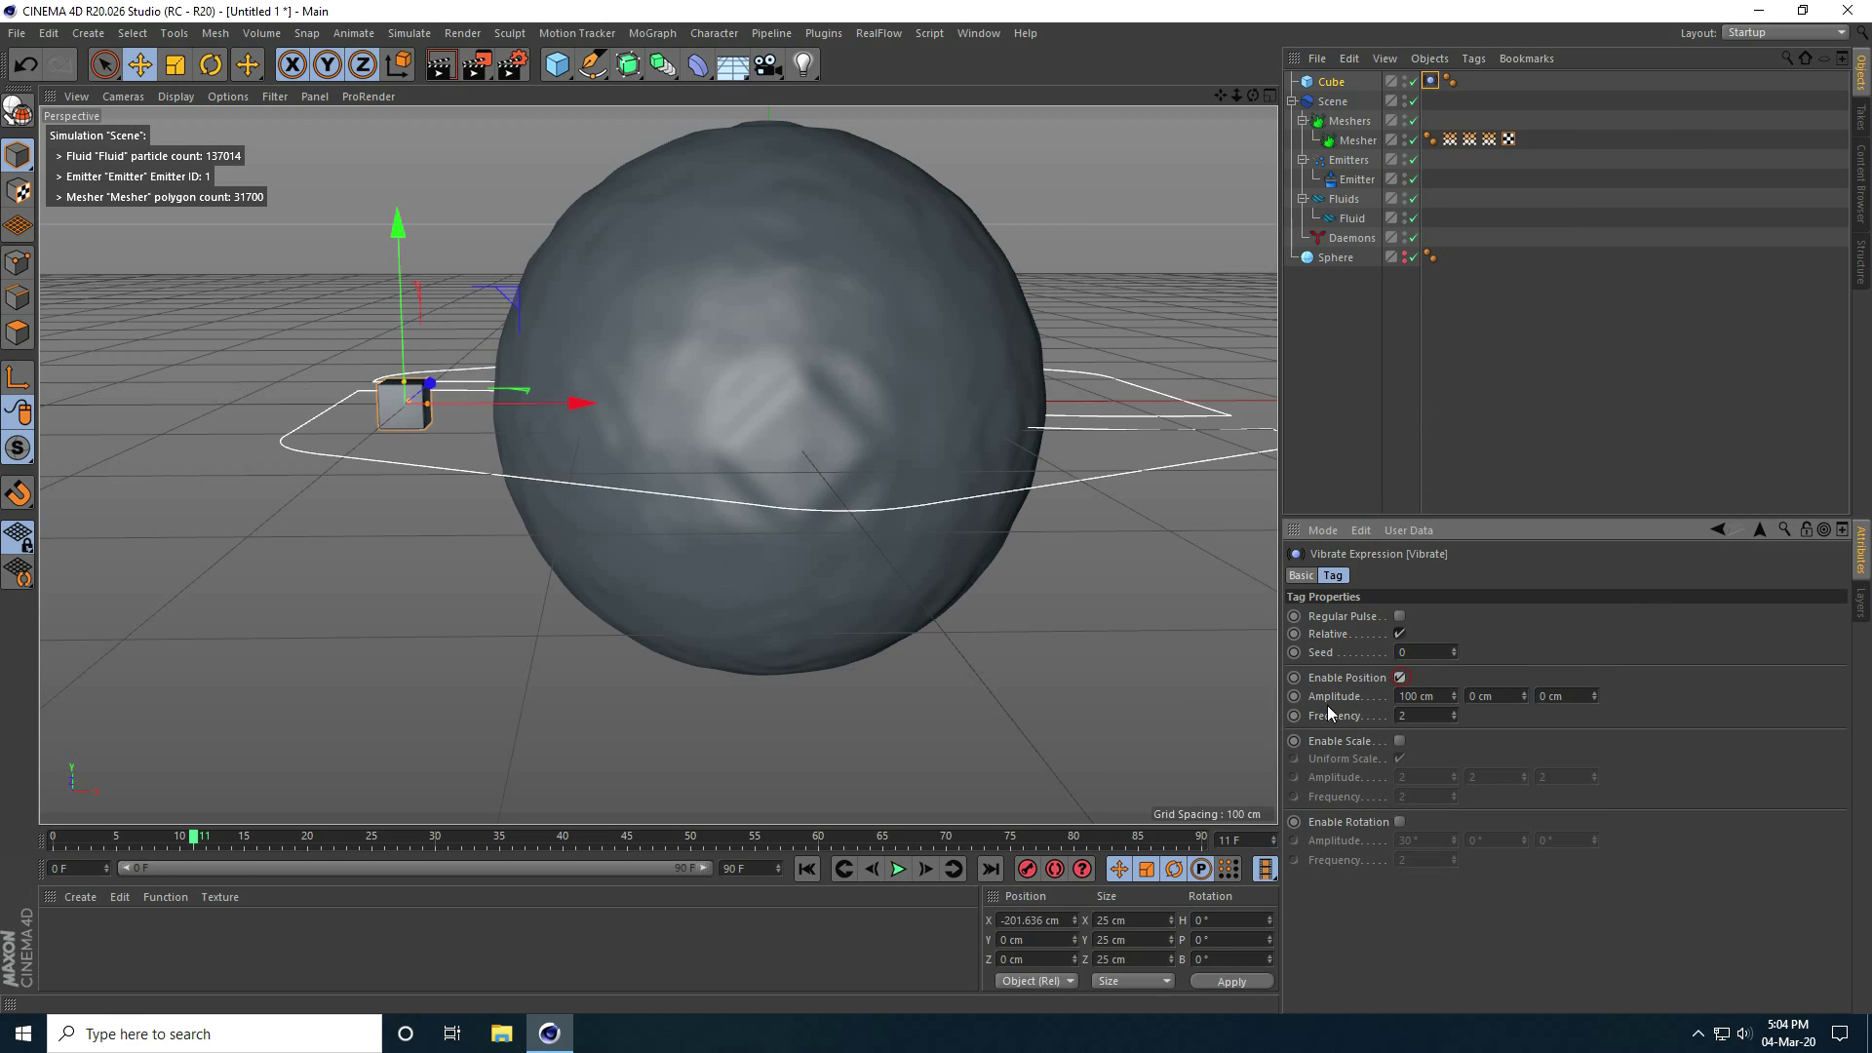
double_click(1408, 695)
text(800)
key(Tab)
text(500)
key(Tab)
text(800)
key(Return)
Set the position vibration frequency to 0.5 and preview the animation
click(1420, 716)
alt+drag(560, 743, 429, 585)
click(803, 870)
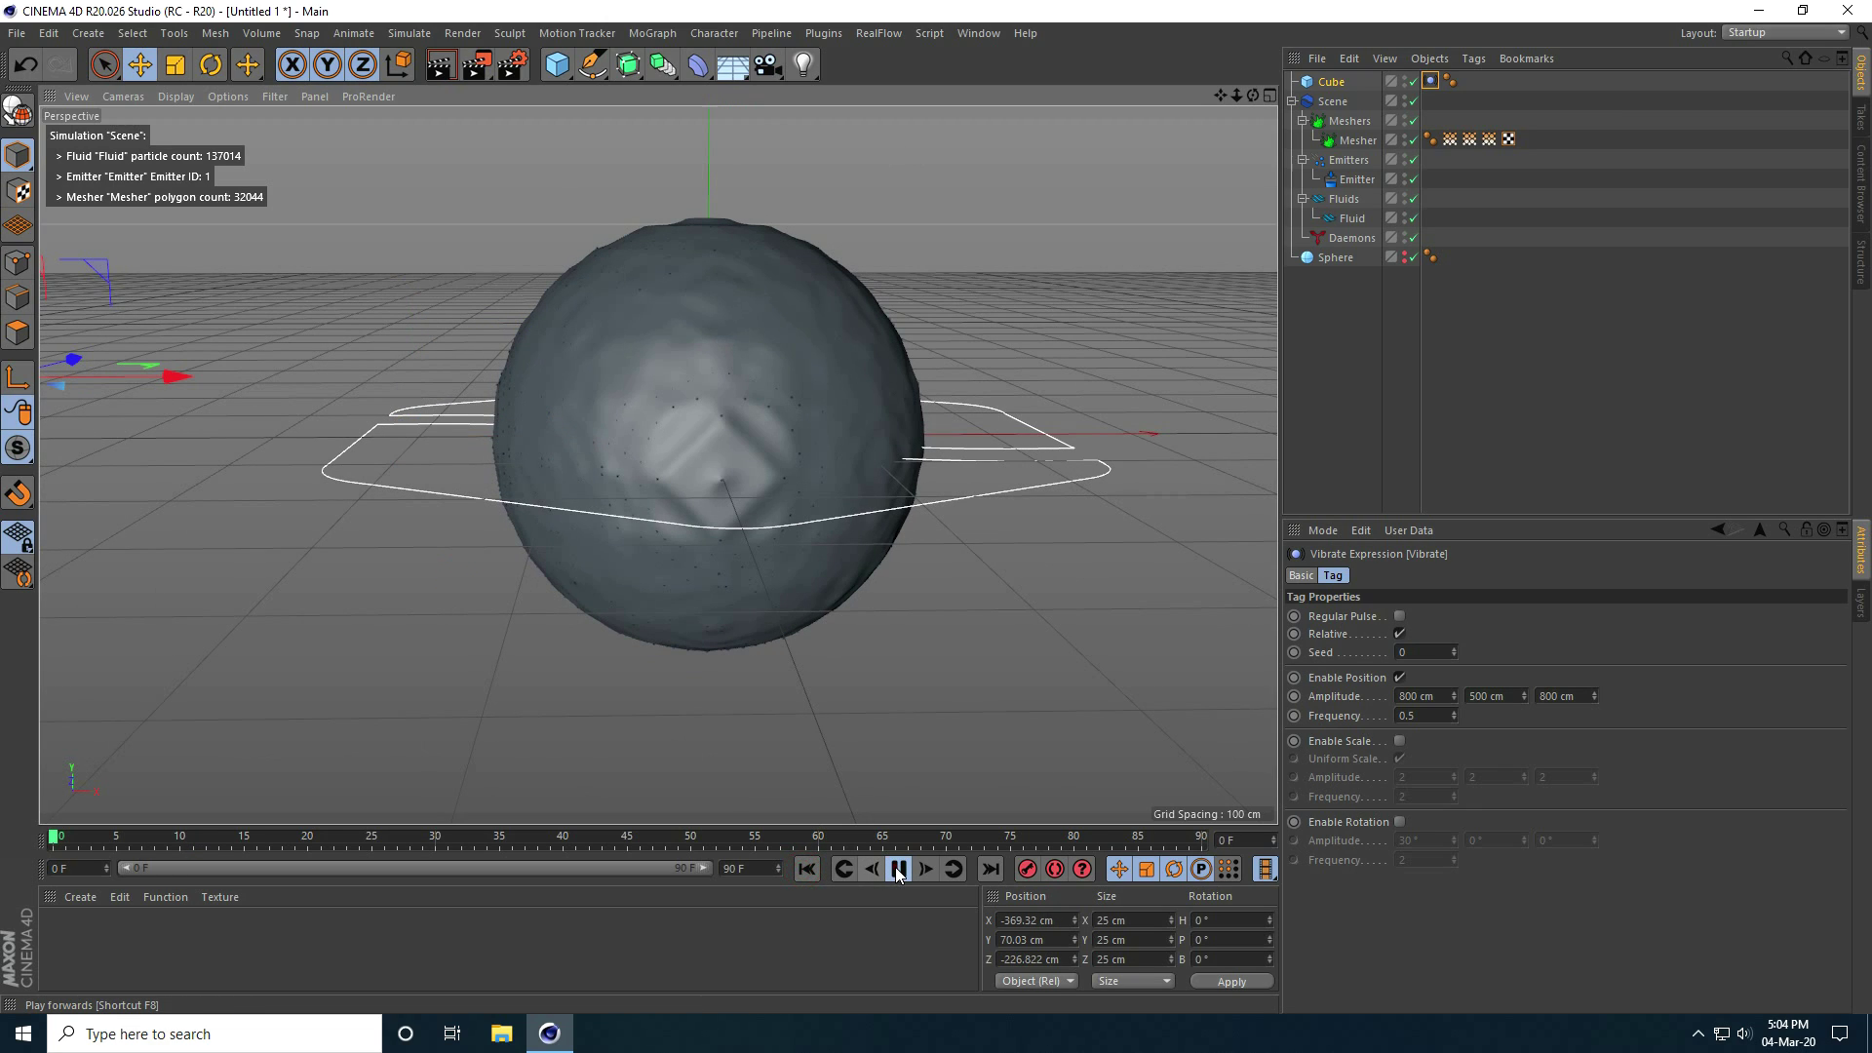
click(898, 872)
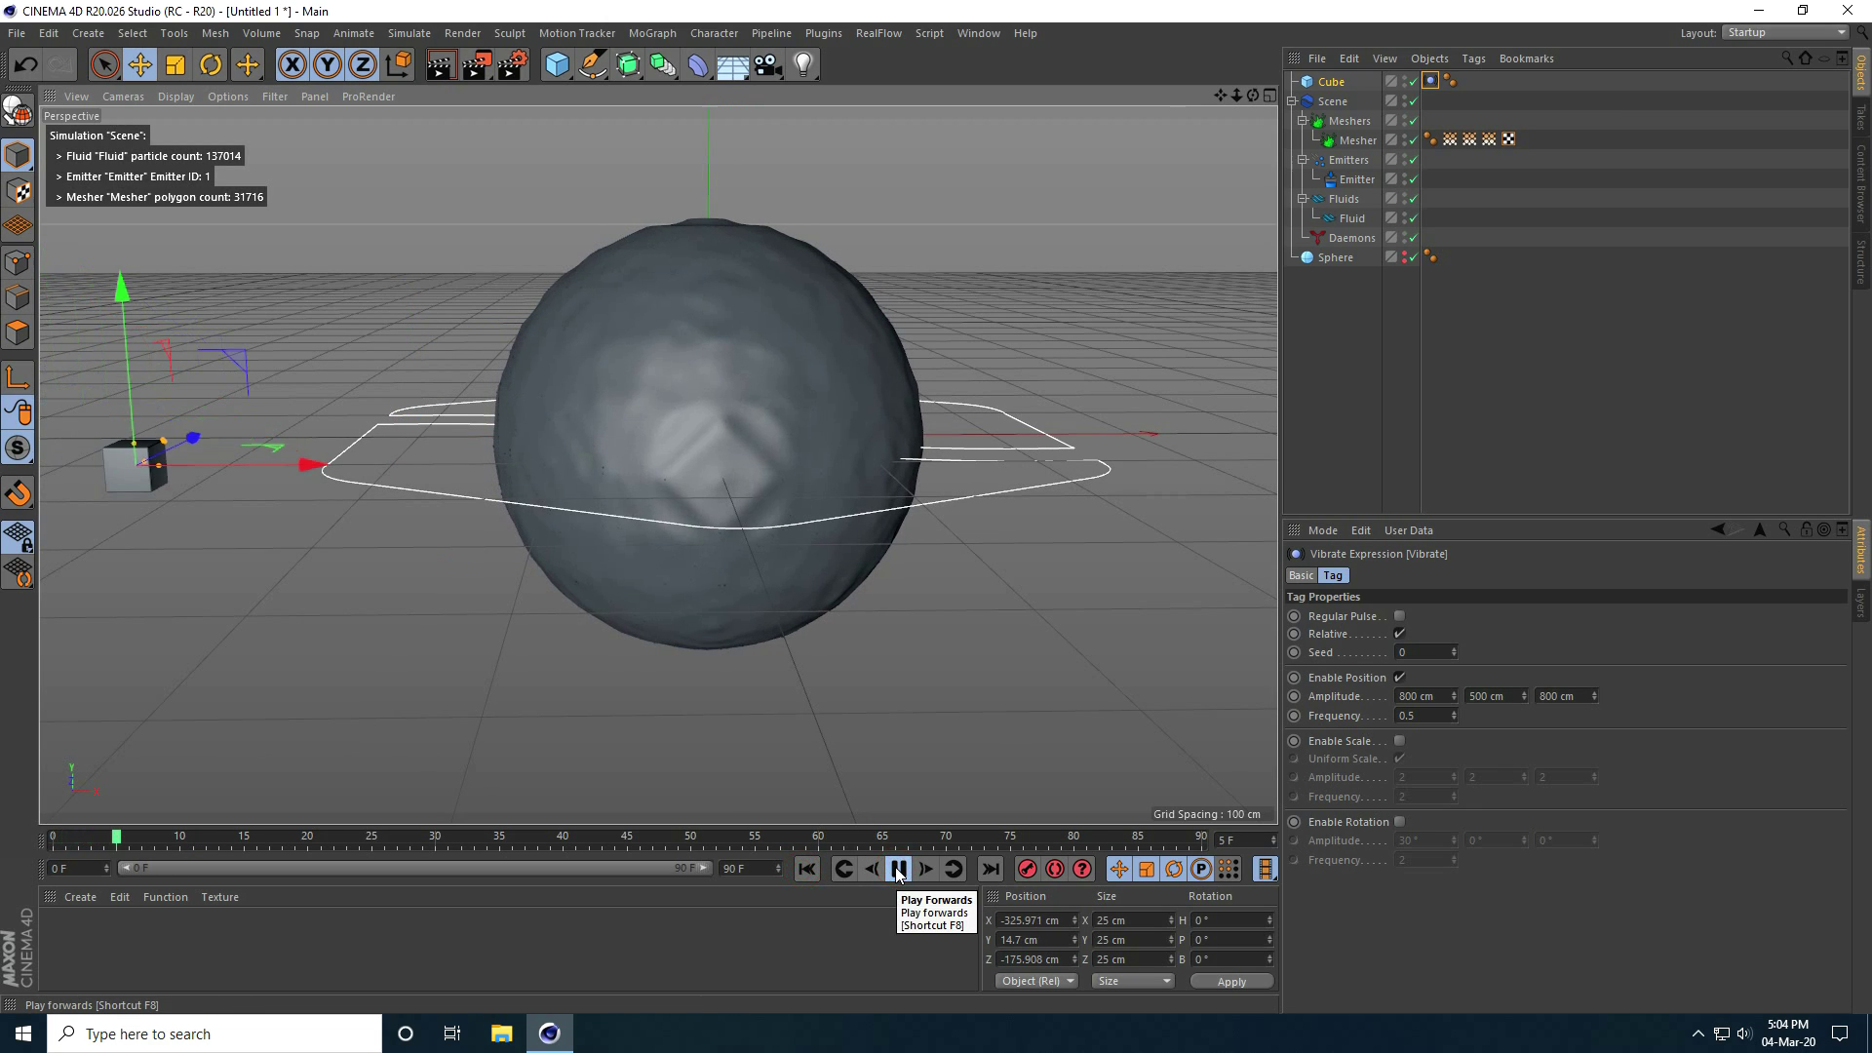
click(897, 871)
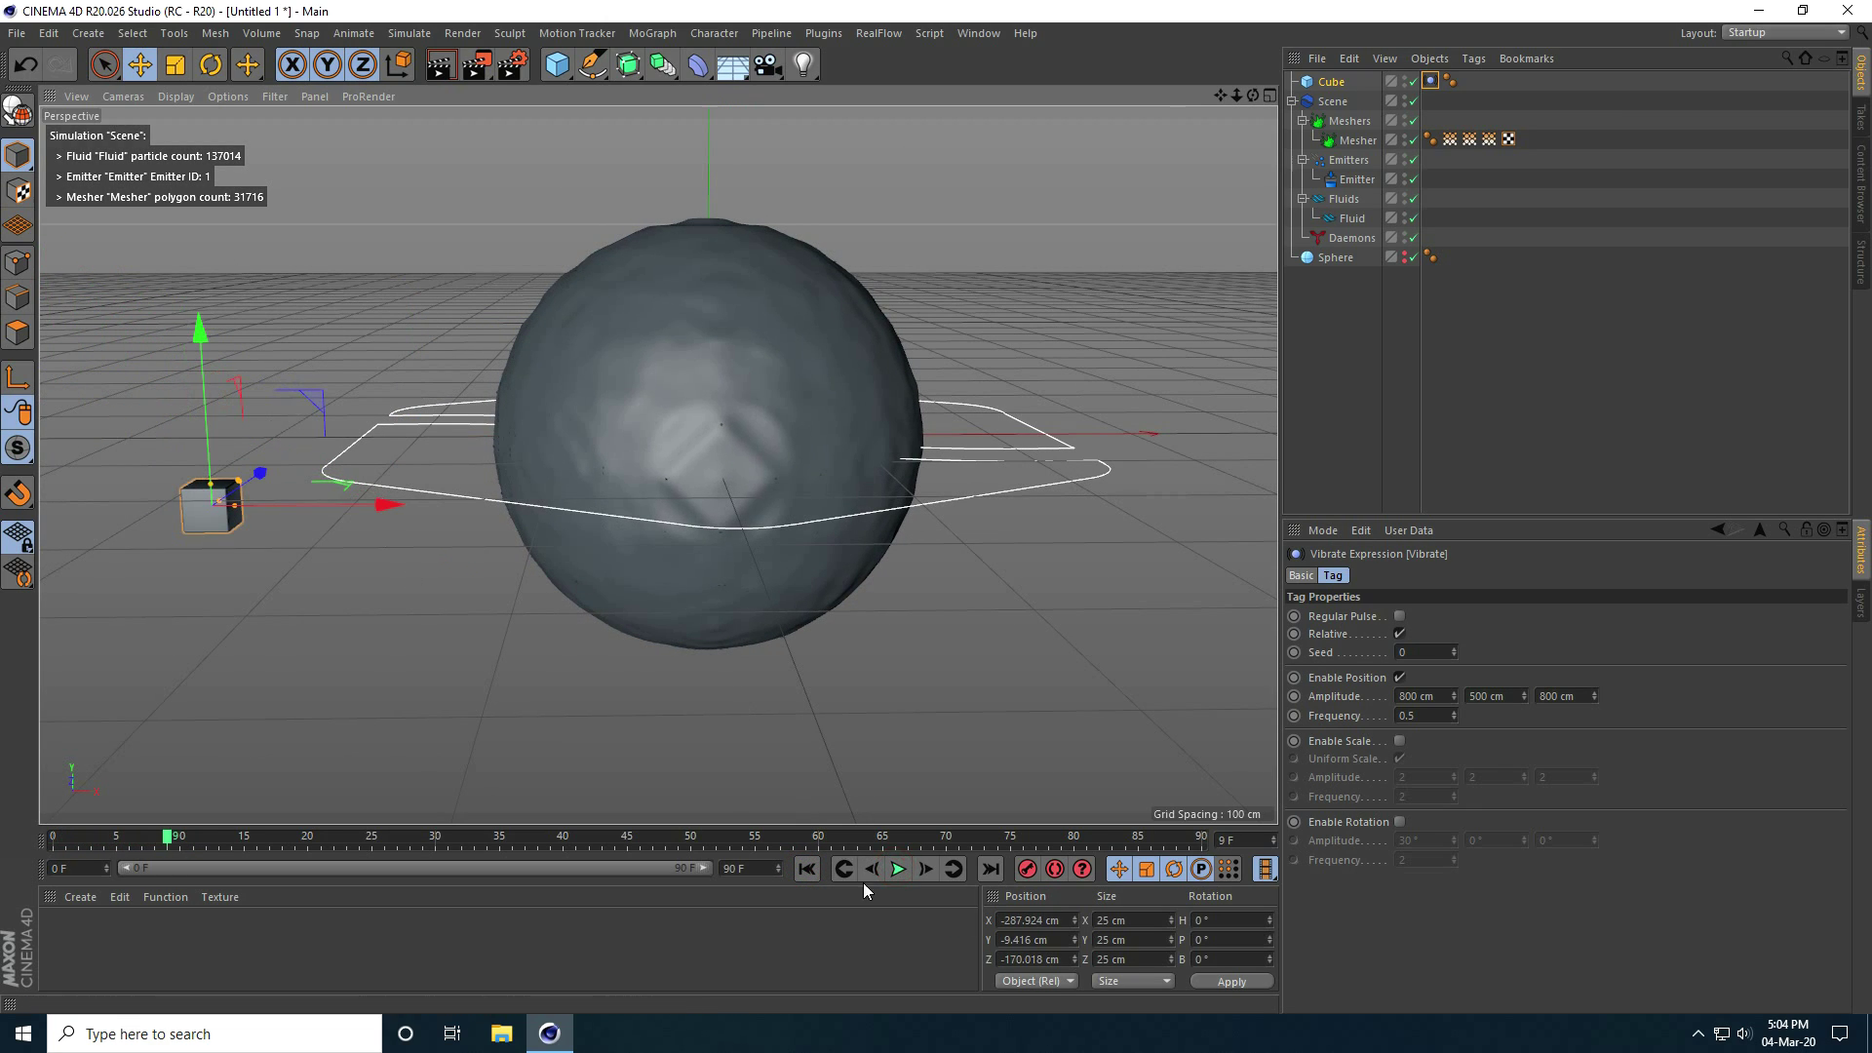
click(805, 868)
Move the cube right toward the sphere and down, then replay to frame 8
drag(195, 388, 672, 382)
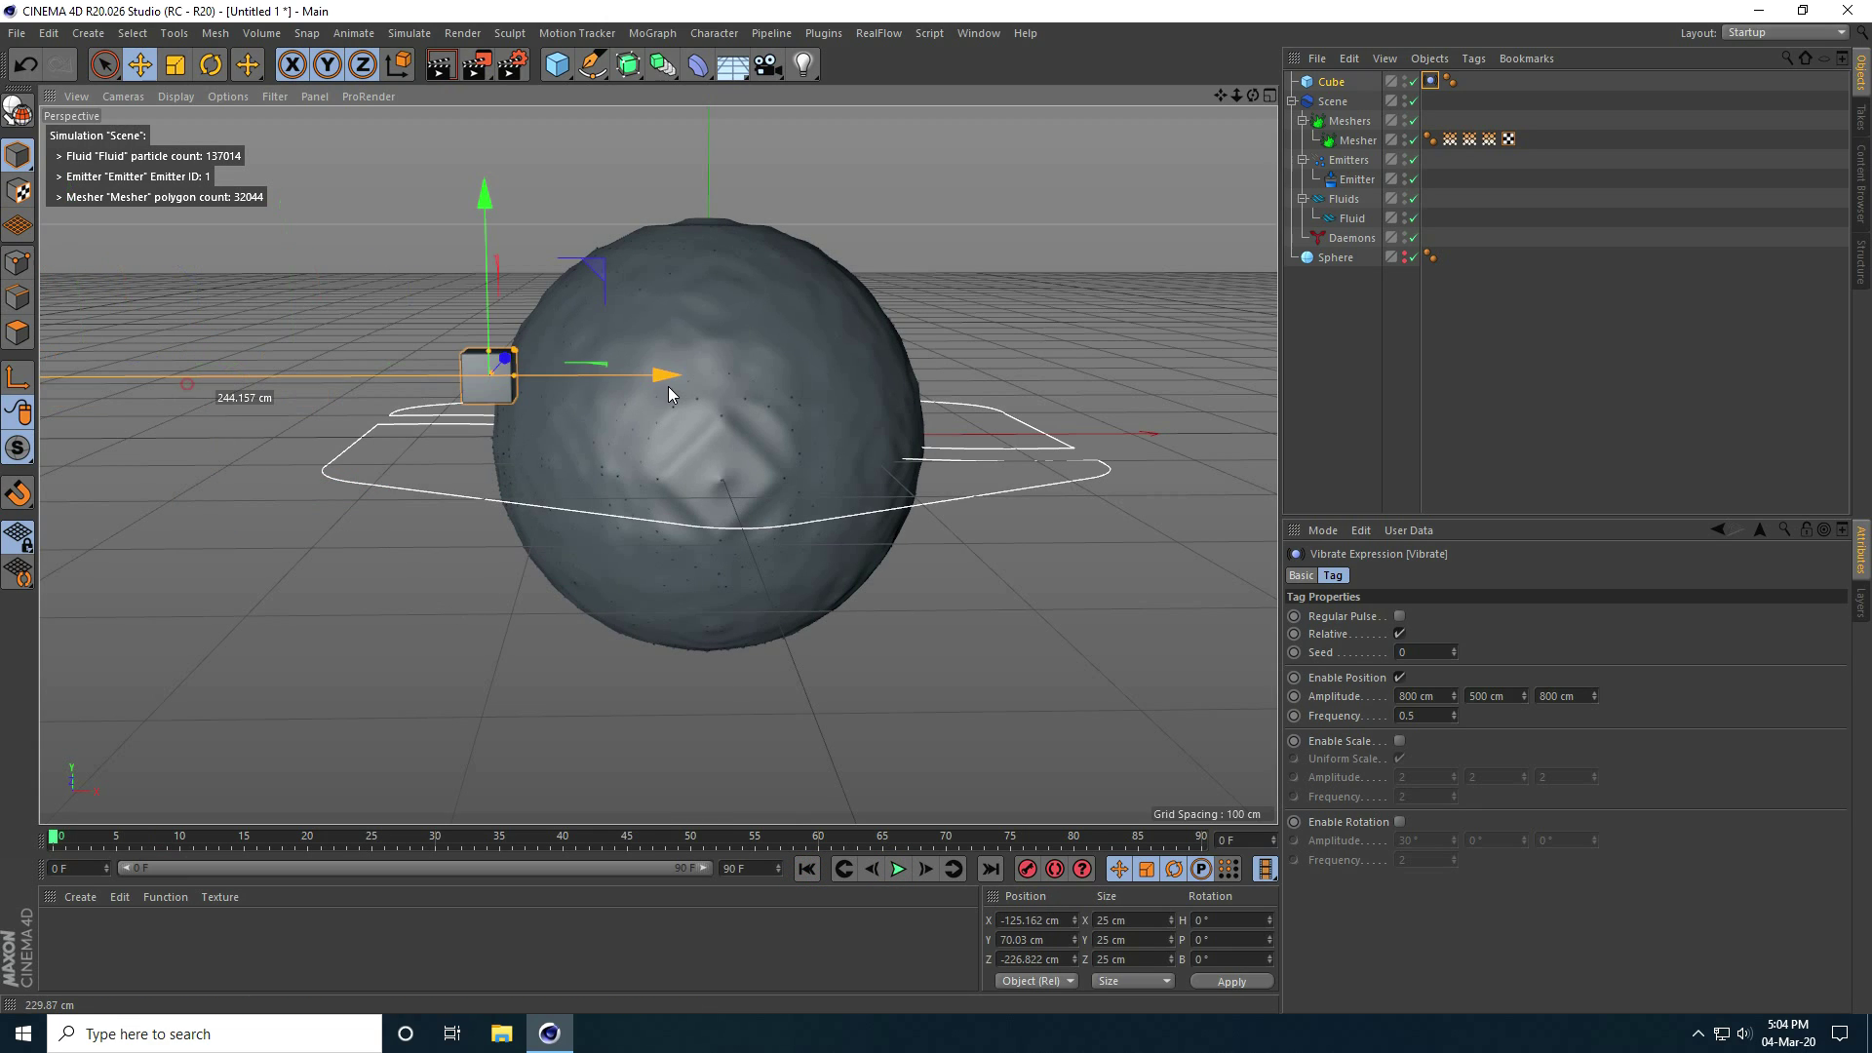
drag(487, 218, 487, 494)
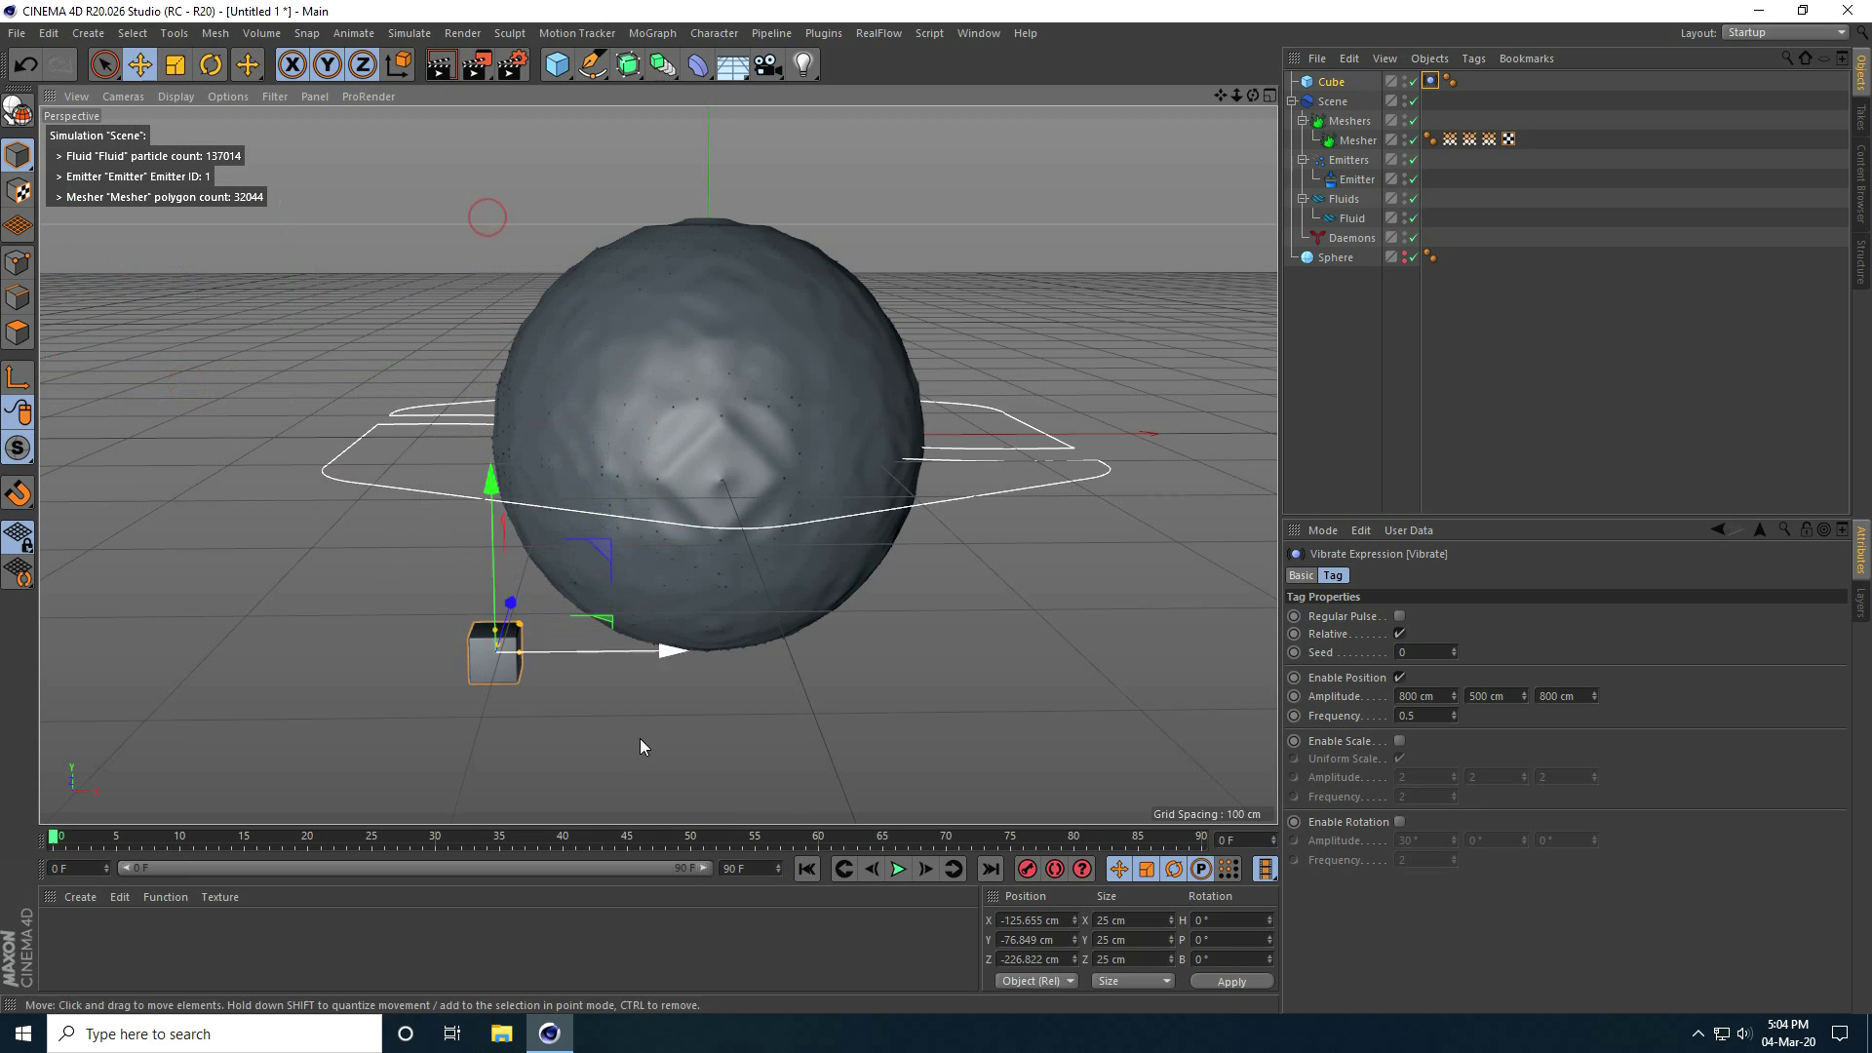
click(897, 872)
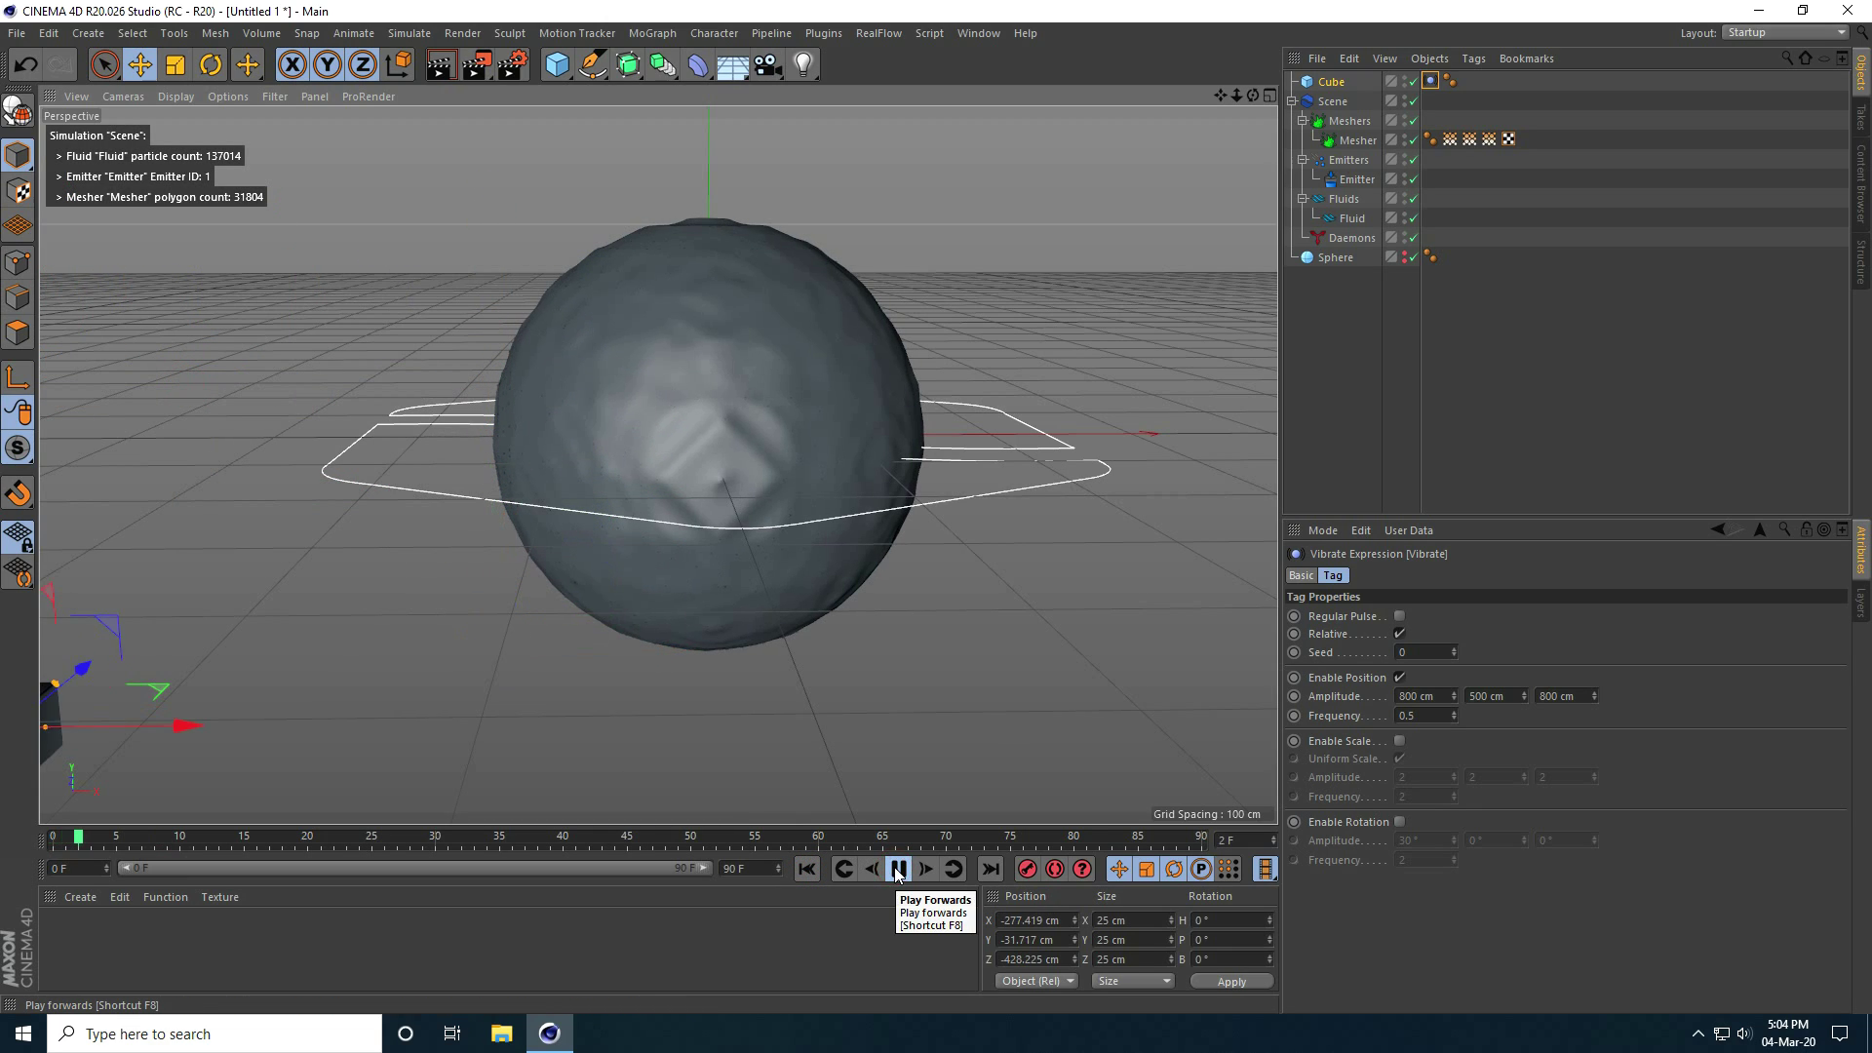
click(897, 872)
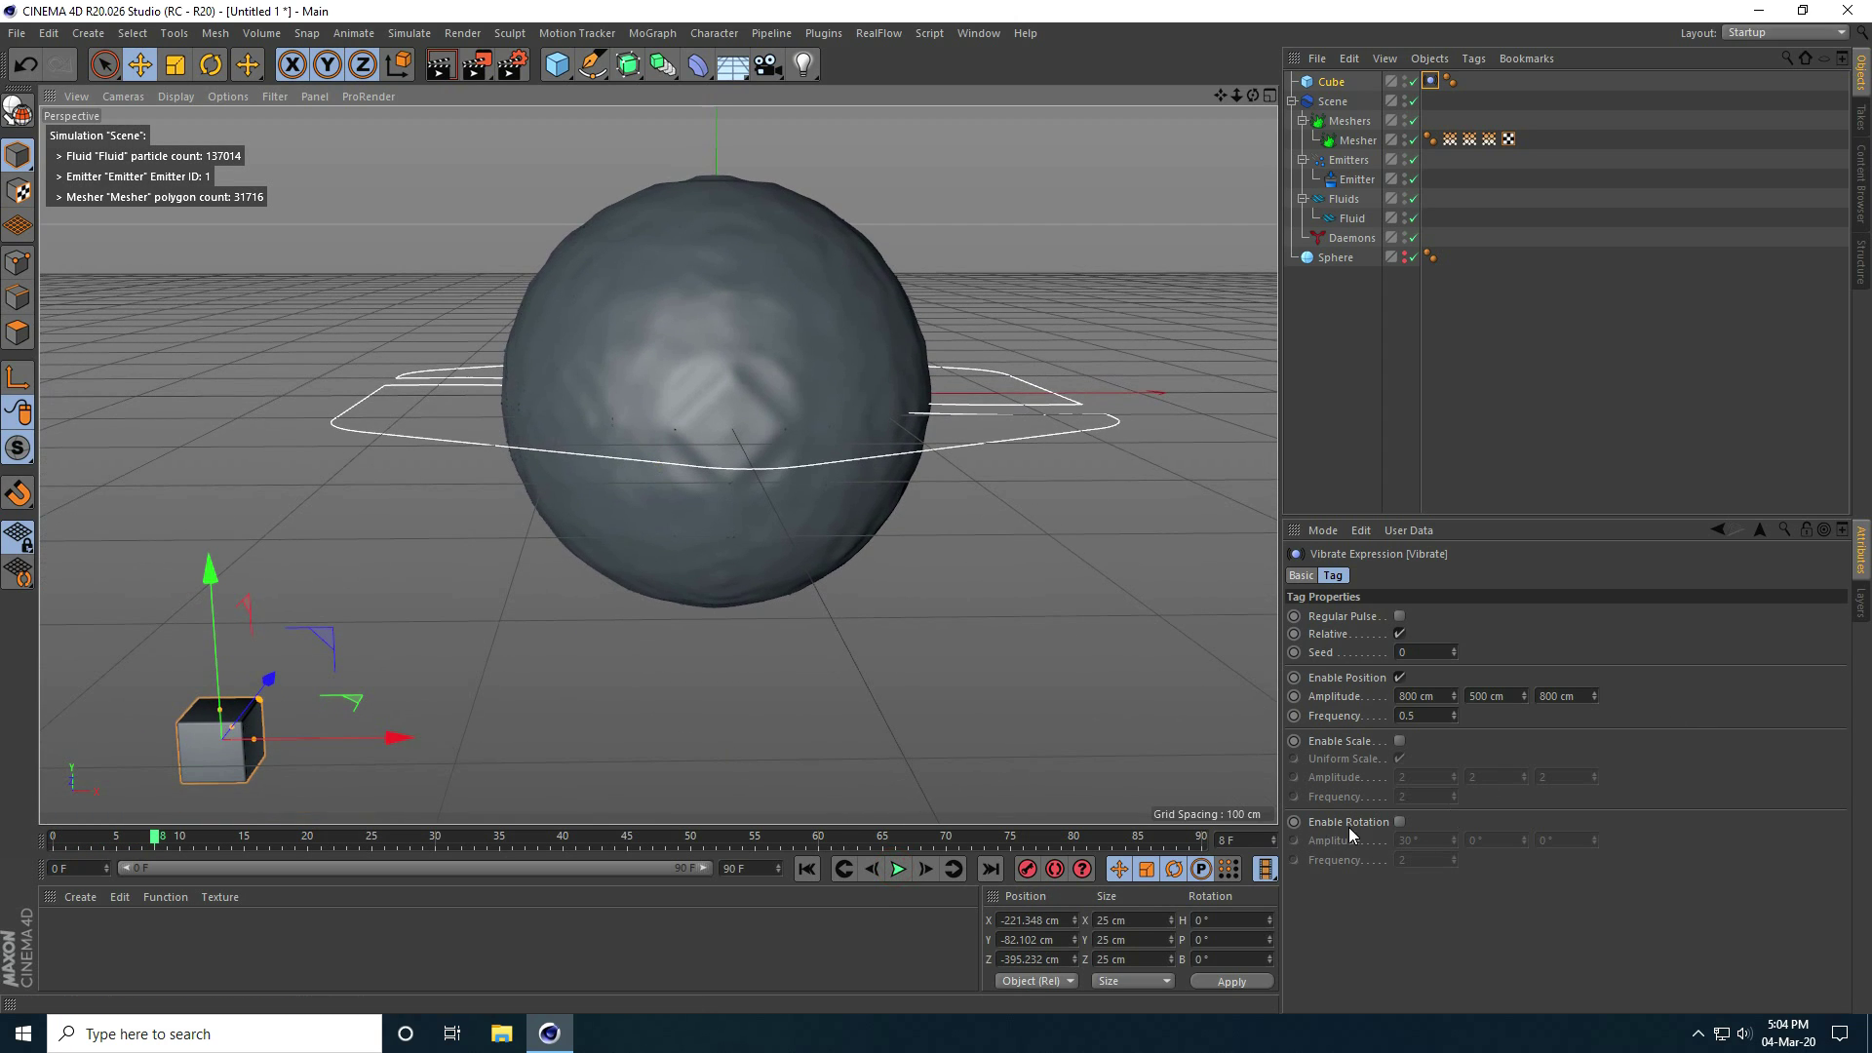
Enable rotation vibration with a 360° amplitude on all three axes
click(1400, 821)
click(1416, 840)
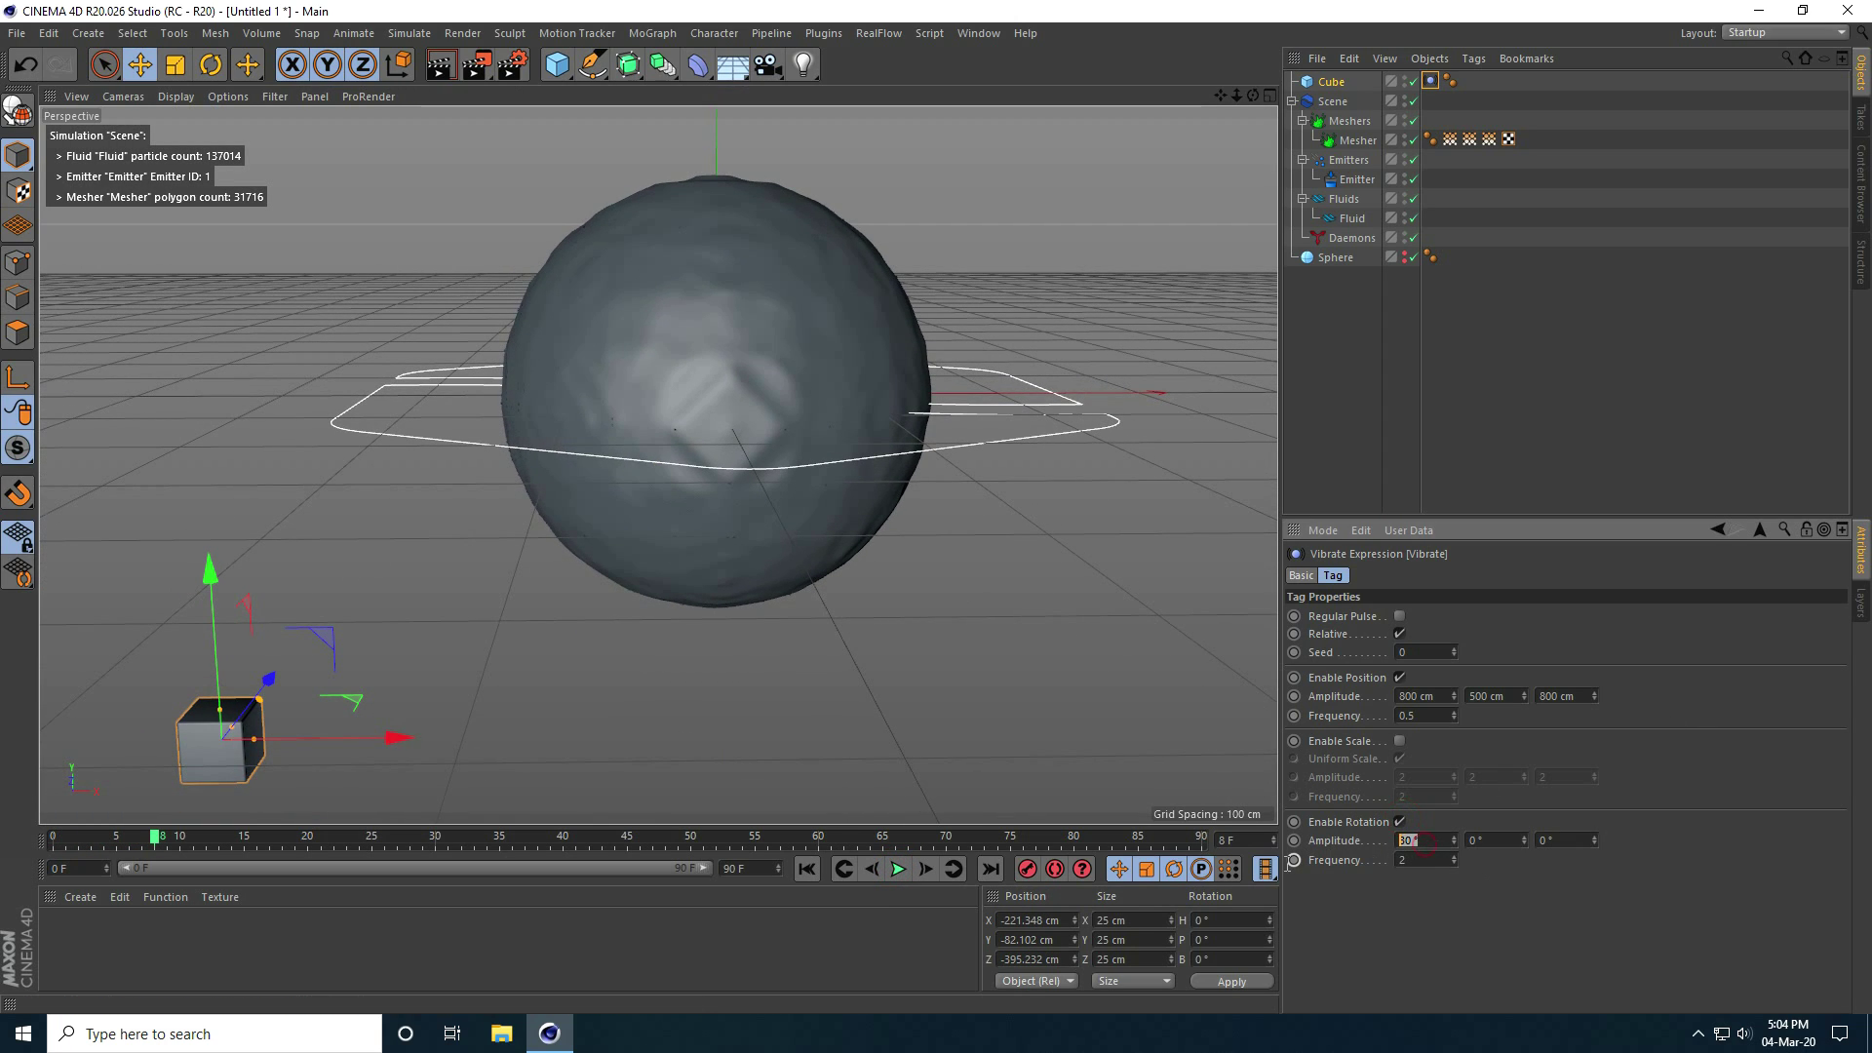
text(360)
key(Tab)
text(360)
key(Tab)
text(360)
key(Tab)
Replay the animation from frame 0 to check the rotation, stopping at frame 26
click(806, 868)
click(898, 868)
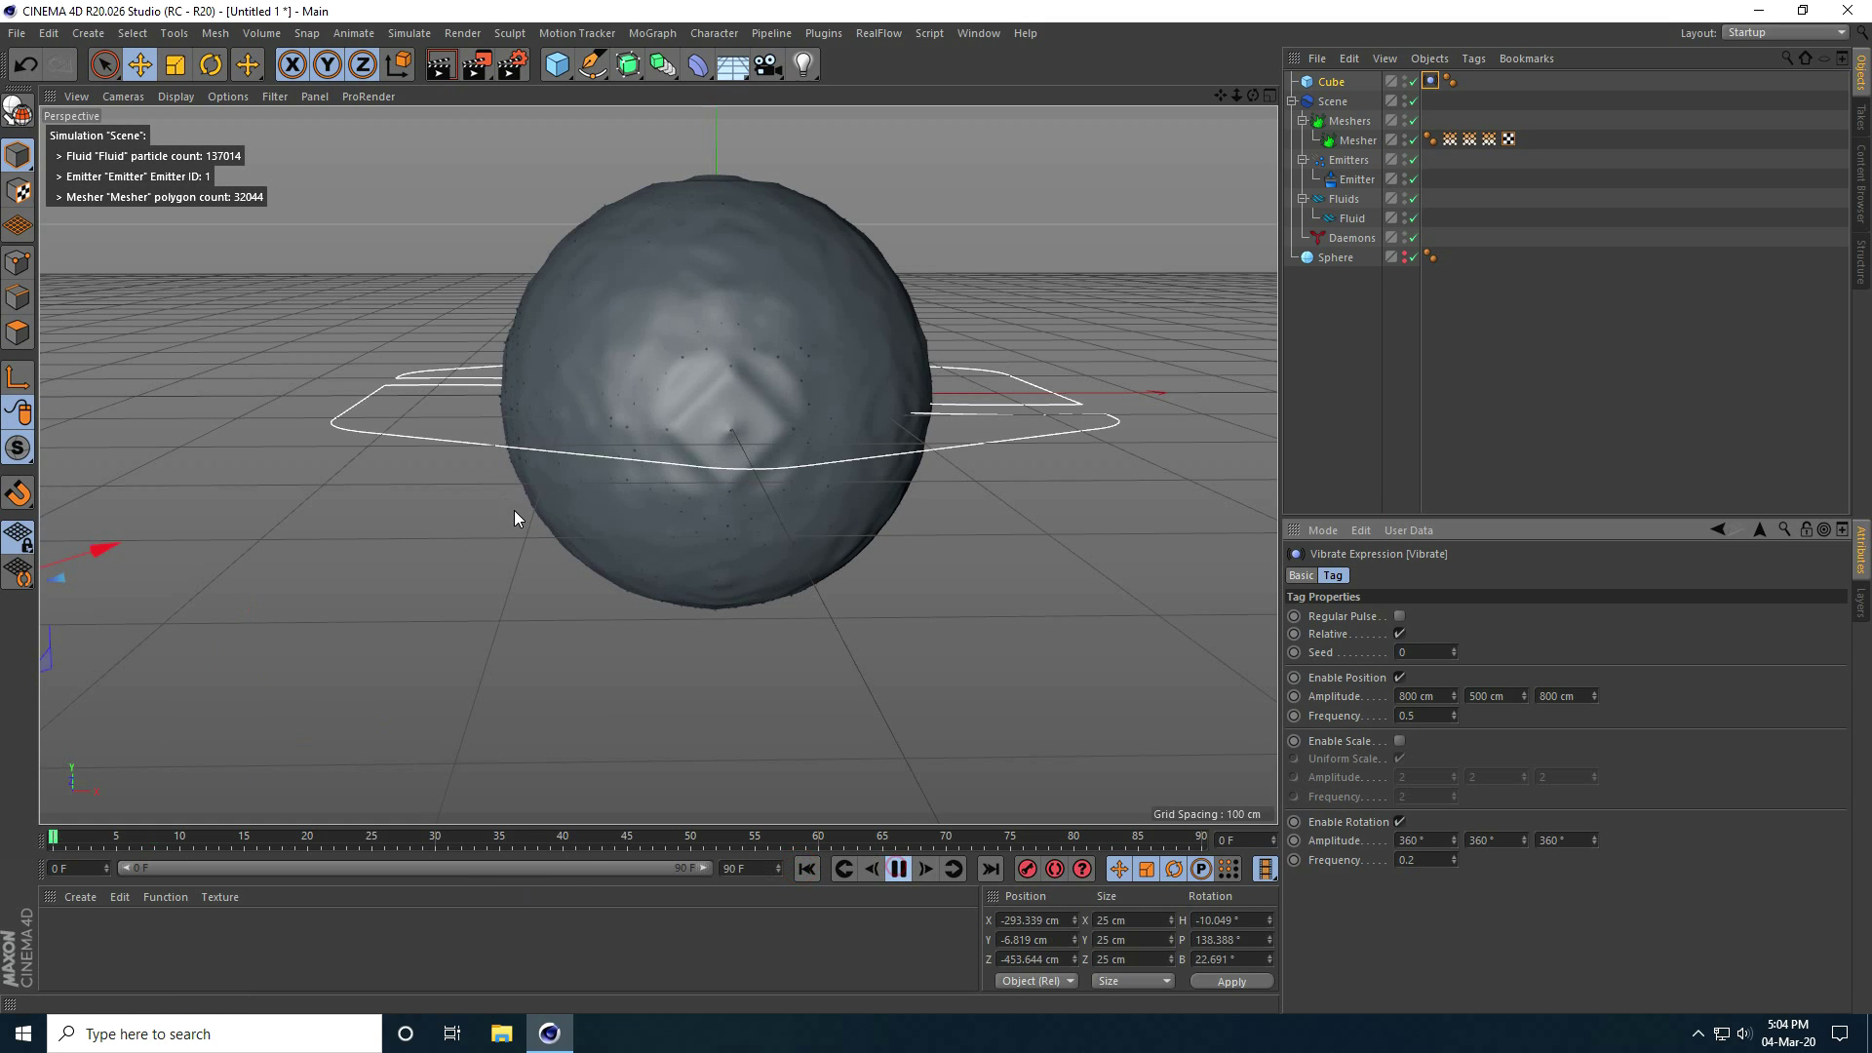
scroll(470, 577, down, 3)
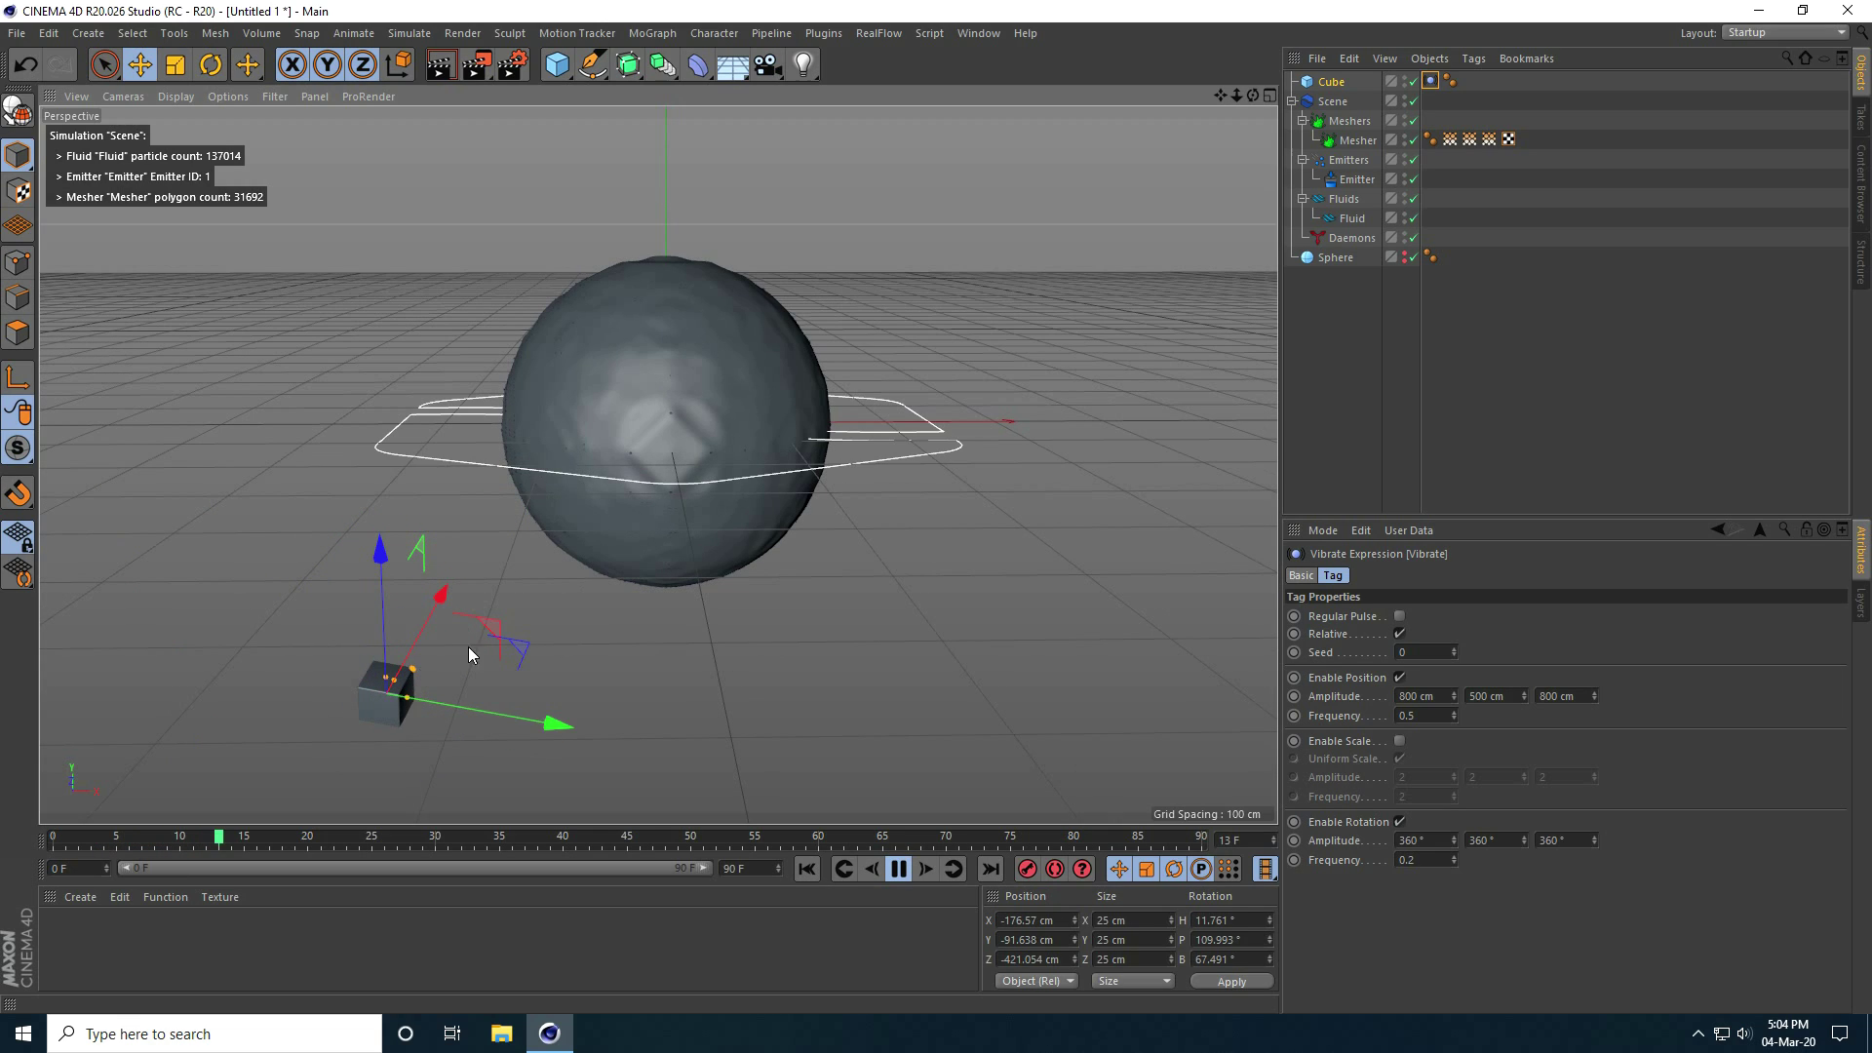
click(898, 869)
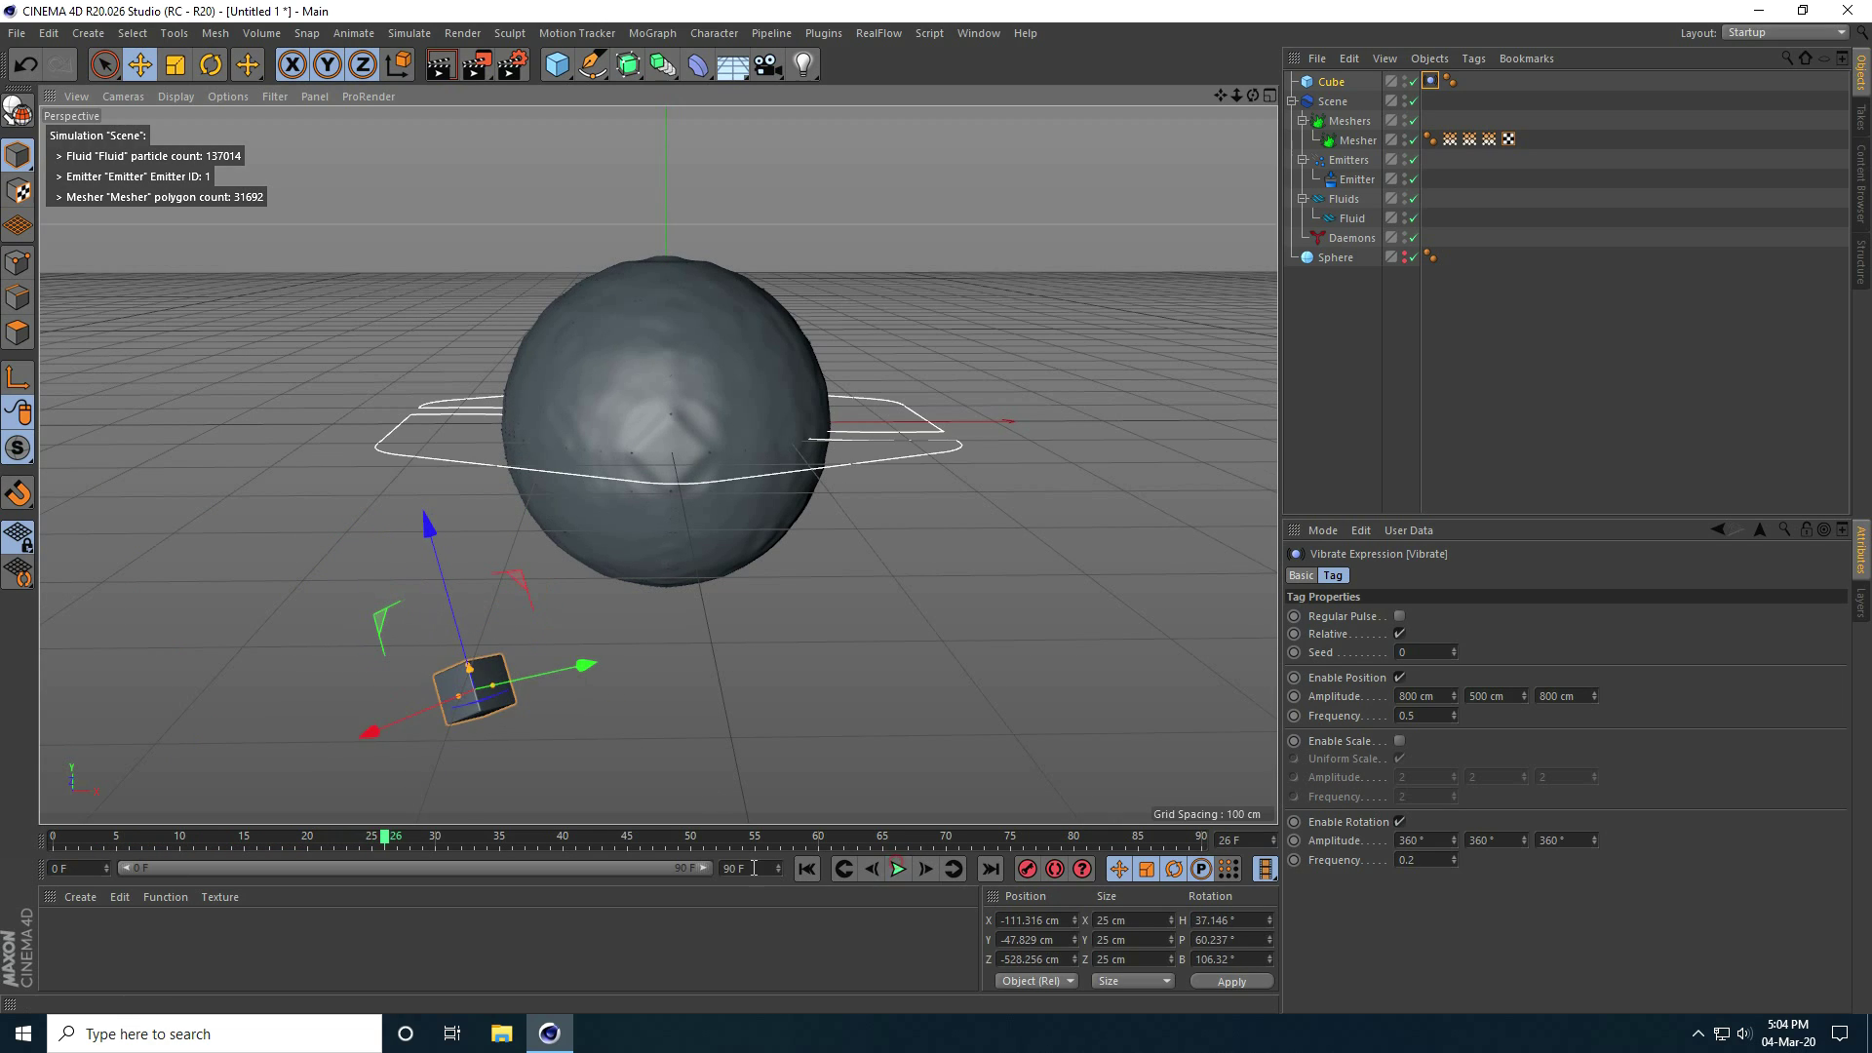
Extend the animation length and preview range to 1000 frames
text(000)
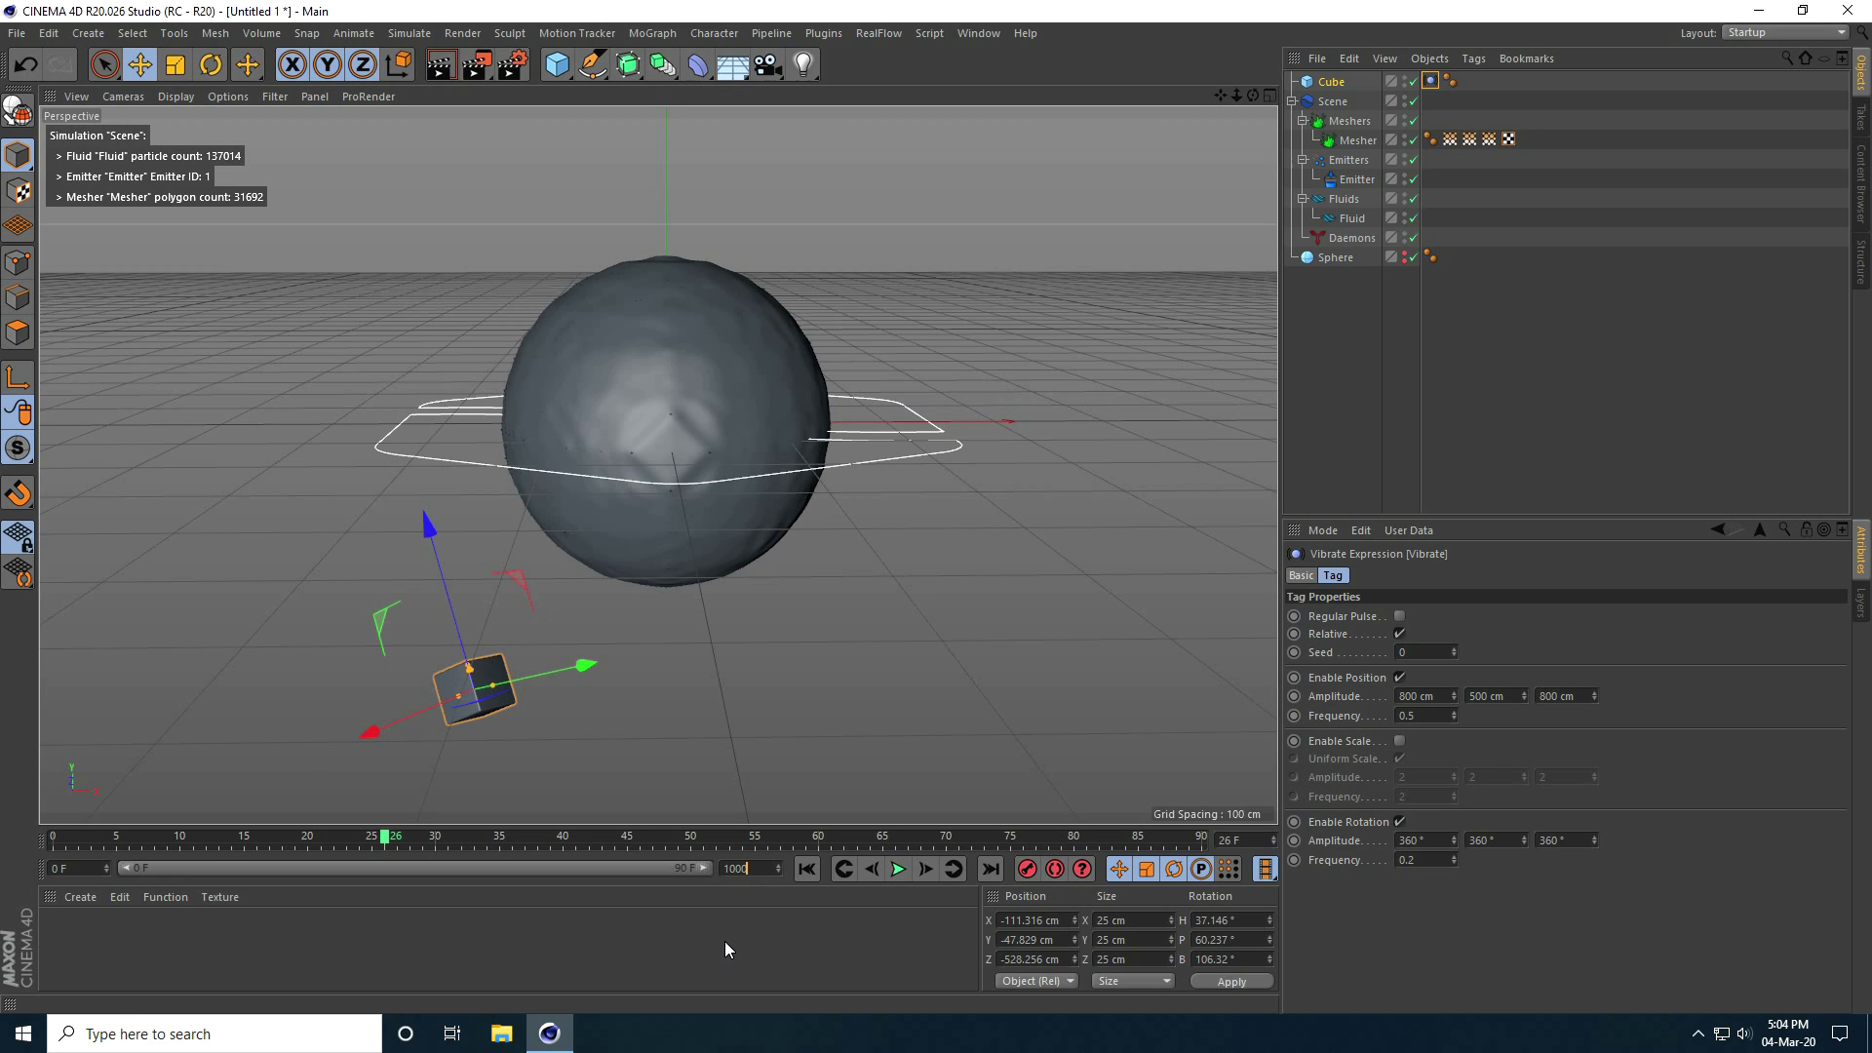
key(Return)
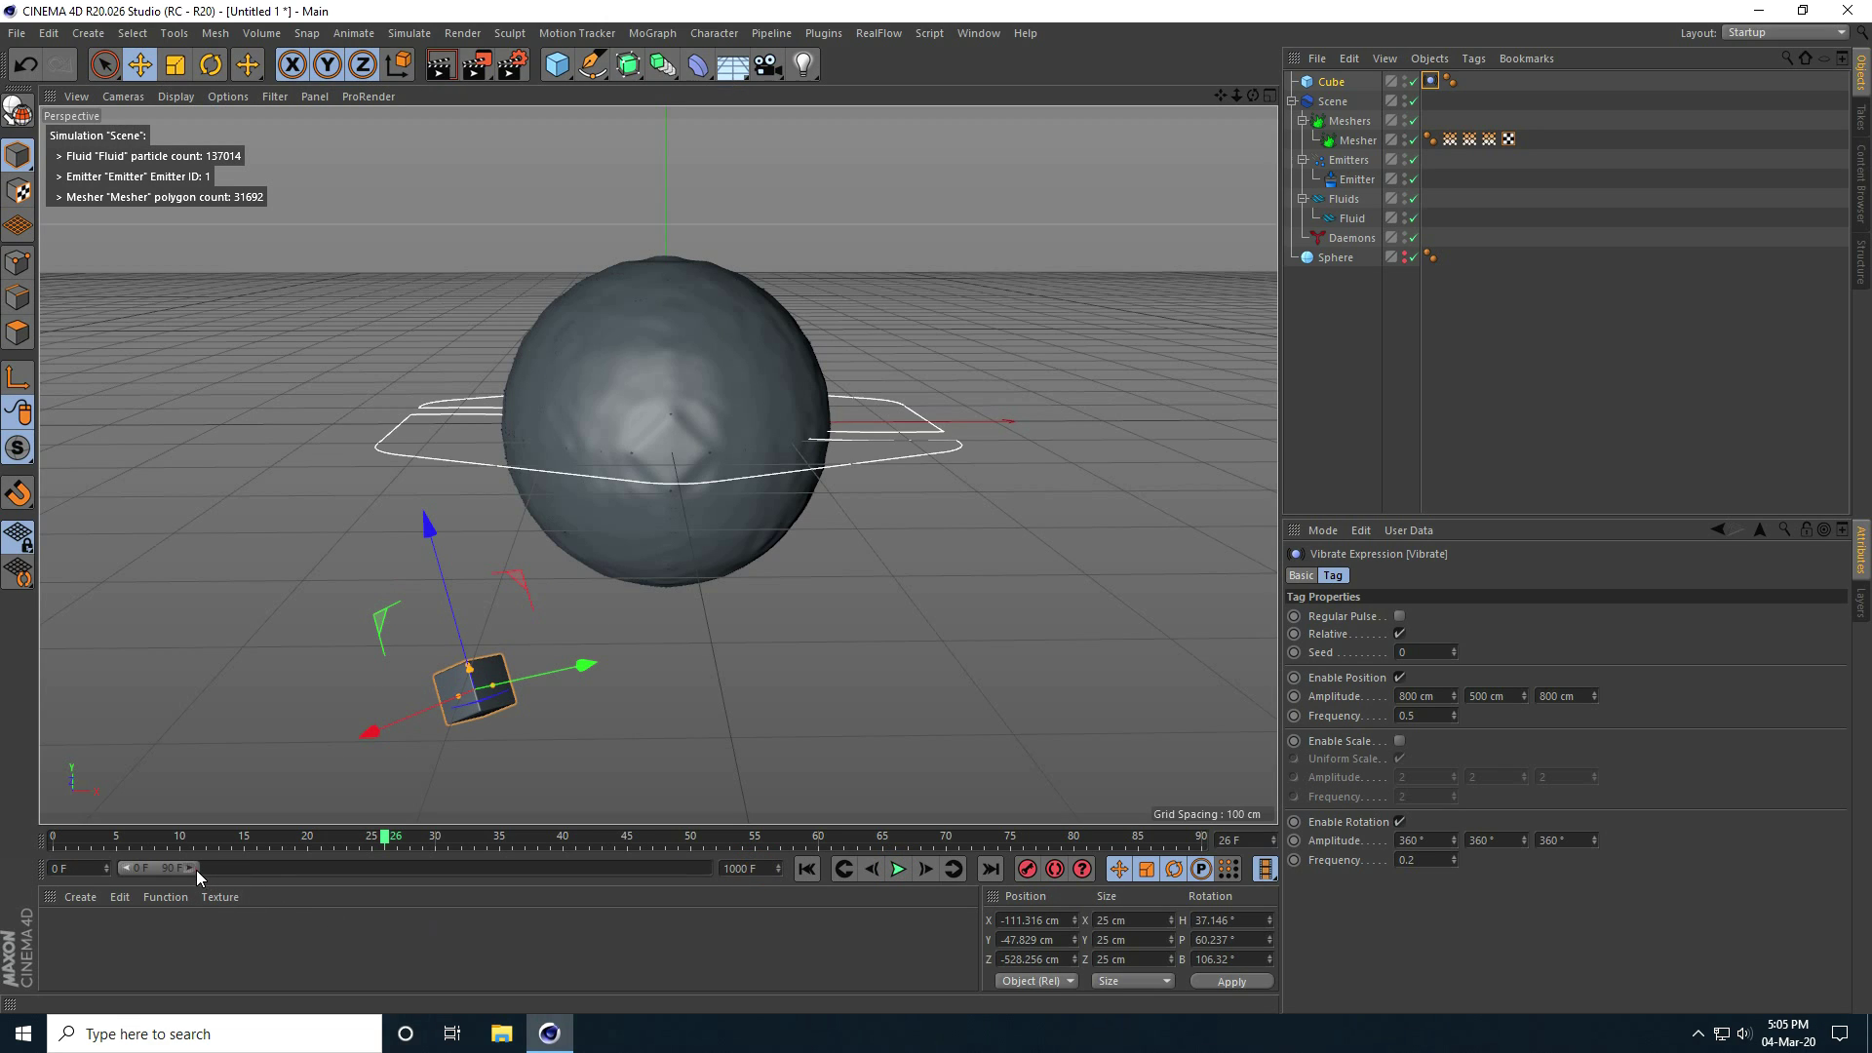
drag(196, 869, 809, 898)
click(807, 869)
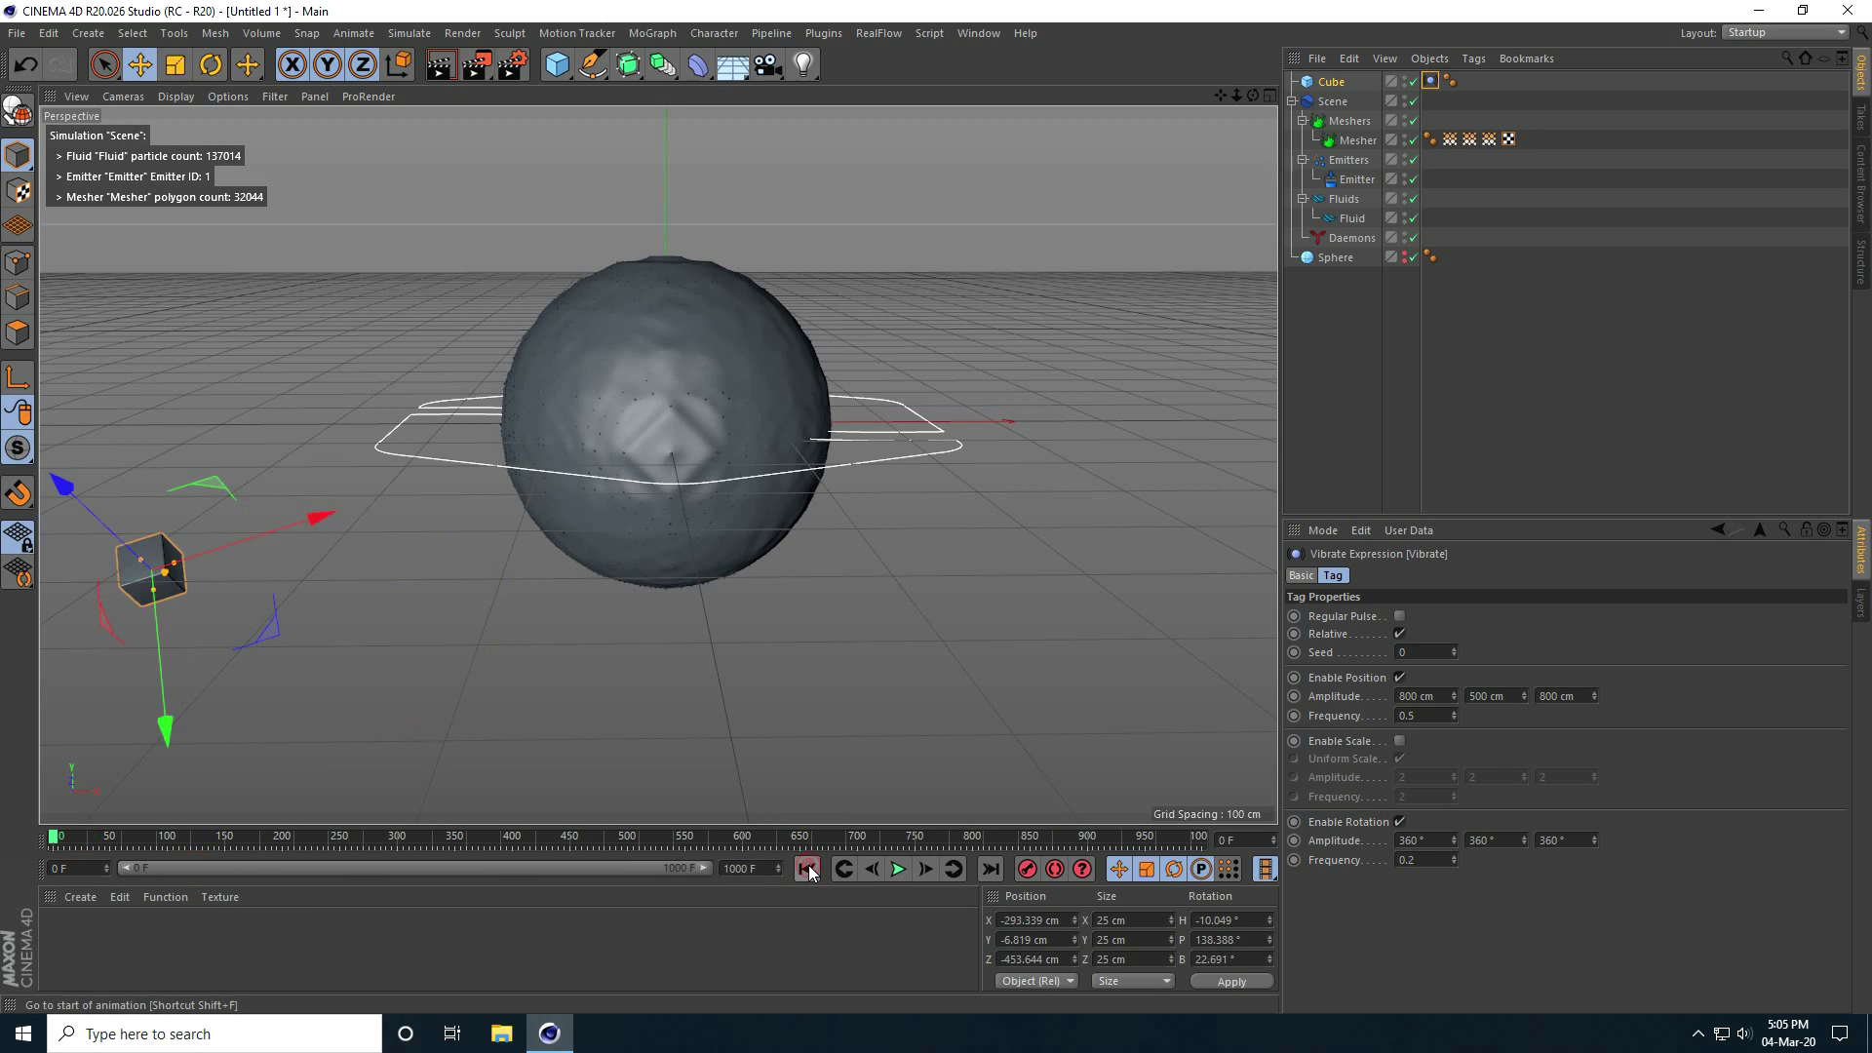
click(1333, 82)
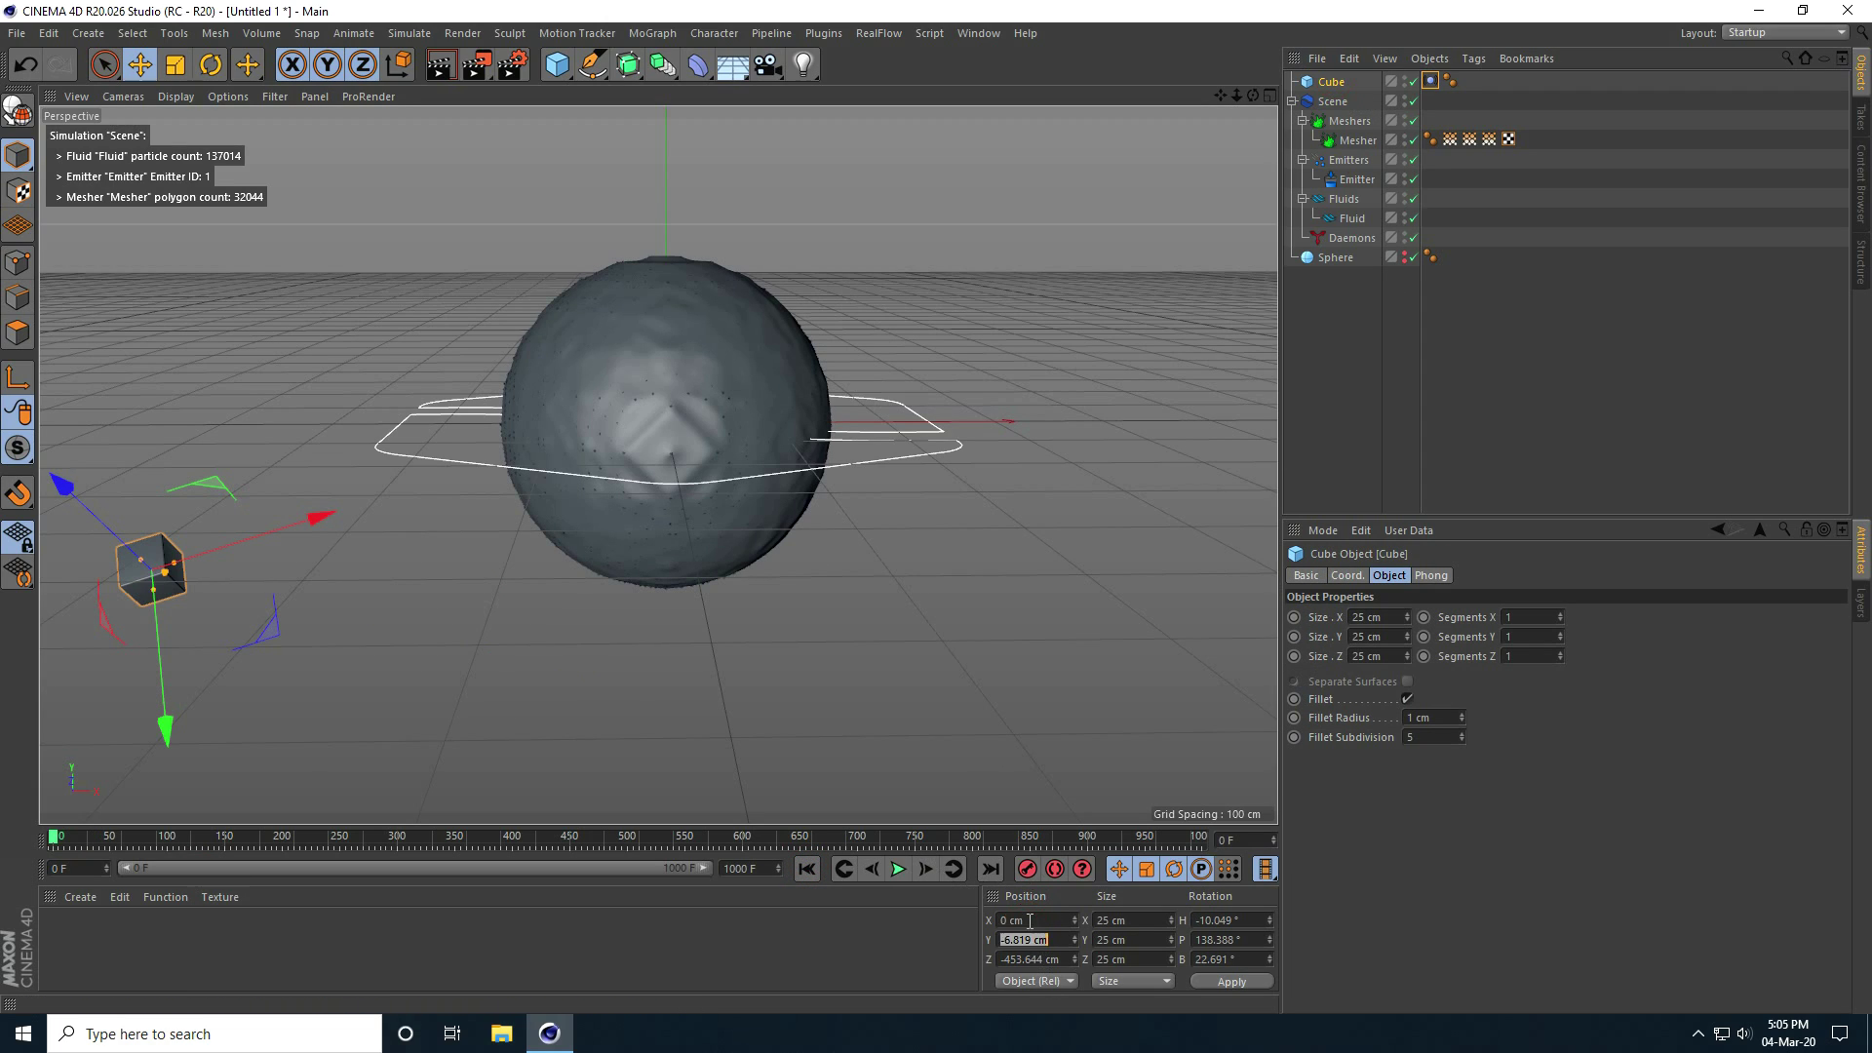
Reset the cube's position to the origin and replay the animation from the start
key(Return)
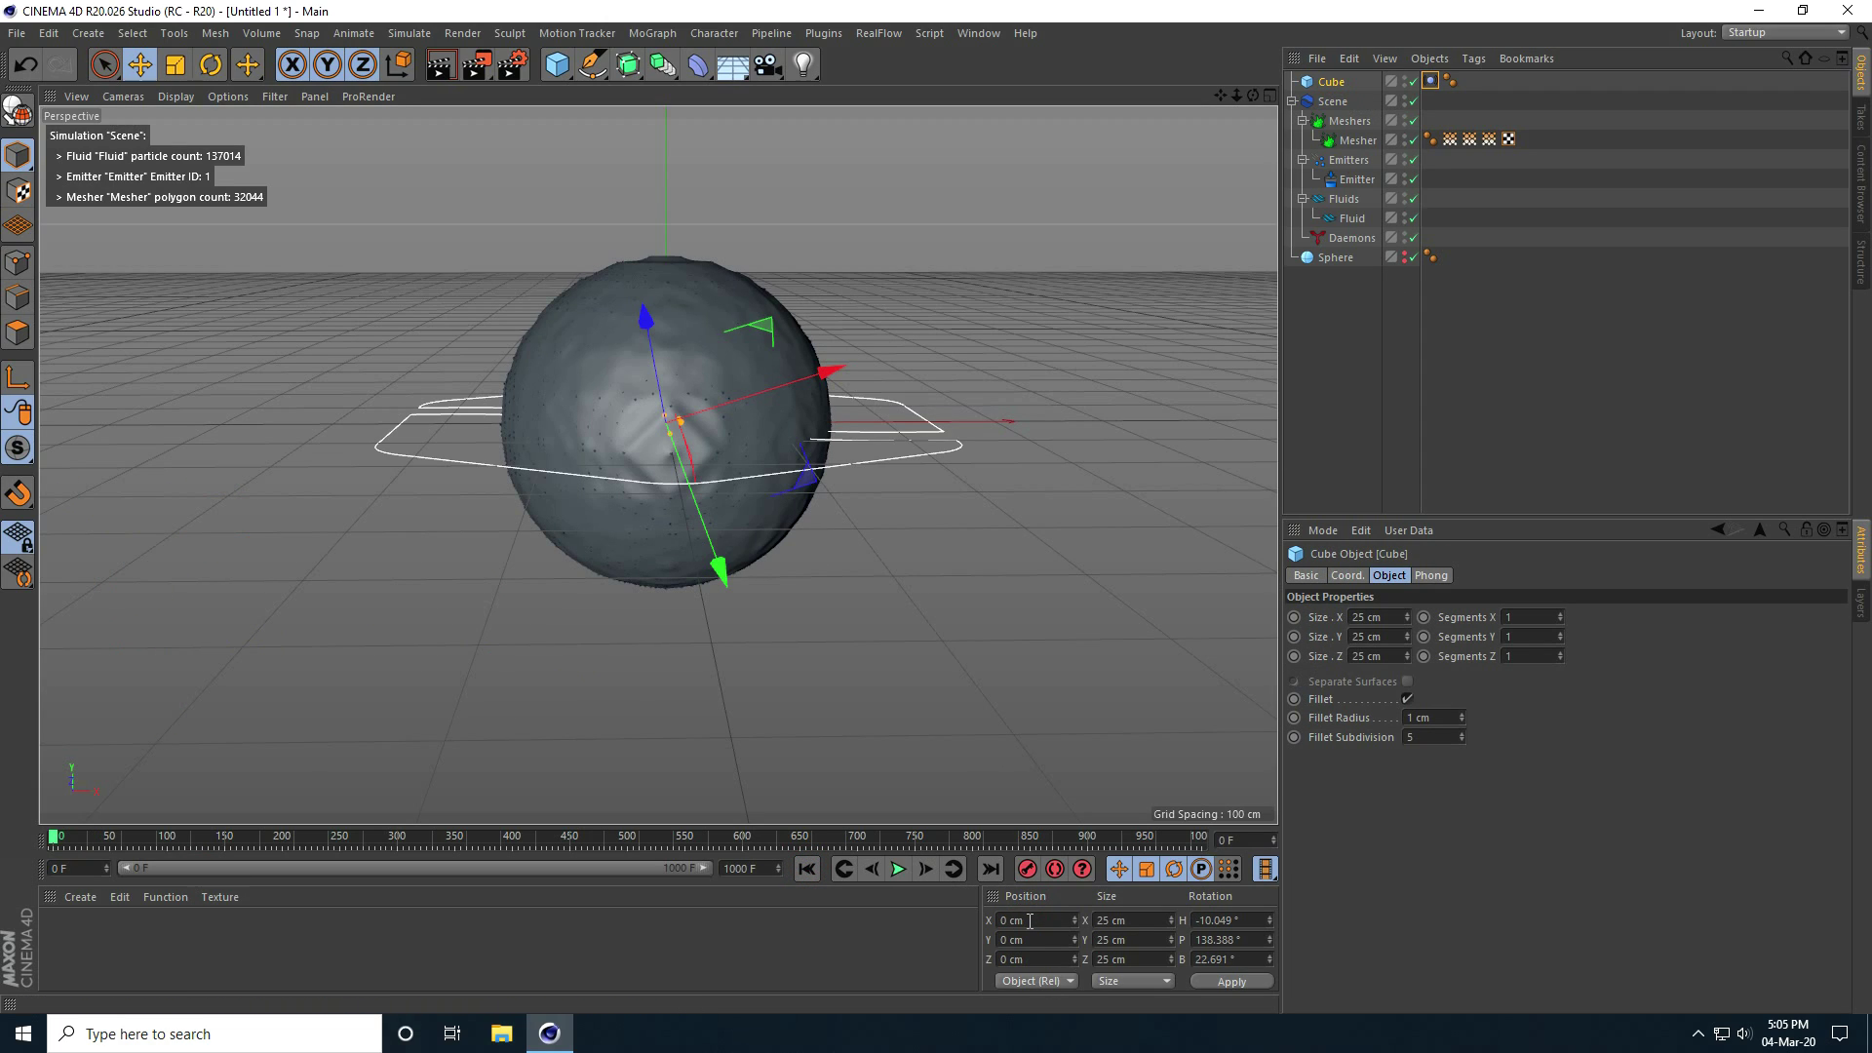
click(809, 870)
click(899, 870)
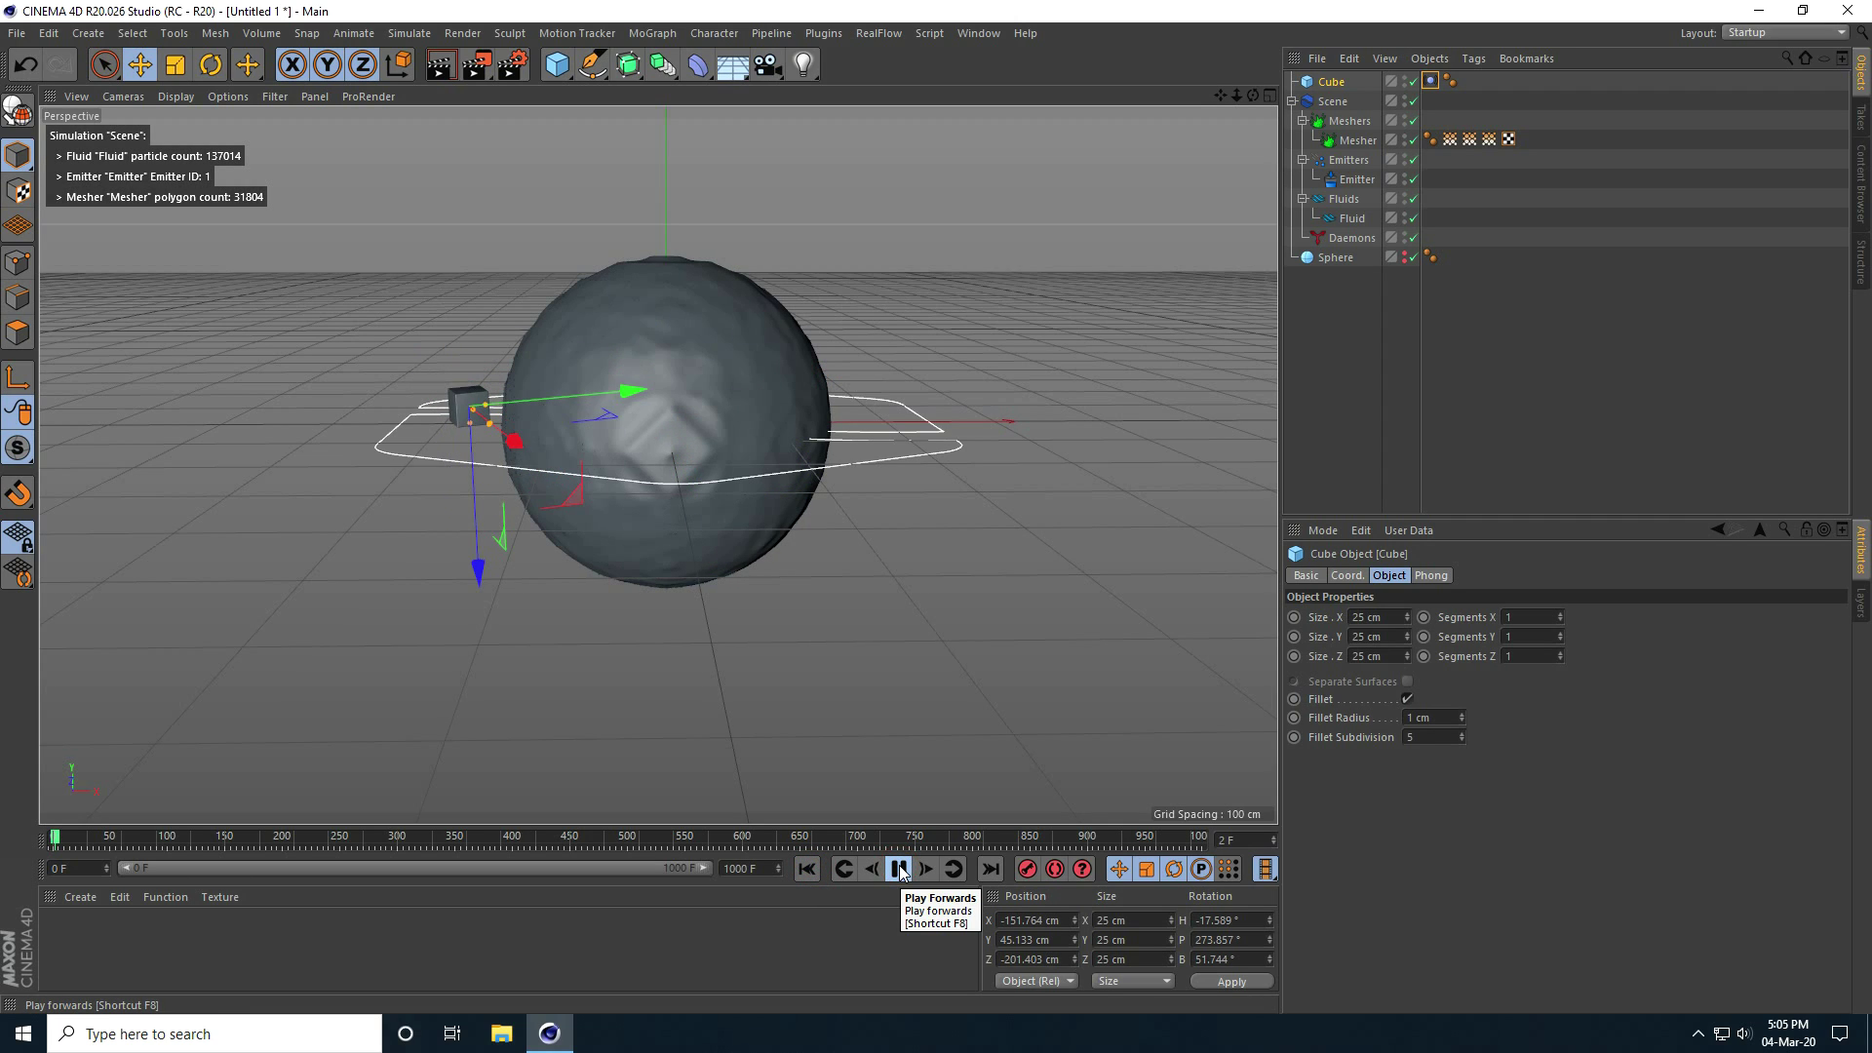
click(807, 868)
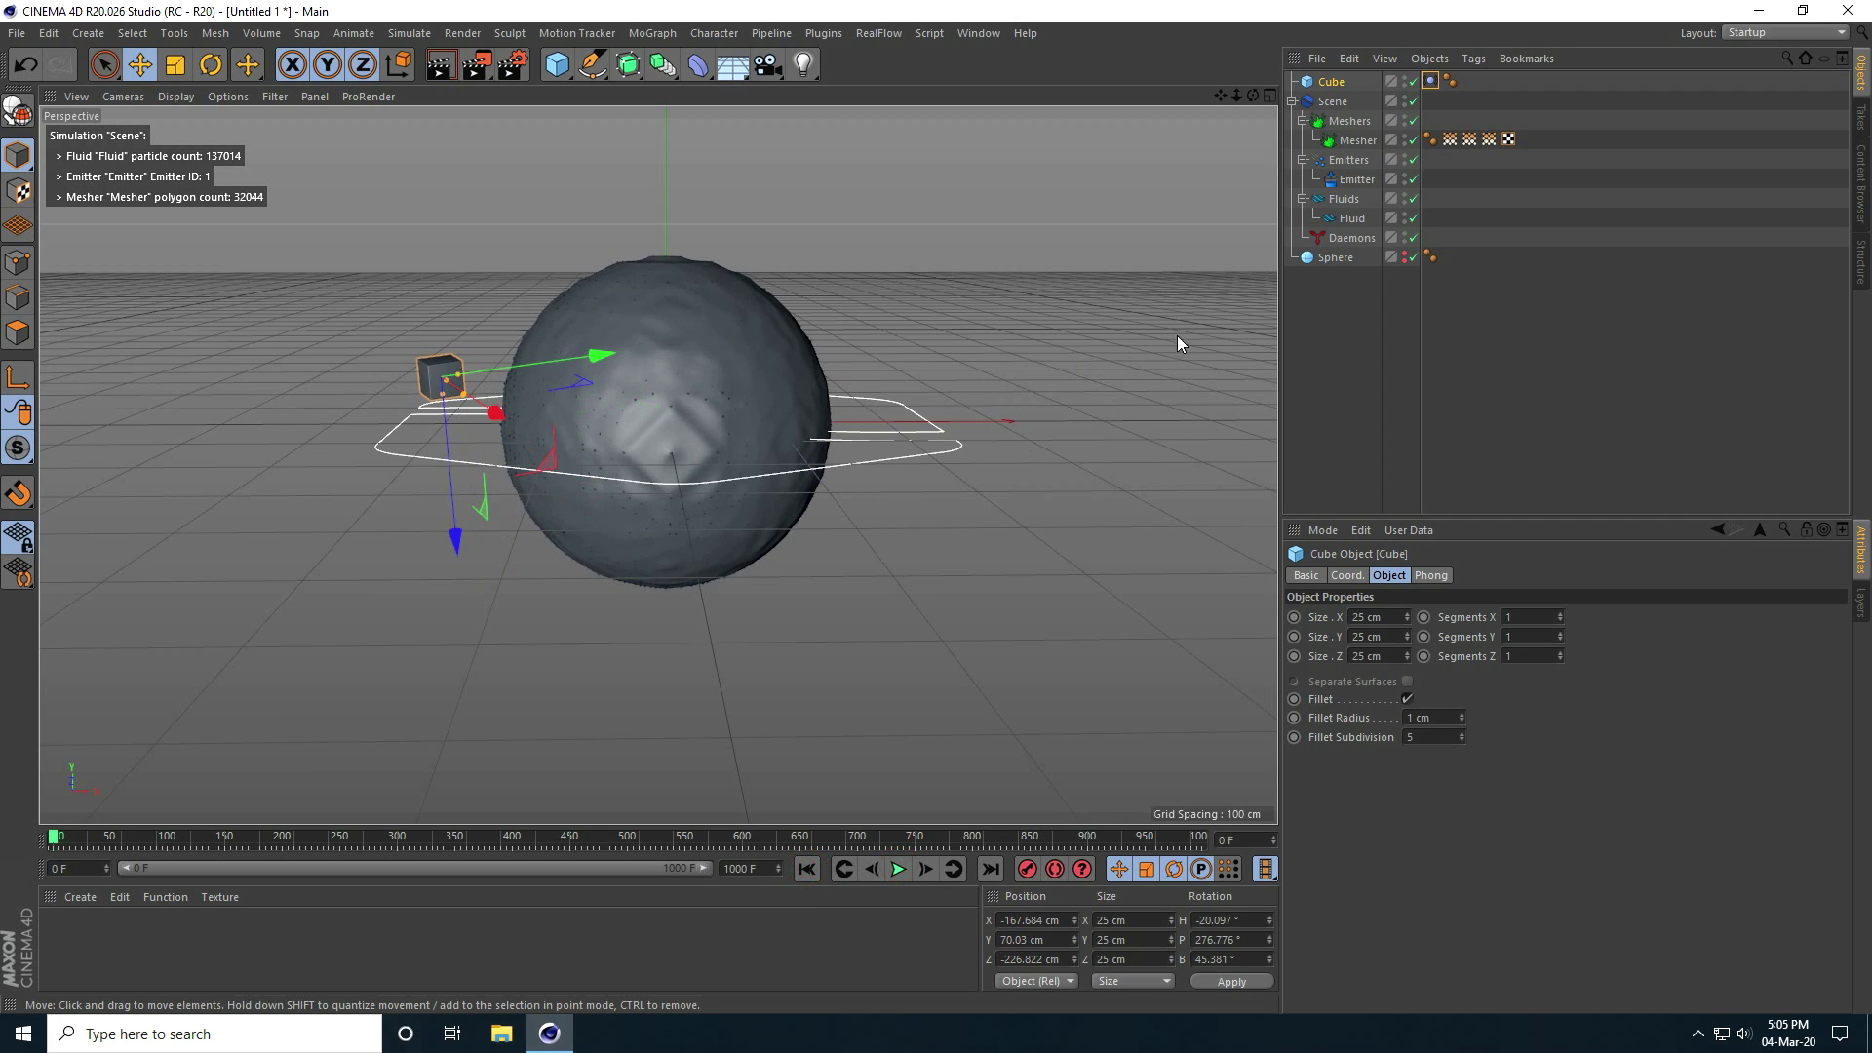
alt+right_drag(676, 367, 700, 314)
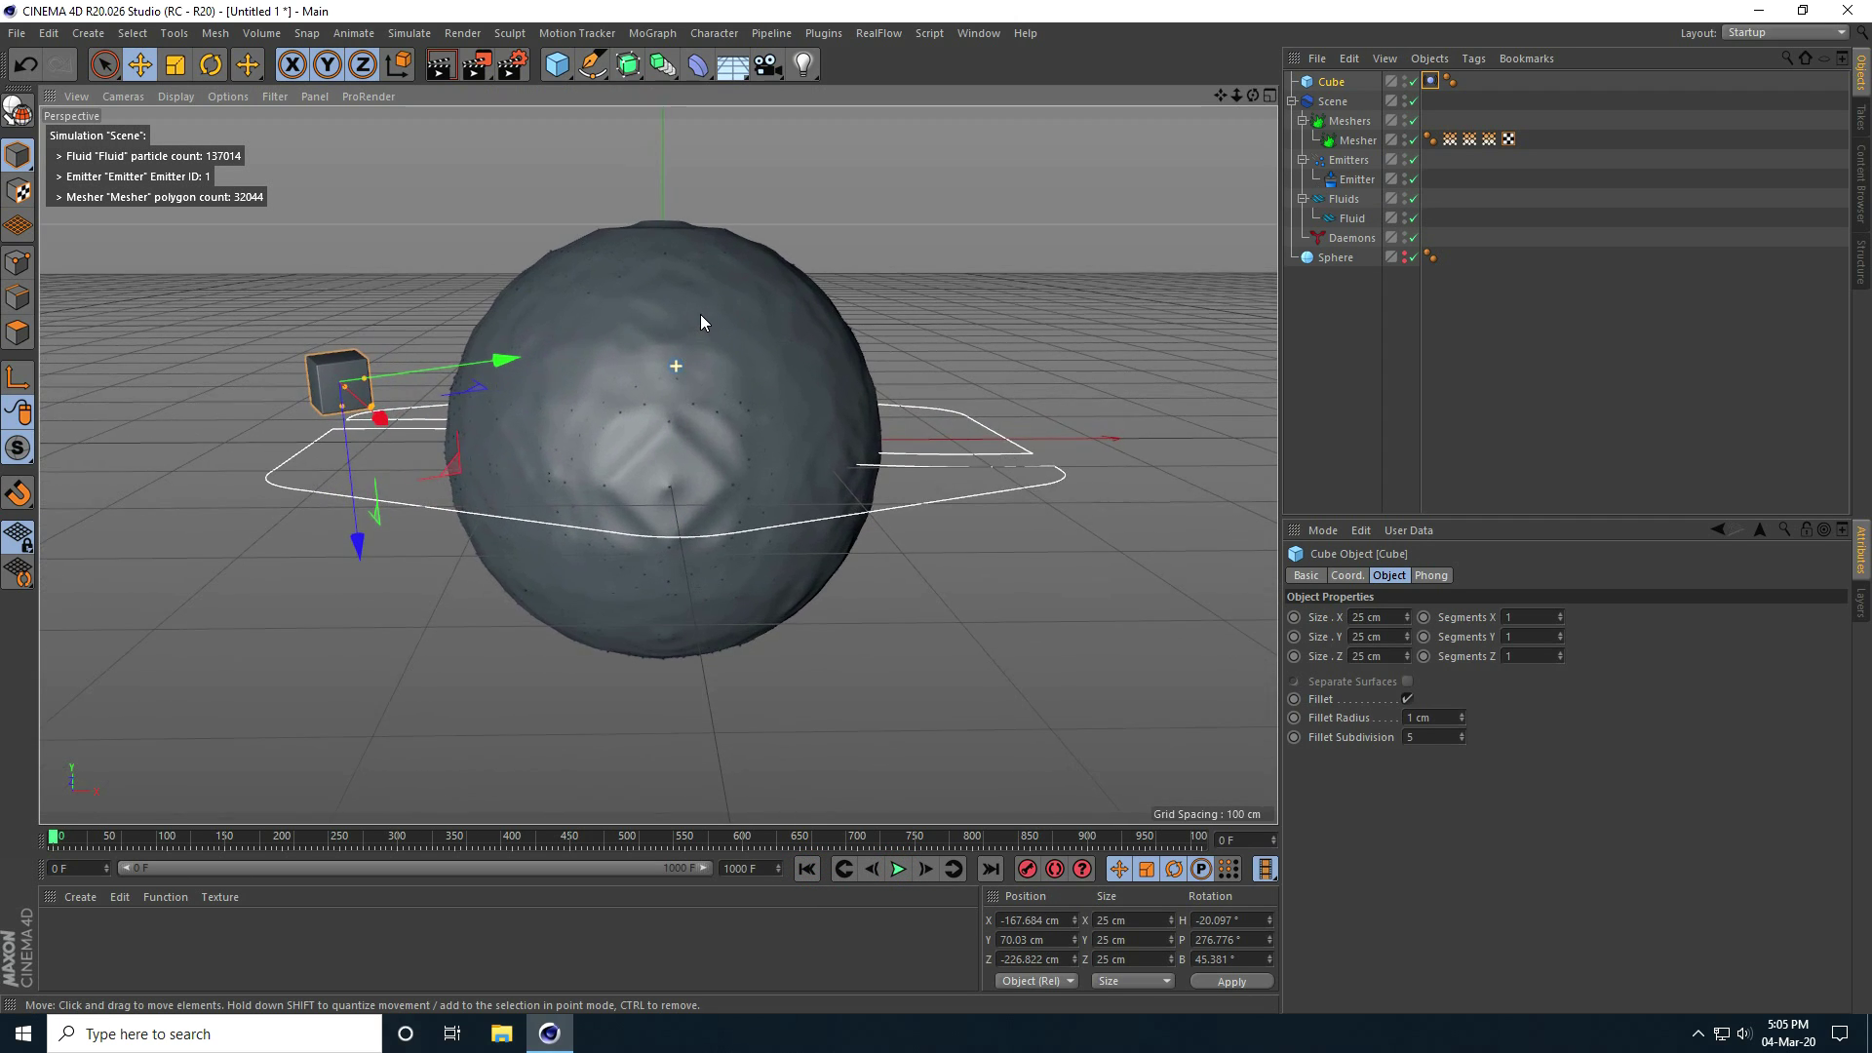
alt+drag(666, 368, 655, 368)
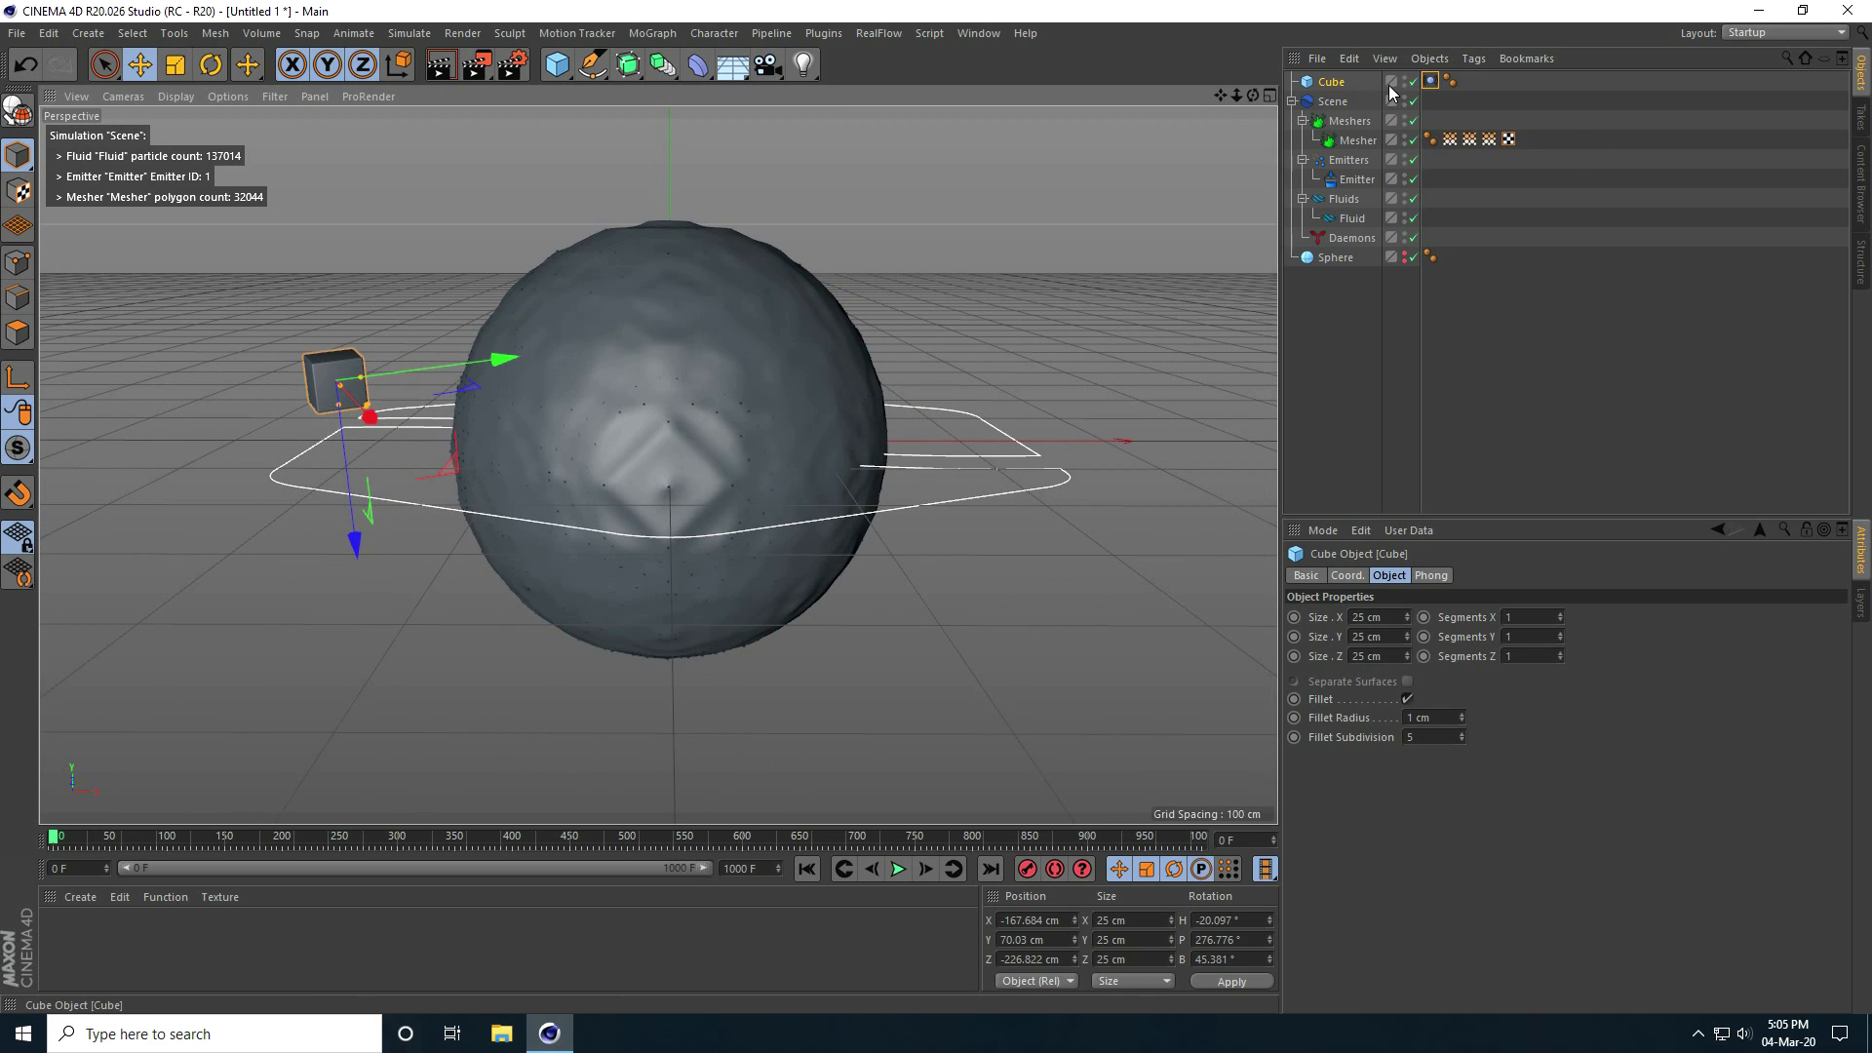
Add an RF Collider tag to the cube and play the simulation to test the collision
right_click(1333, 87)
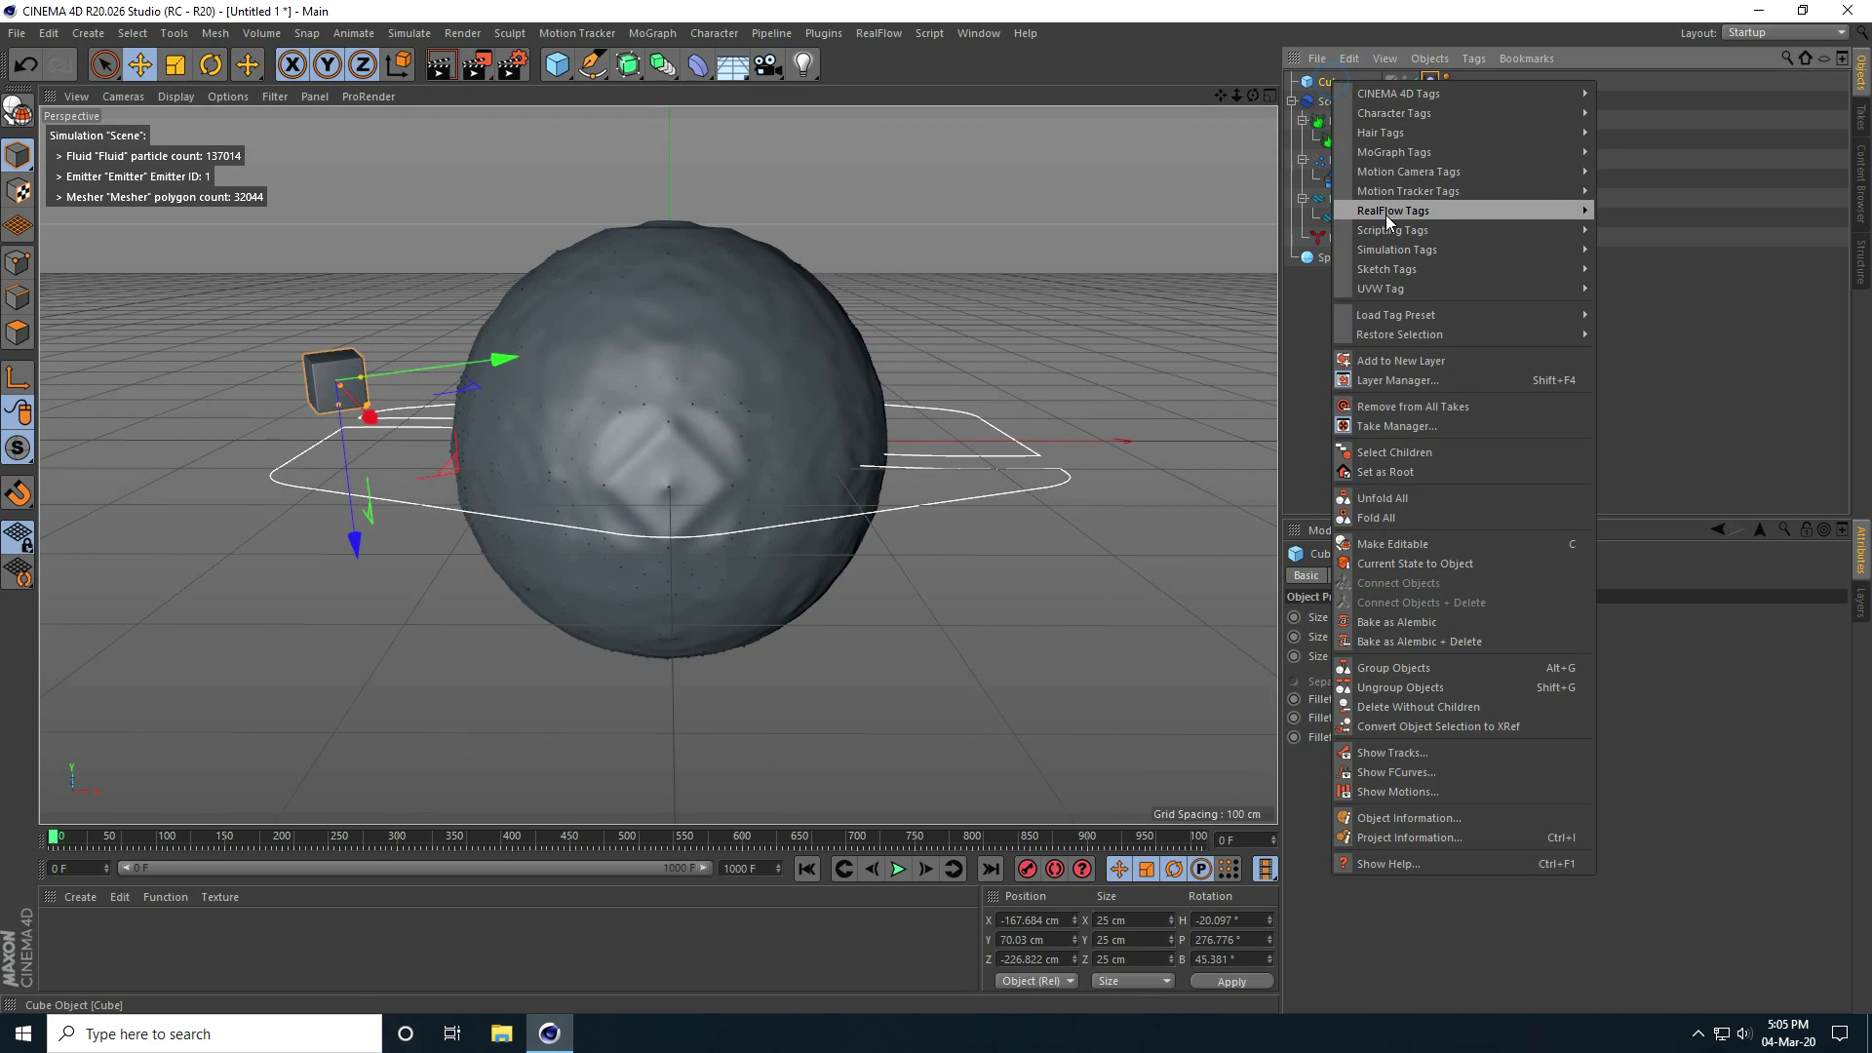
mouse_move(1433, 219)
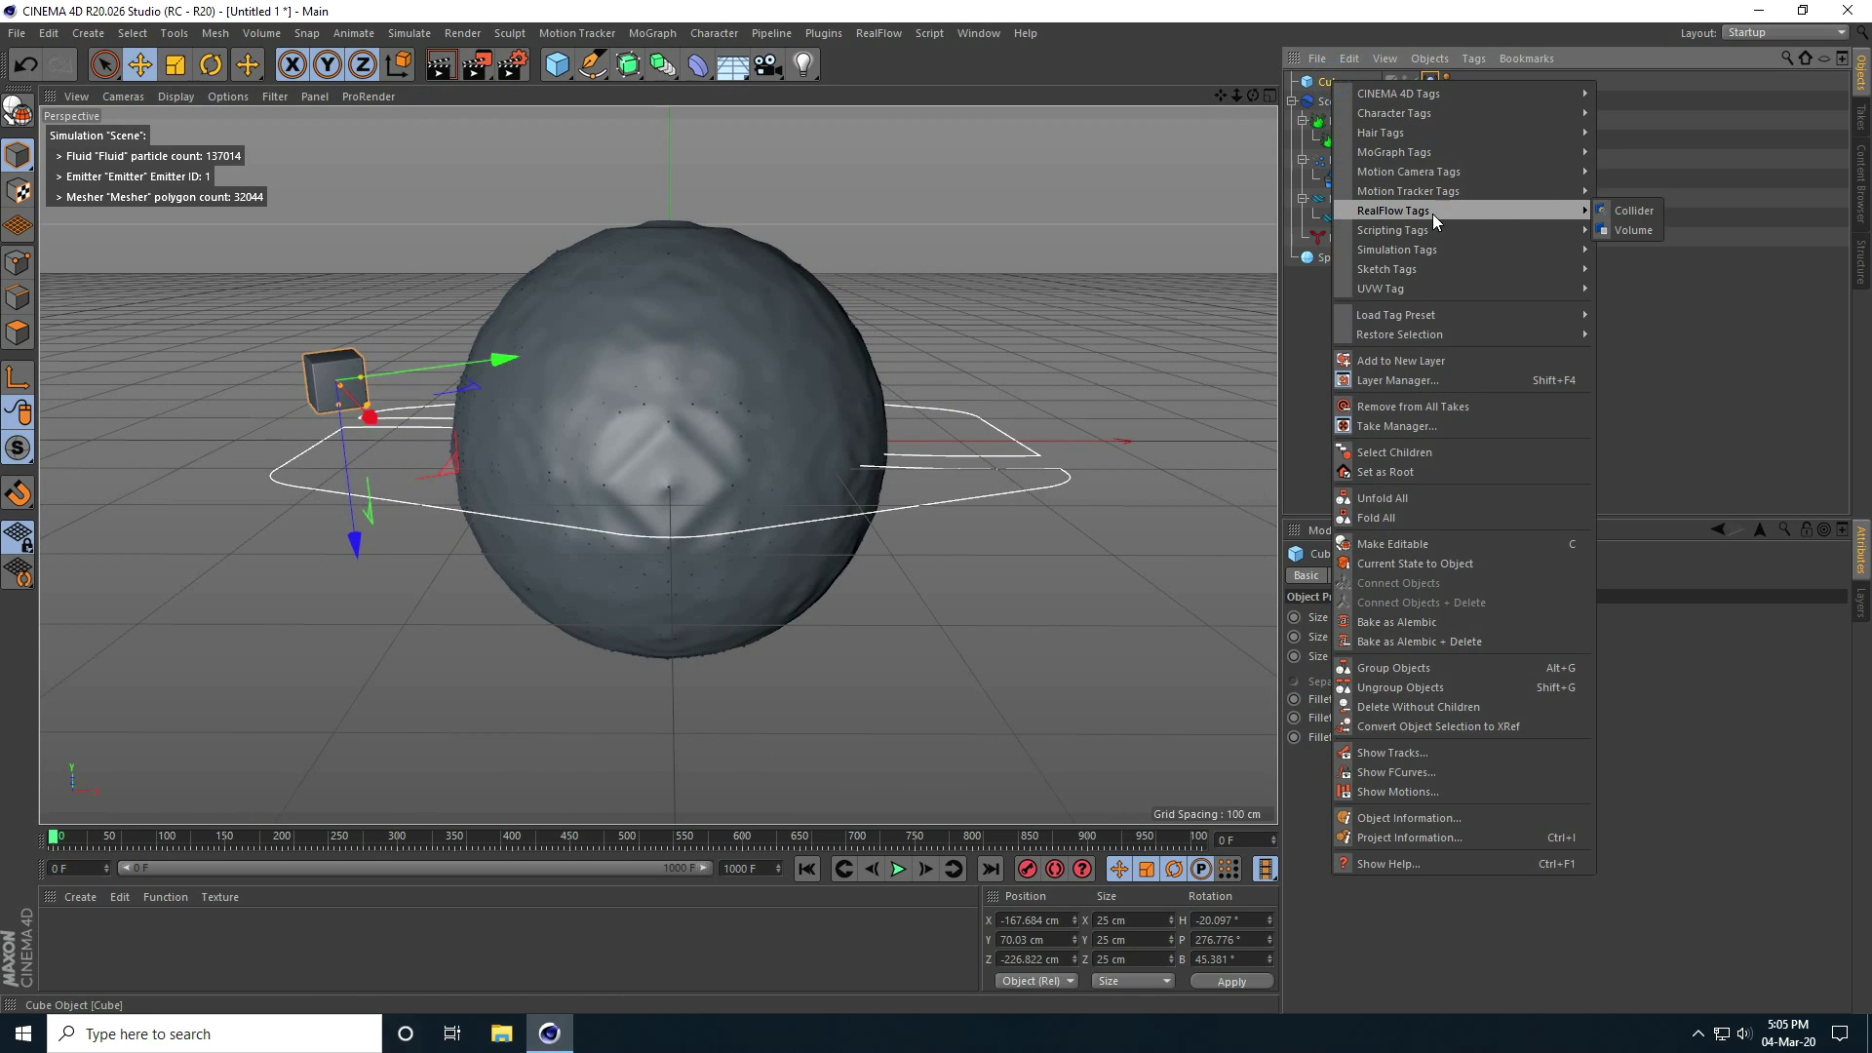
click(1647, 211)
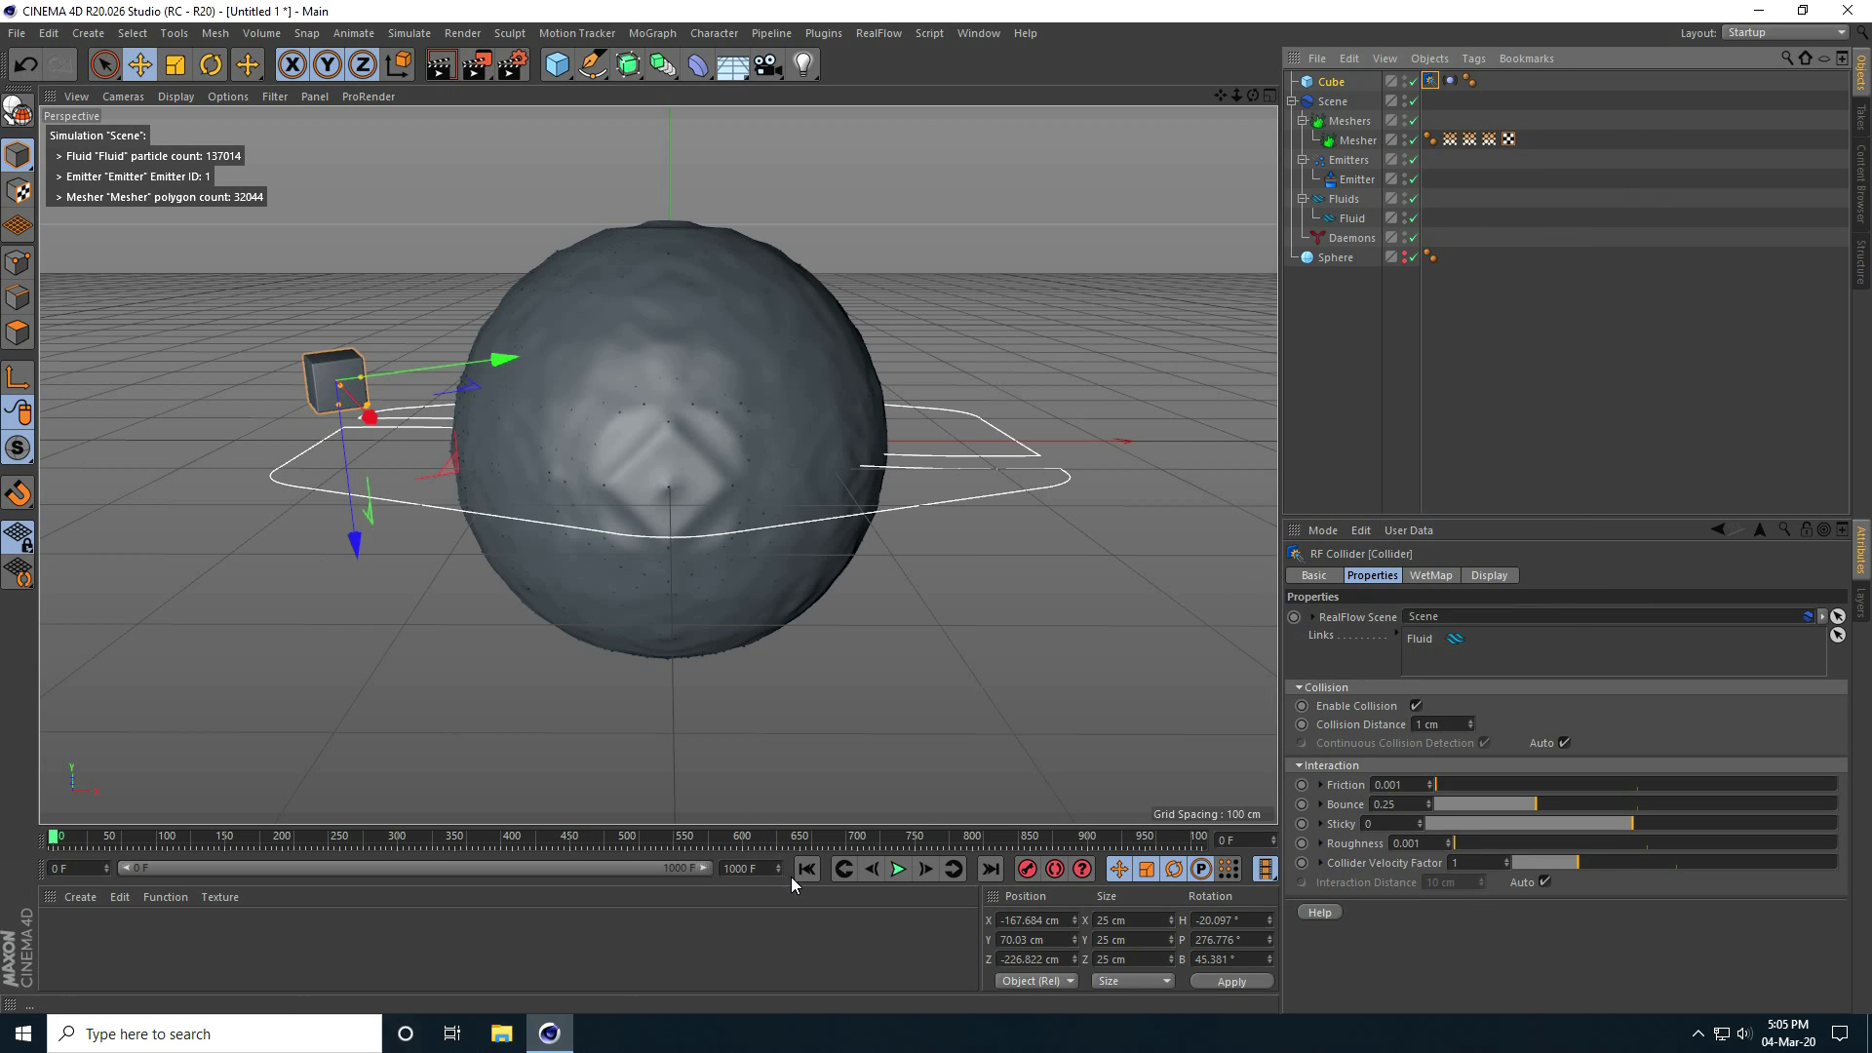
click(899, 869)
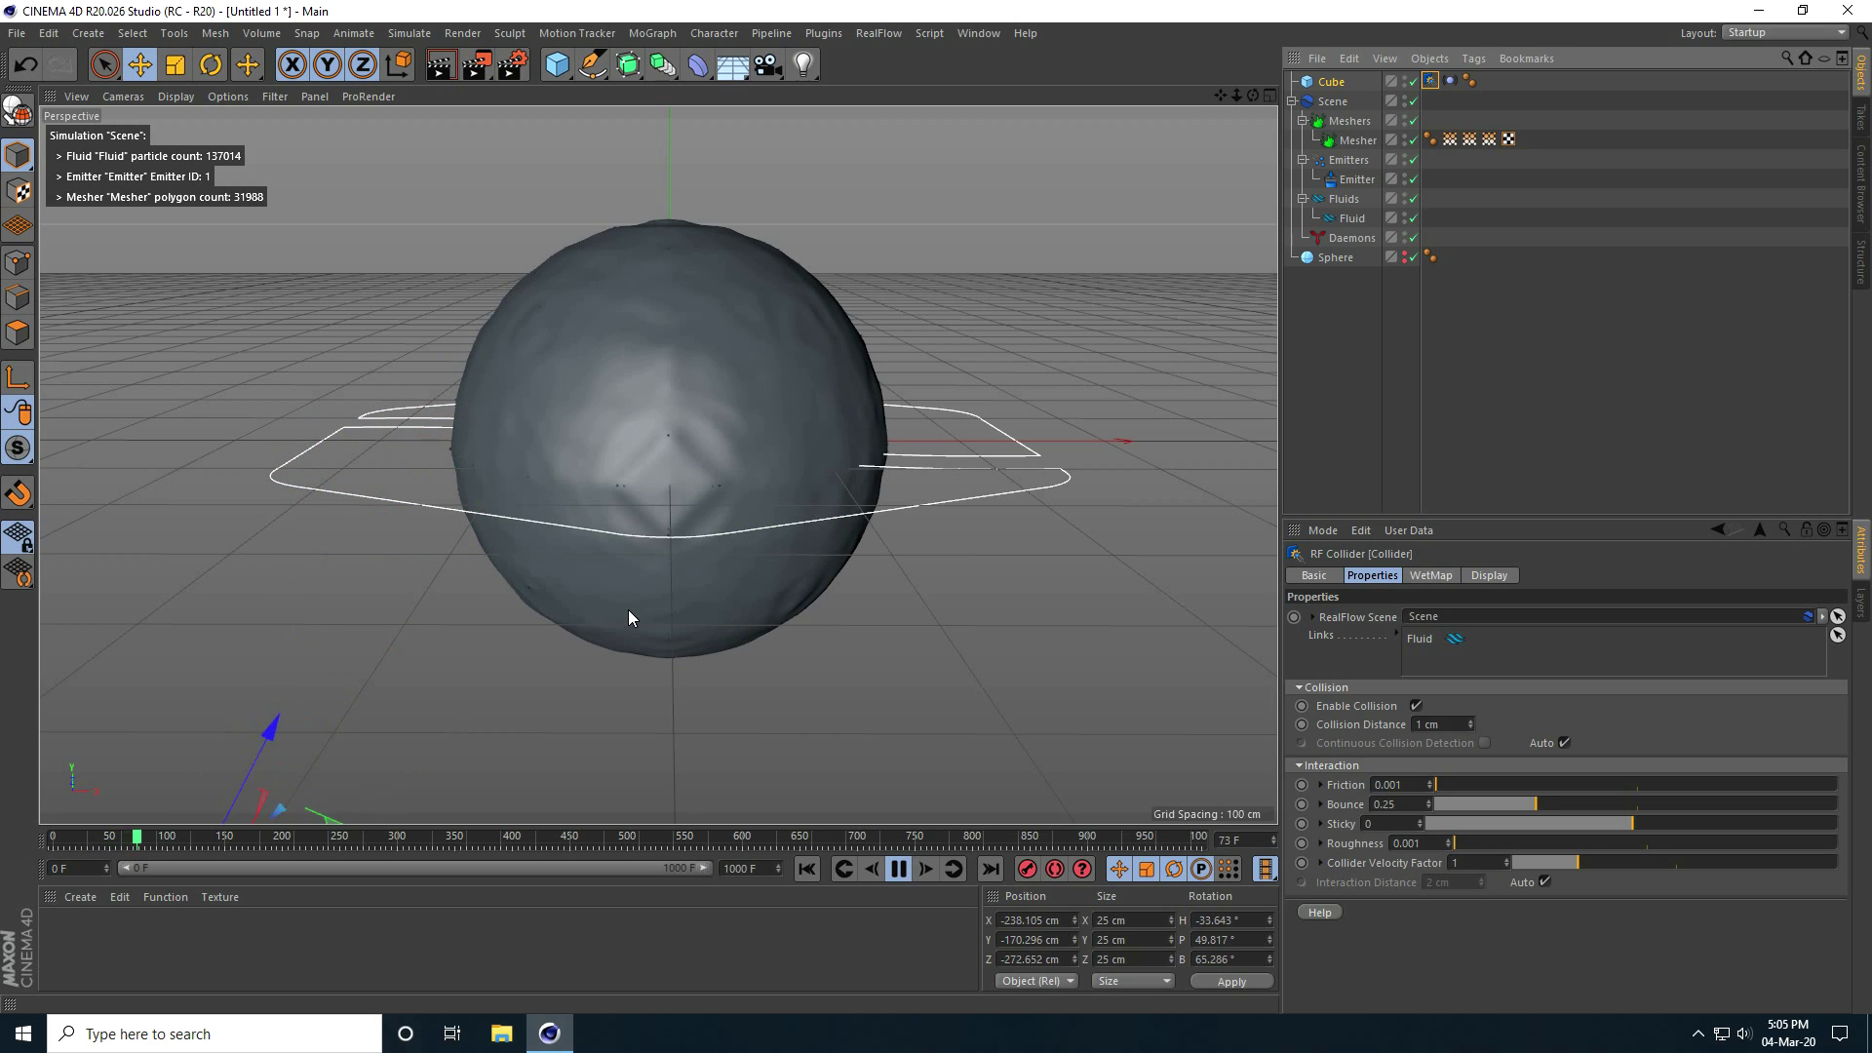
click(898, 868)
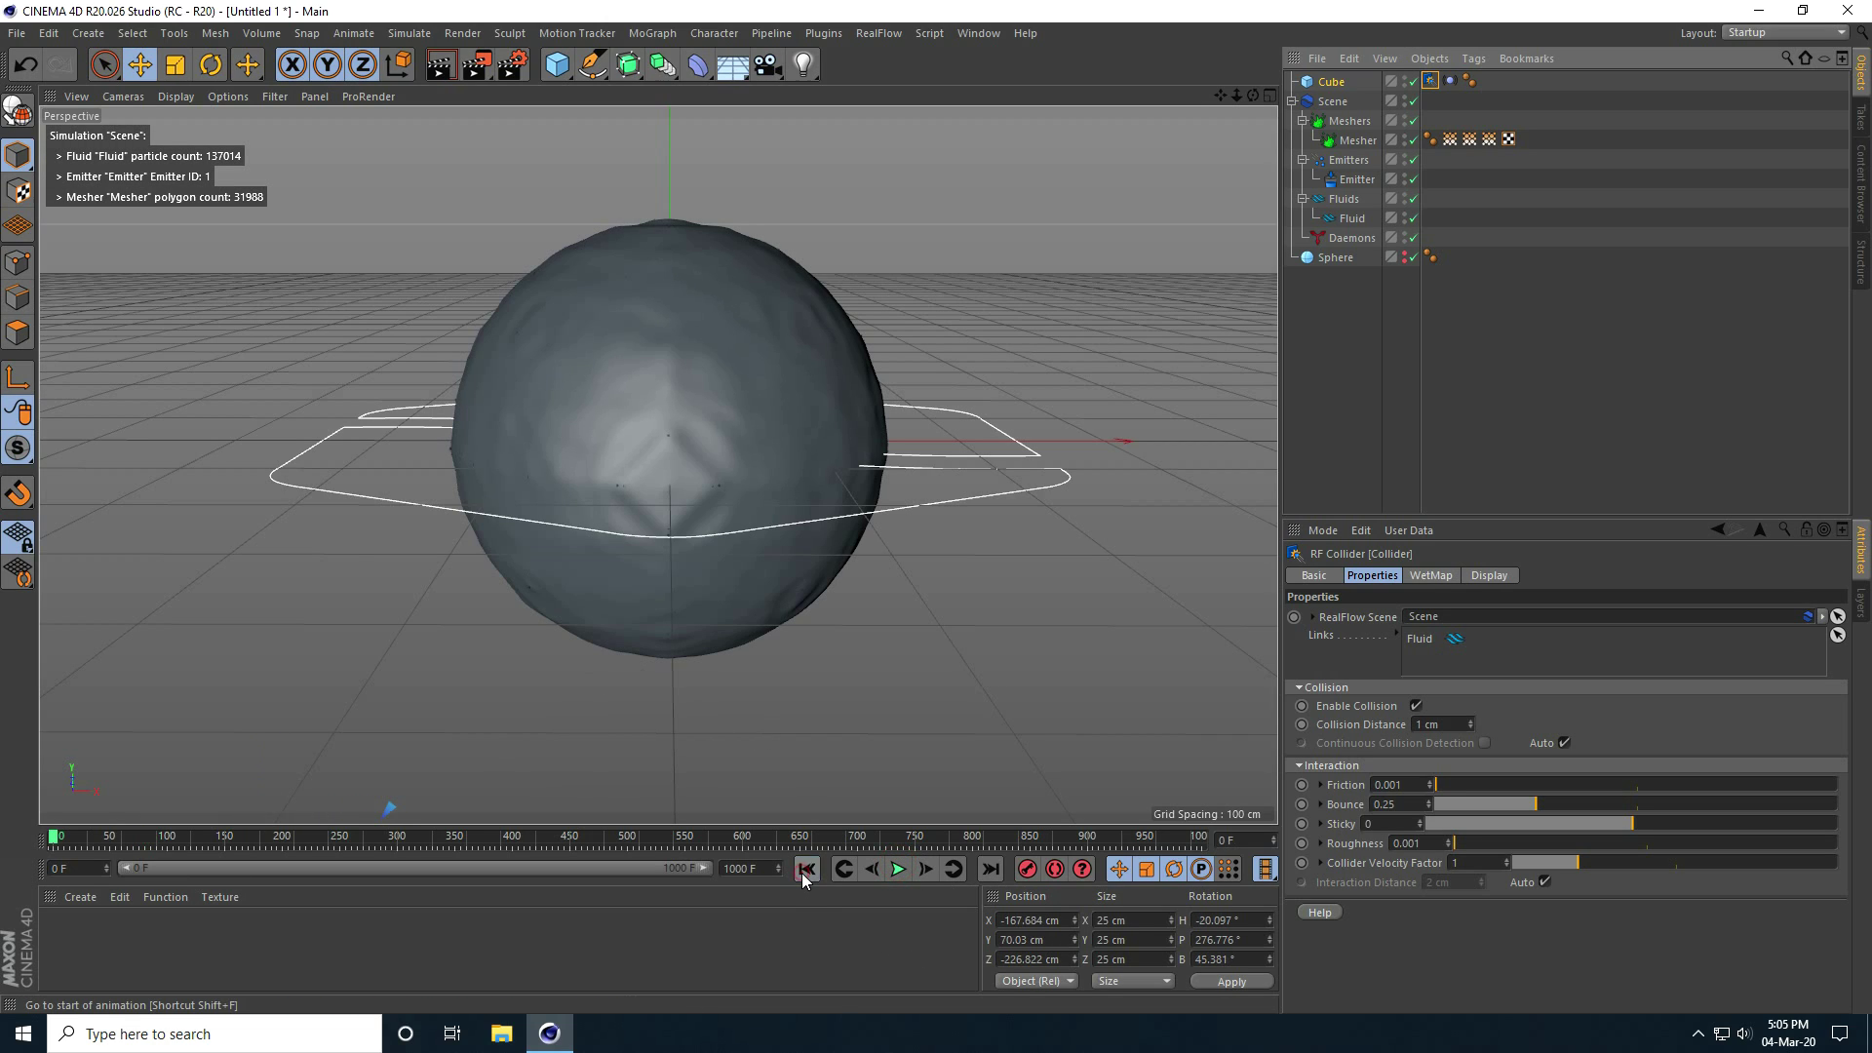
Change the Vibrate position amplitudes to 500, 300 and 500 cm and set the seed to 1
click(1449, 82)
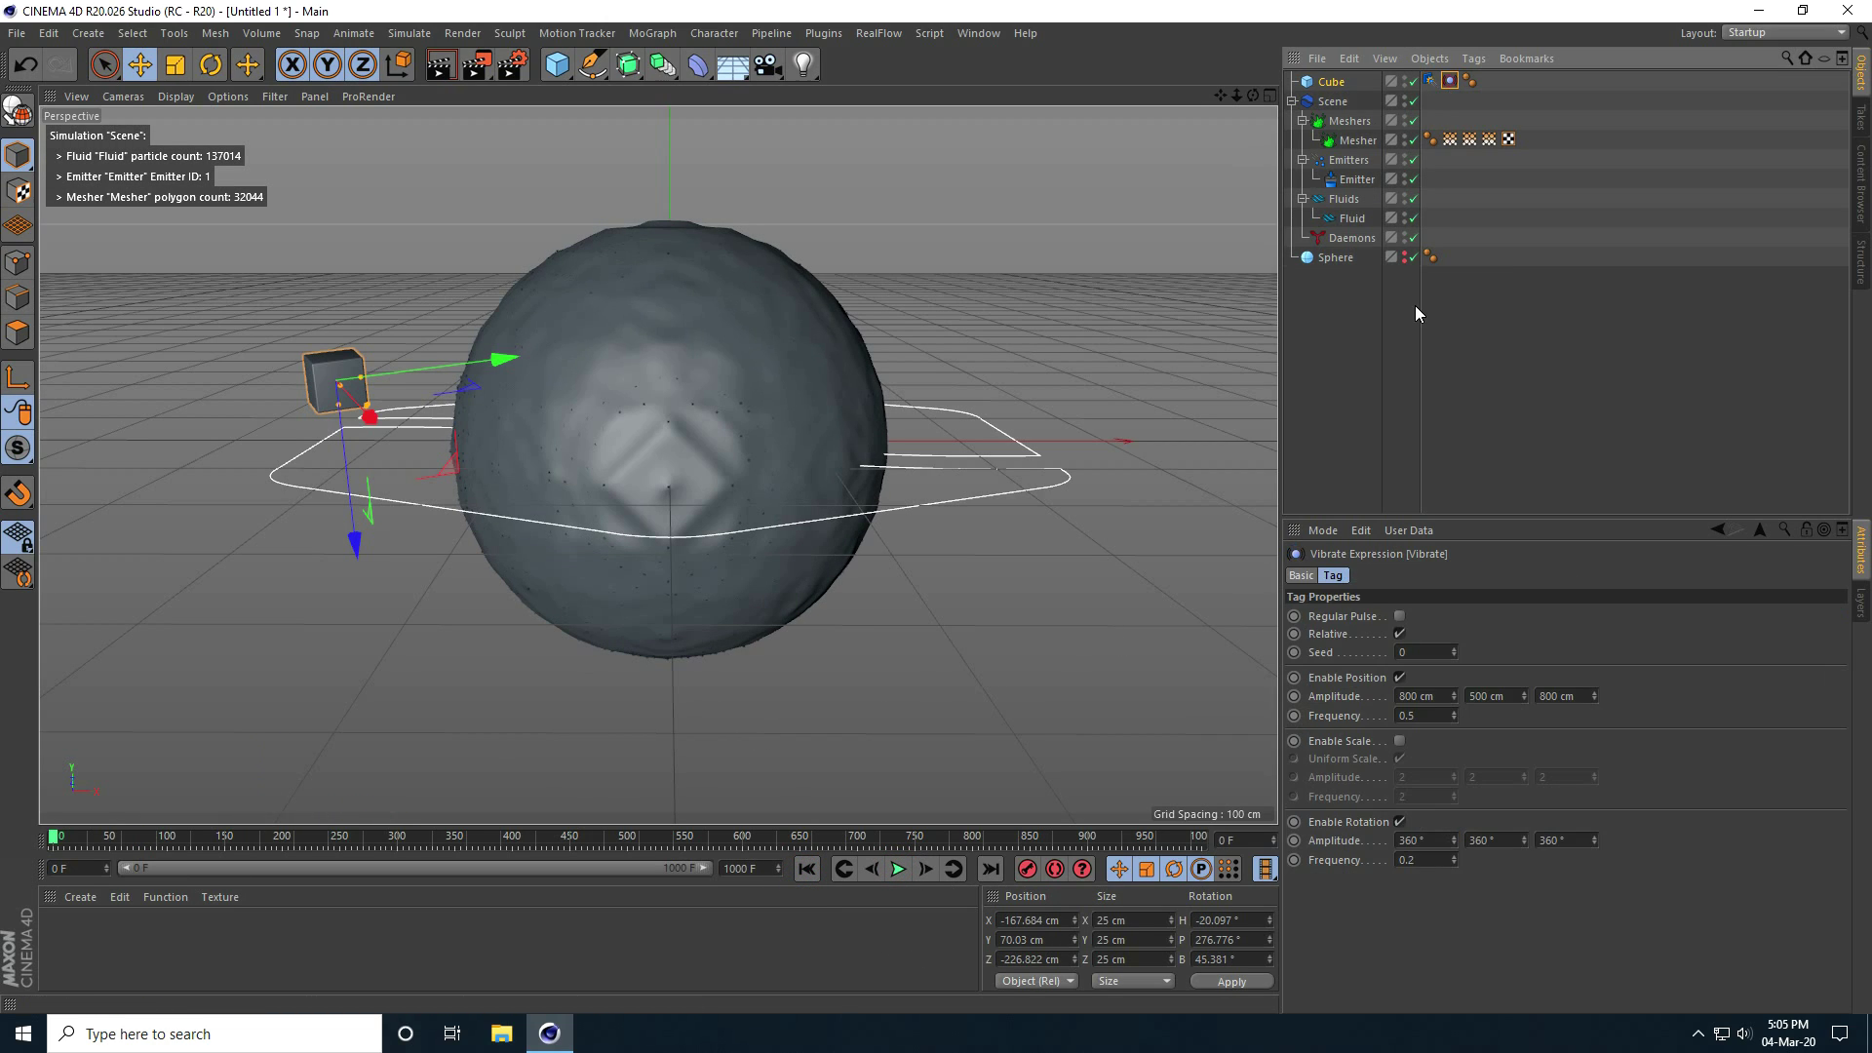
click(1421, 696)
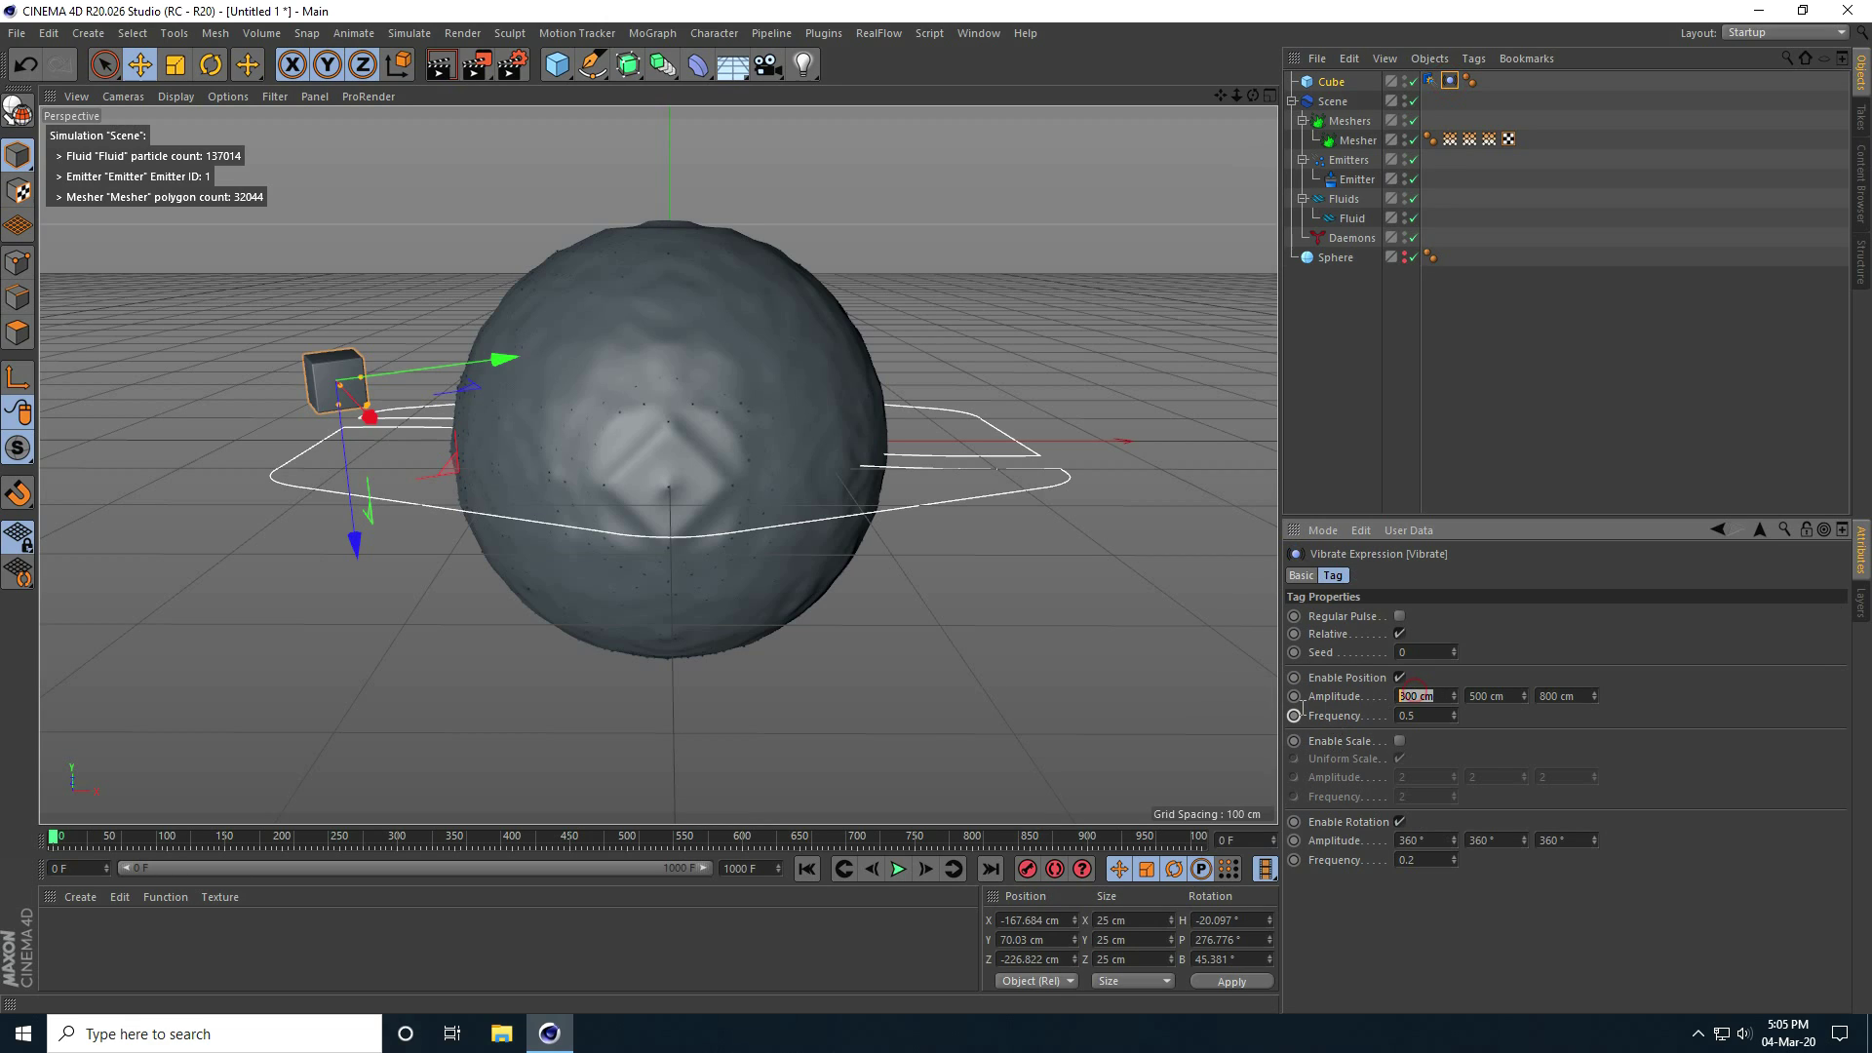
text(500)
key(Tab)
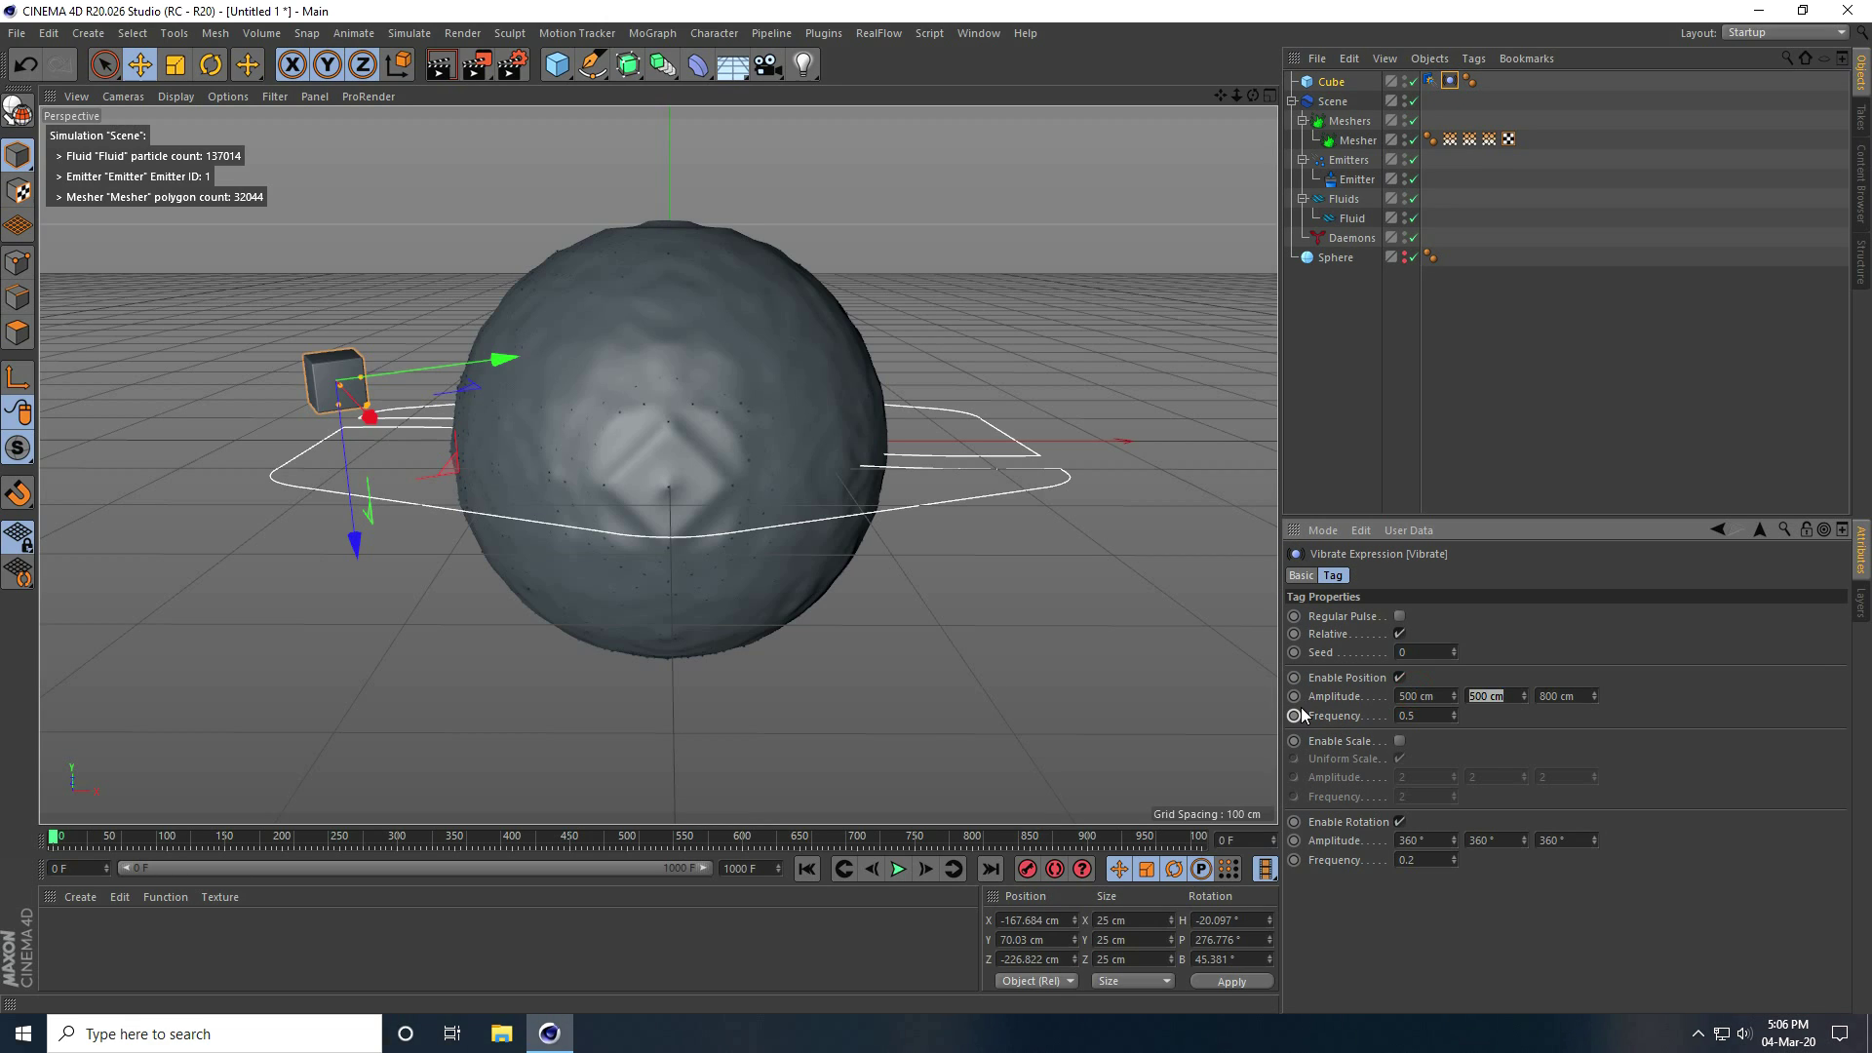
text(300)
key(Tab)
text(500)
key(Return)
click(808, 867)
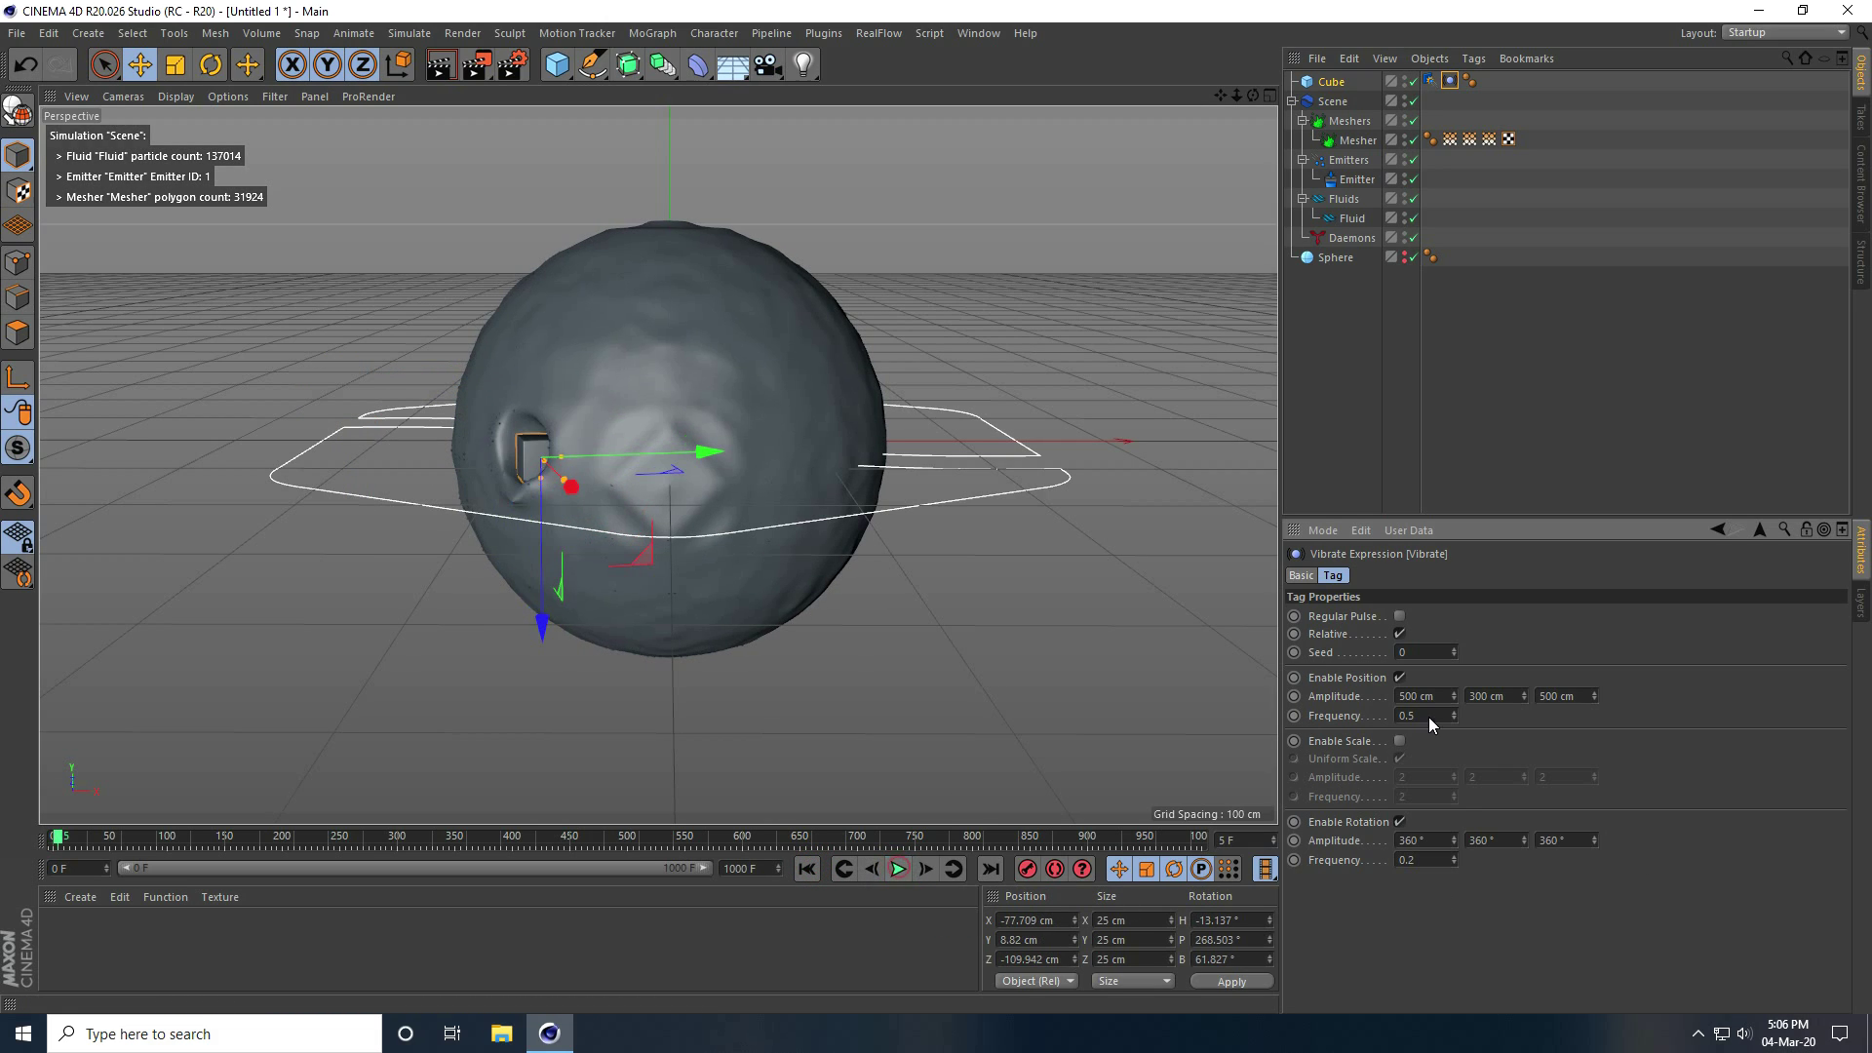
click(1454, 647)
click(806, 870)
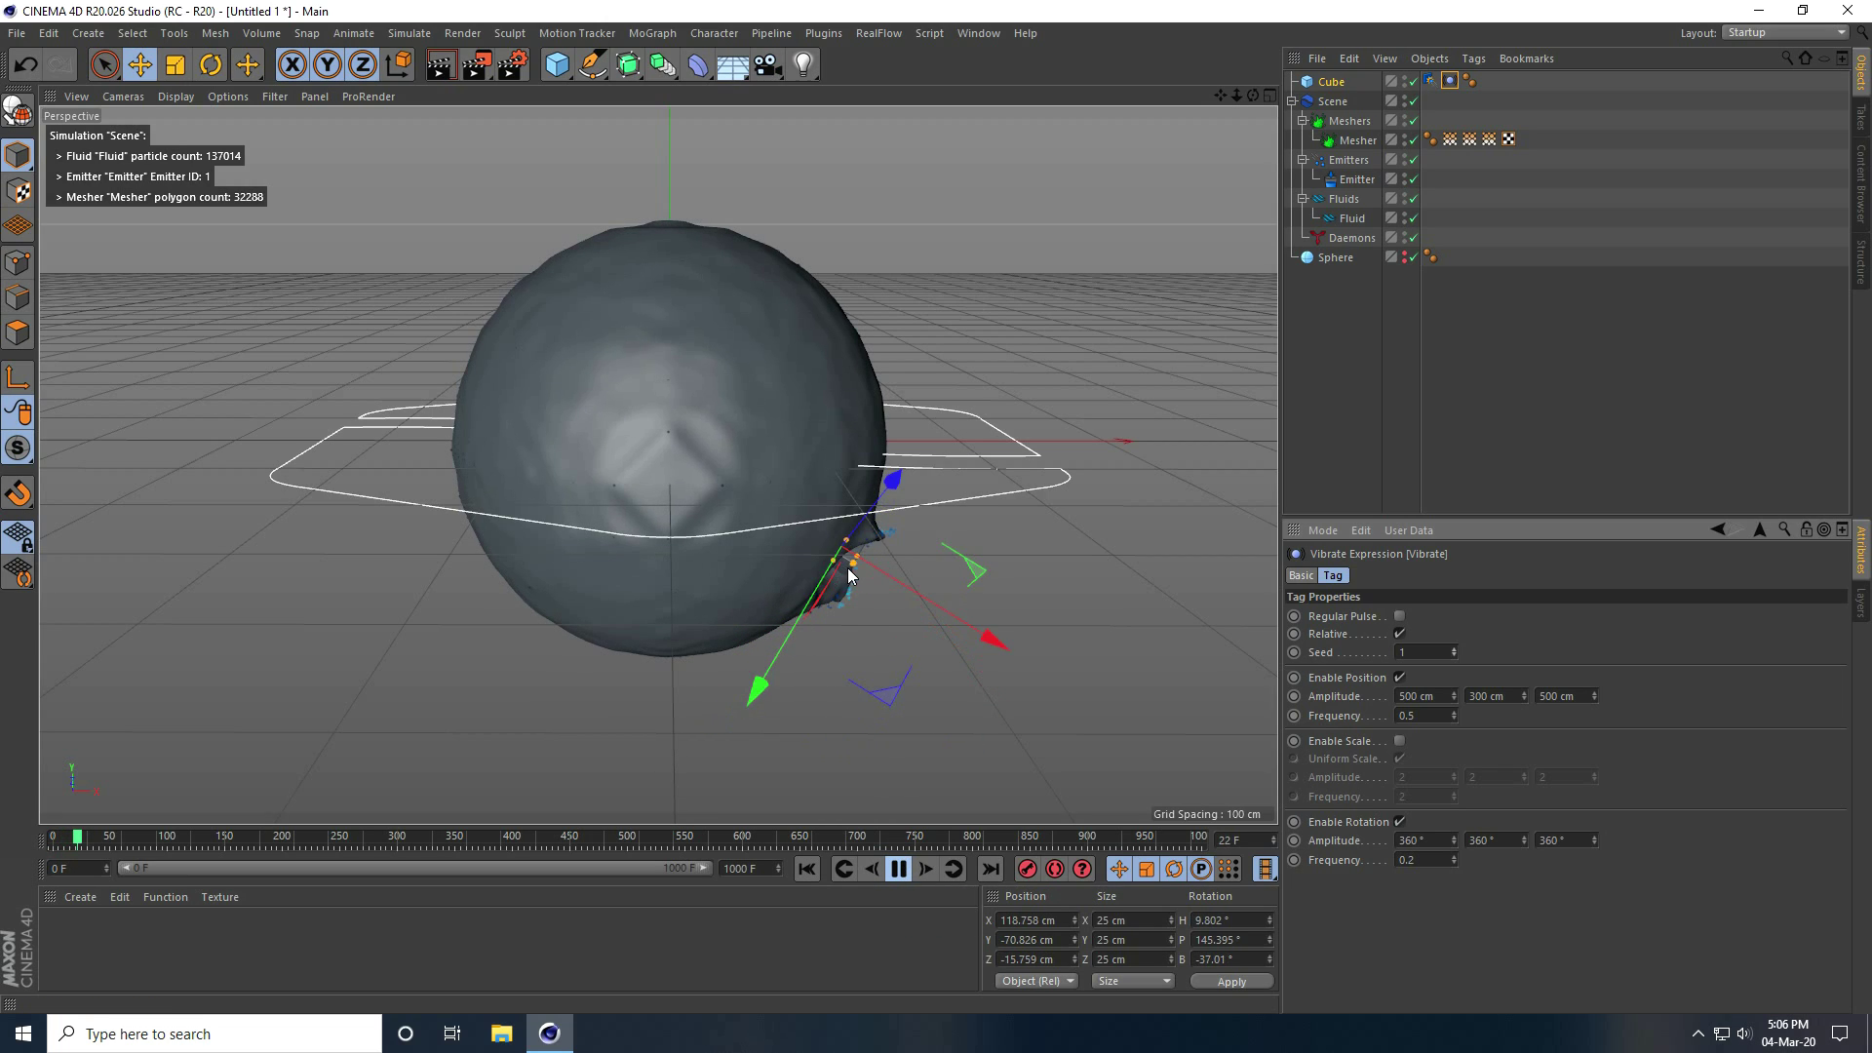
Watch the fluid splash around the cube to frame 90, then choose Load Materials
scroll(848, 575, up, 2)
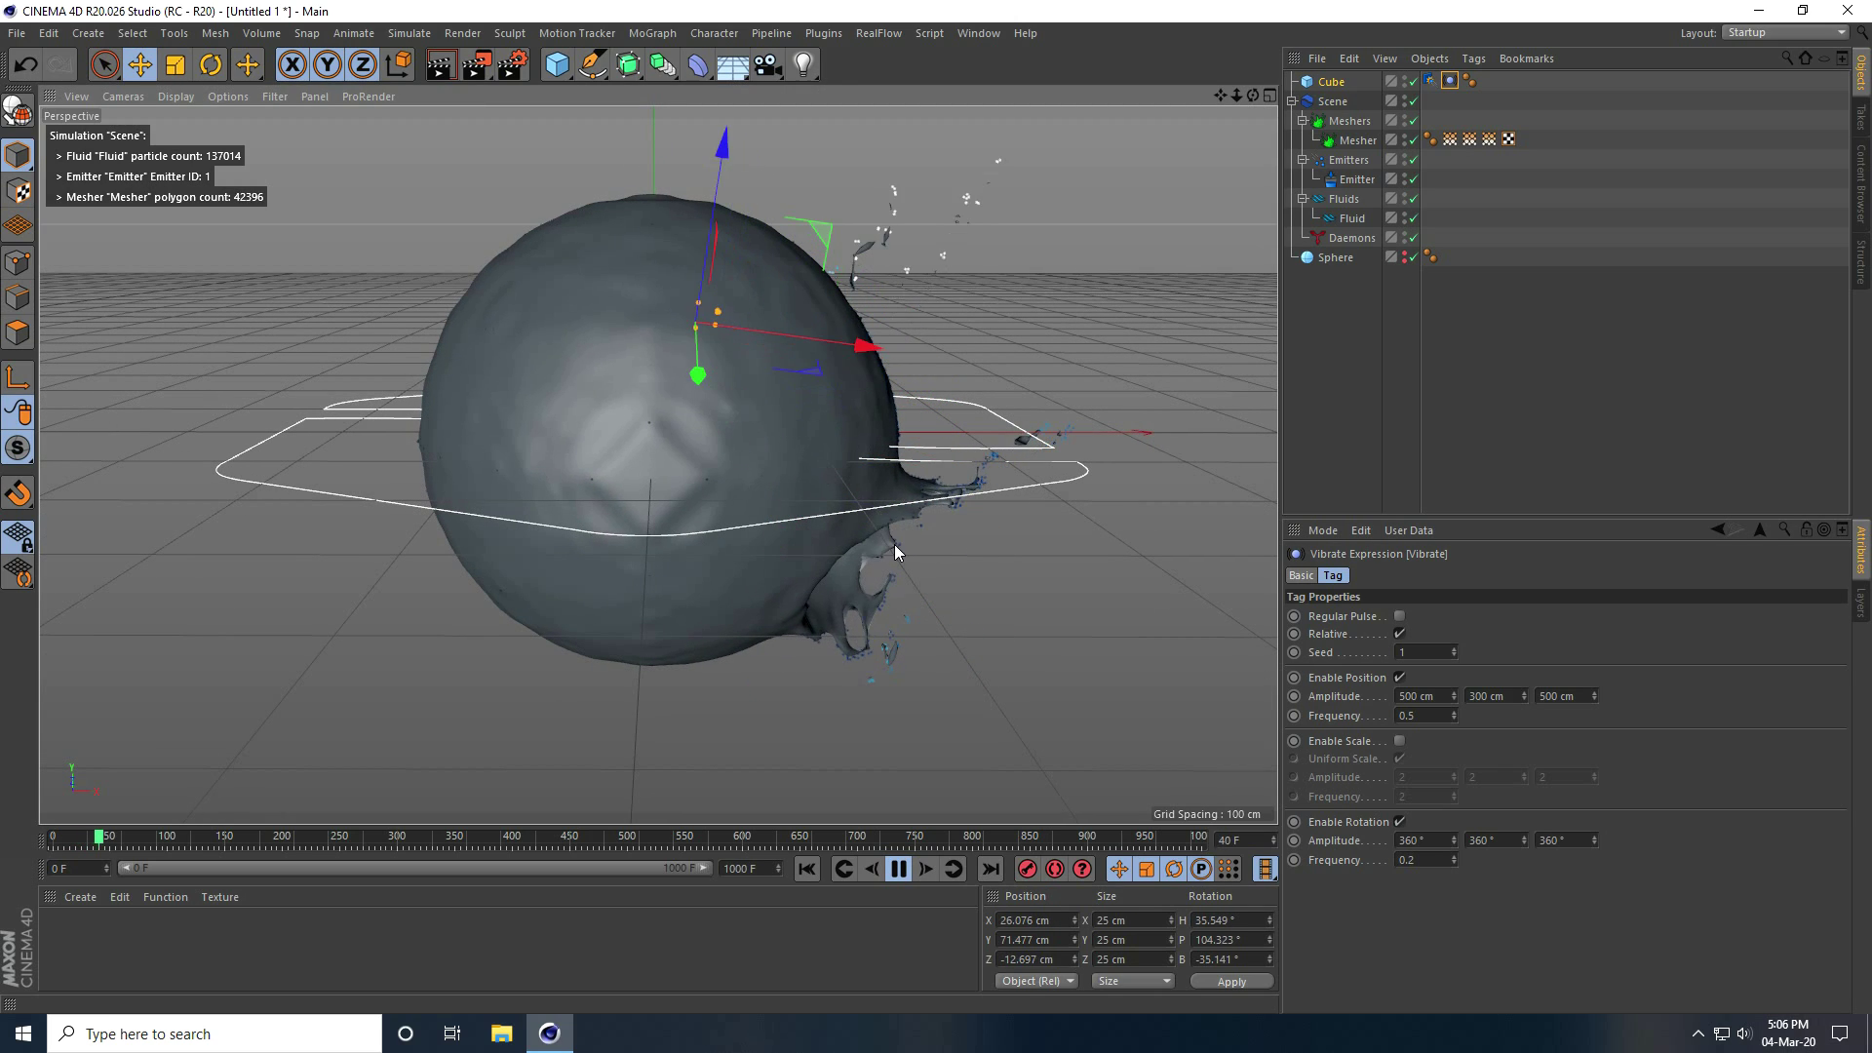
alt+drag(852, 553, 793, 511)
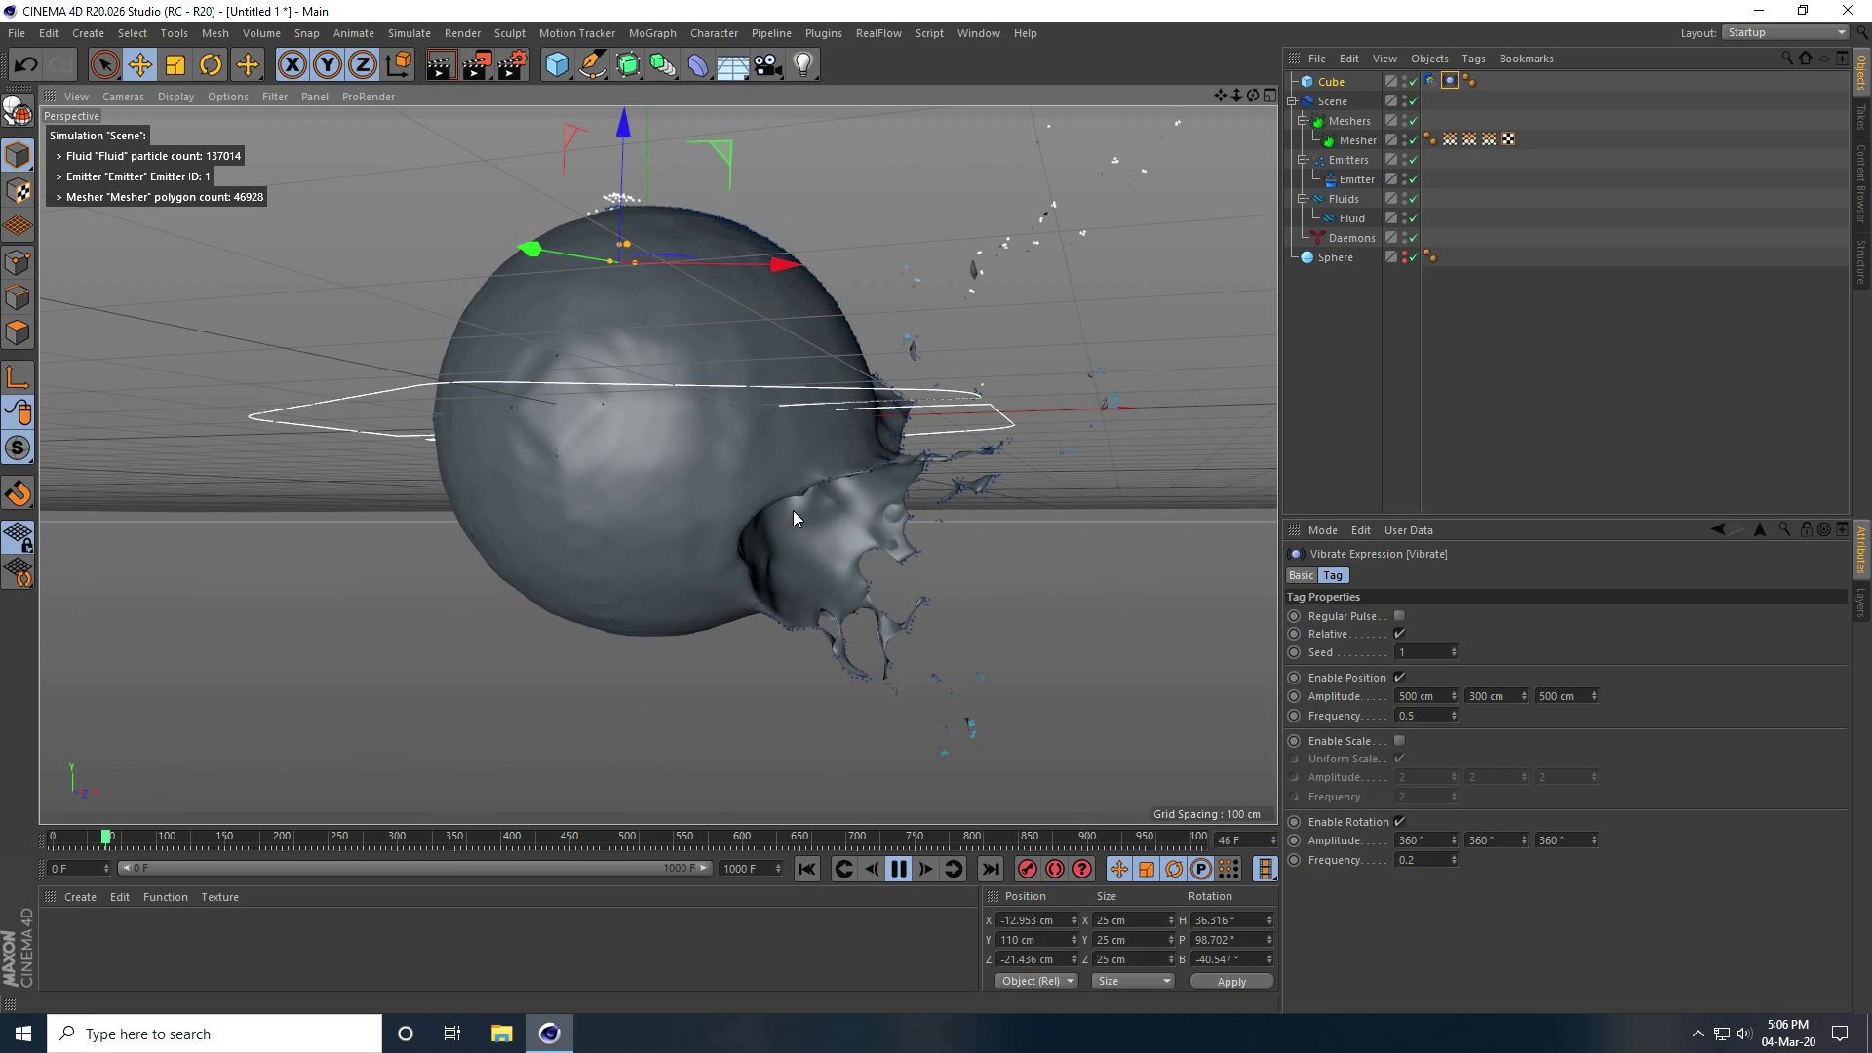
alt+drag(610, 302, 694, 347)
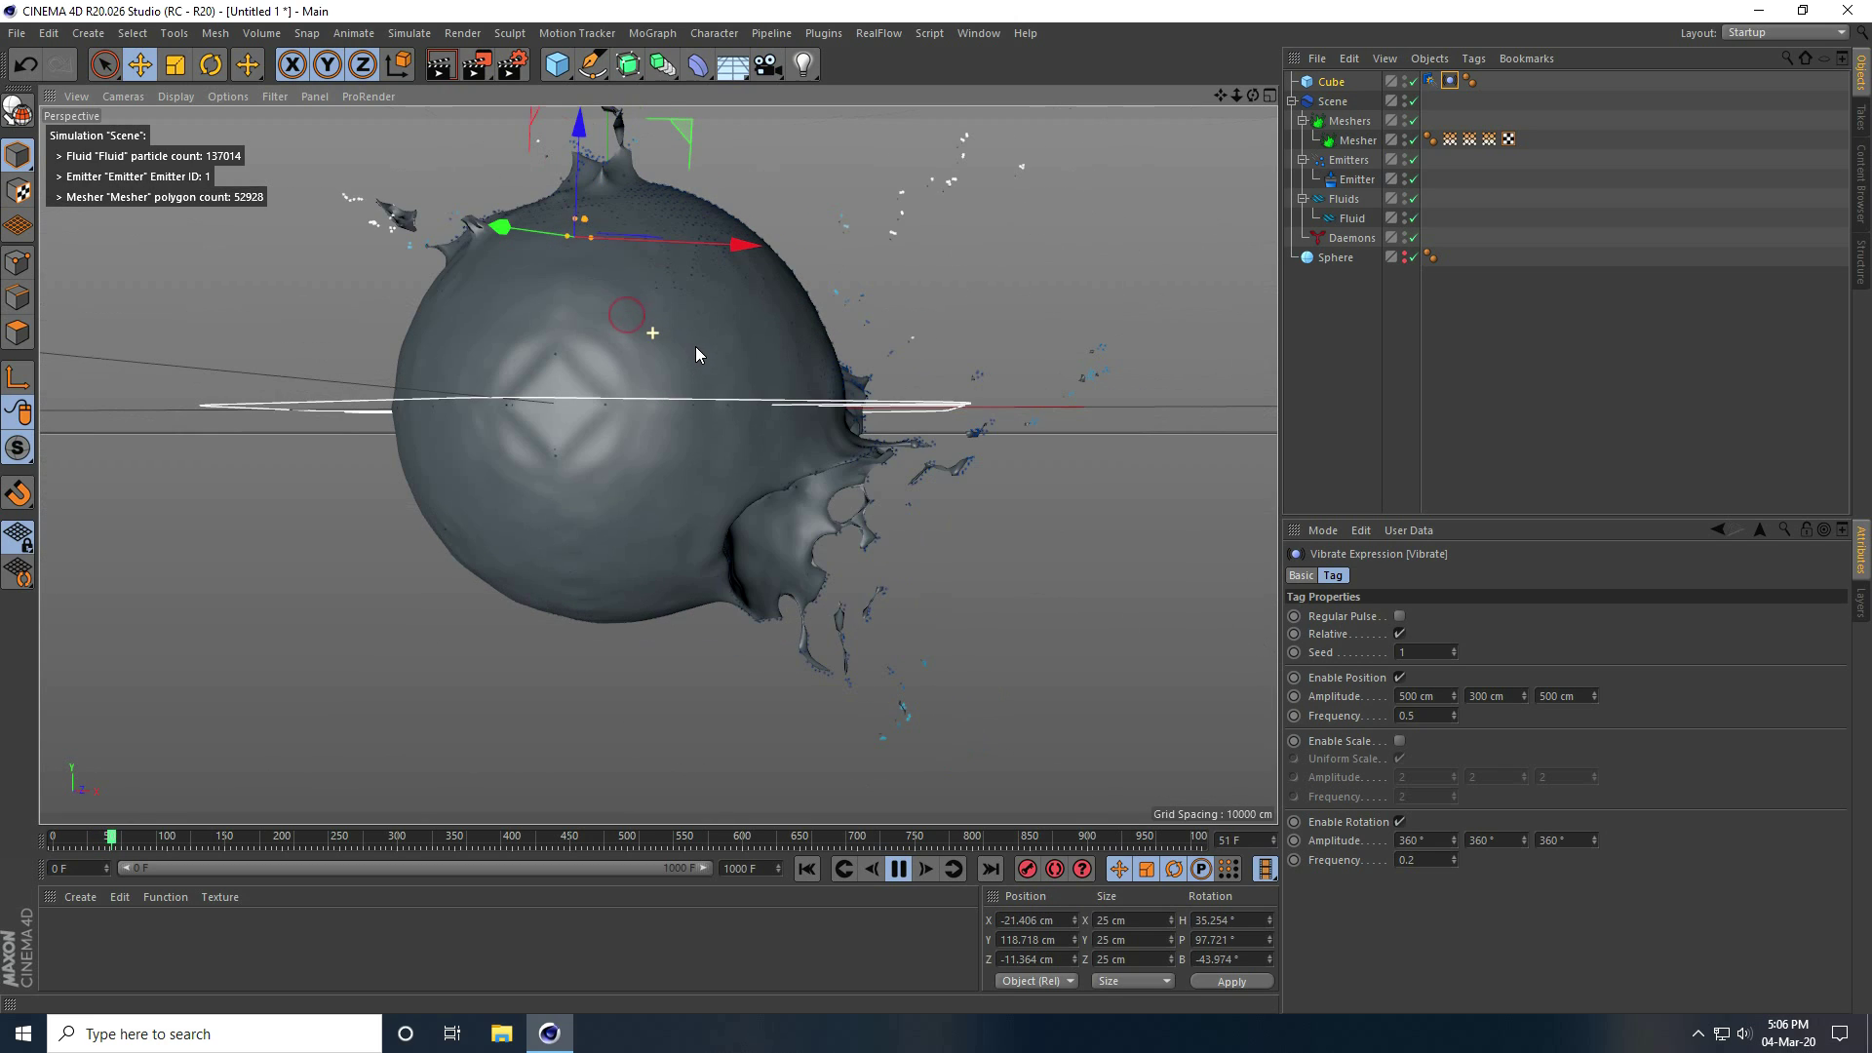
alt+drag(712, 443, 741, 569)
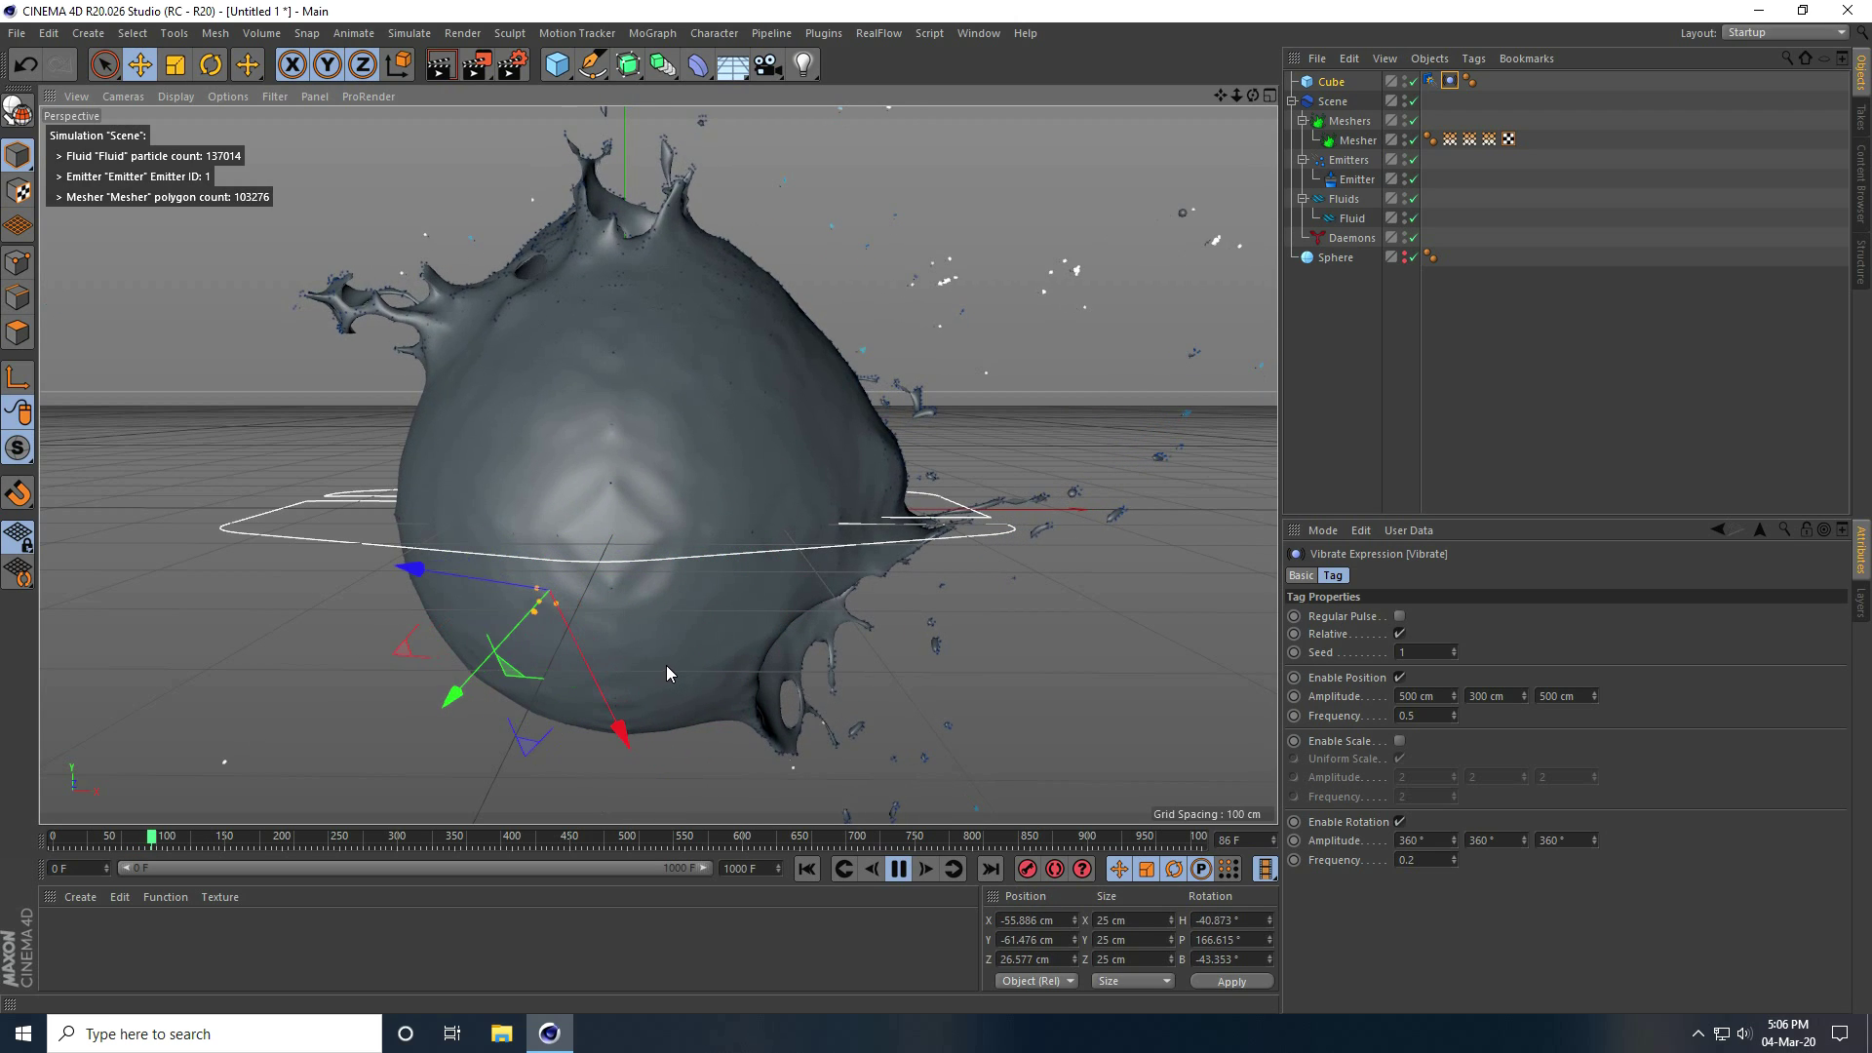
key(F8)
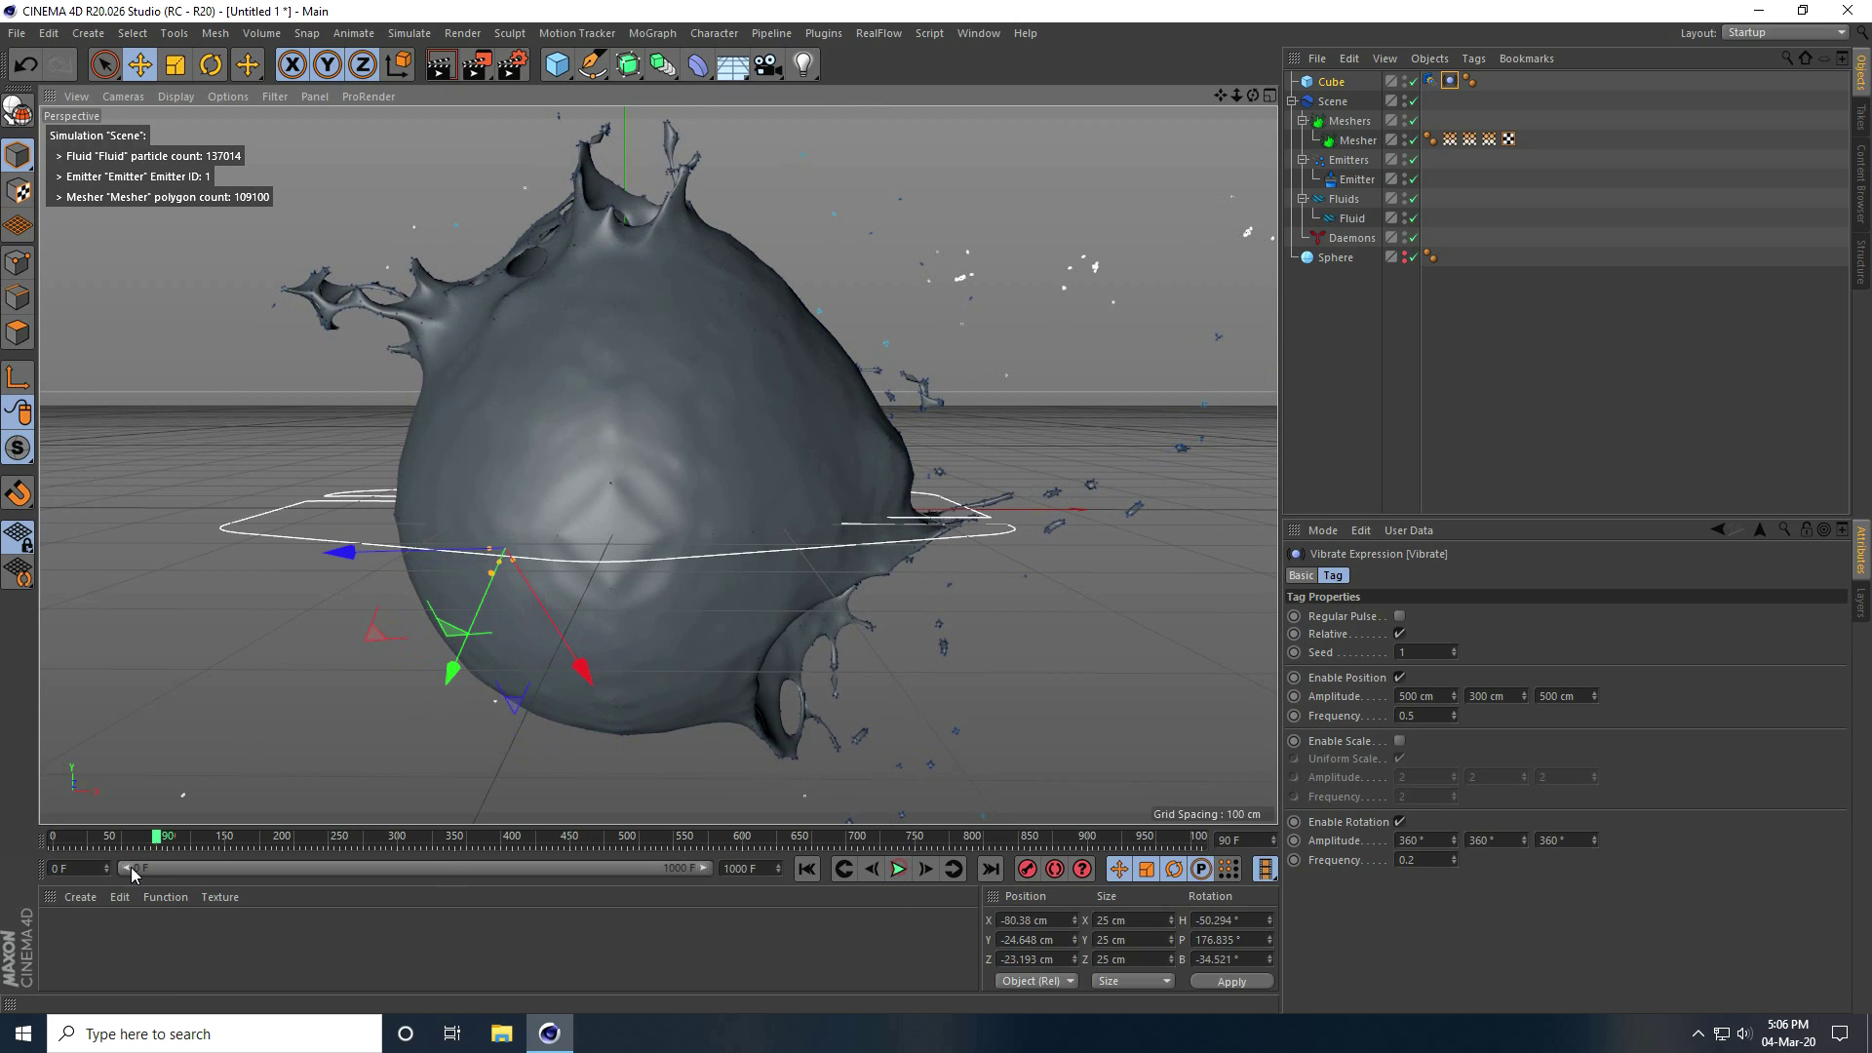
click(84, 899)
click(111, 775)
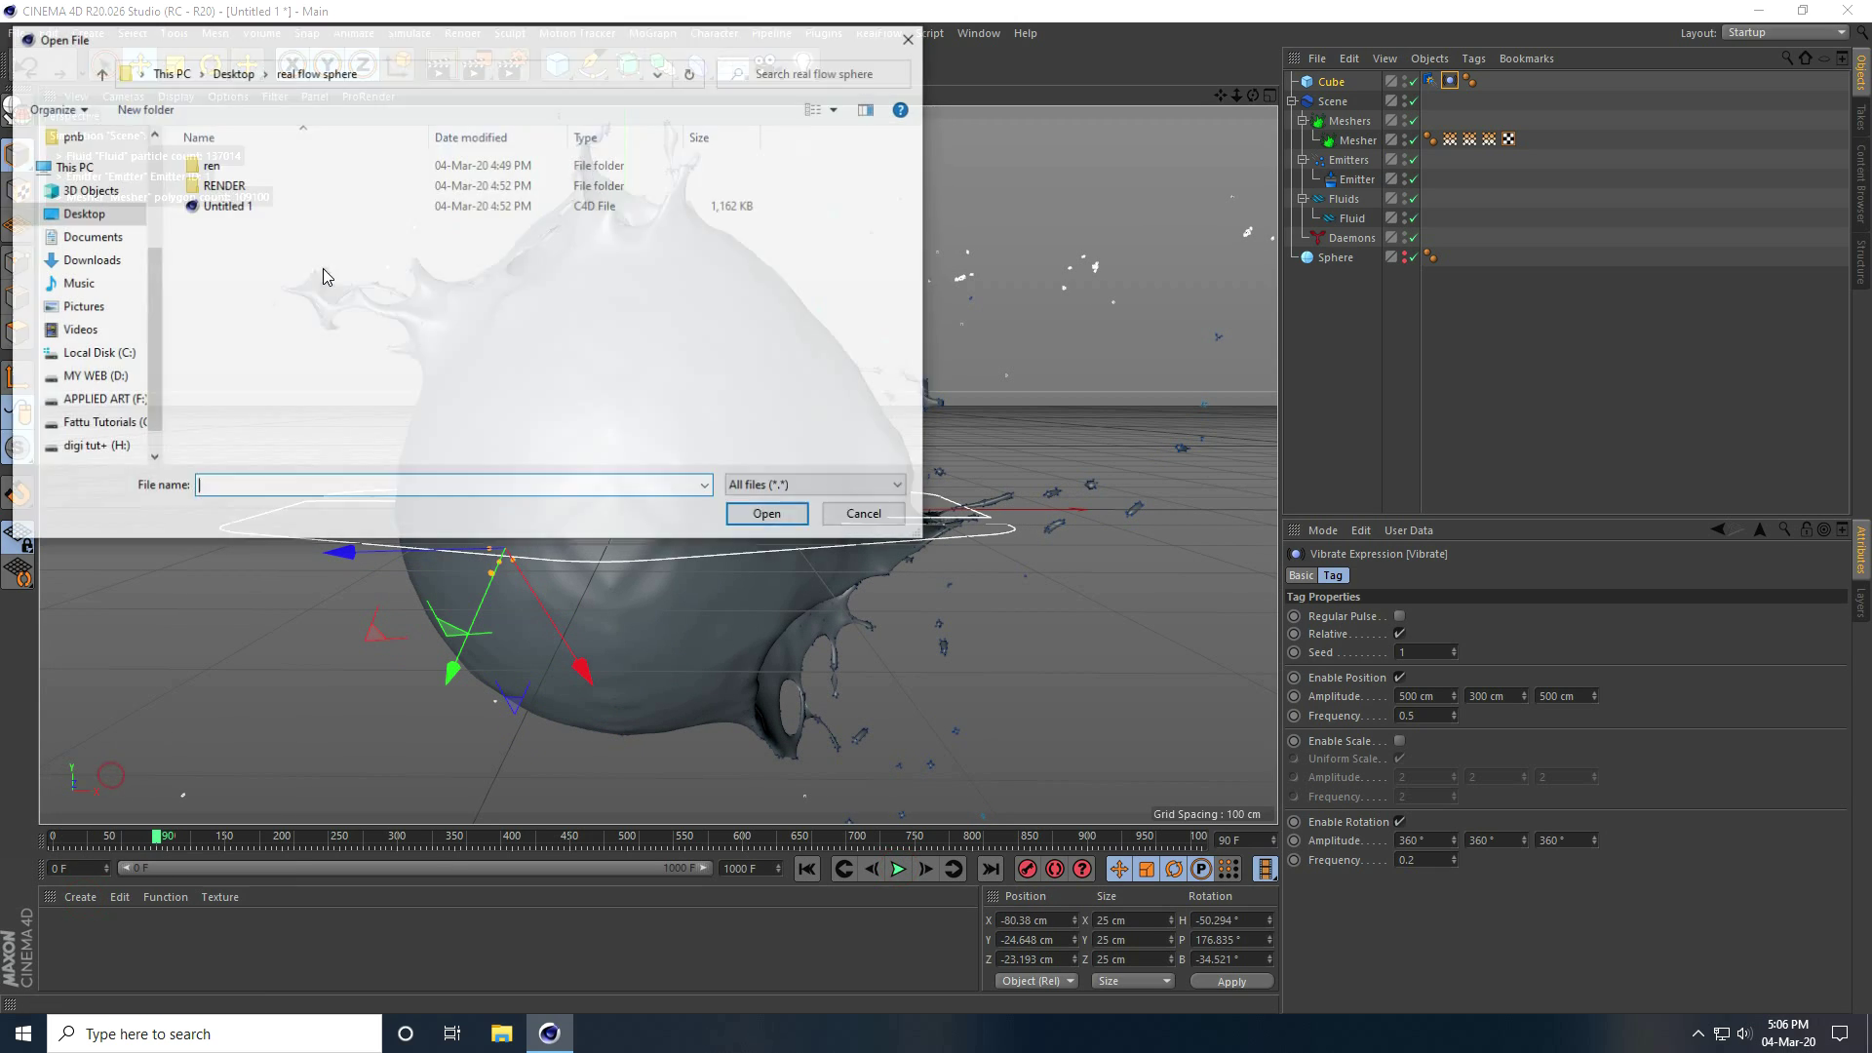
Load materials from Untitled 1, apply Ring to the Mesher and Mat to the Cube, then rewind
click(222, 205)
click(770, 516)
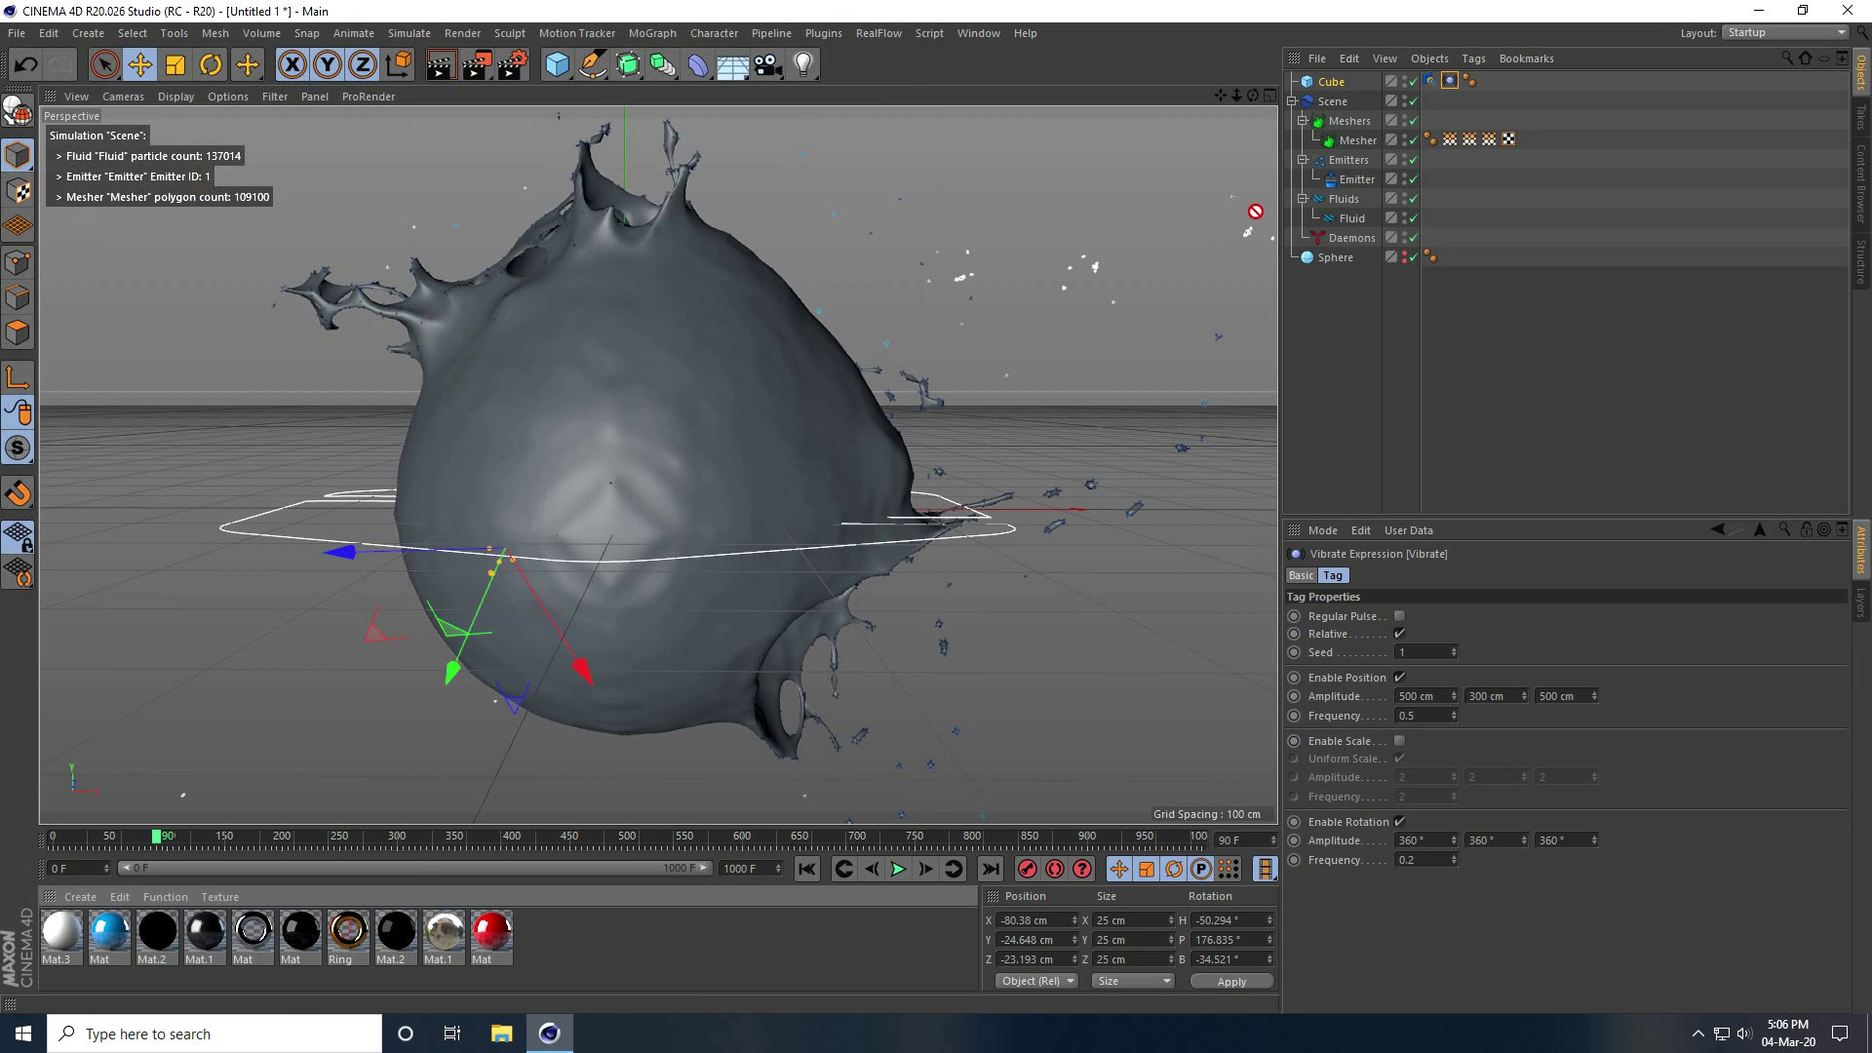
drag(1375, 156, 1374, 142)
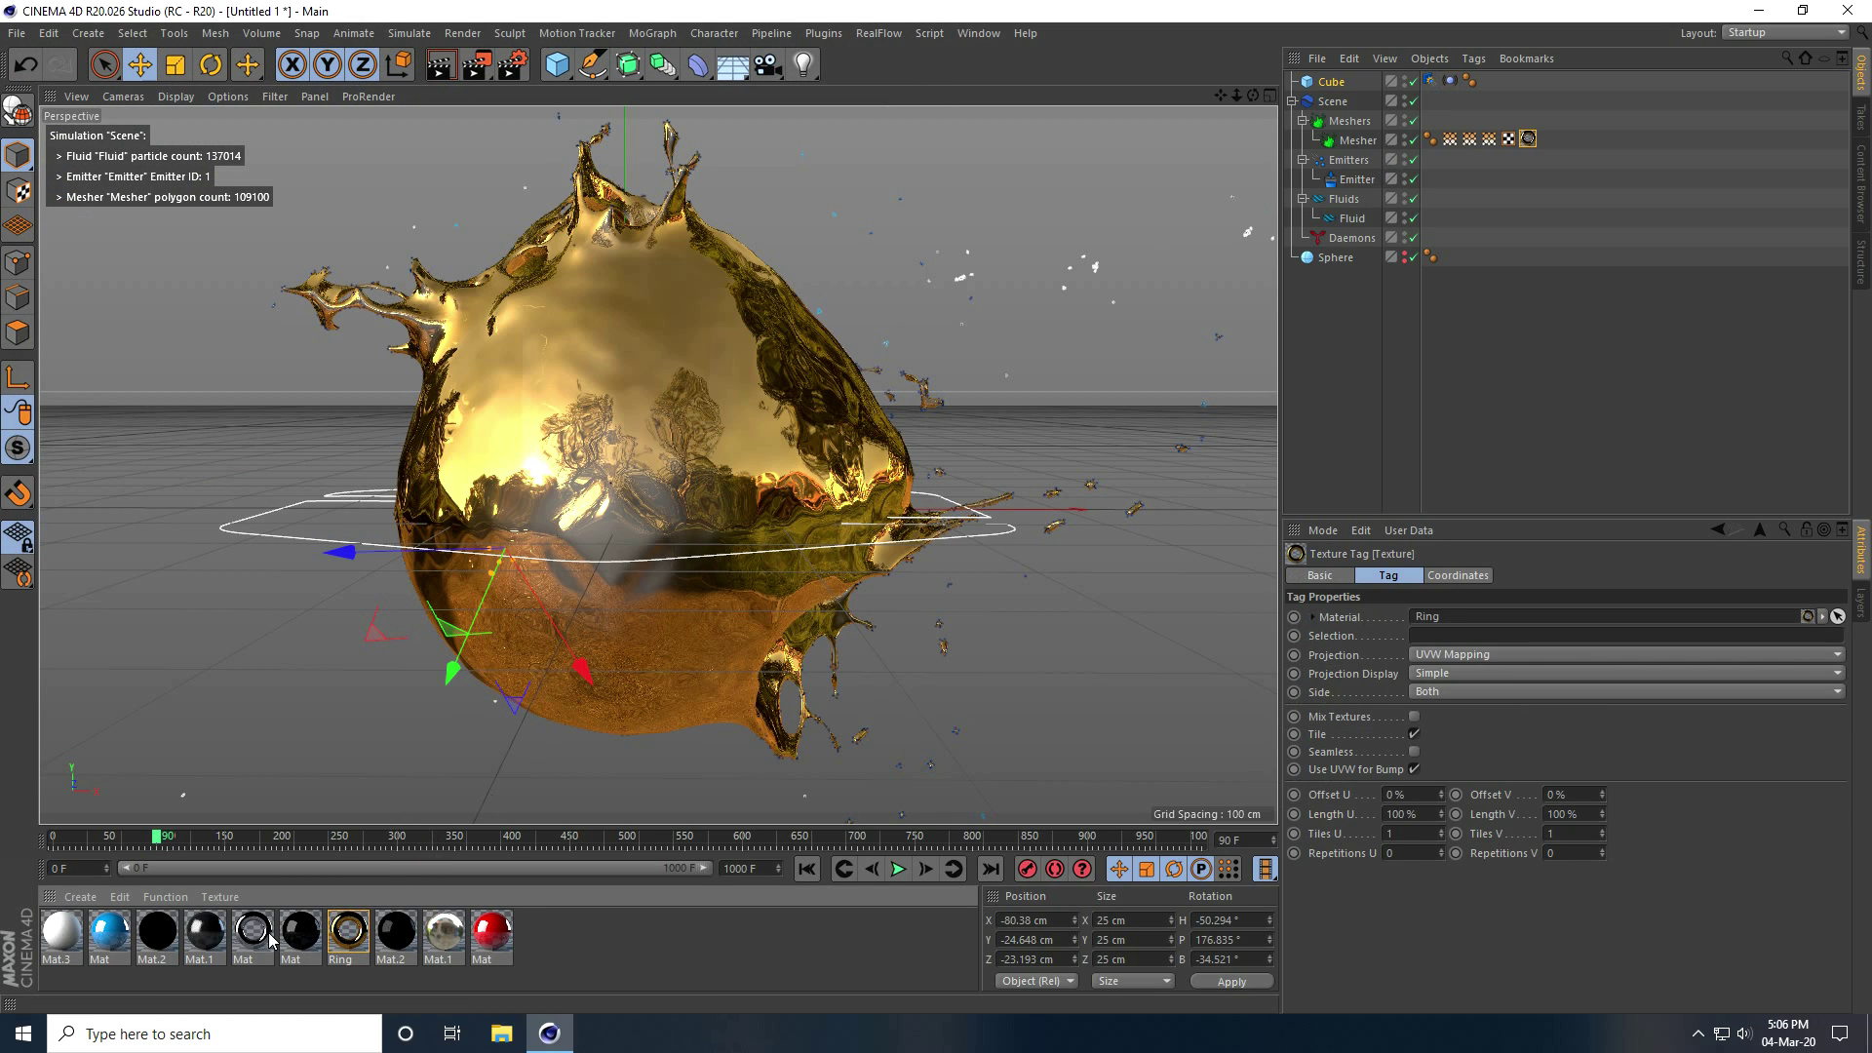
drag(1331, 84, 1332, 83)
click(814, 869)
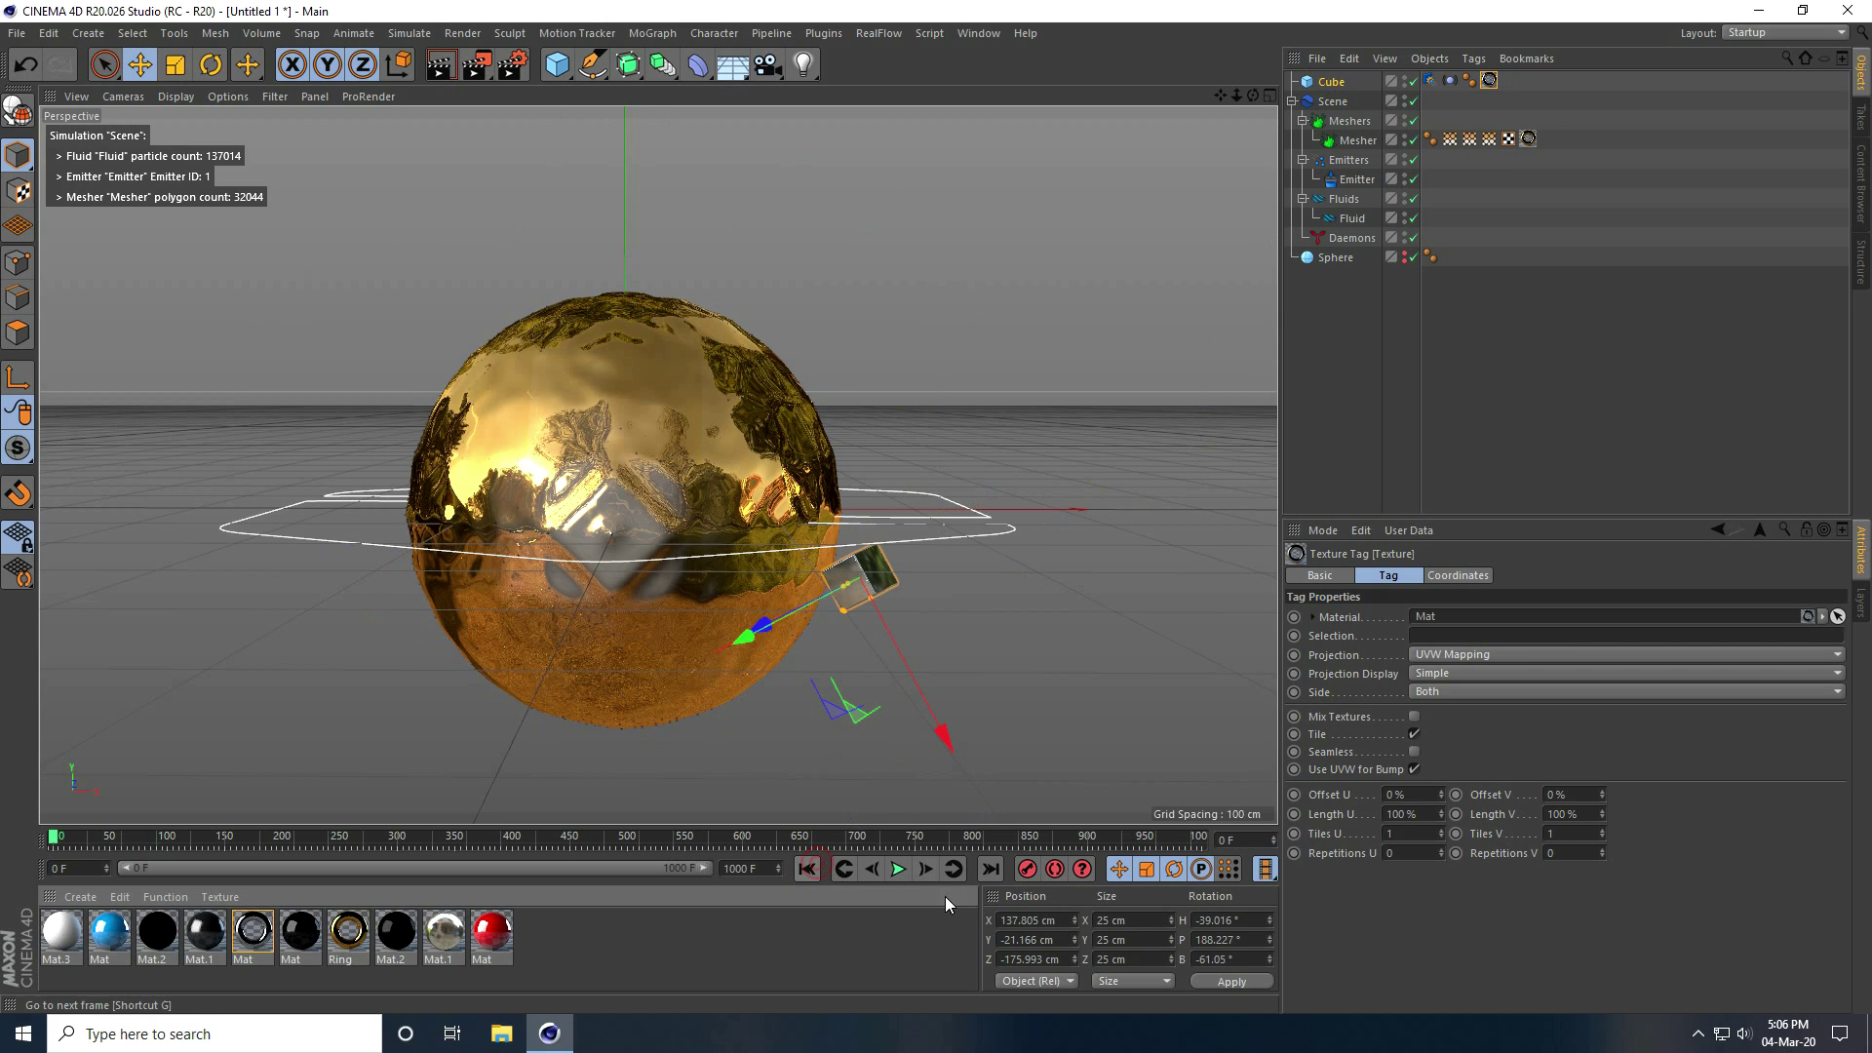
Play the gold simulation, stop at frame 49, and open the Attribute Manager Mode menu
click(898, 868)
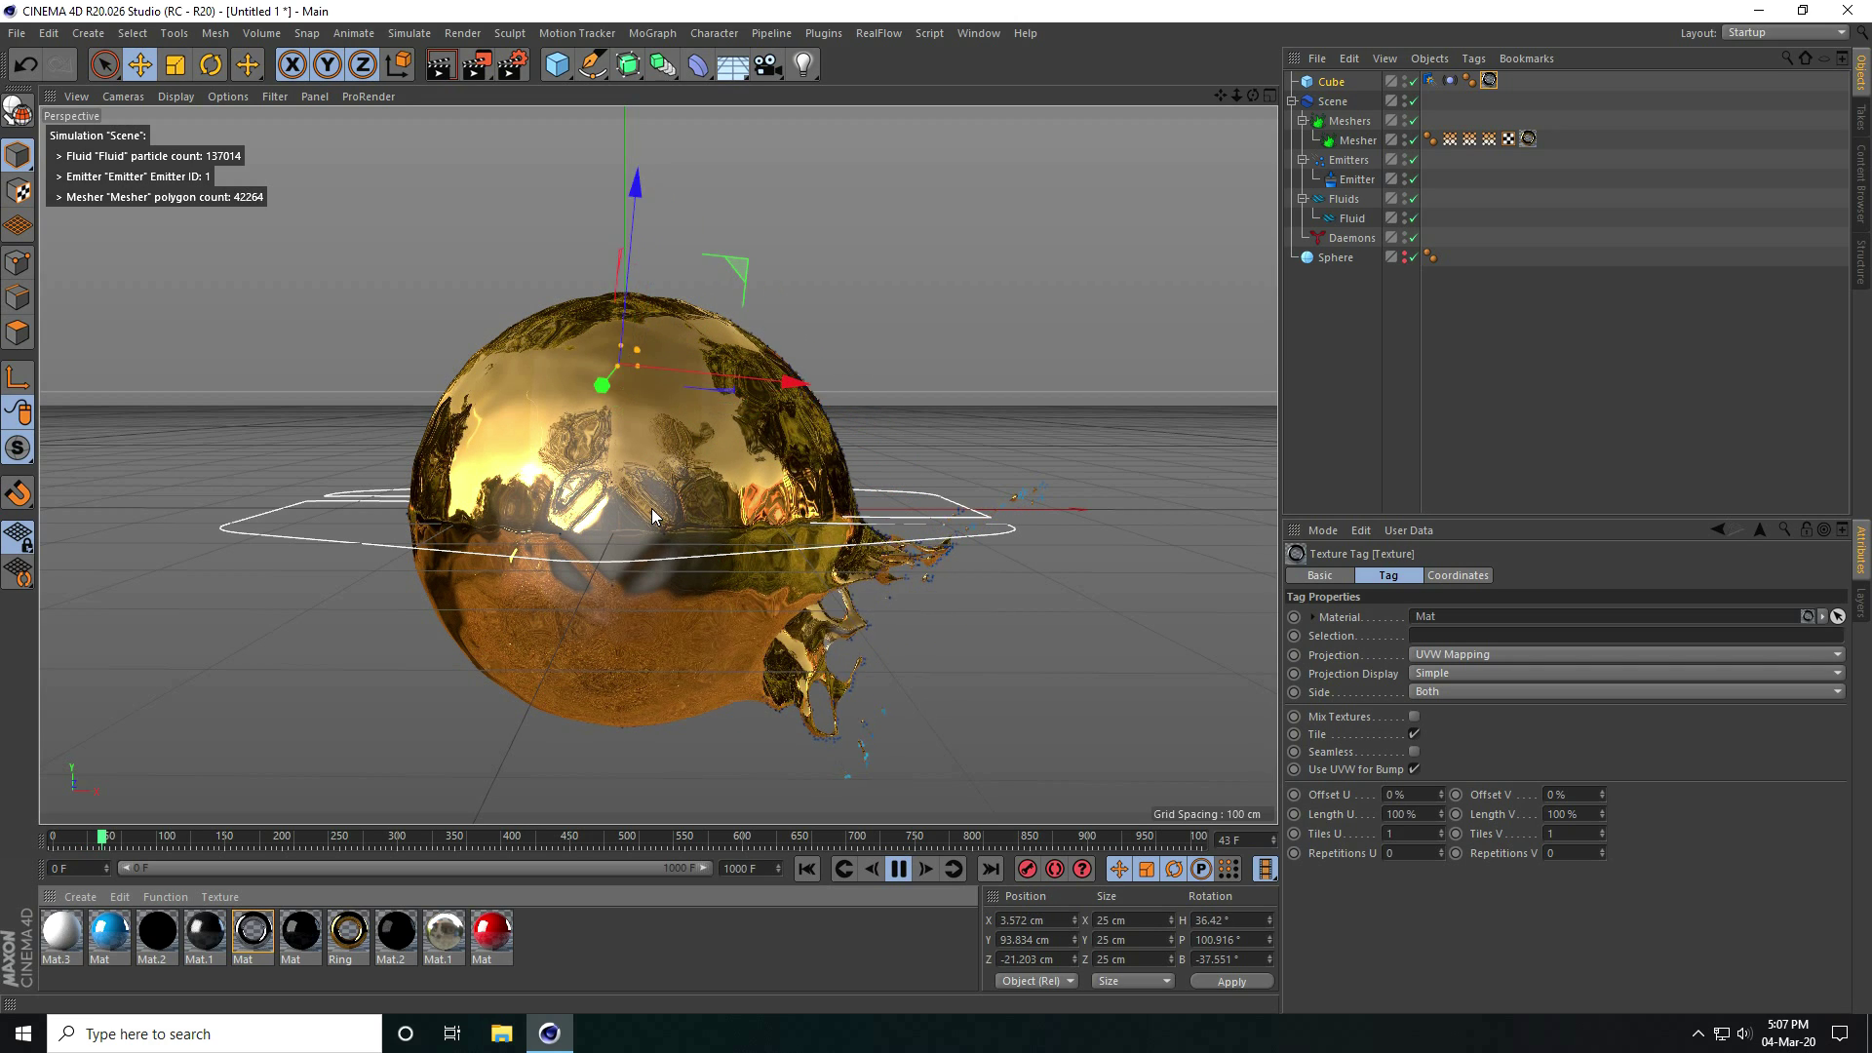
click(898, 869)
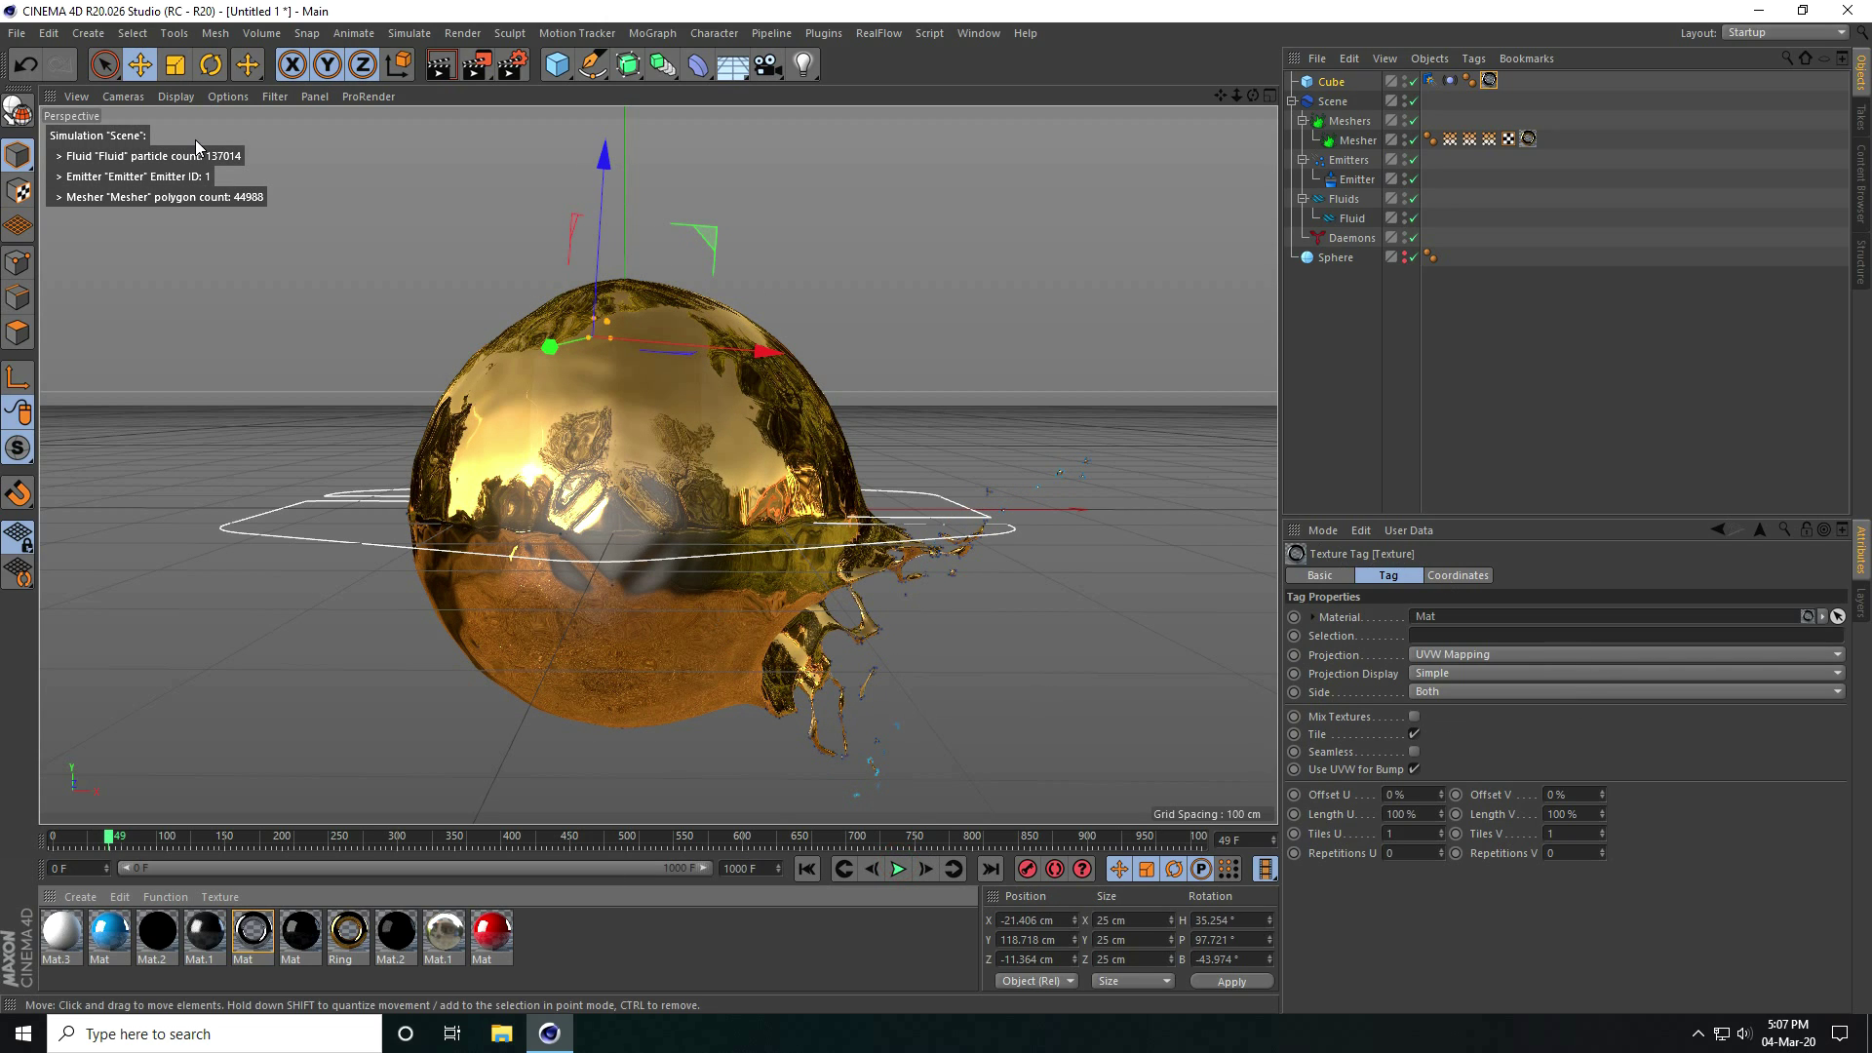
click(1322, 531)
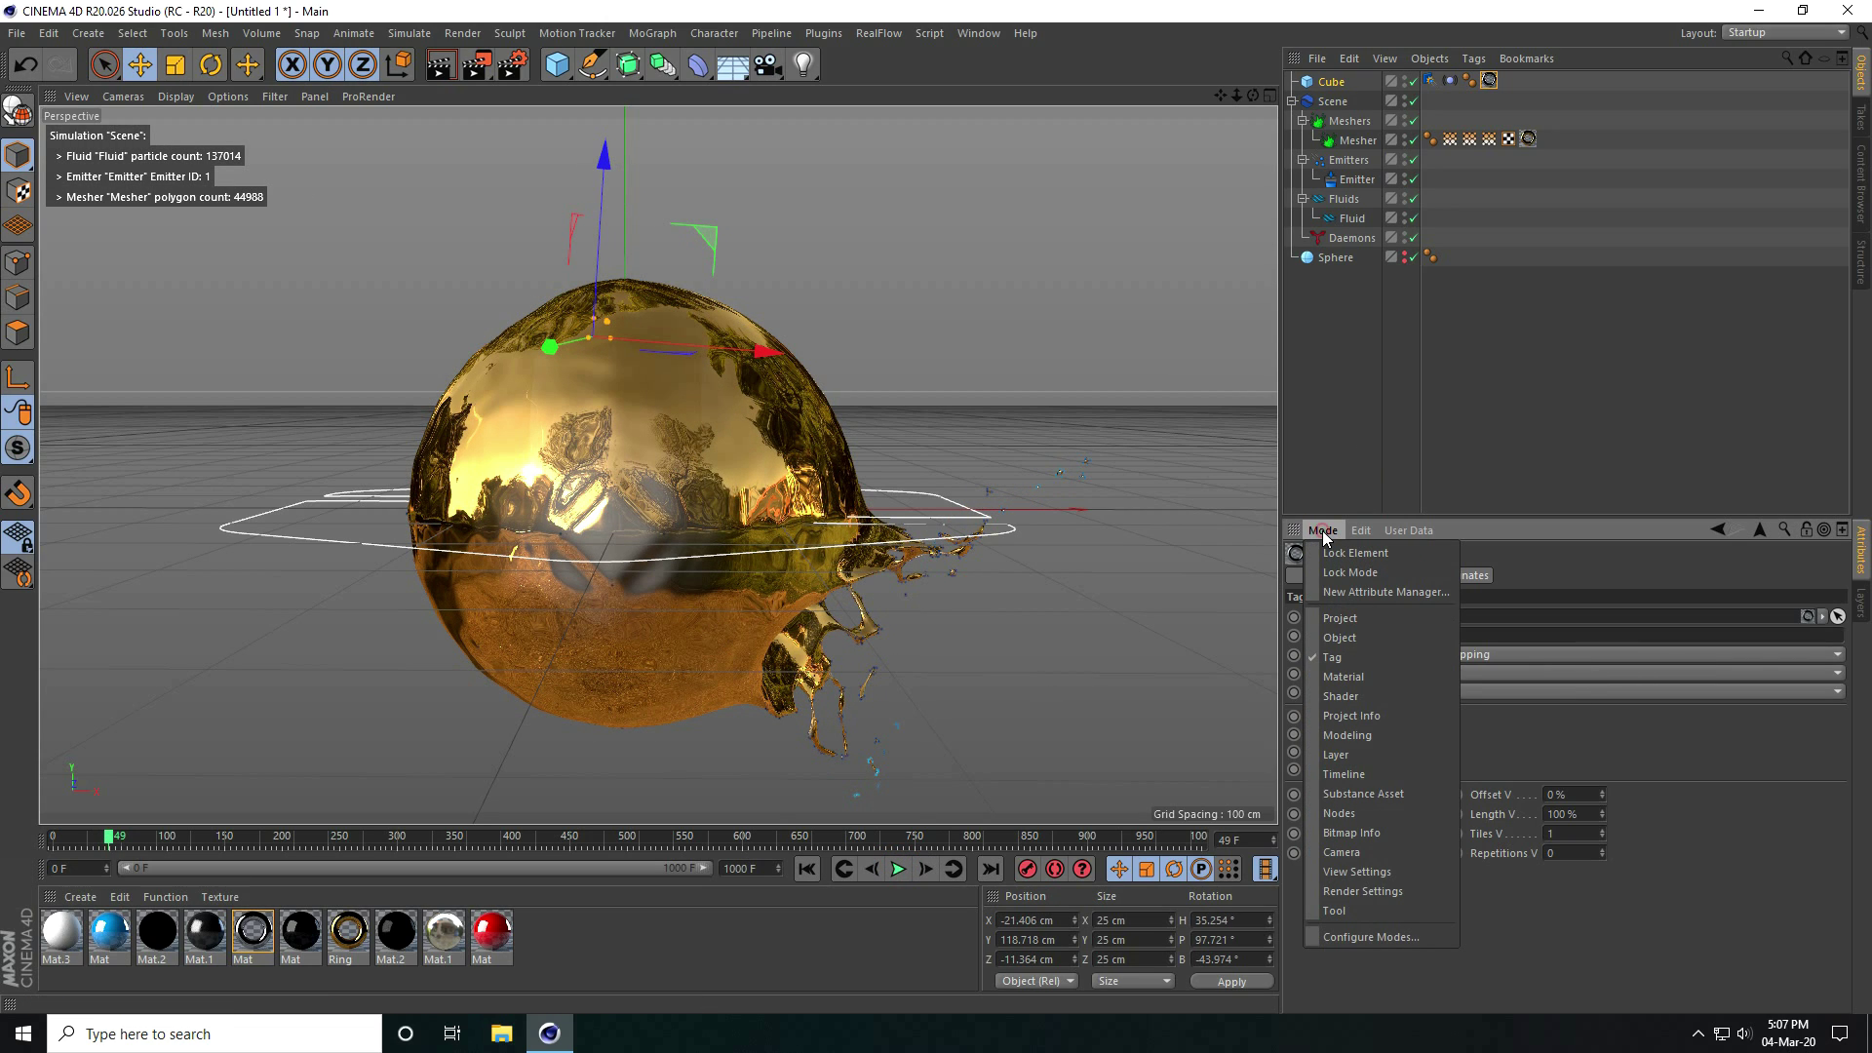
Show the Project Dynamics settings (gravity 0 cm) and replay the simulation from frame 0
click(1337, 617)
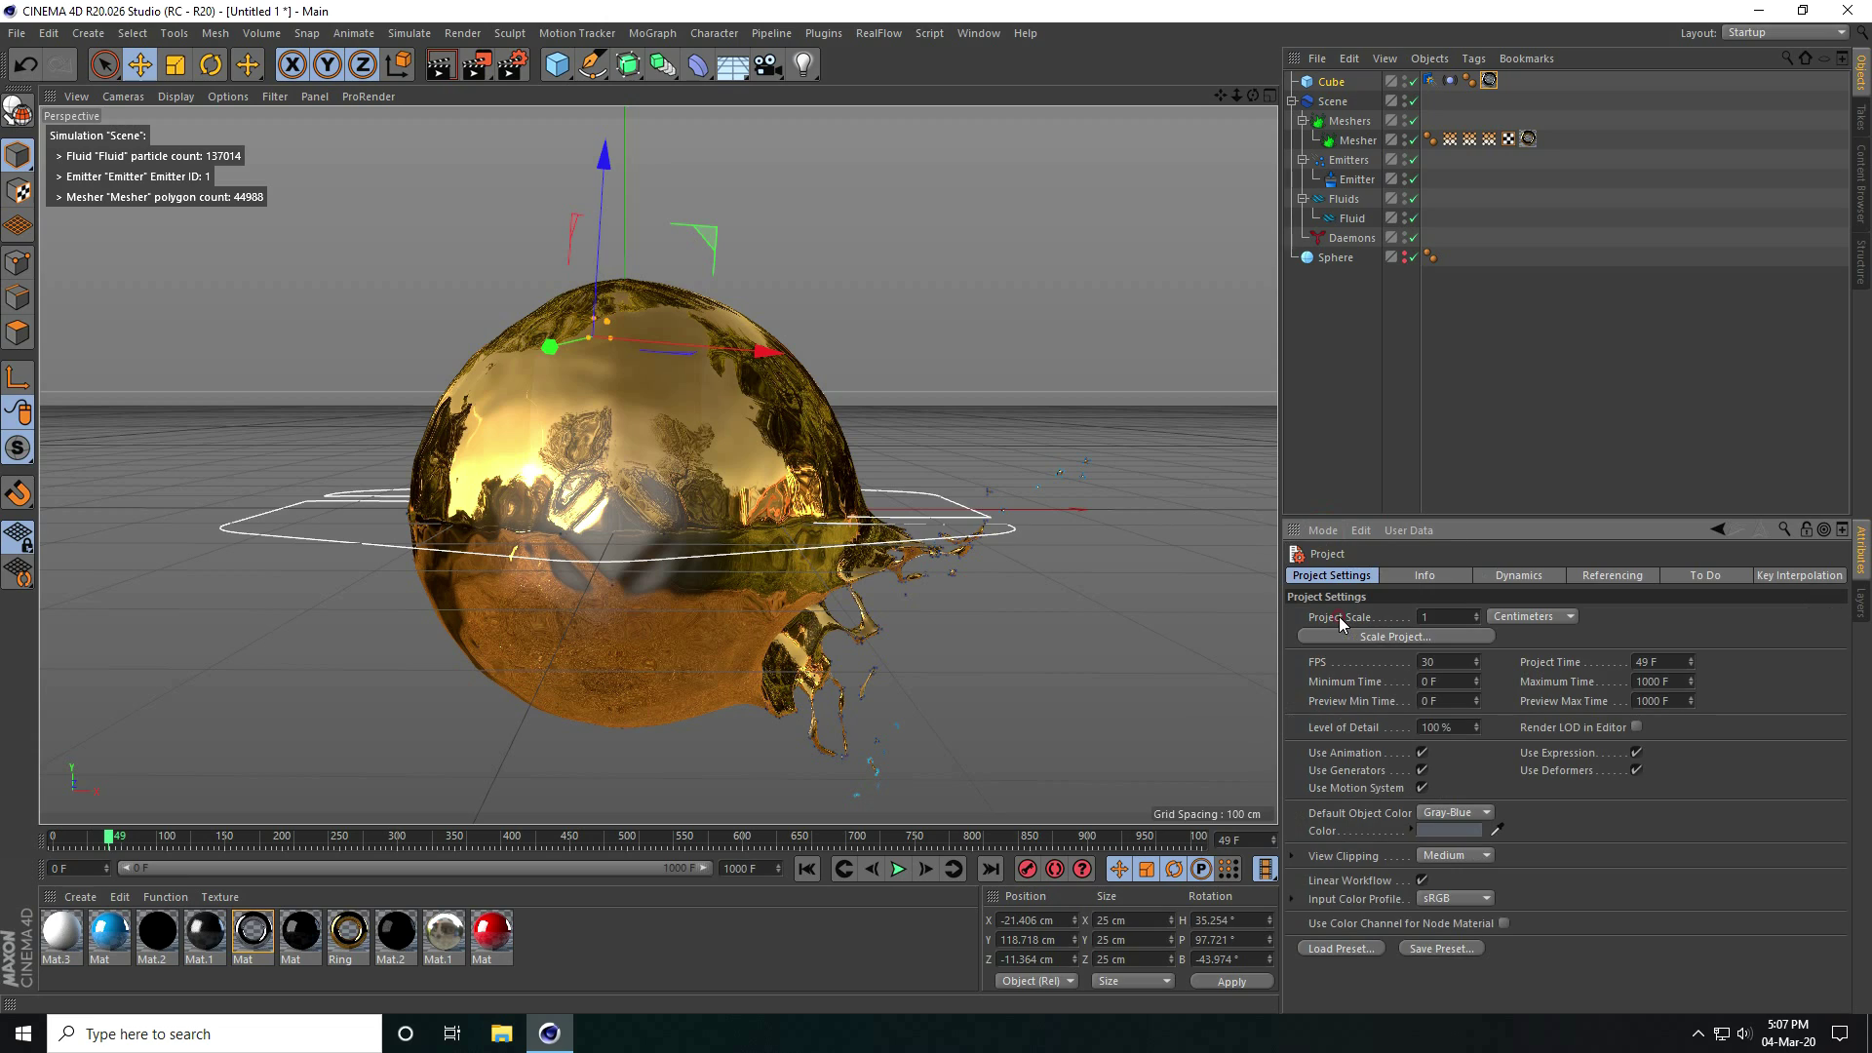
click(1506, 576)
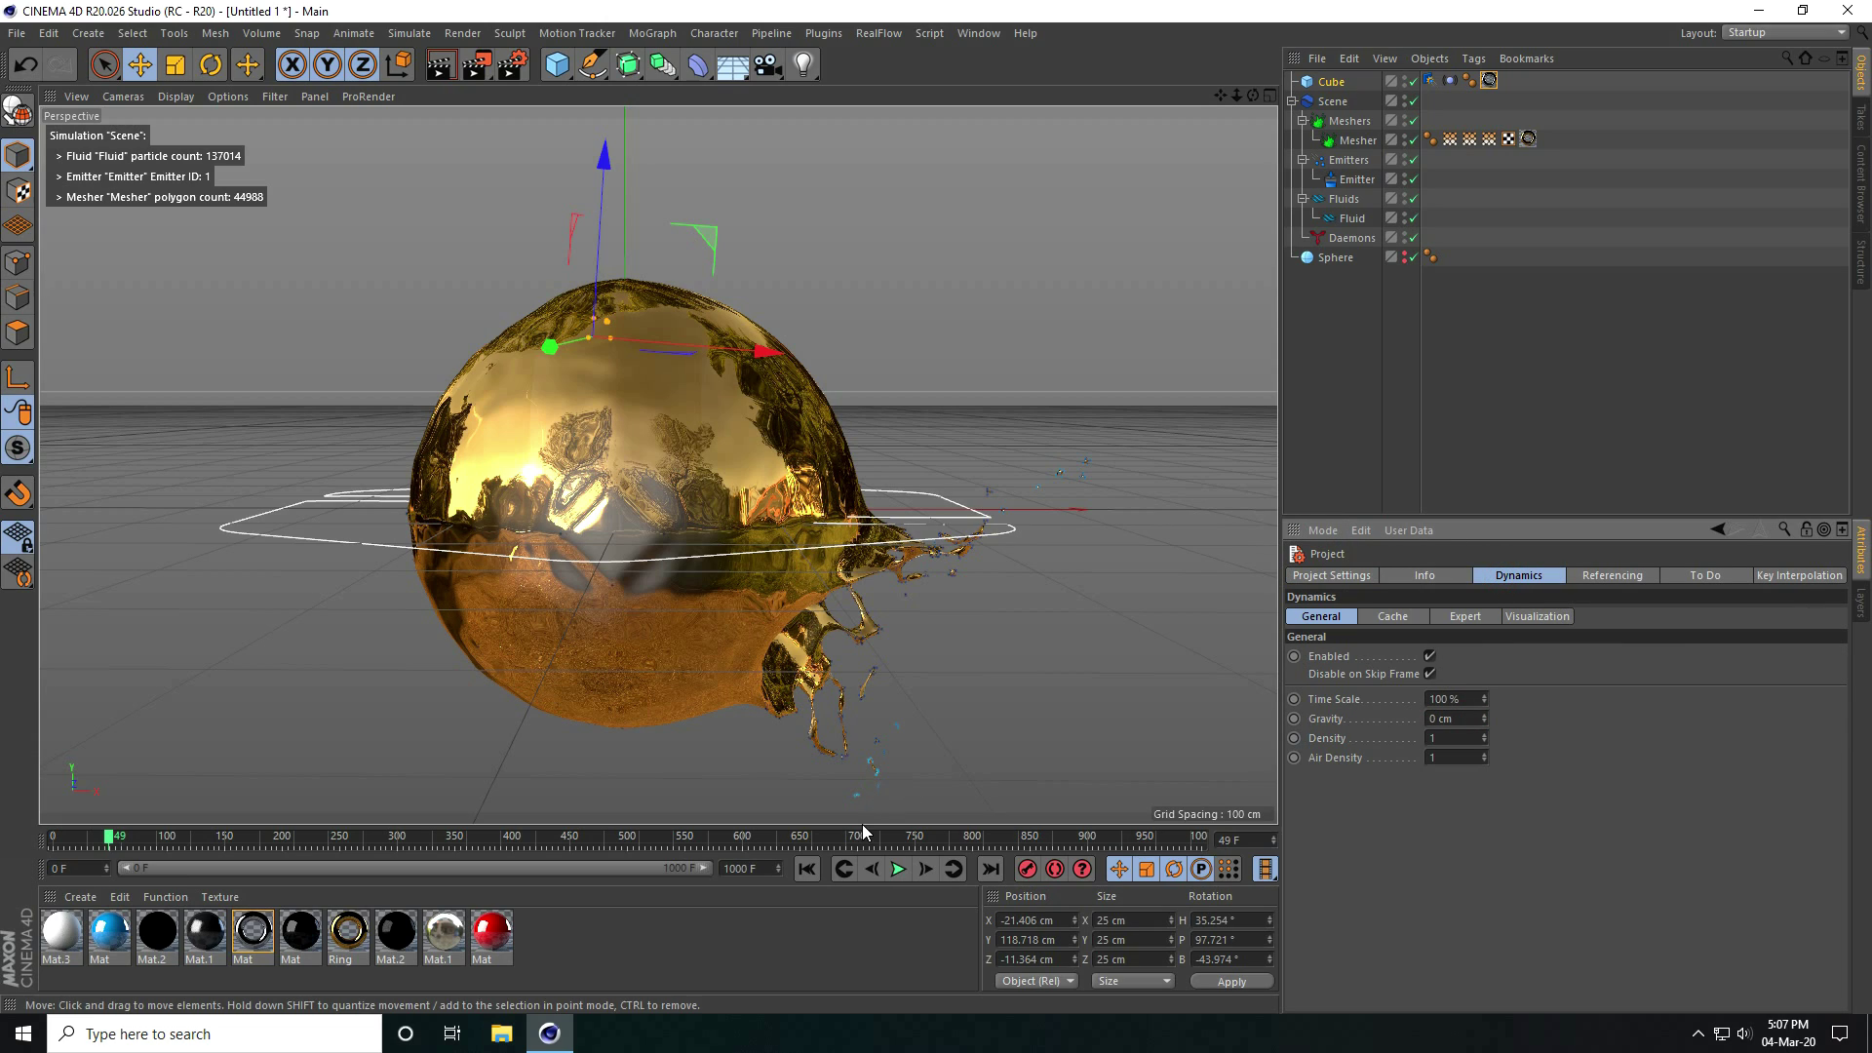
click(806, 869)
click(897, 869)
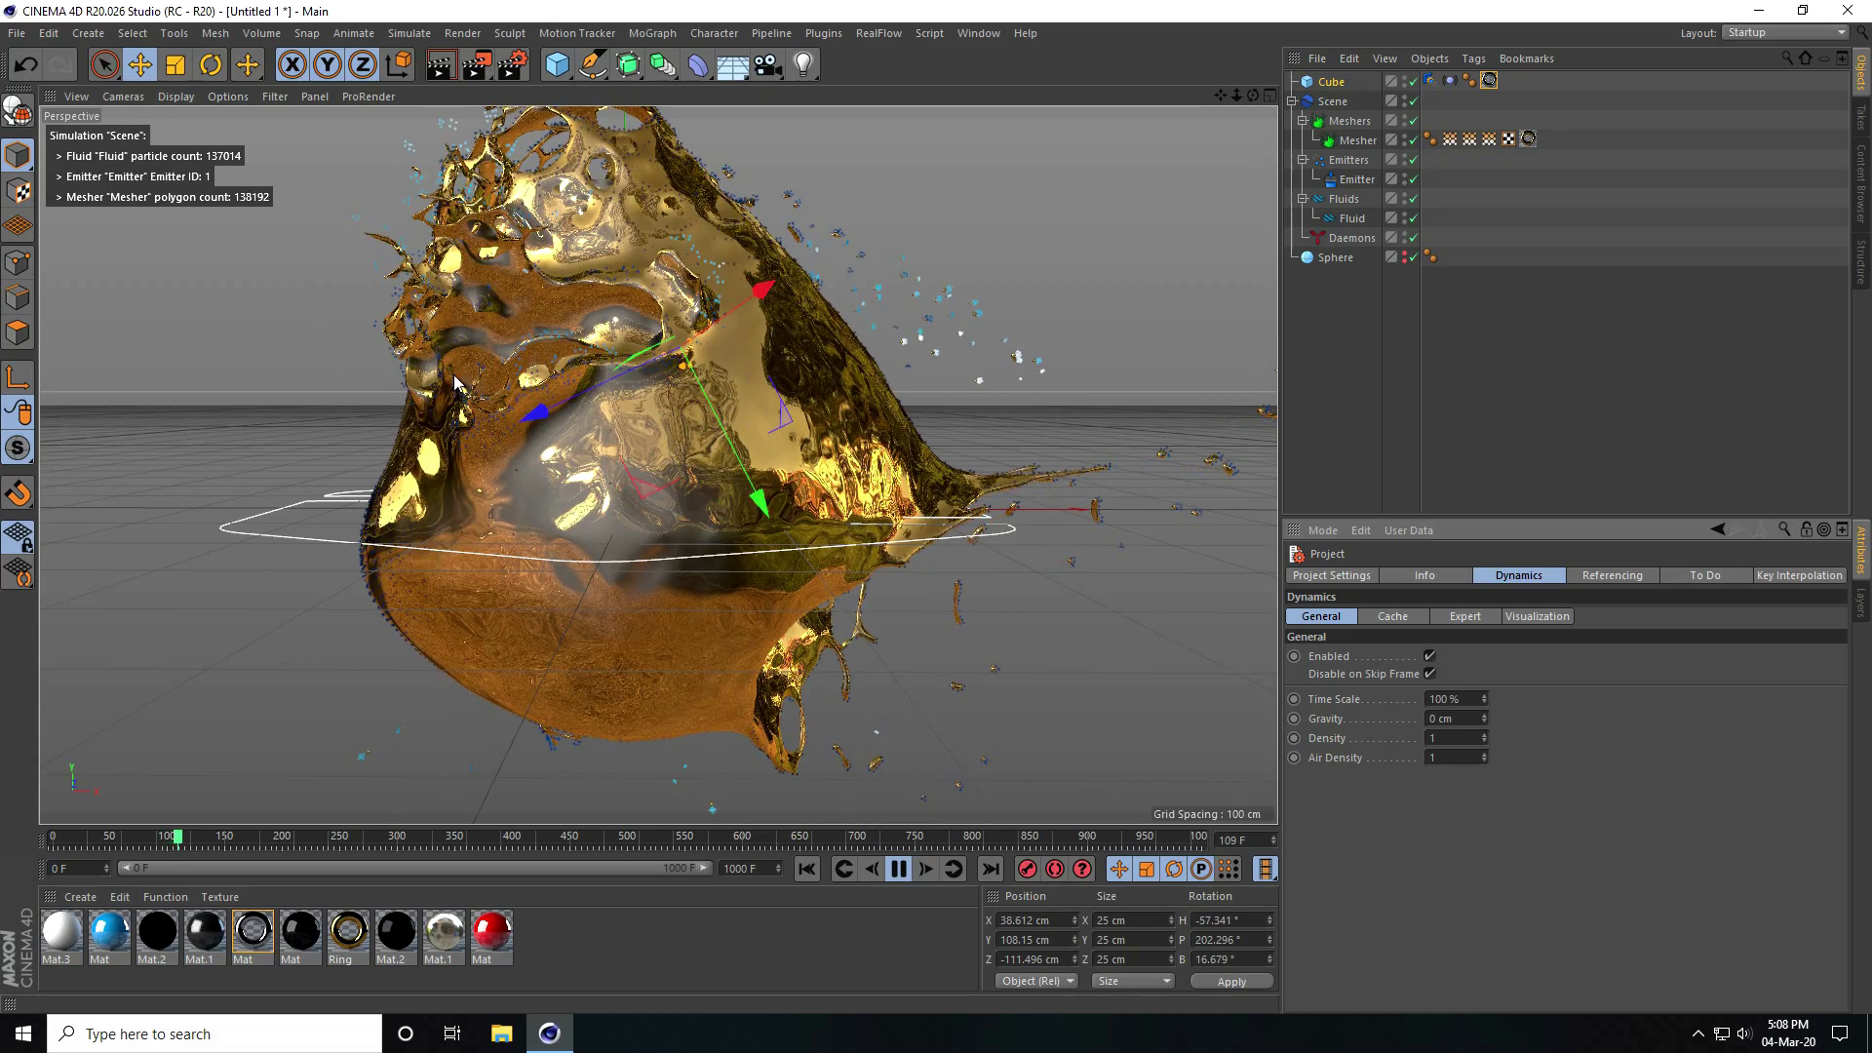
Orbit in close and back out around the gold splash as playback reaches frame 112
alt+drag(553, 478, 803, 497)
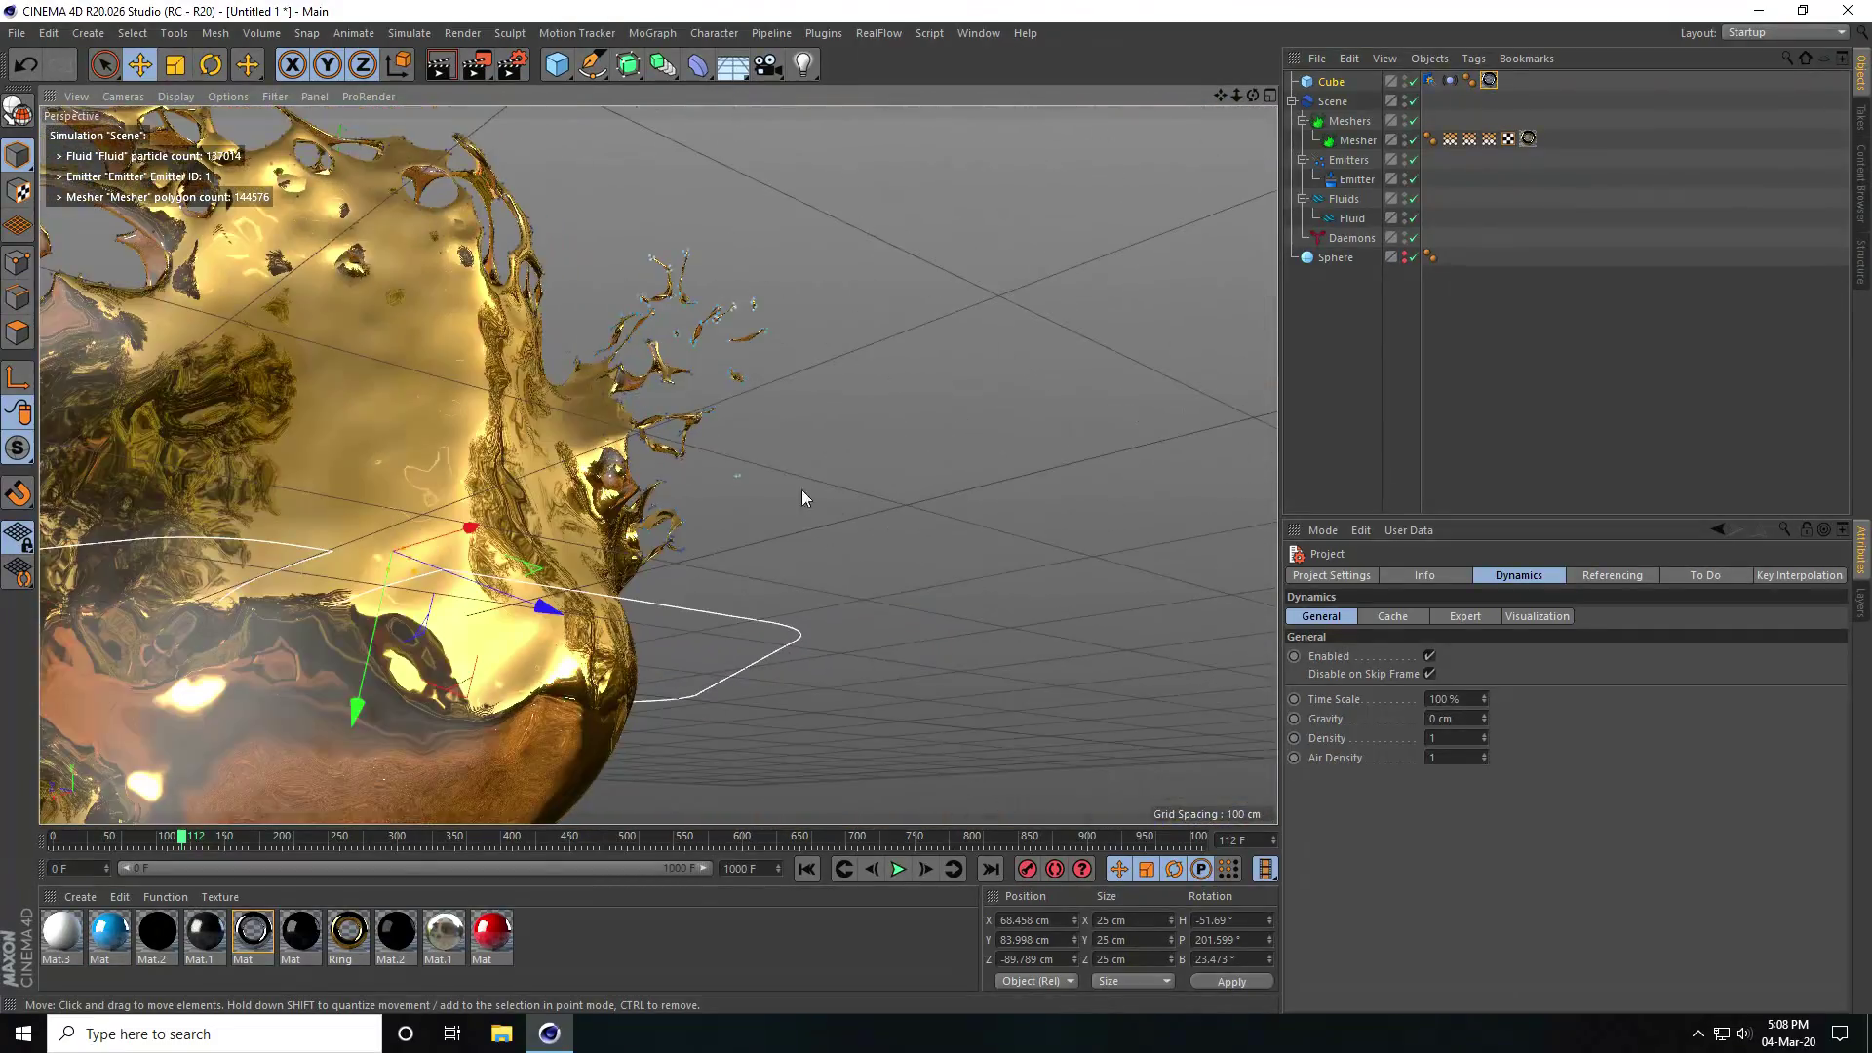
alt+drag(539, 547, 380, 609)
Add a Sky object and apply the Mat.1 material to it
click(732, 65)
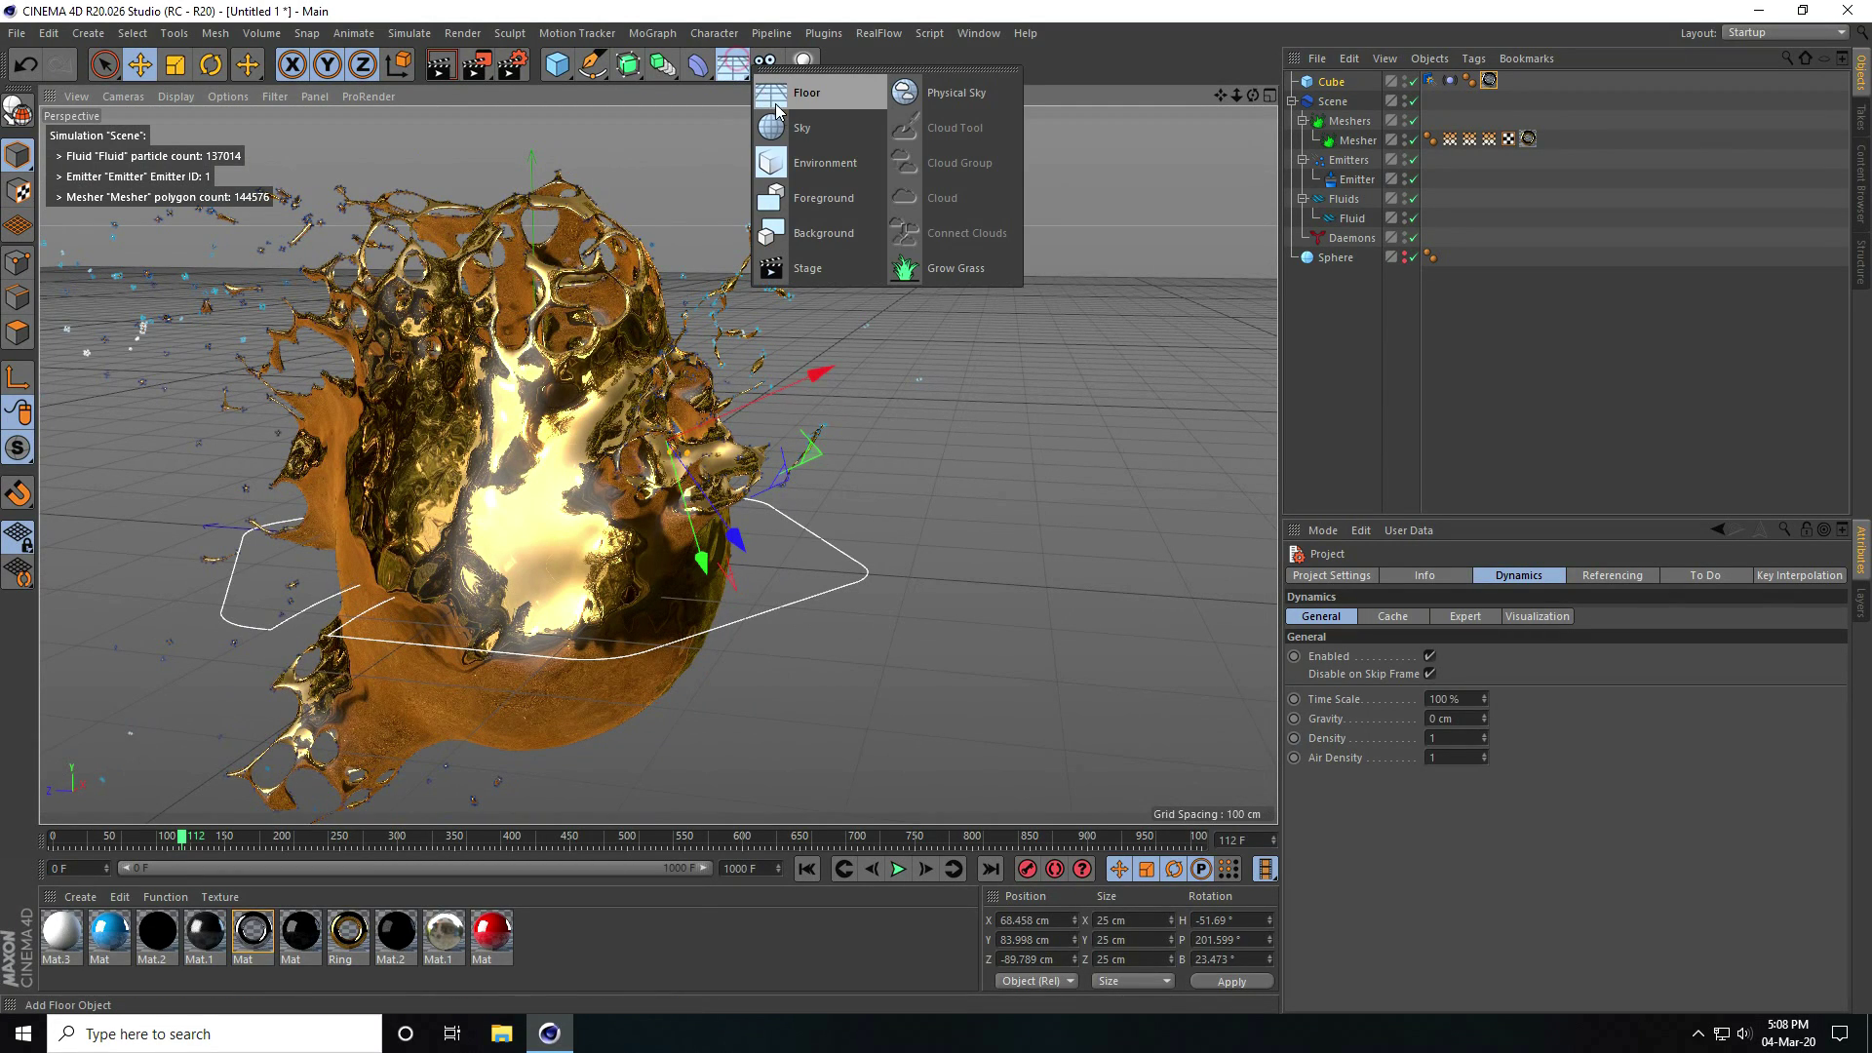
click(792, 123)
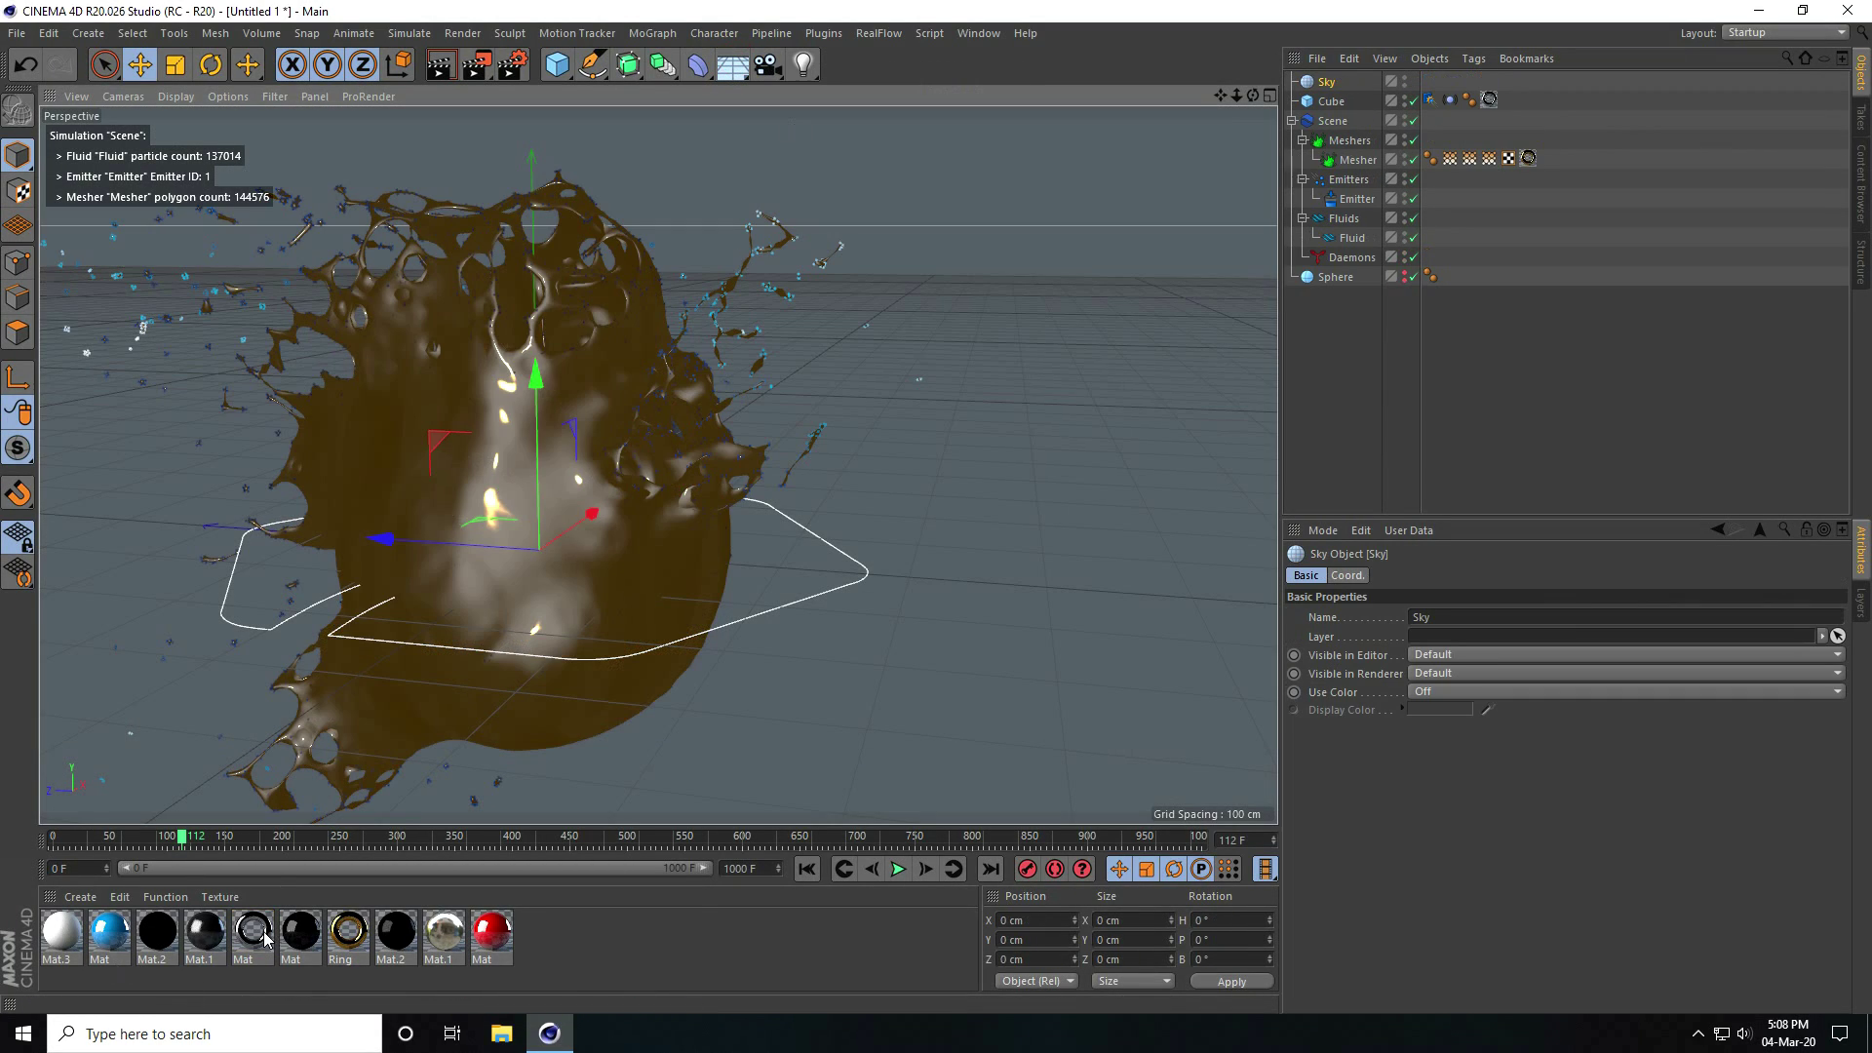
drag(455, 943, 546, 788)
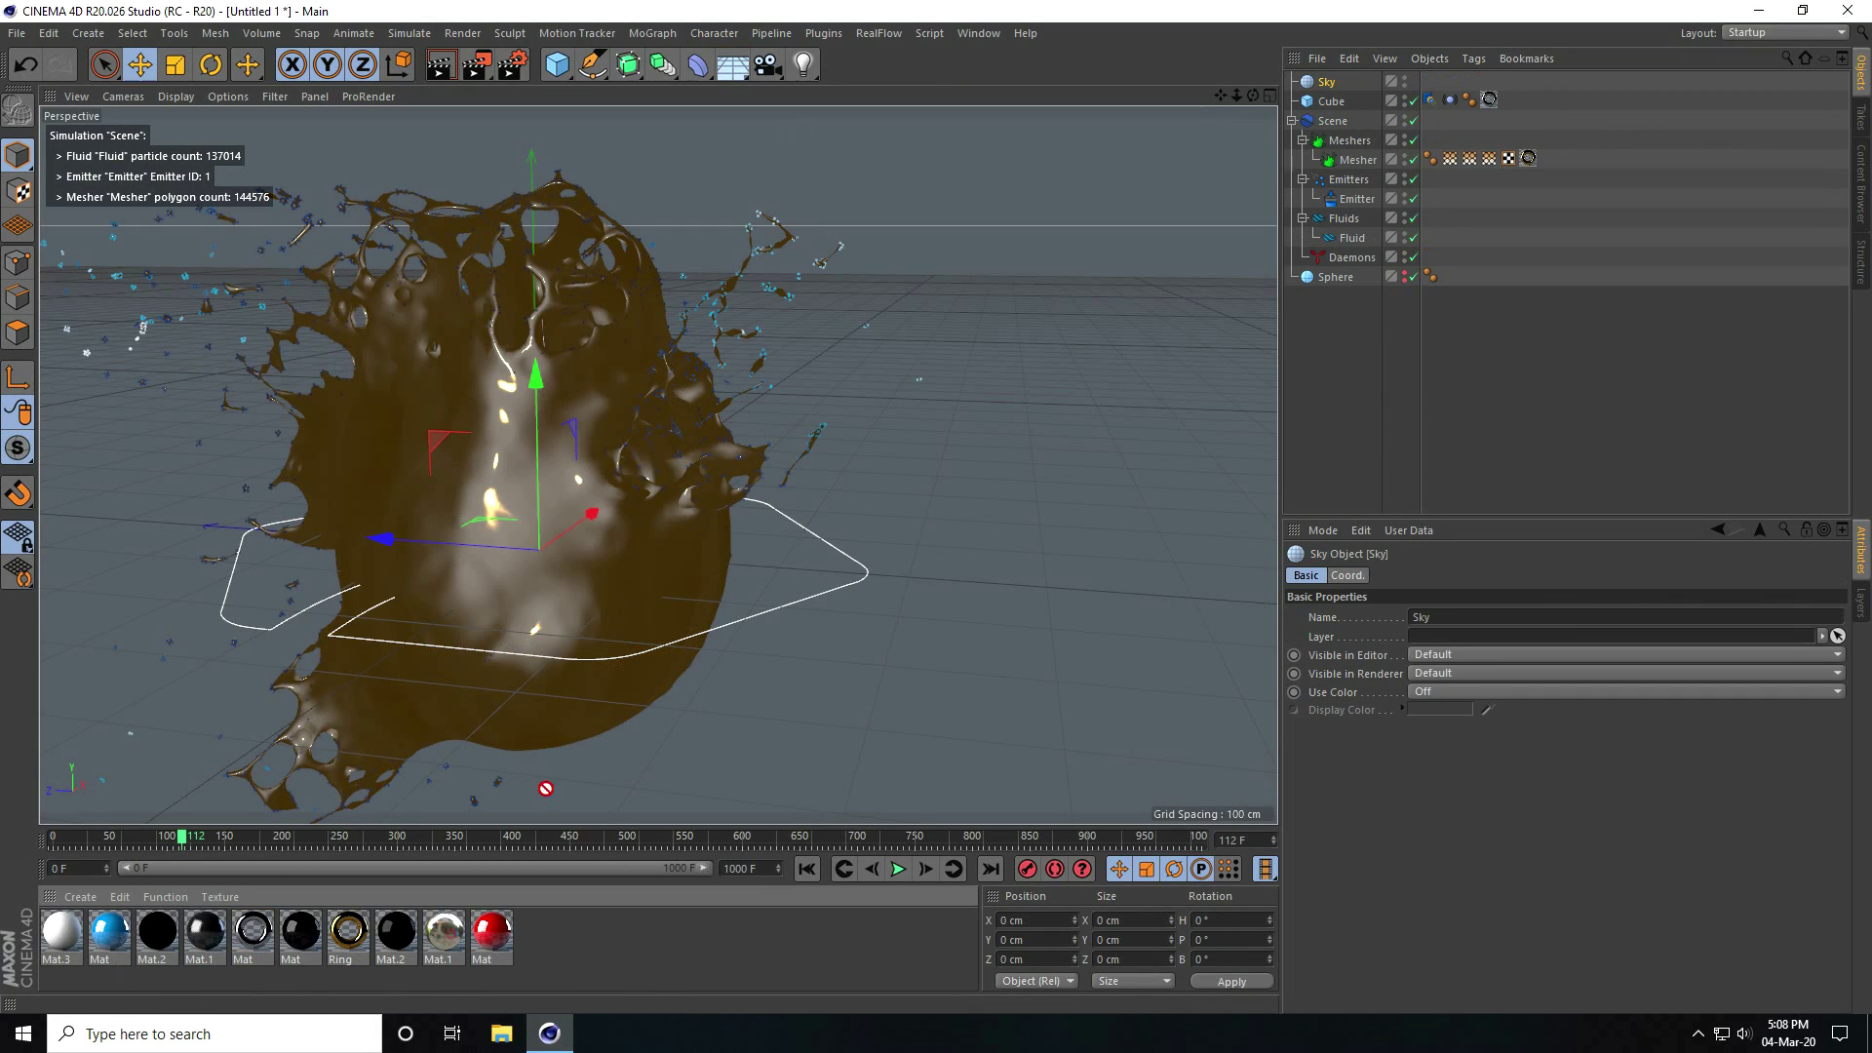
drag(1328, 82, 1329, 83)
Give the sky a Compositing tag with Seen by Camera off, then rewind to frame 0
right_click(1333, 86)
mouse_move(1384, 95)
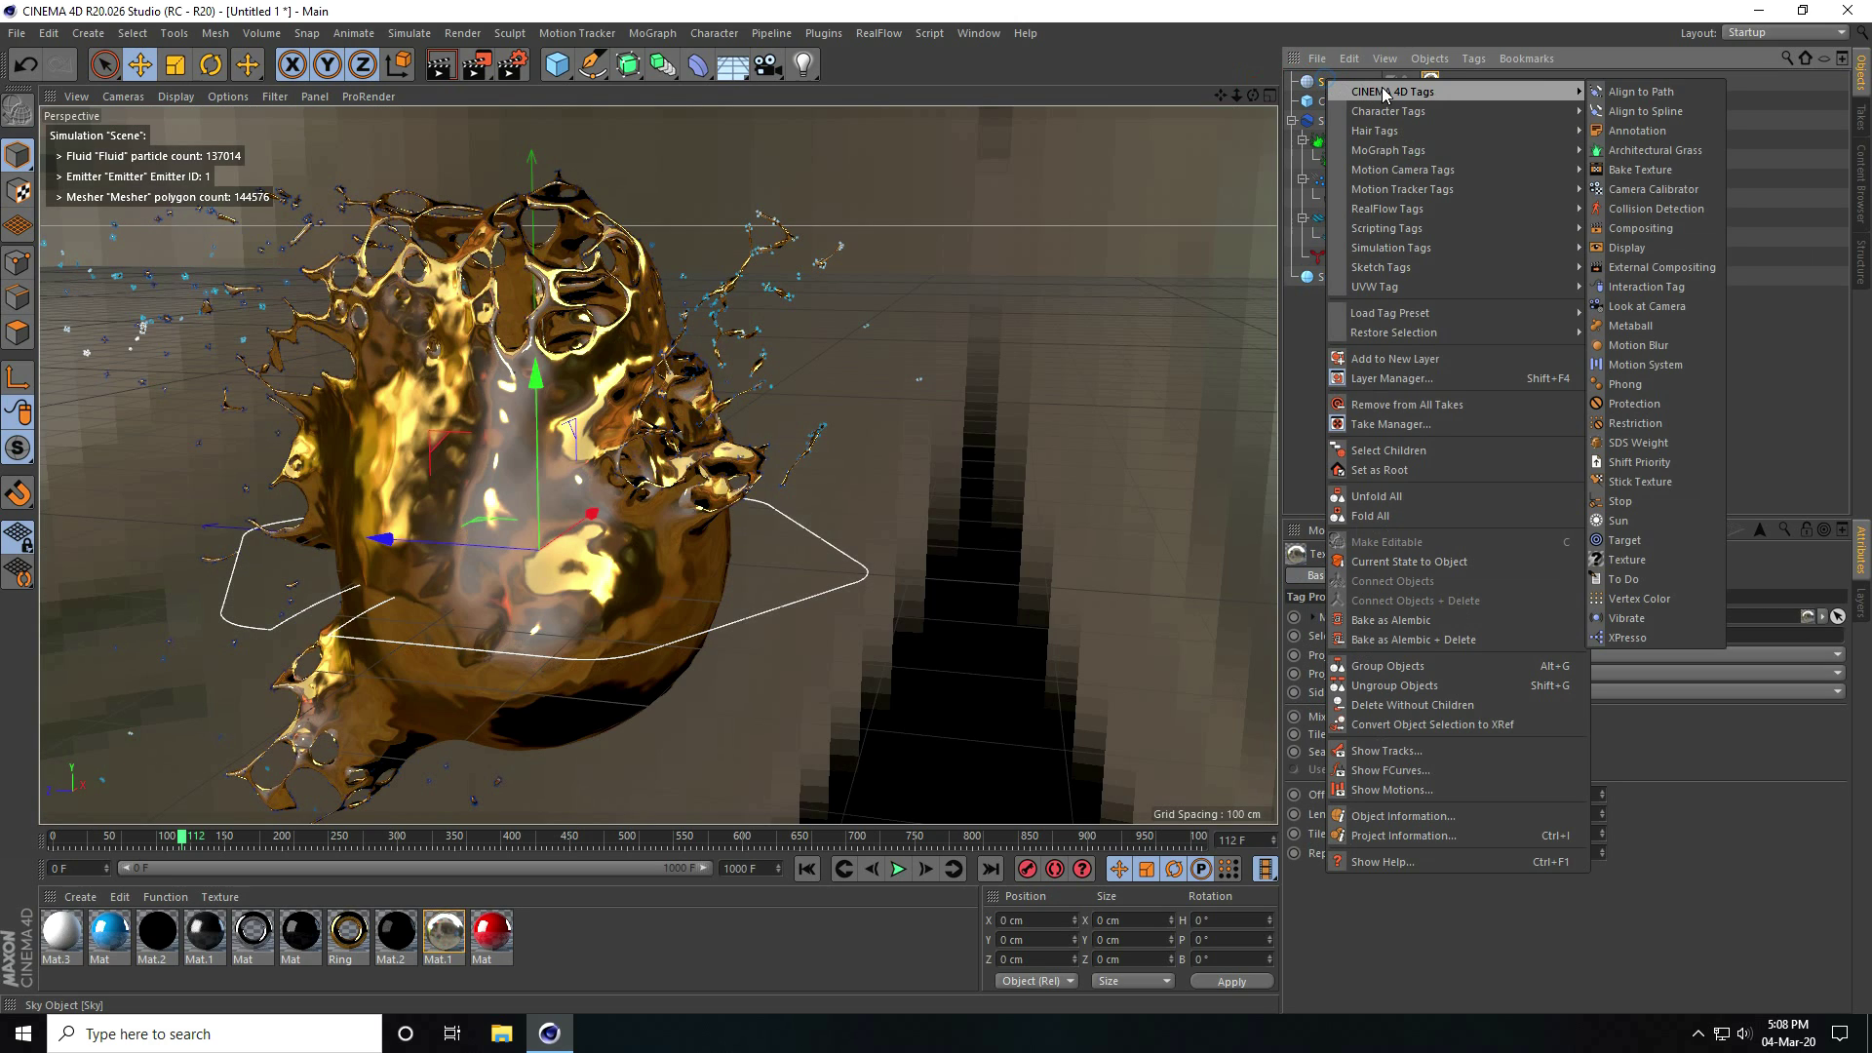
click(1650, 228)
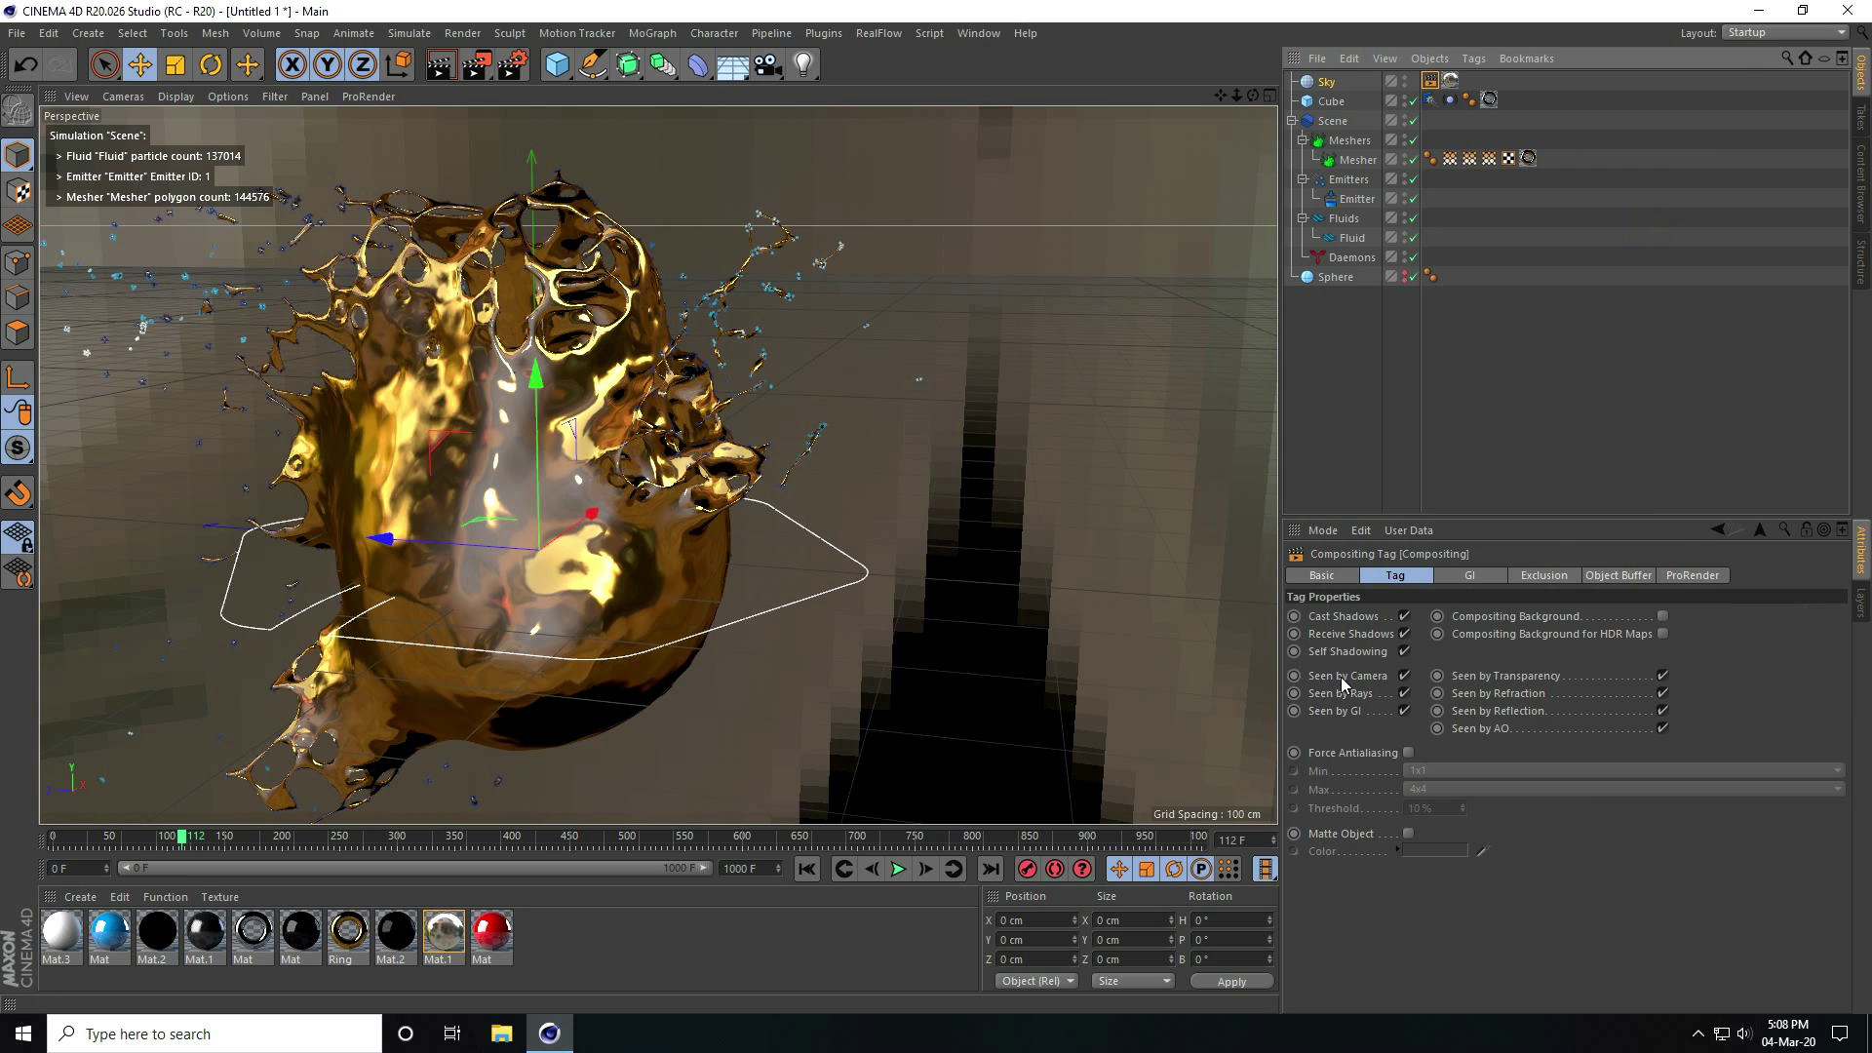
click(1404, 675)
alt+drag(838, 450, 646, 447)
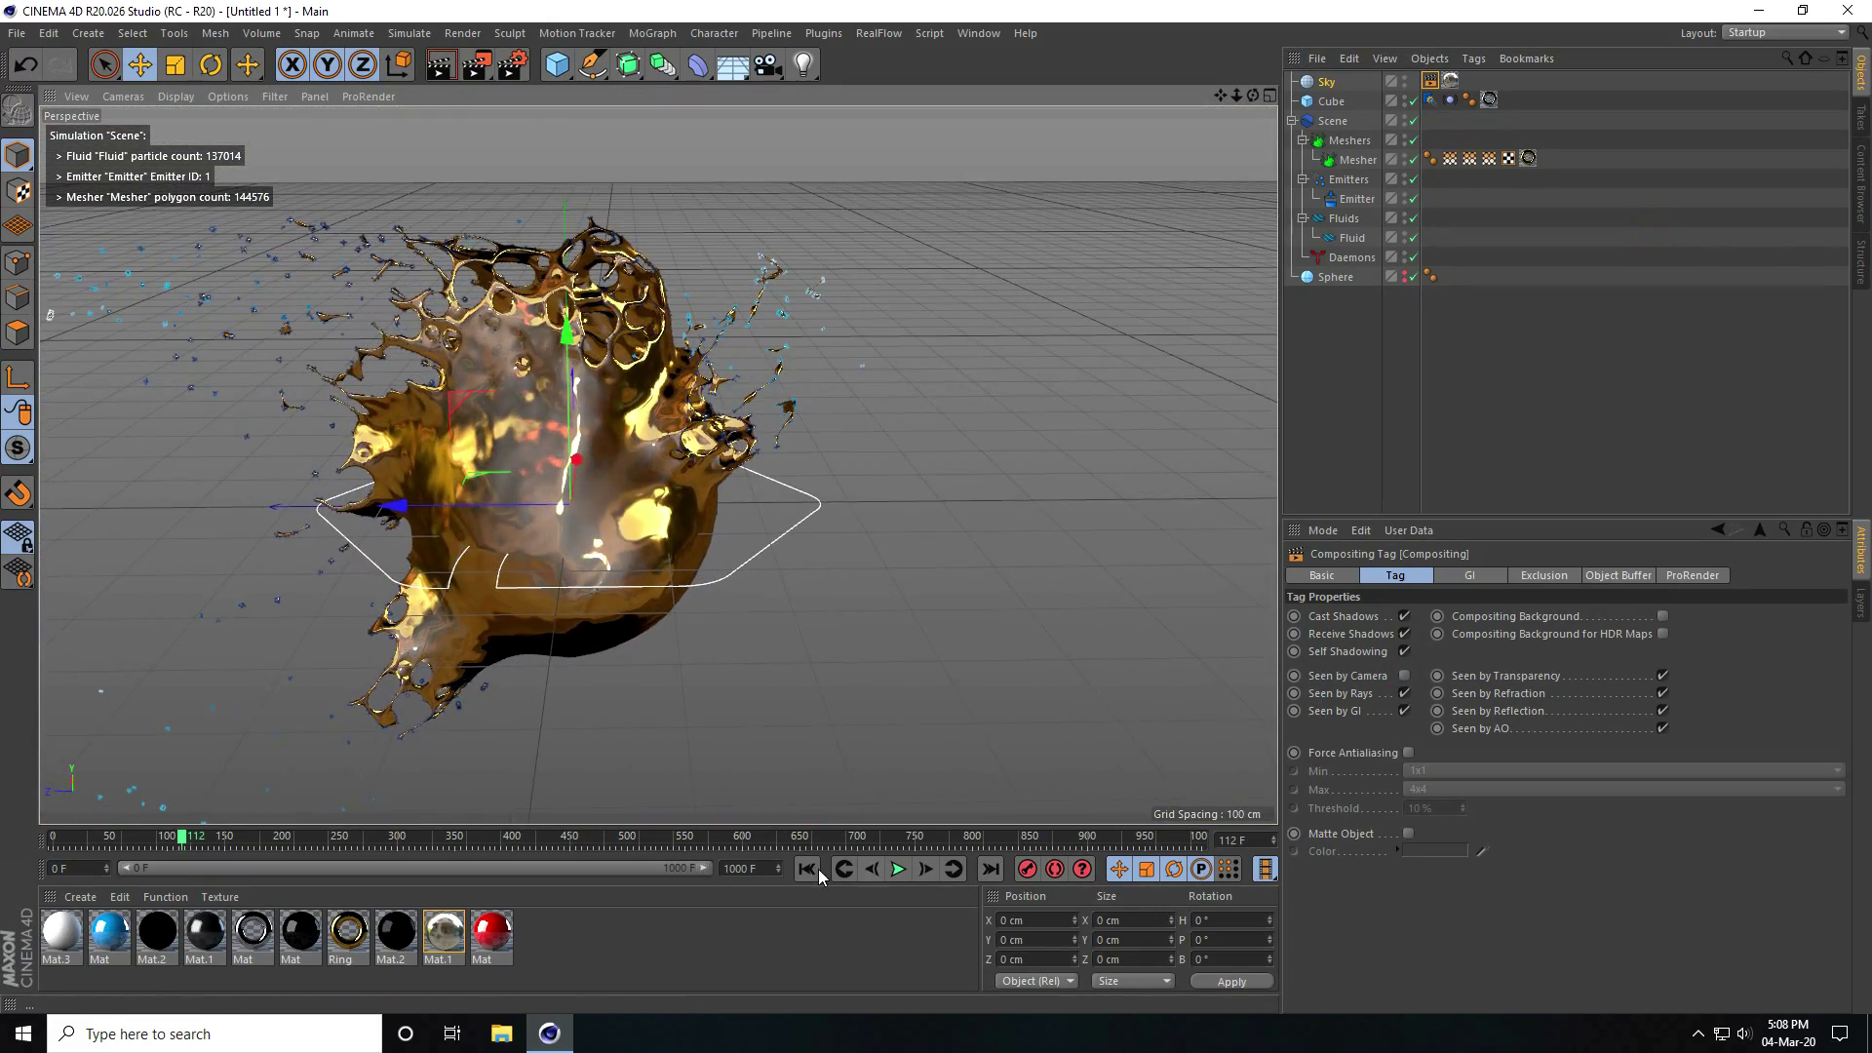
click(806, 869)
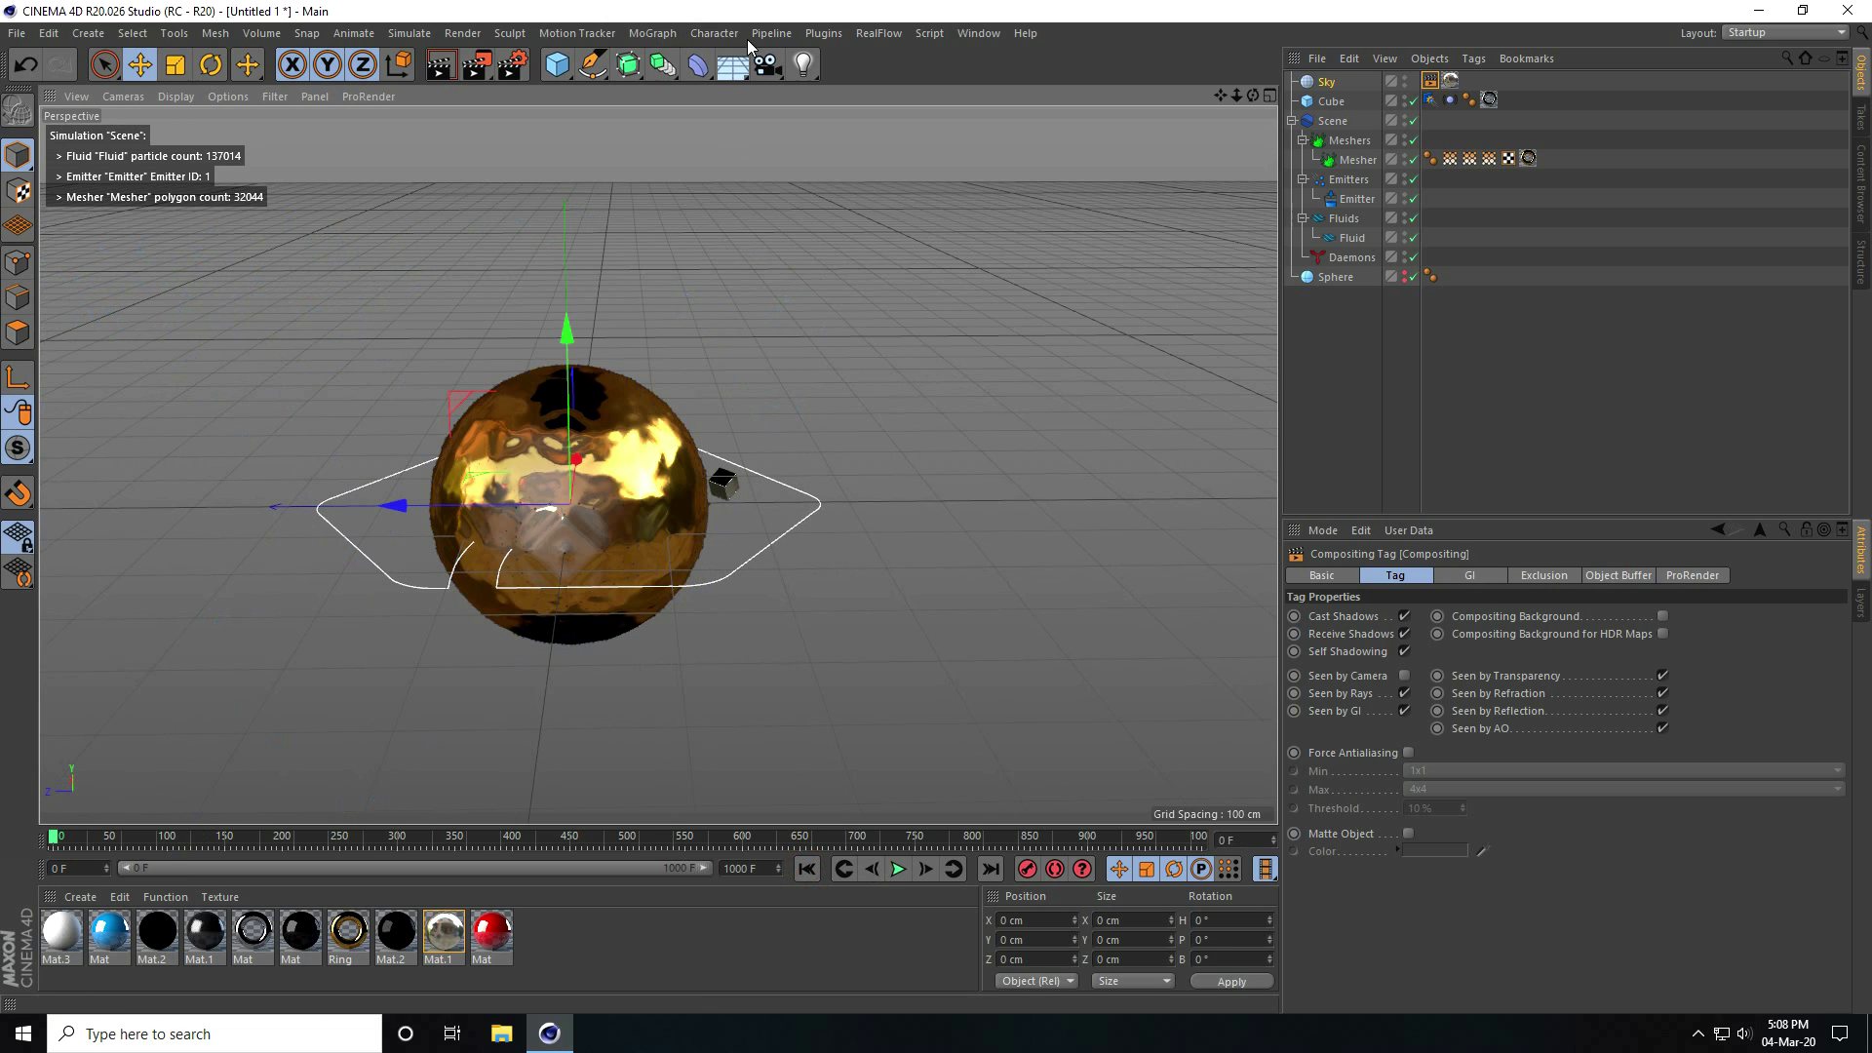
Add a Camera, look through it, and frame the gold sphere beside the cube
click(771, 68)
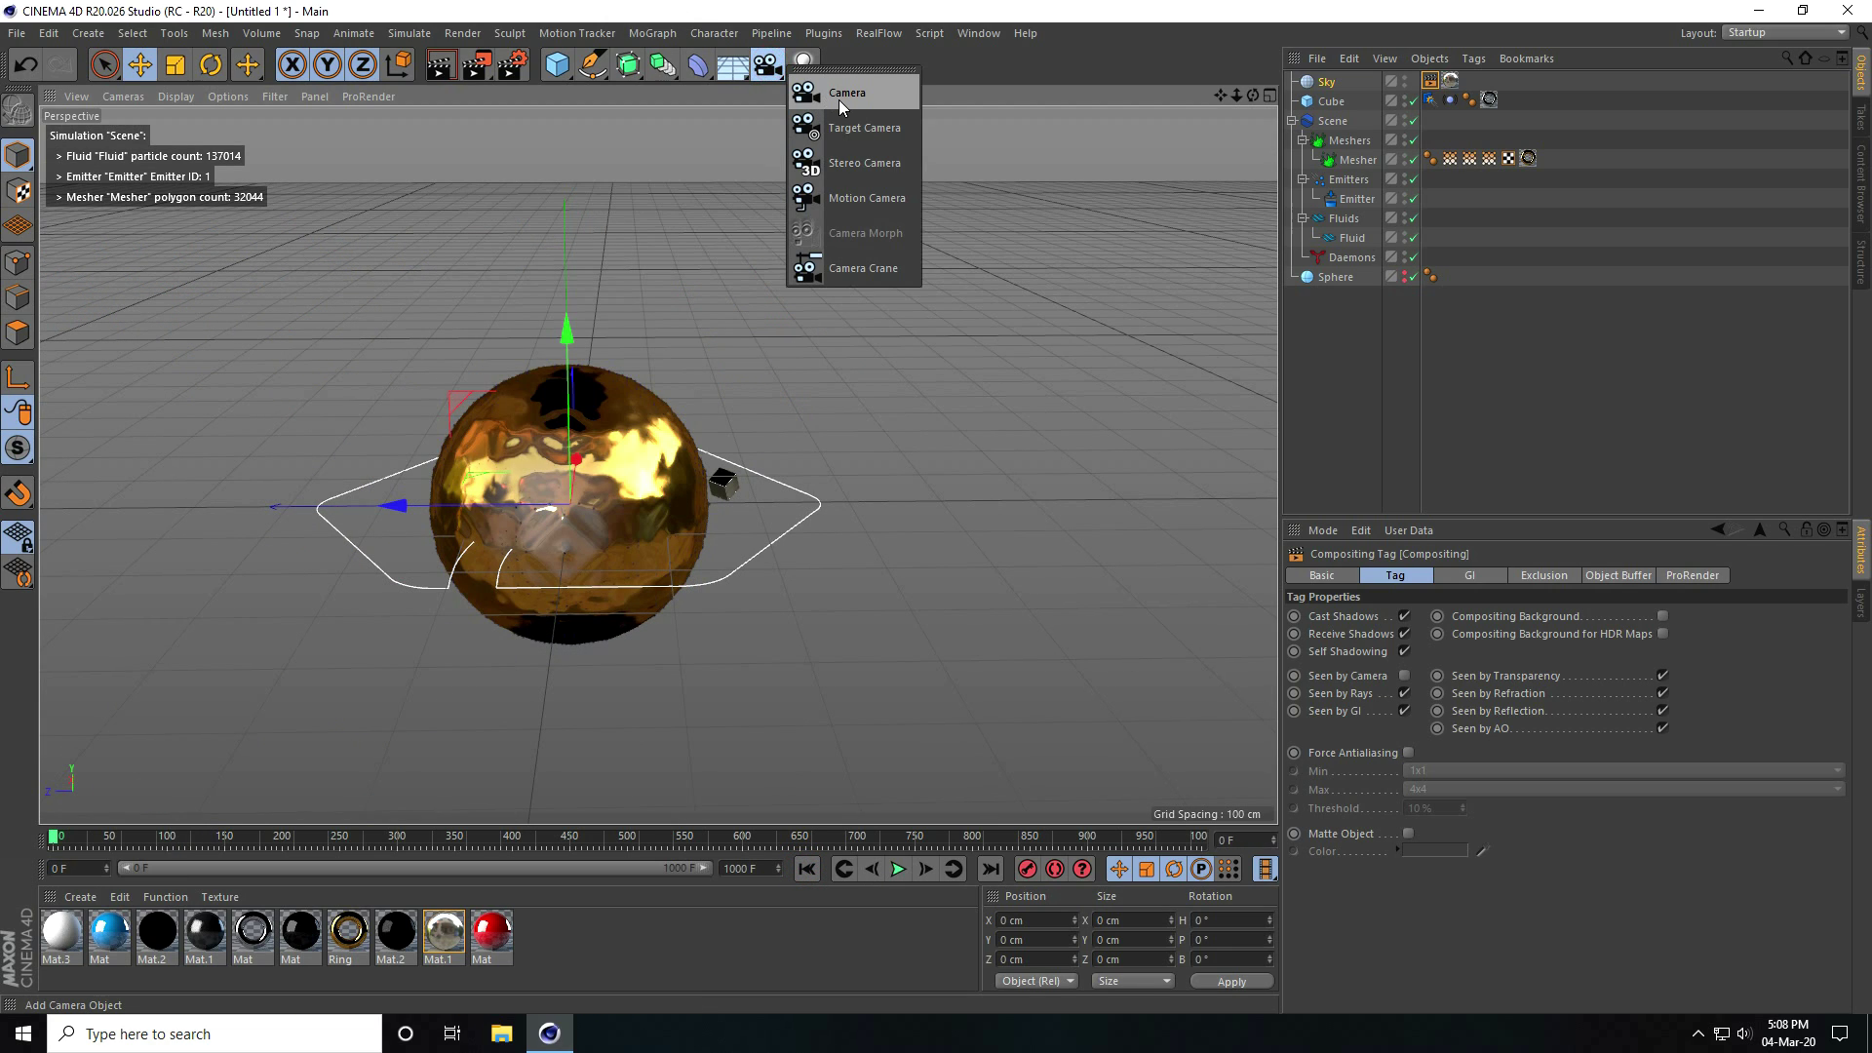
click(839, 100)
click(1412, 83)
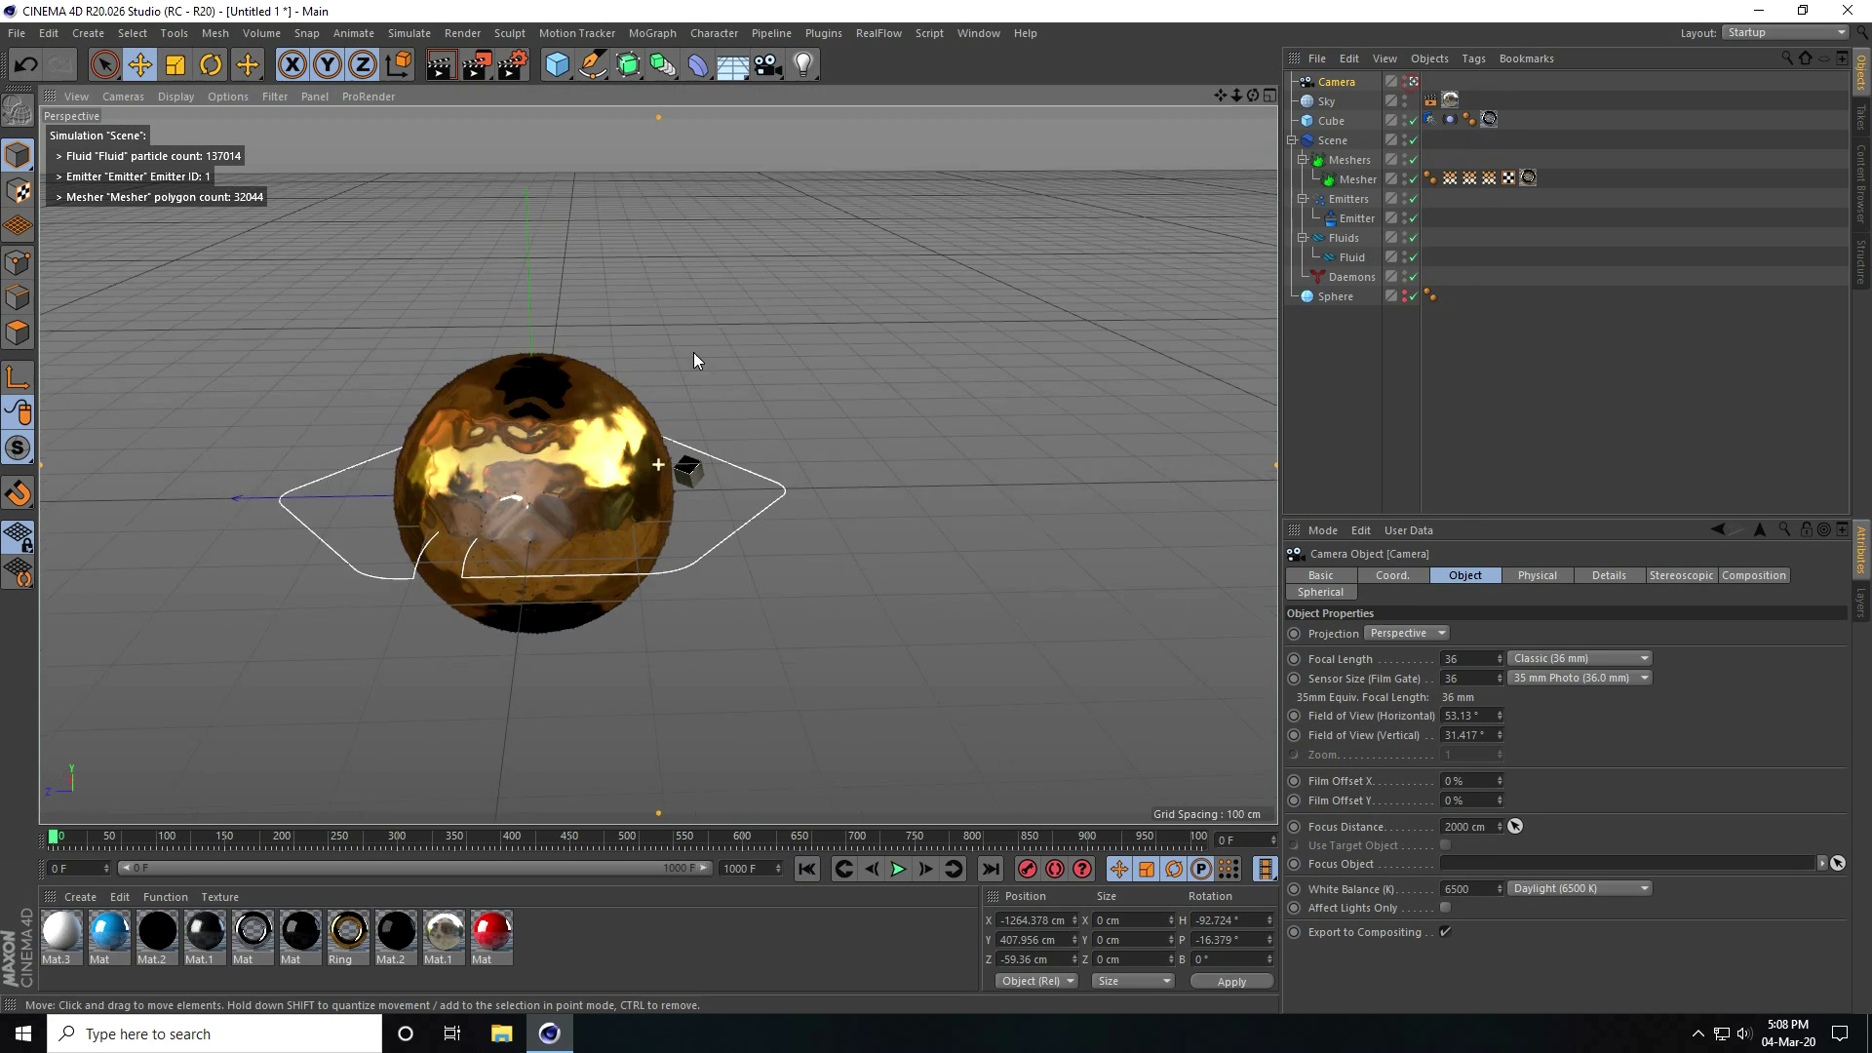
alt+drag(694, 353, 934, 458)
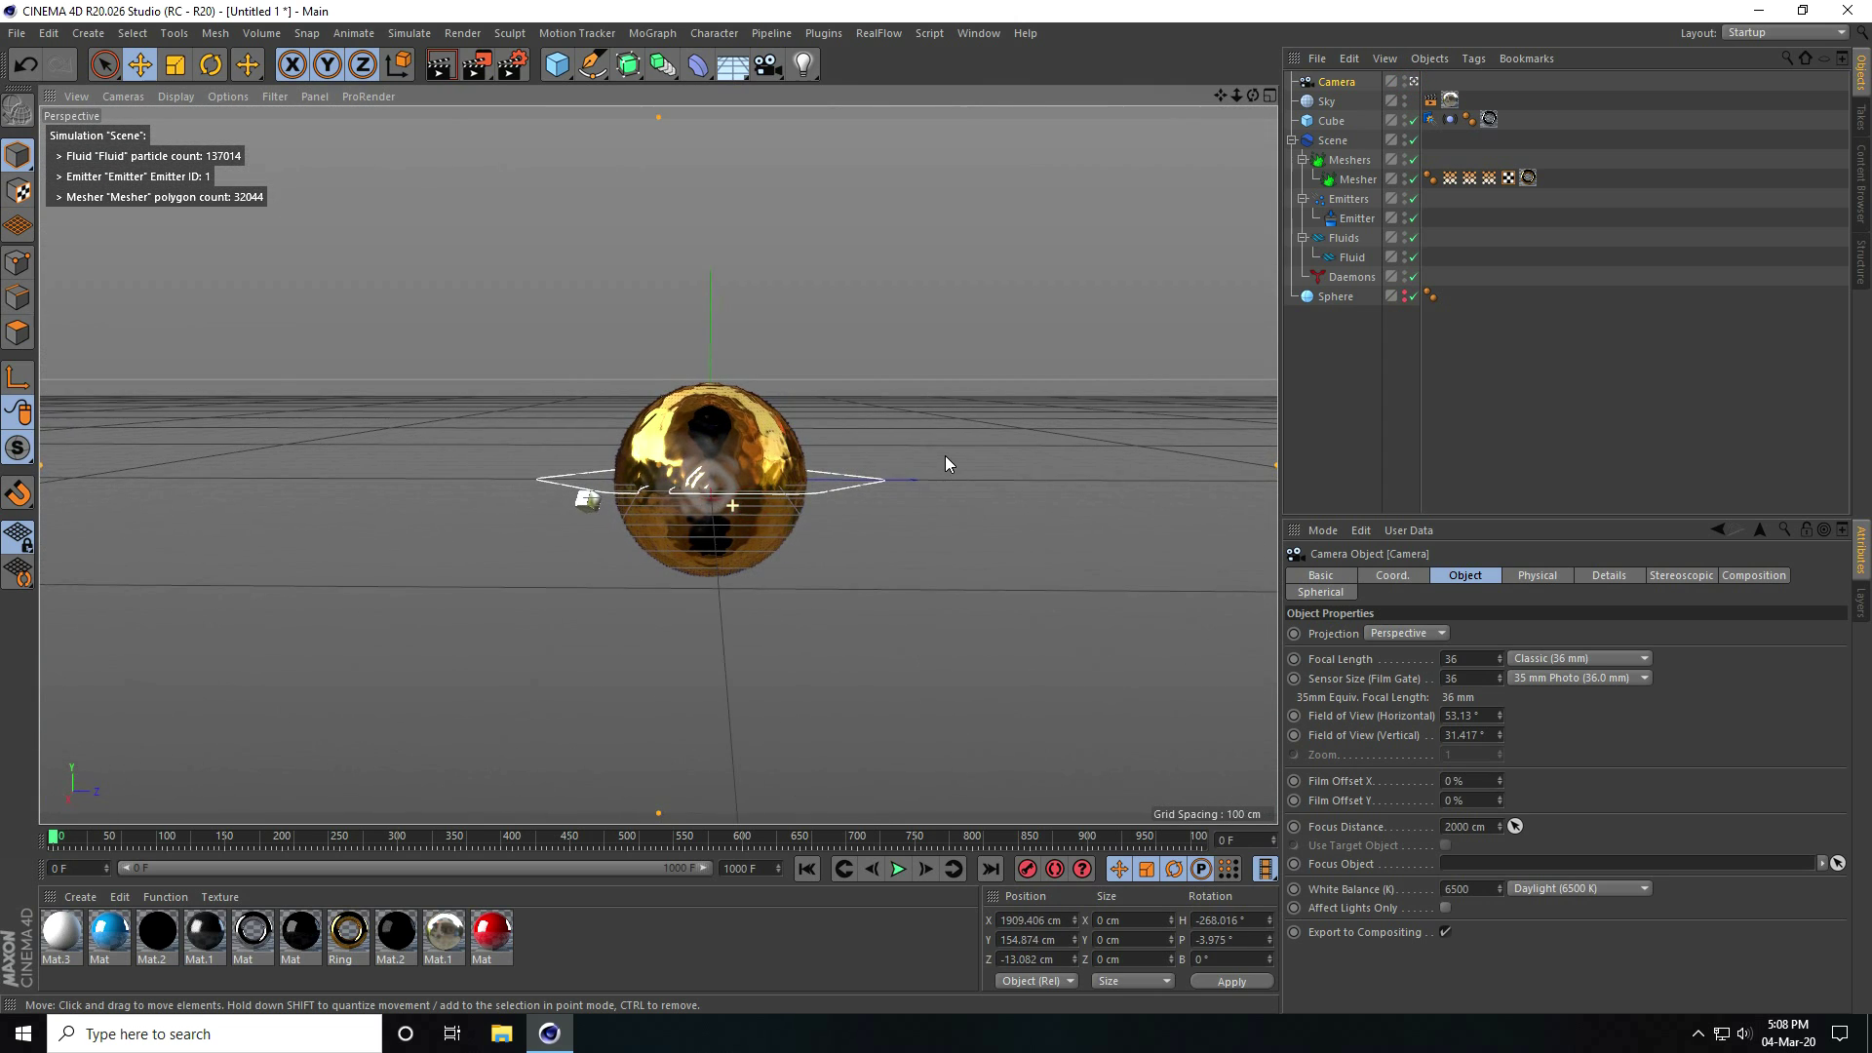
scroll(815, 454, up, 6)
scroll(674, 394, down, 6)
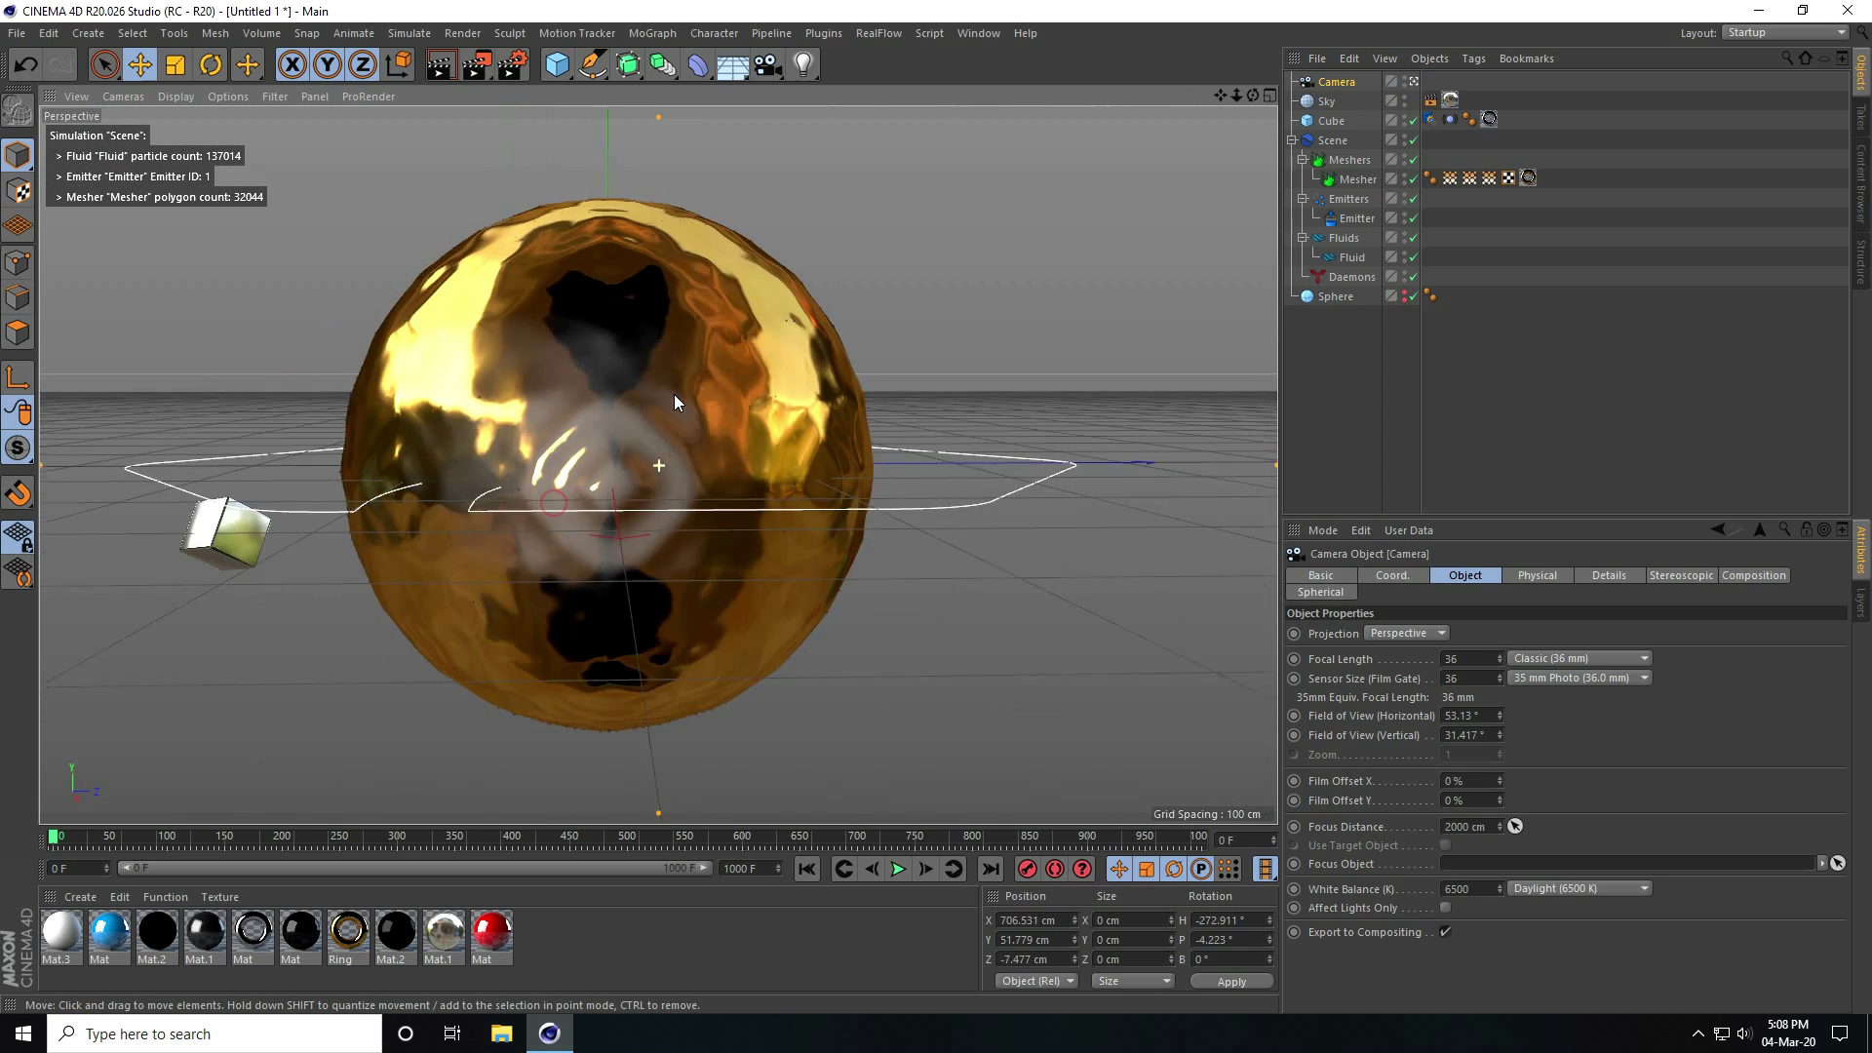
alt+drag(603, 464, 601, 464)
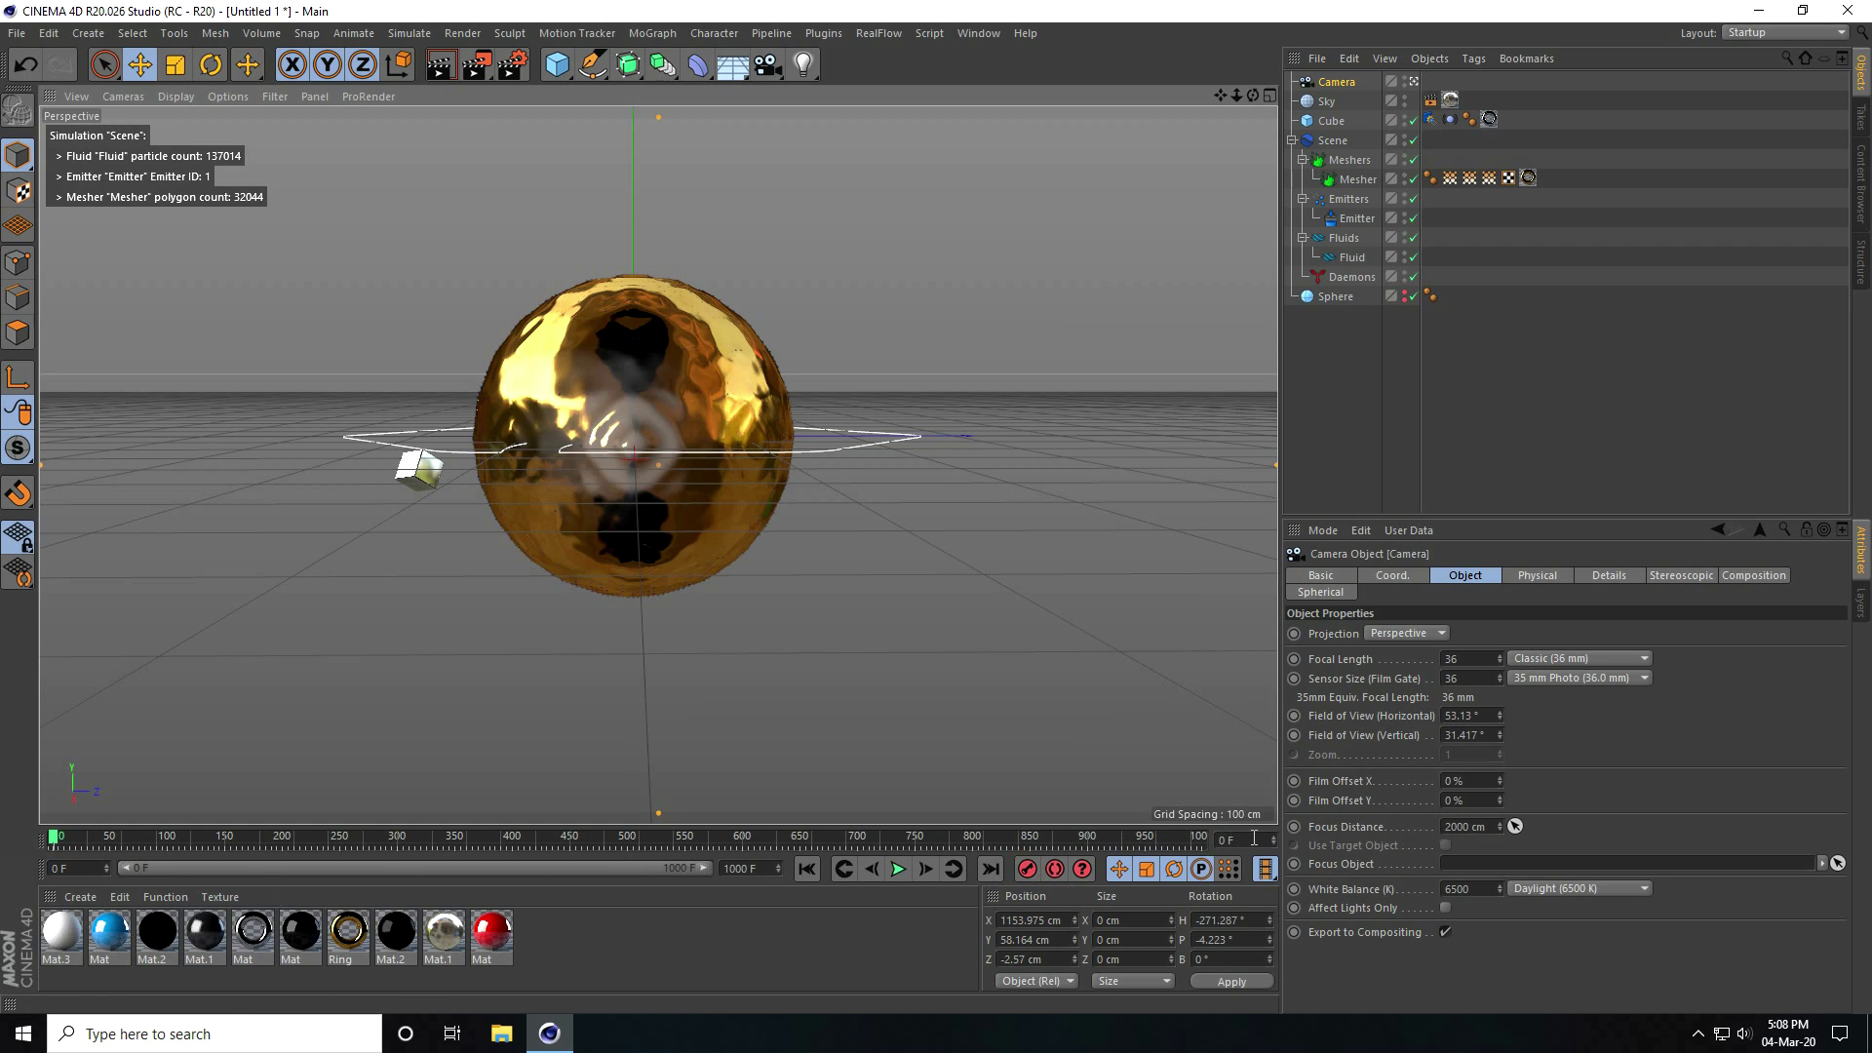
Raise the animation end frame to 200, then 500, while orbiting the camera view
key(Return)
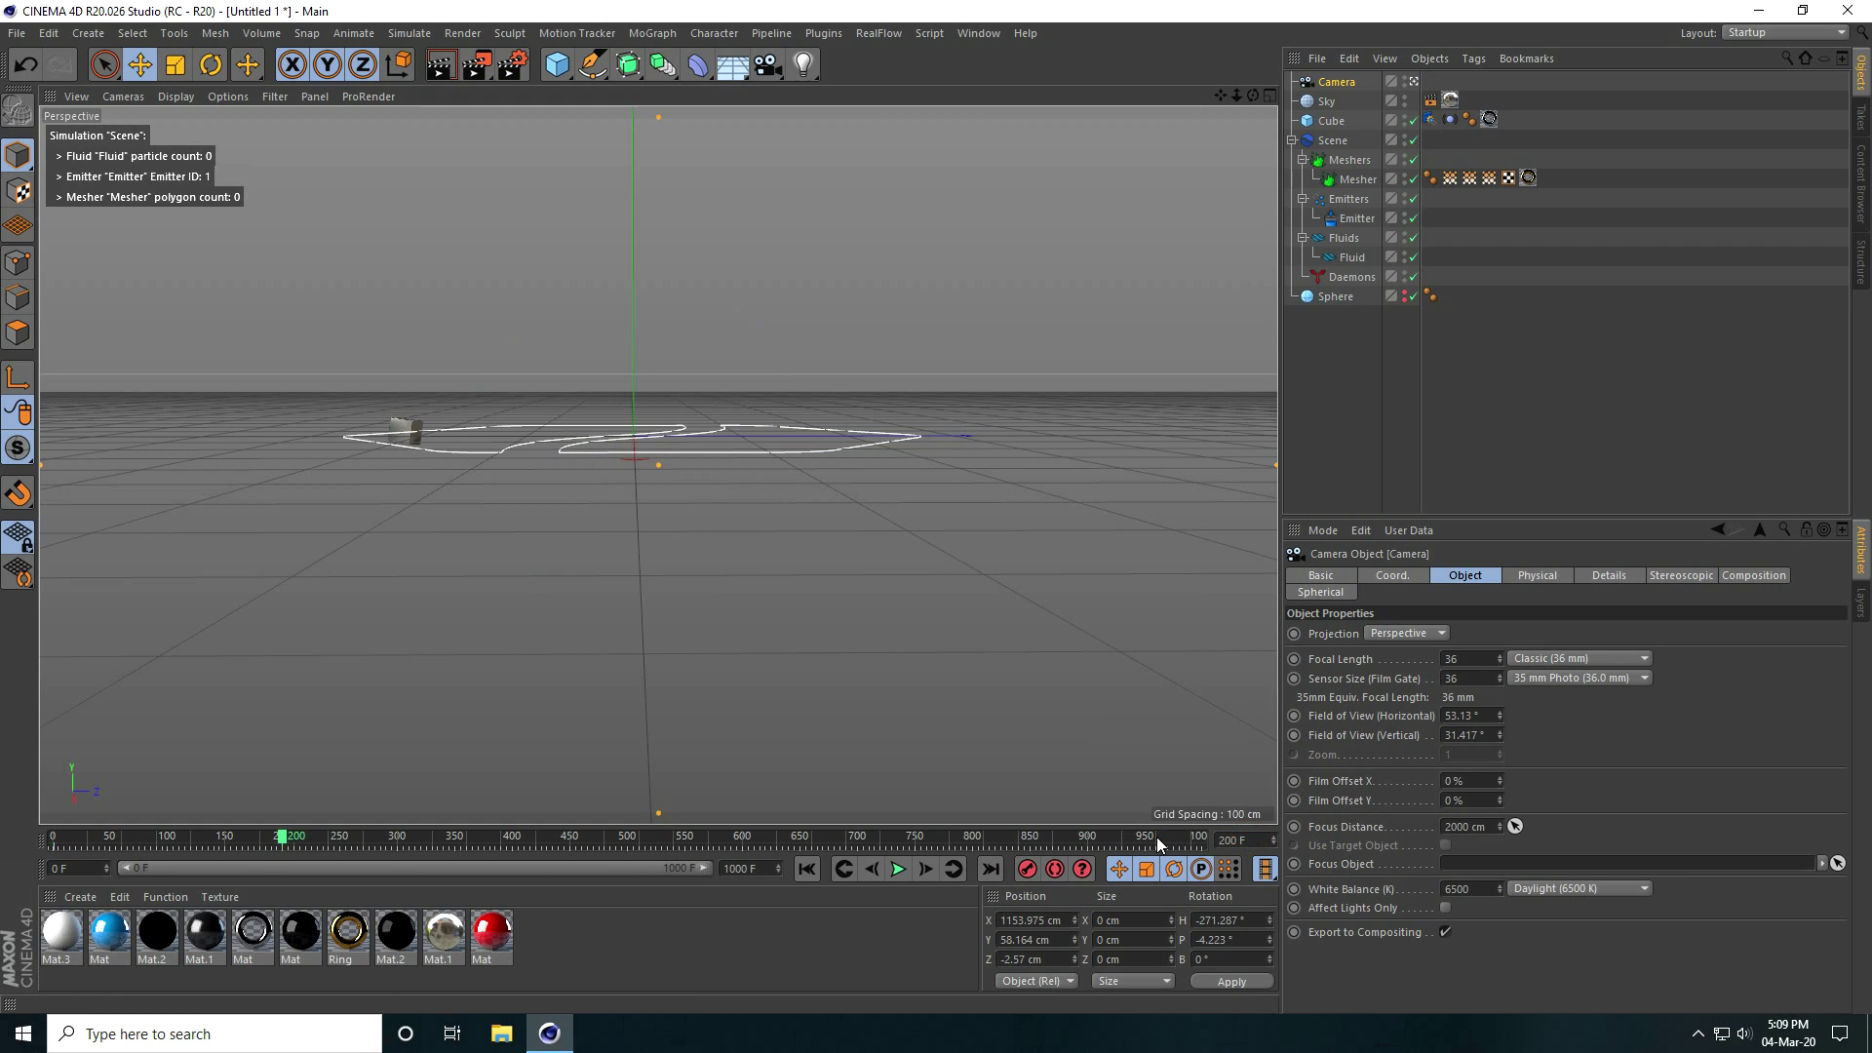
alt+drag(663, 503, 536, 550)
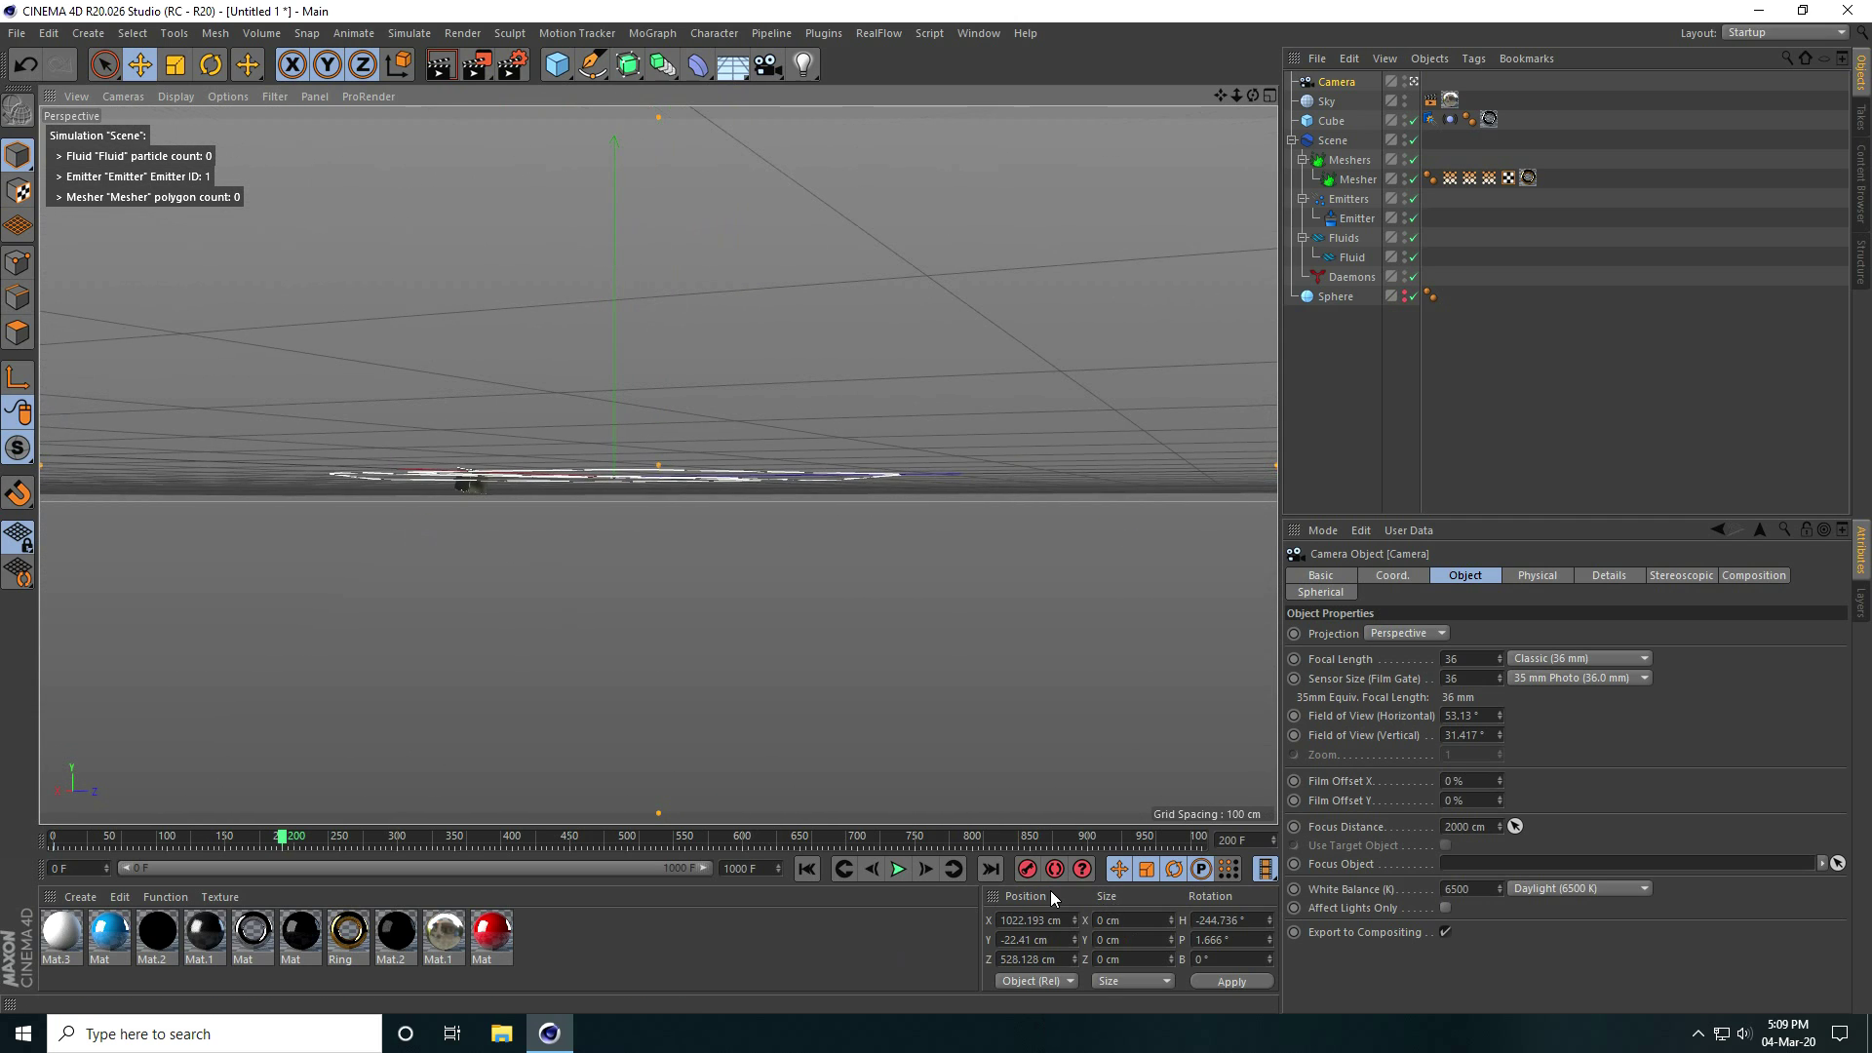
click(1230, 839)
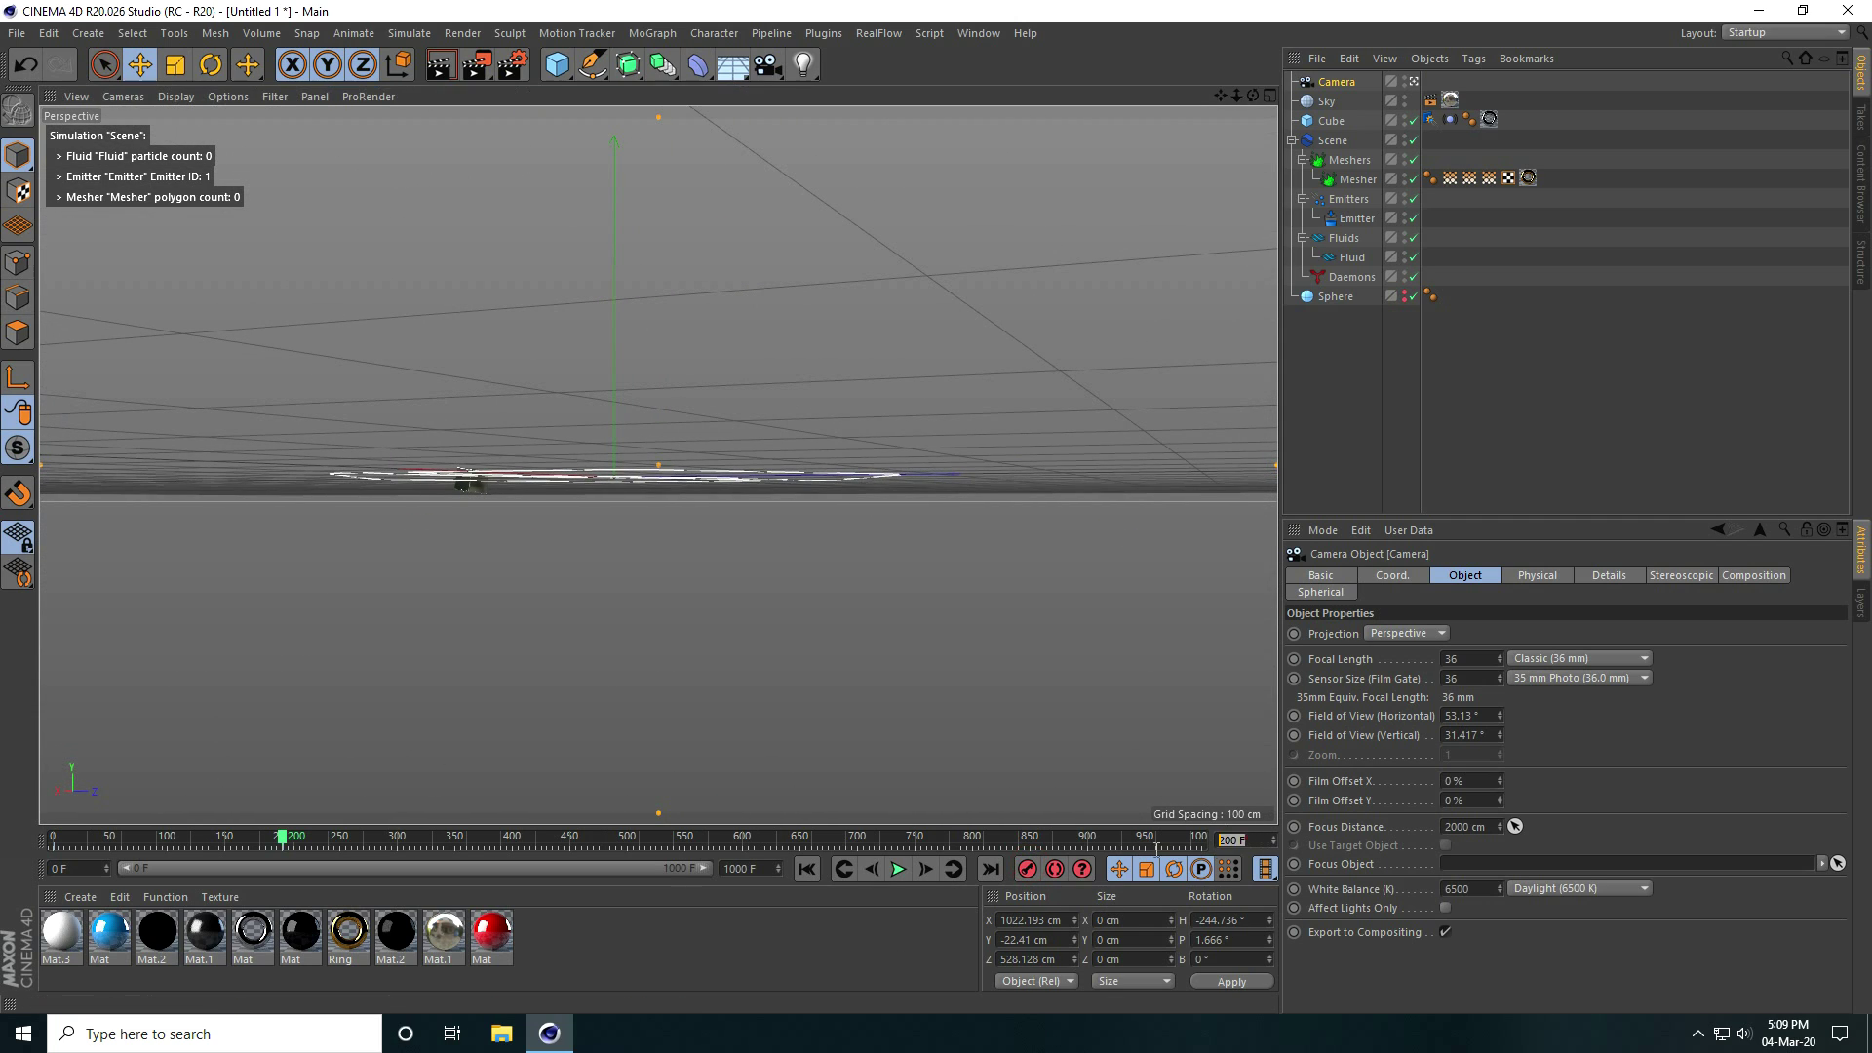
text(500)
key(Return)
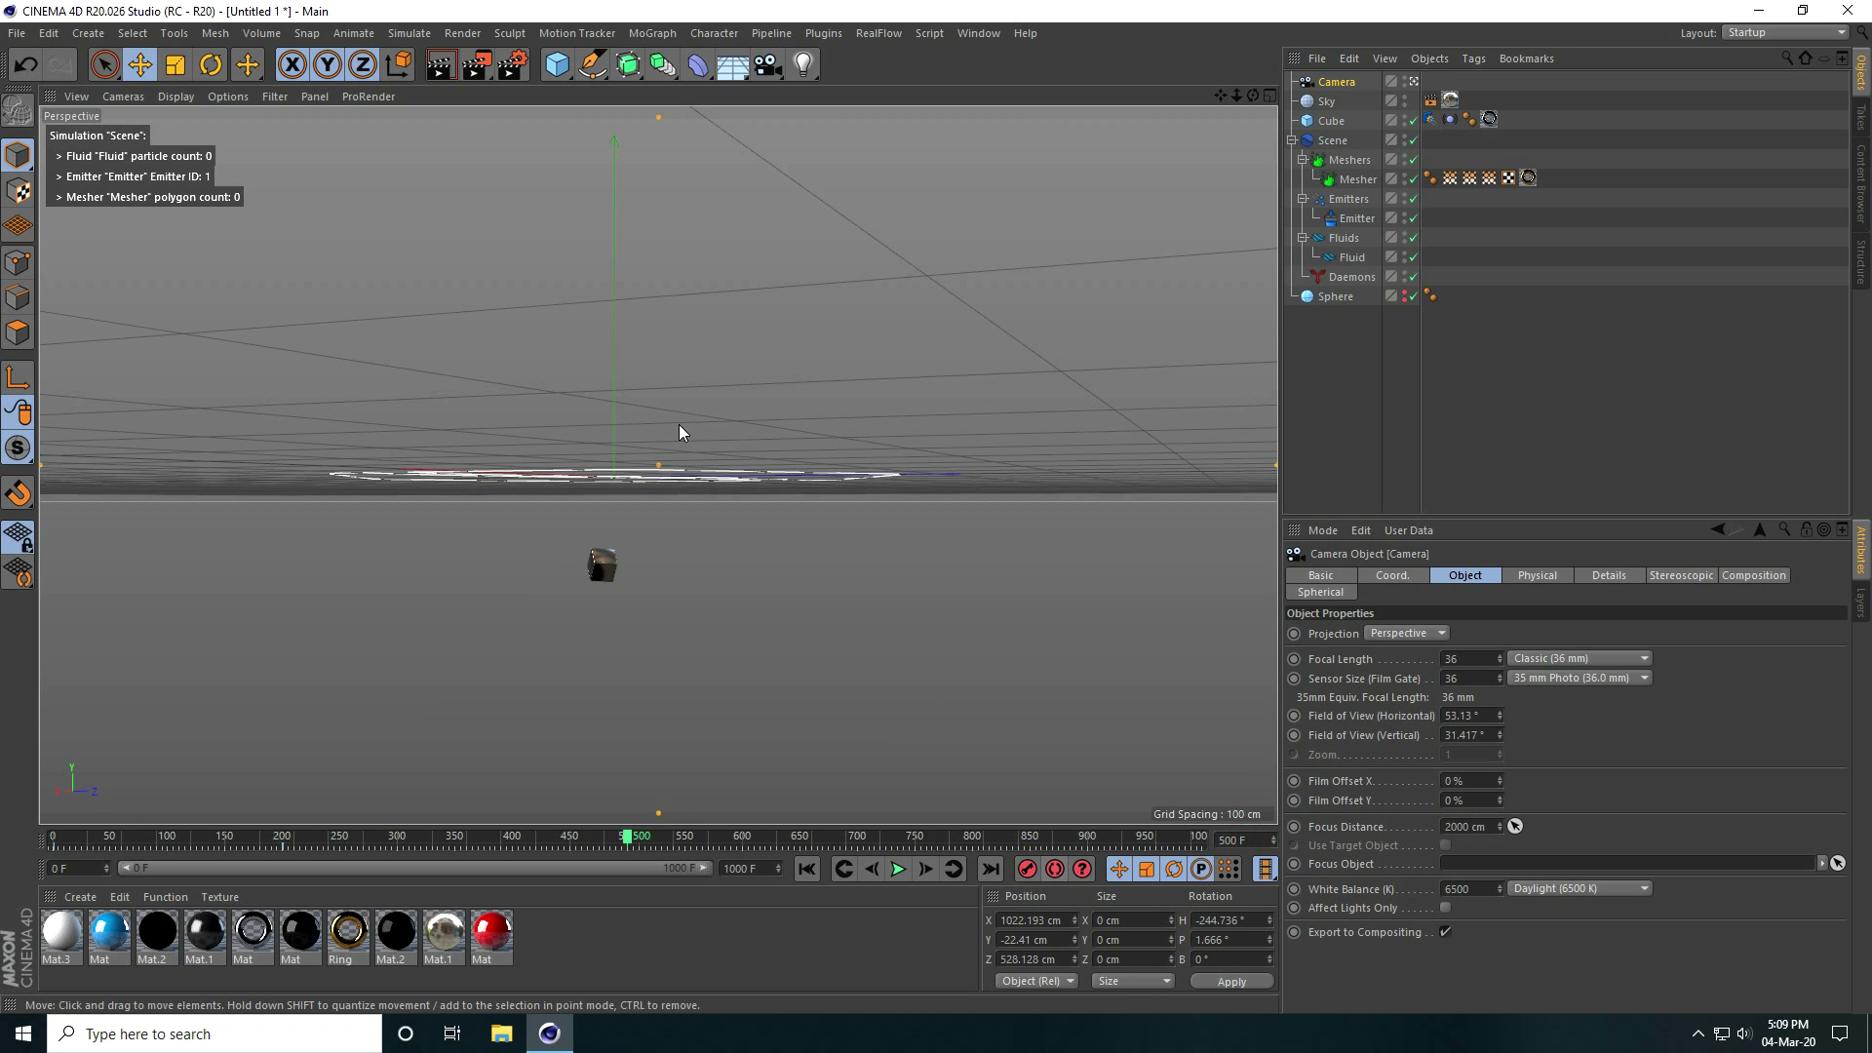
alt+drag(610, 475, 653, 542)
alt+middle_drag(653, 549, 733, 537)
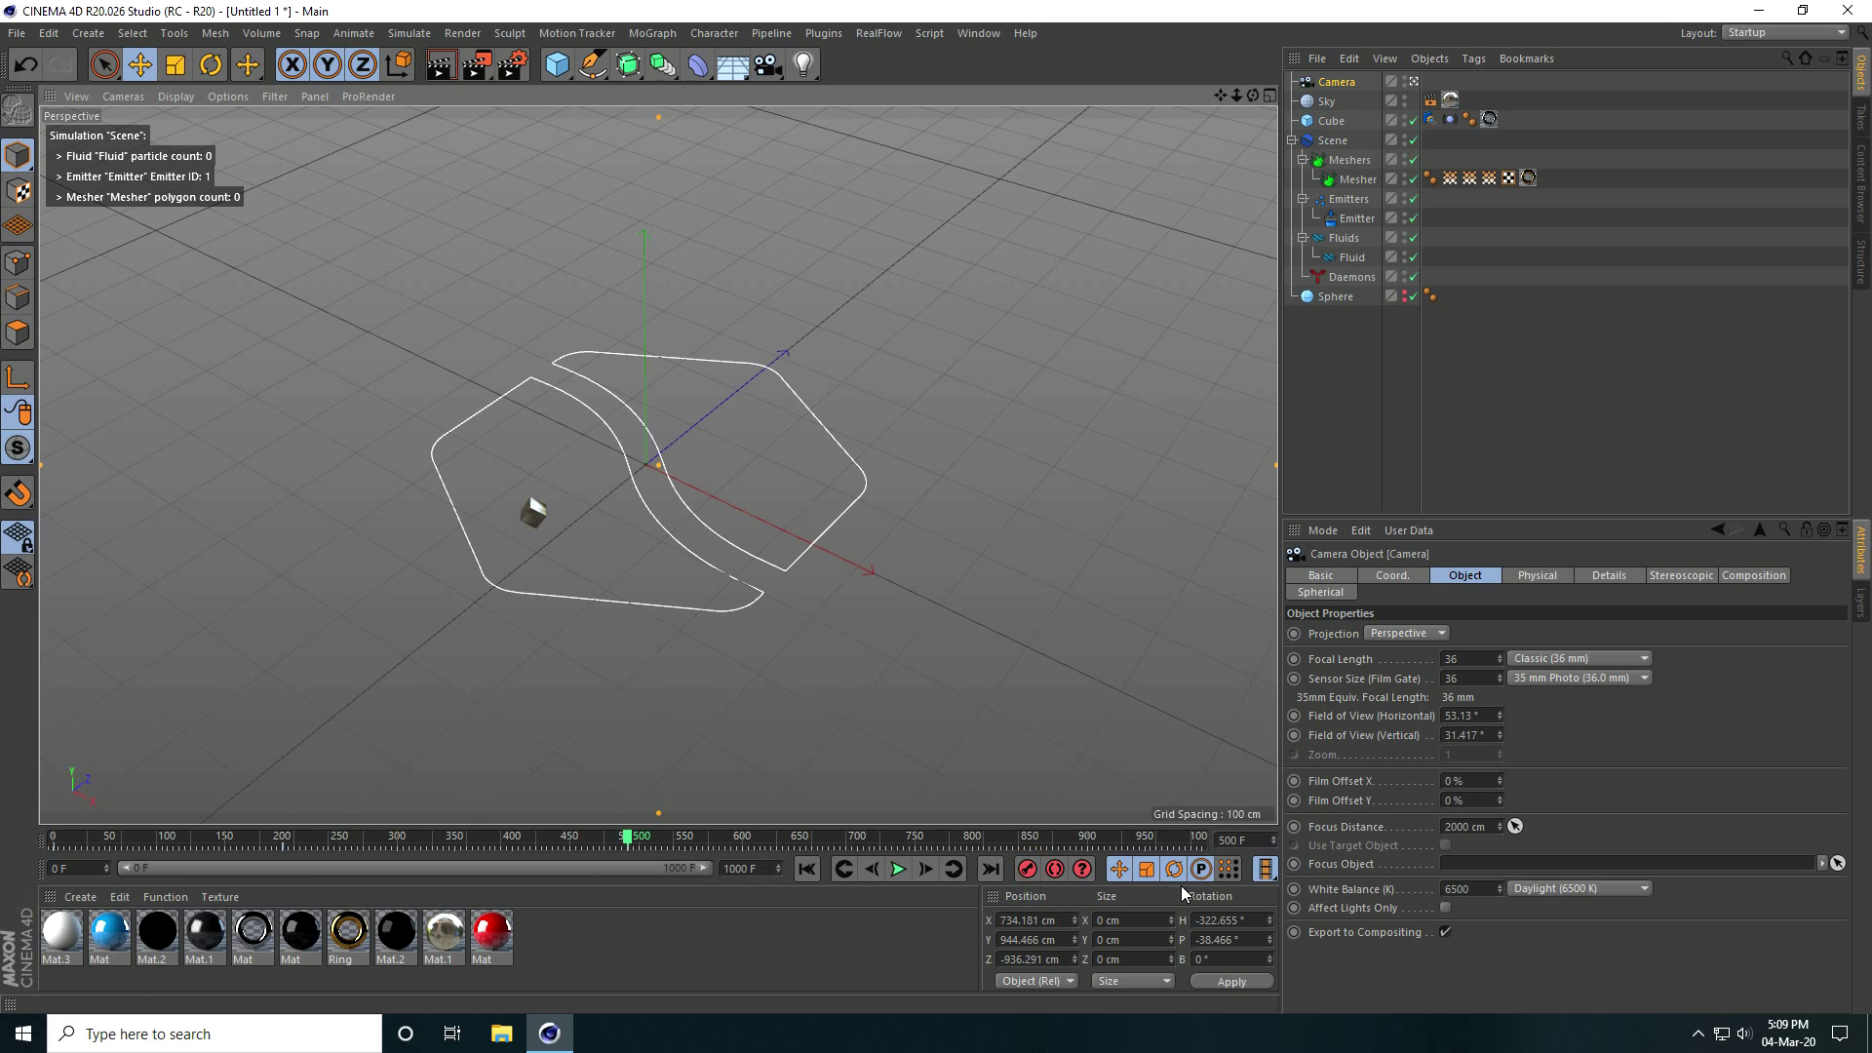
Set the end frame to 800, move the camera closer and lower, and record a keyframe
double_click(1233, 839)
text(800)
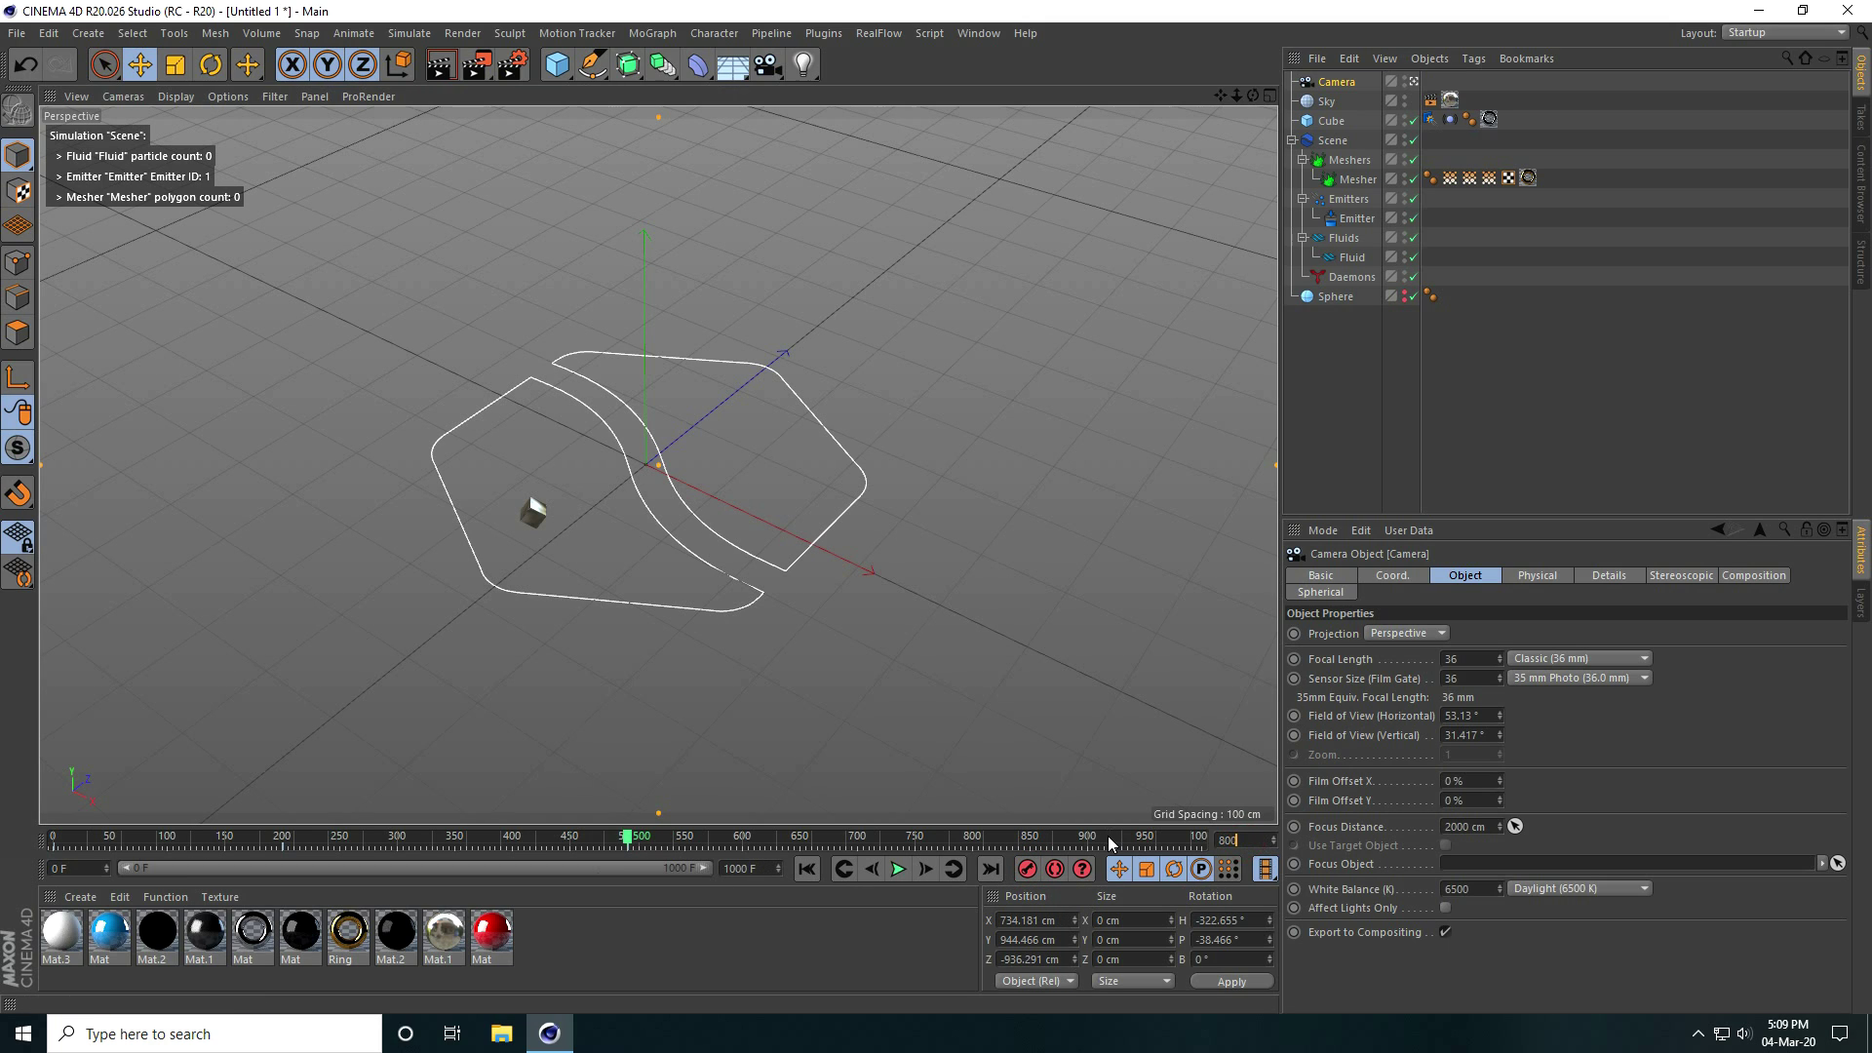
key(Return)
alt+drag(515, 553, 838, 205)
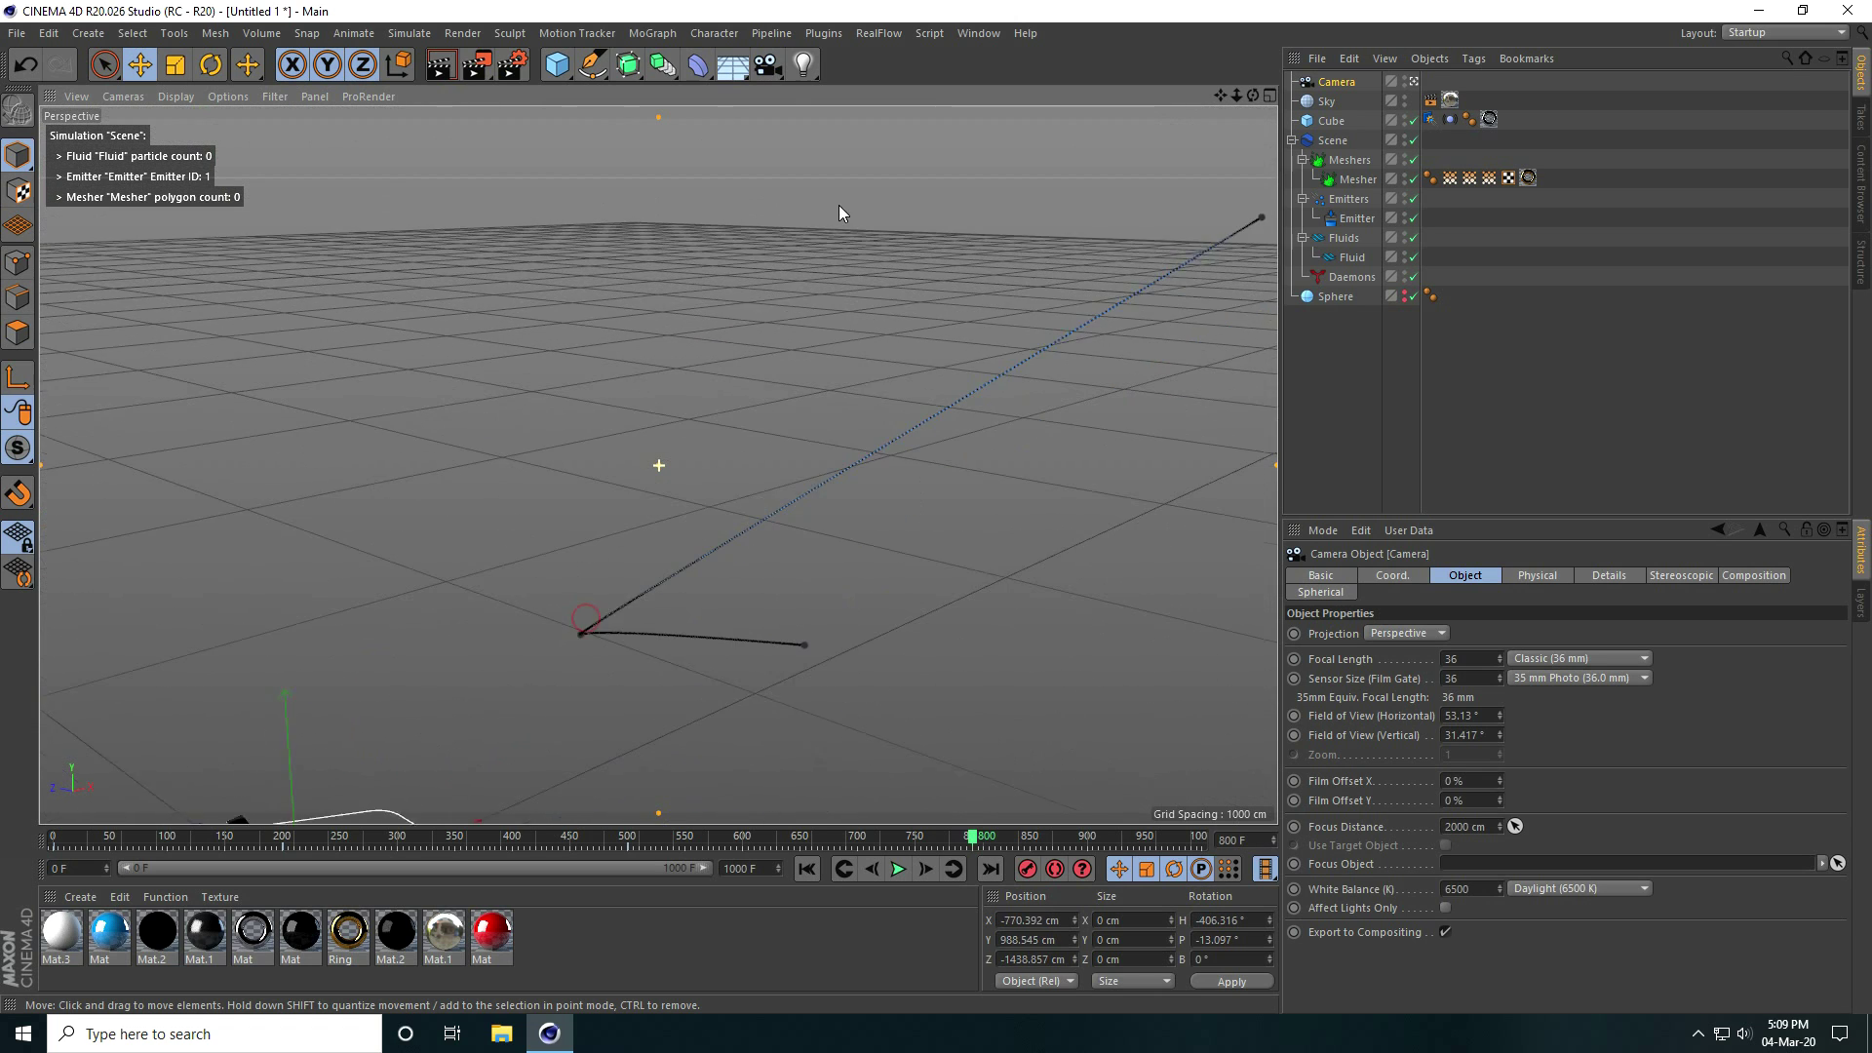
alt+right_drag(838, 204, 780, 735)
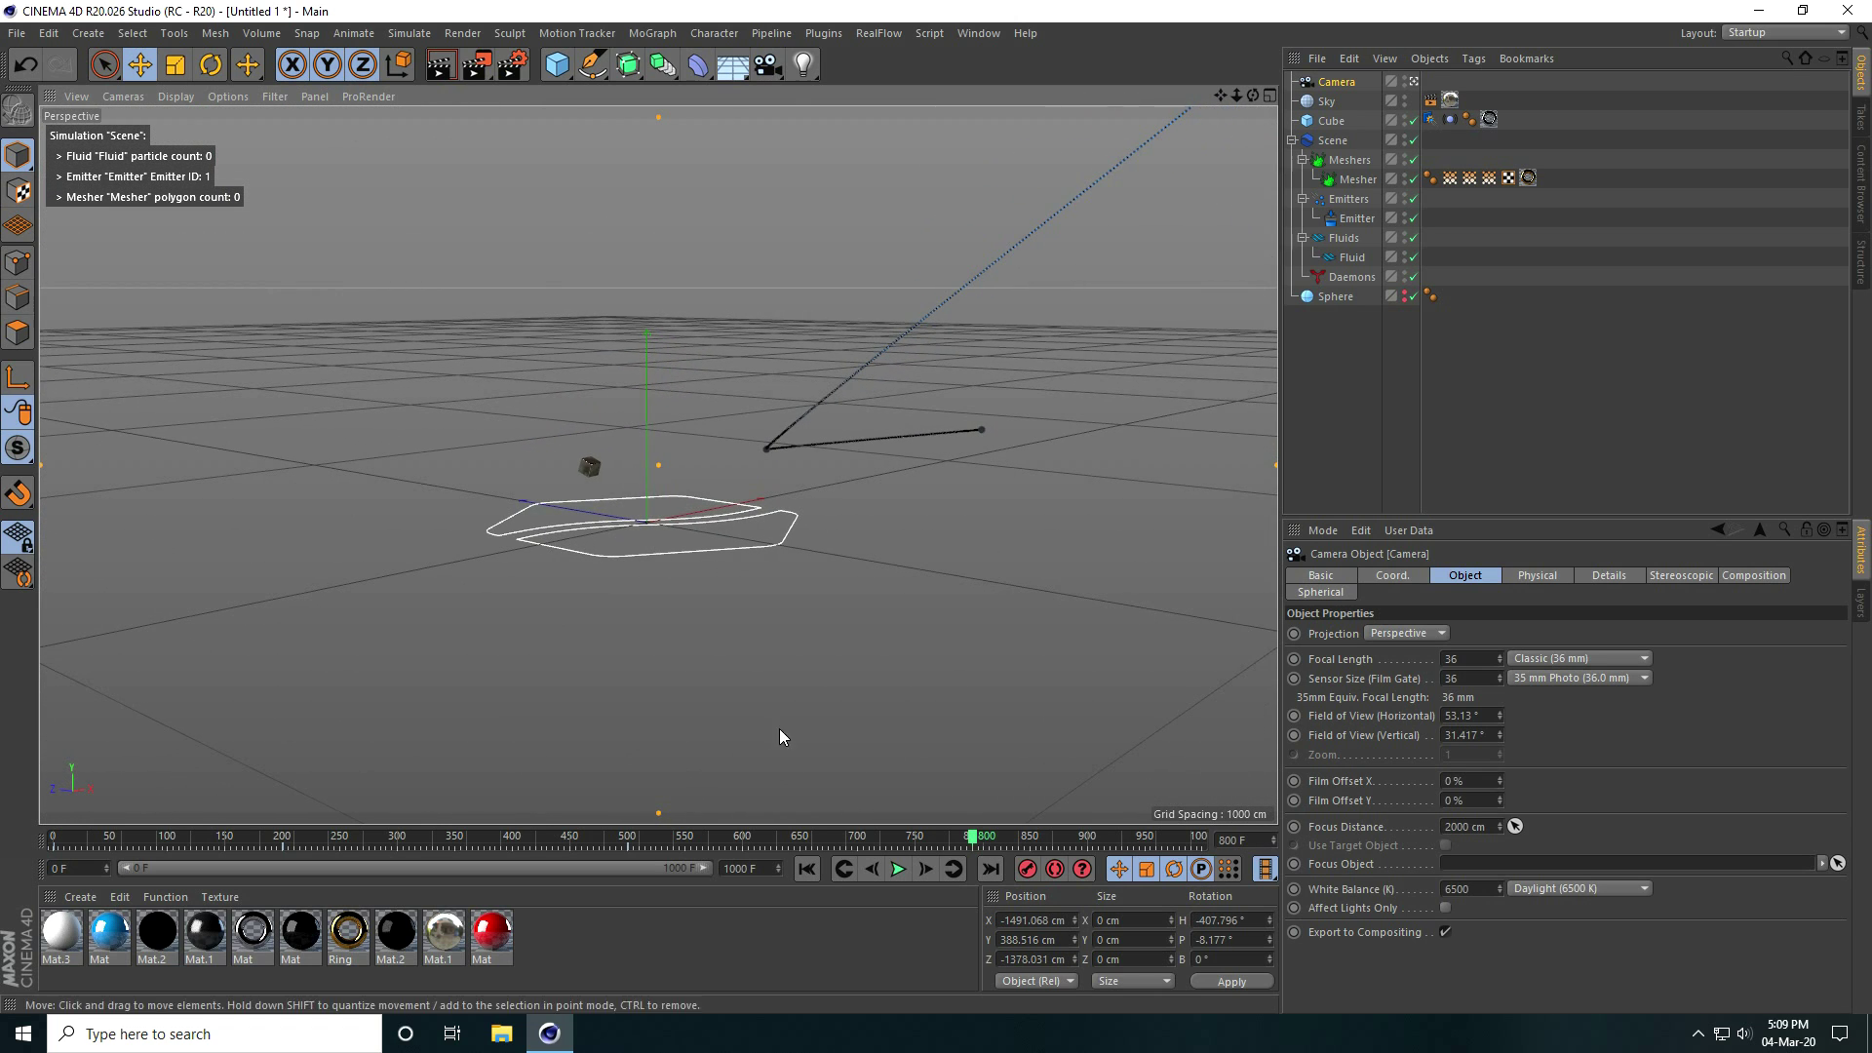
click(1027, 870)
Set the end frame to 1000, orbit the camera to a new angle, and return to frame 0
click(1234, 840)
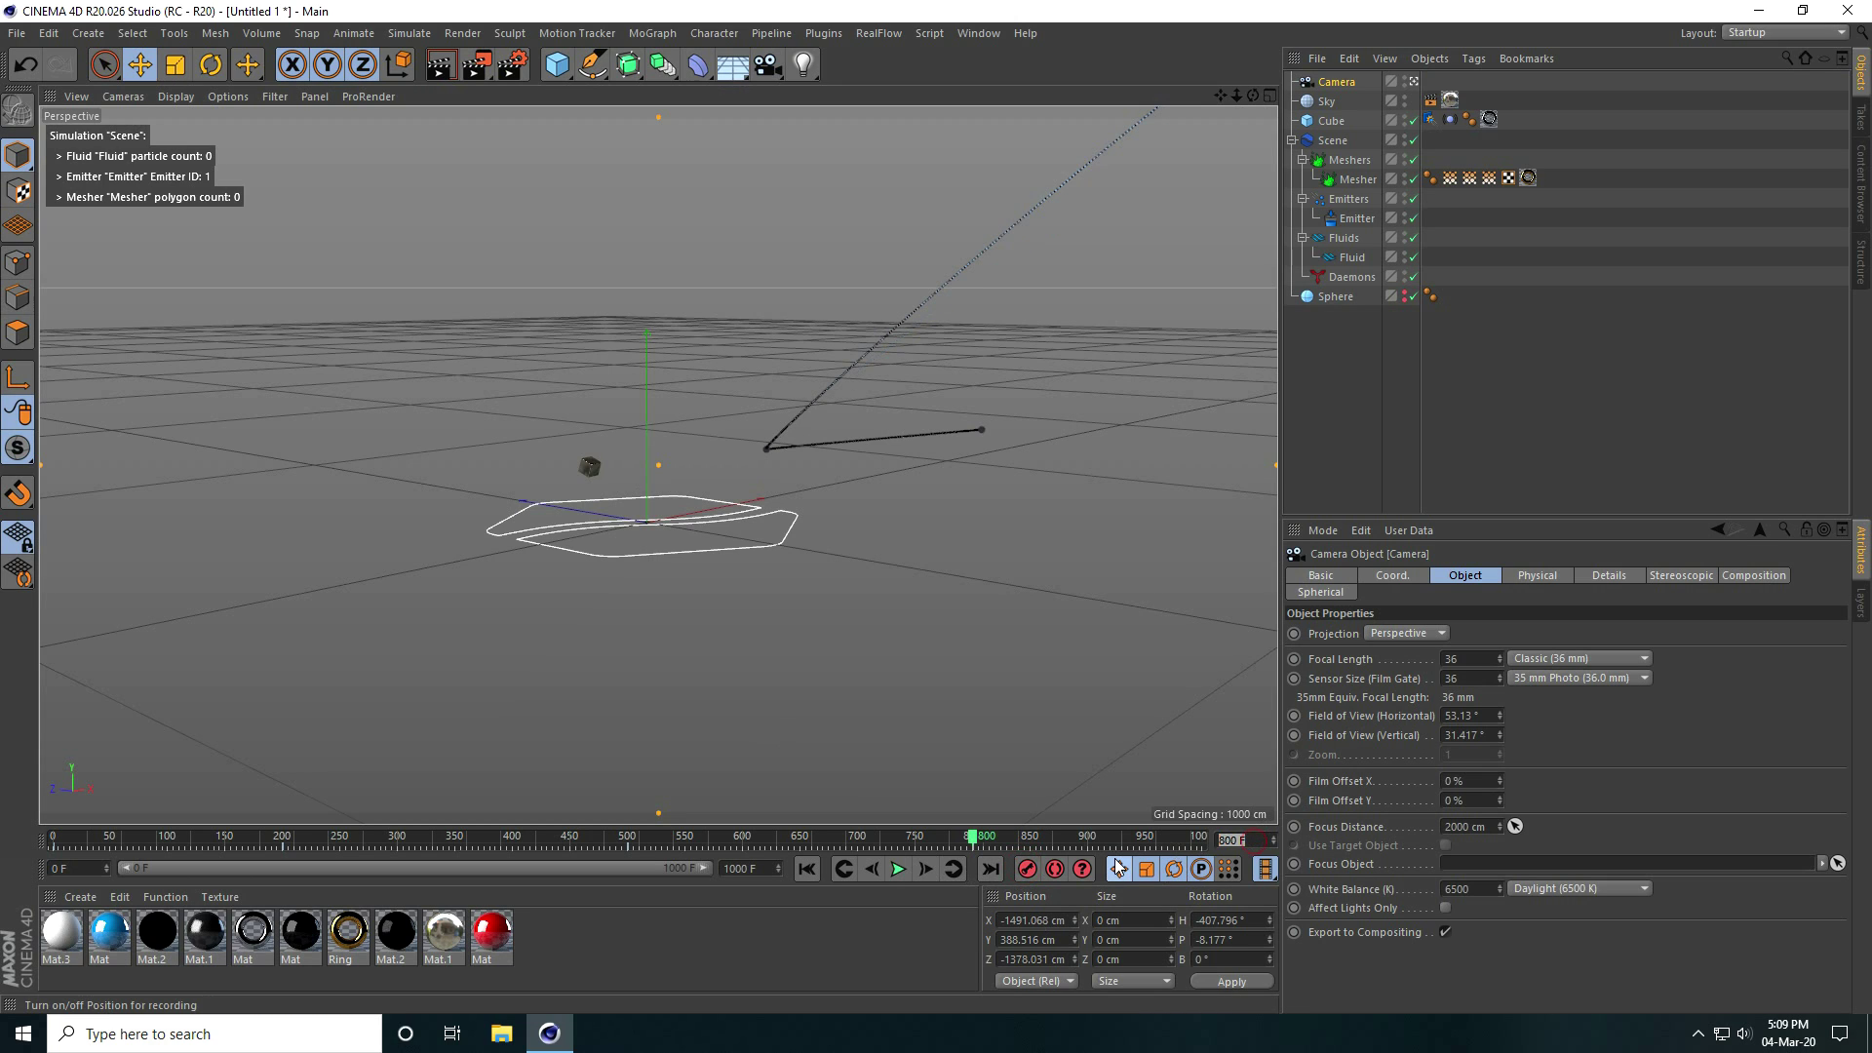
text(1000)
key(Return)
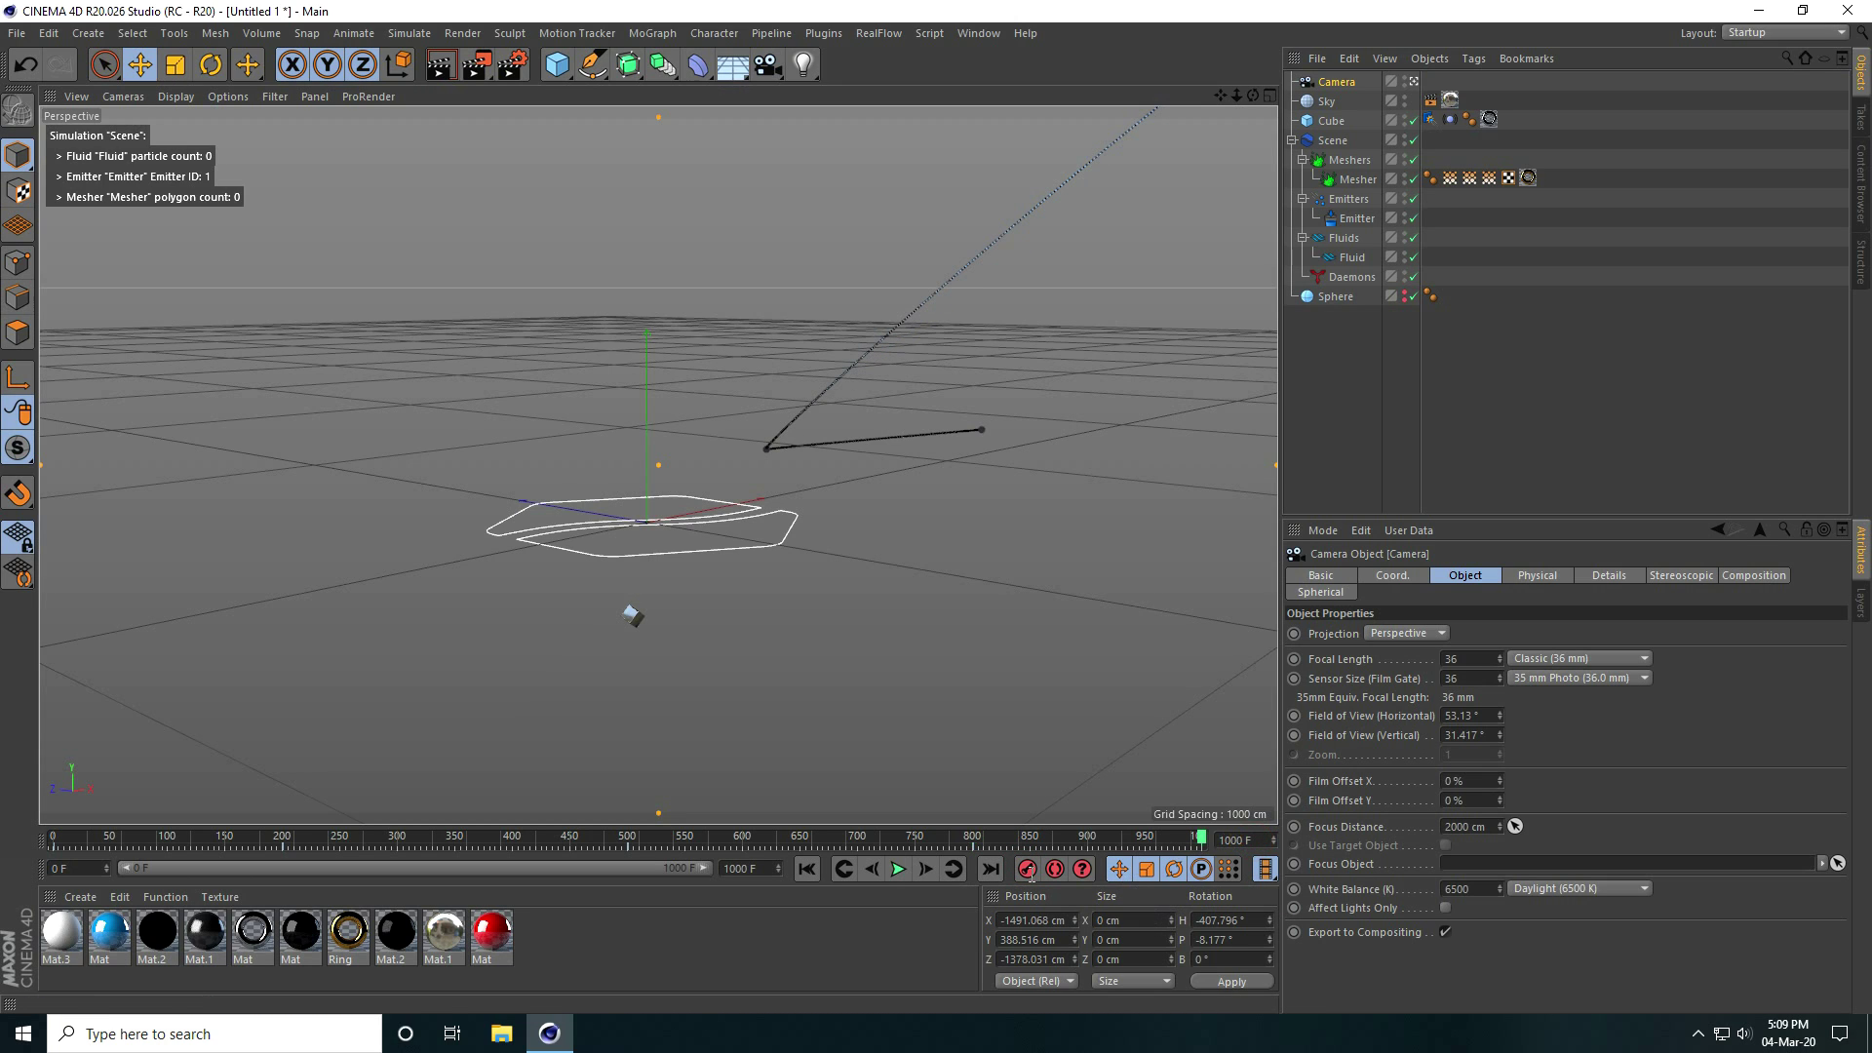
mouse_move(647, 553)
alt+mouse_down()
mouse_move(663, 524)
mouse_move(796, 490)
alt+mouse_up()
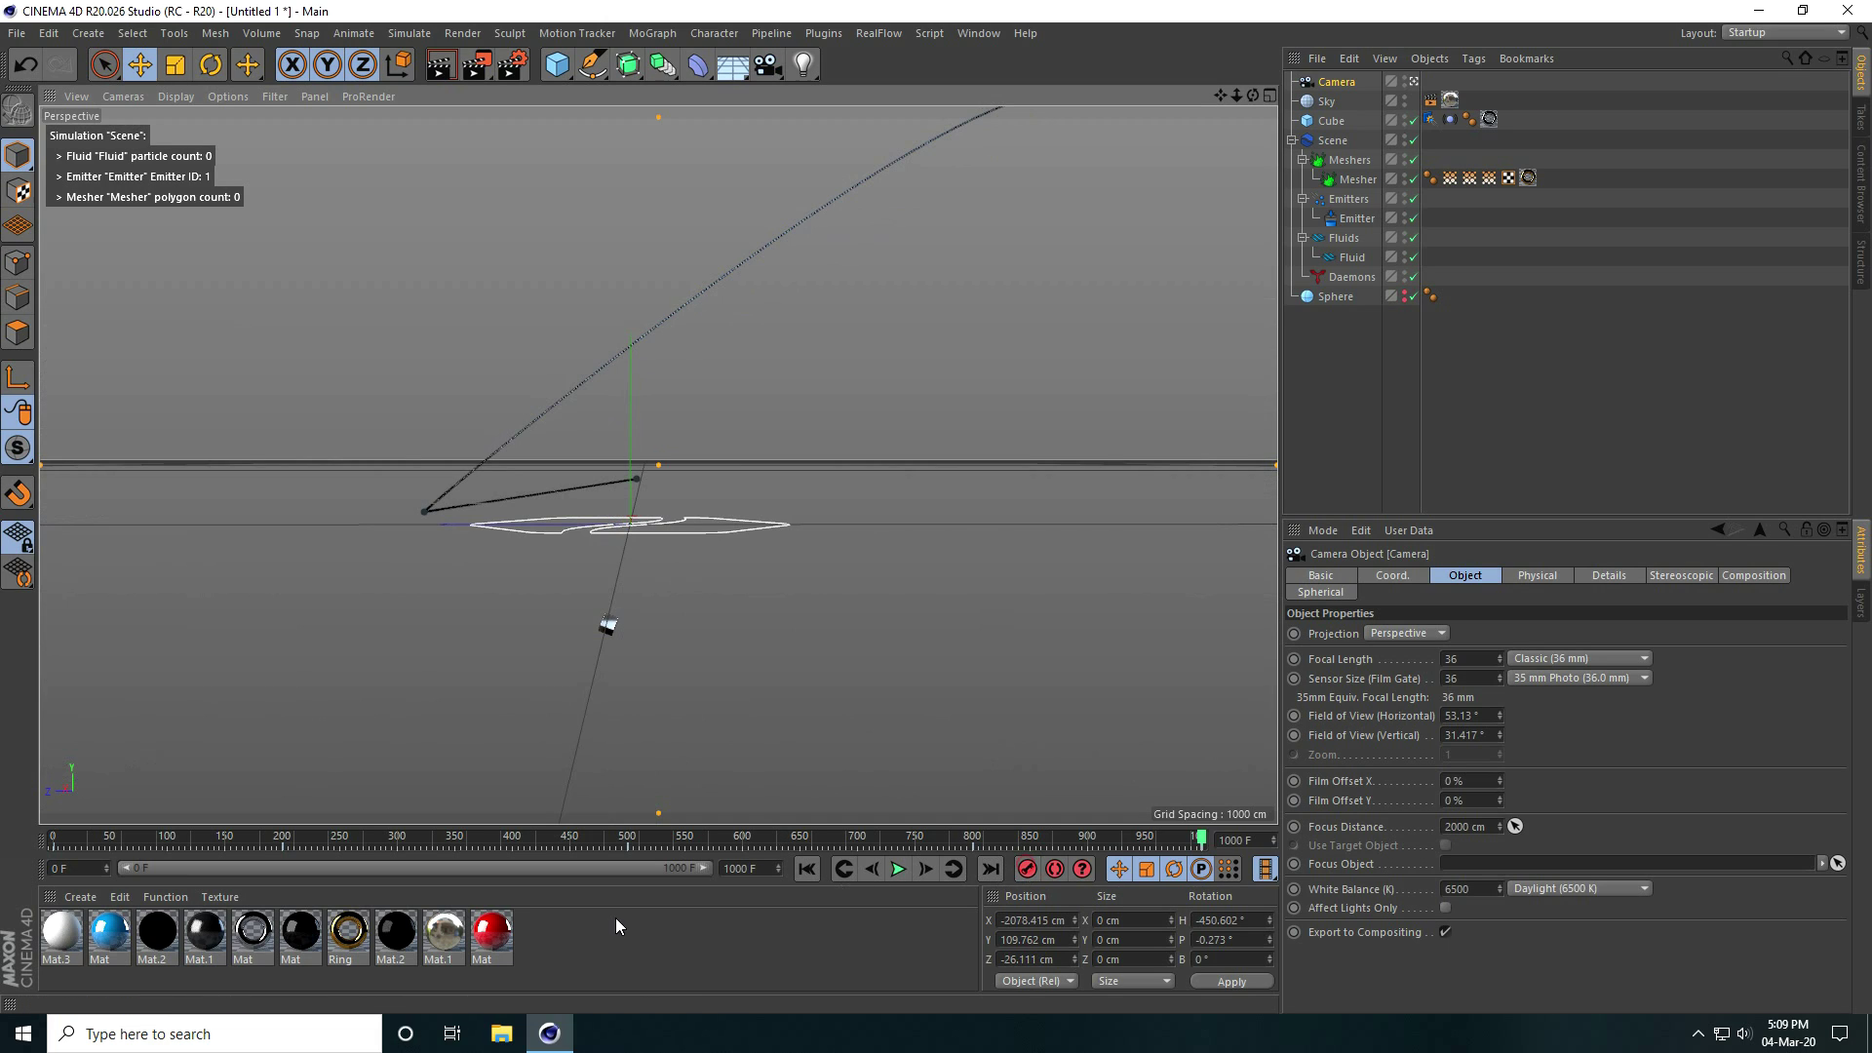
click(808, 867)
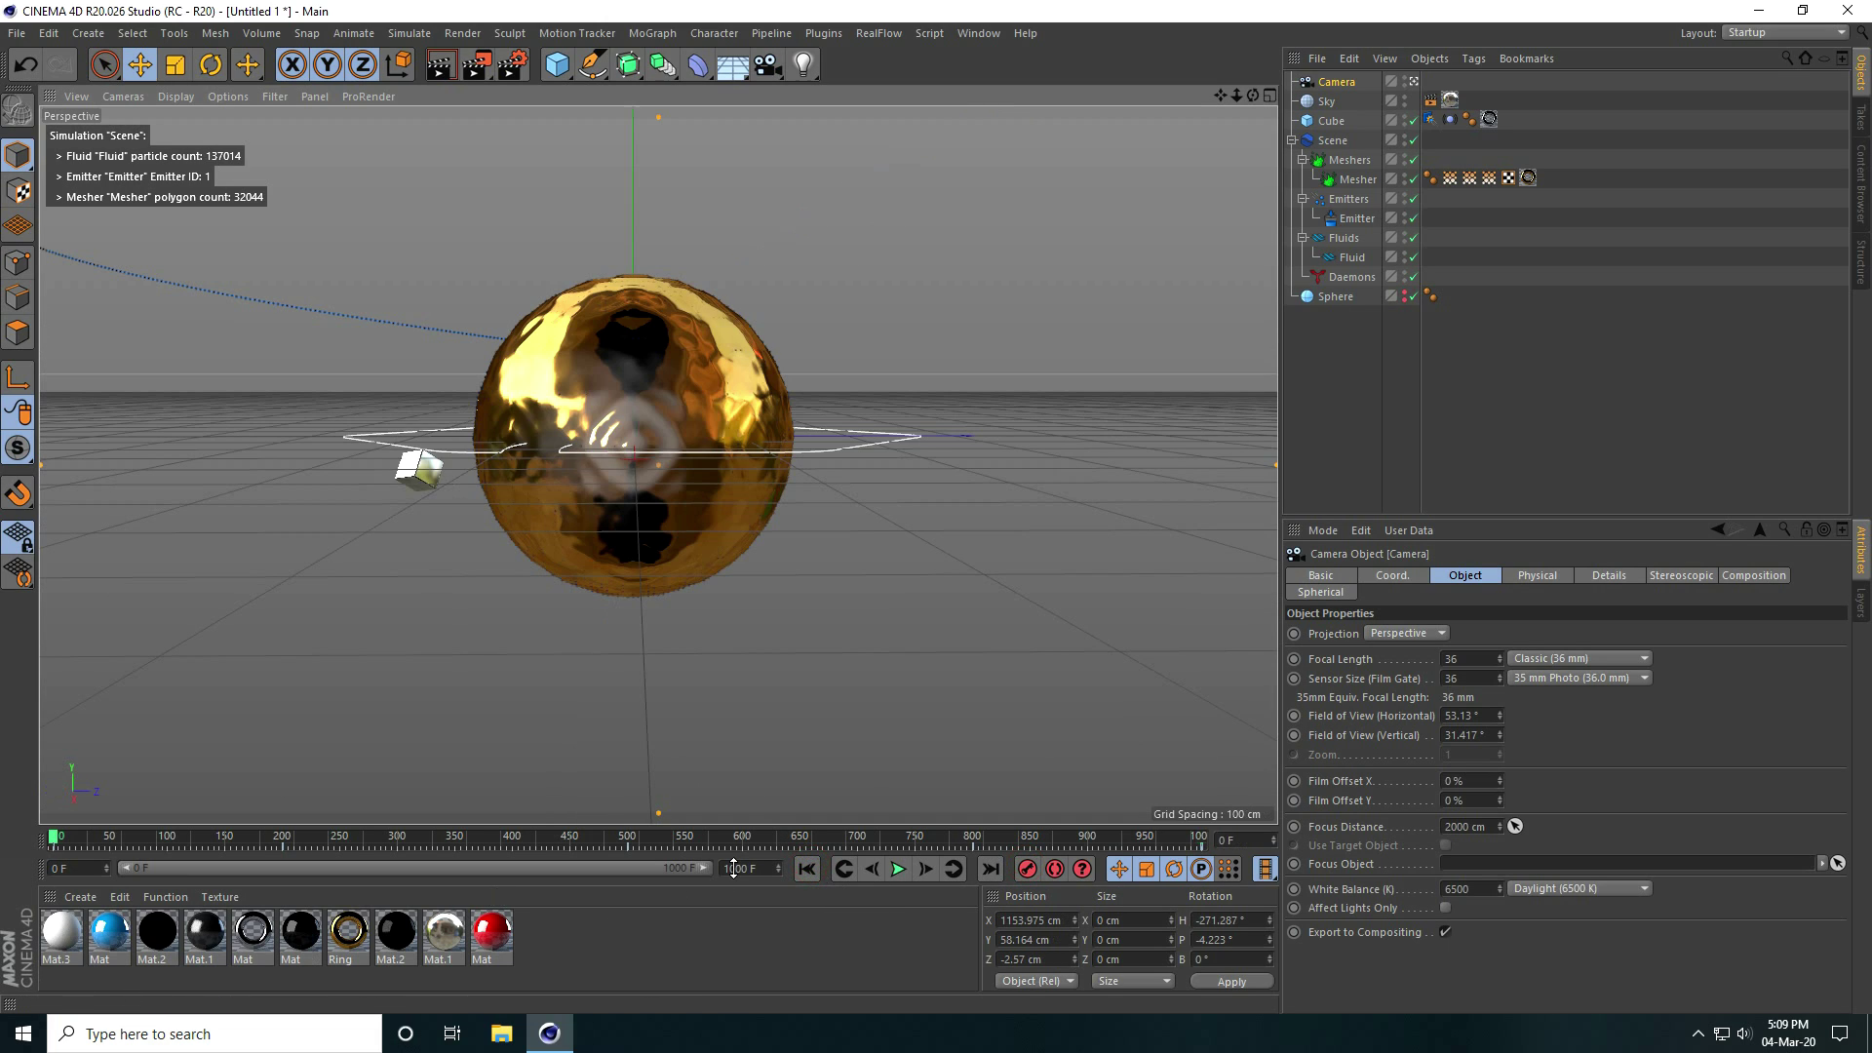
Play the animation and pause at frame 38 as the liquid spills from the sphere
click(898, 868)
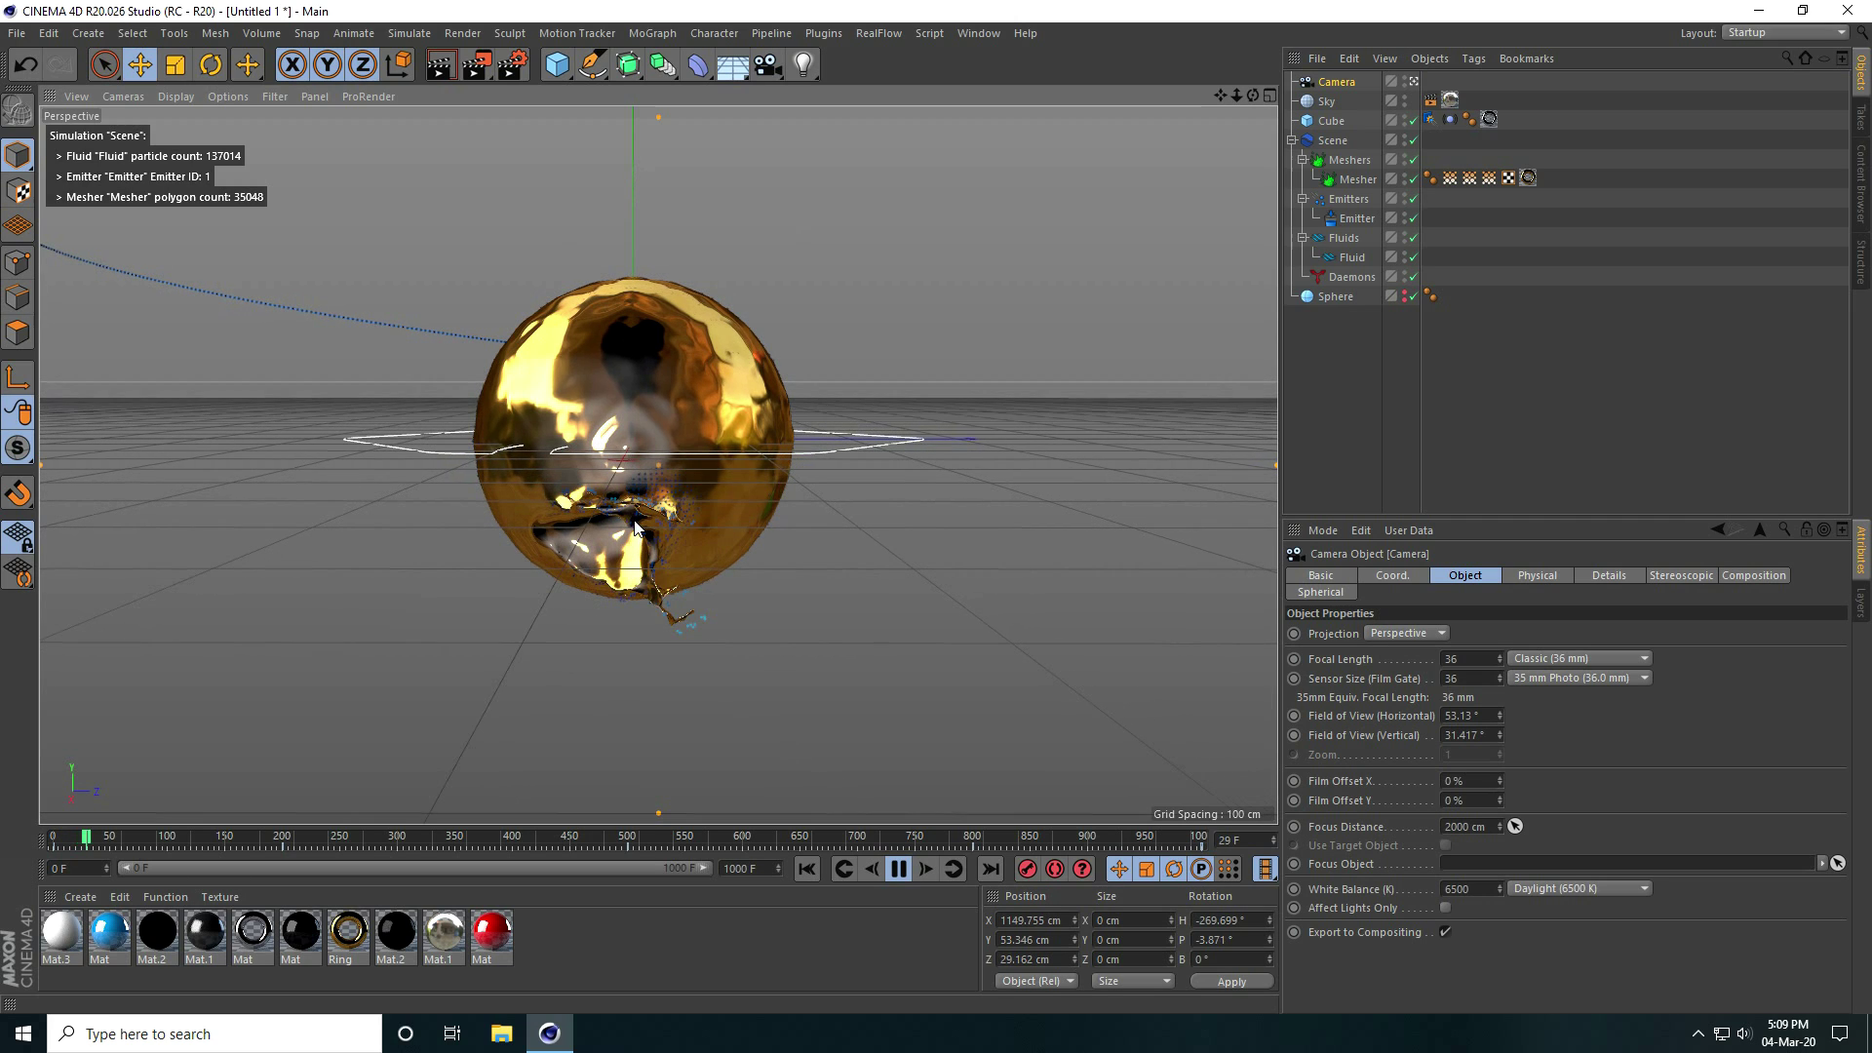
click(899, 869)
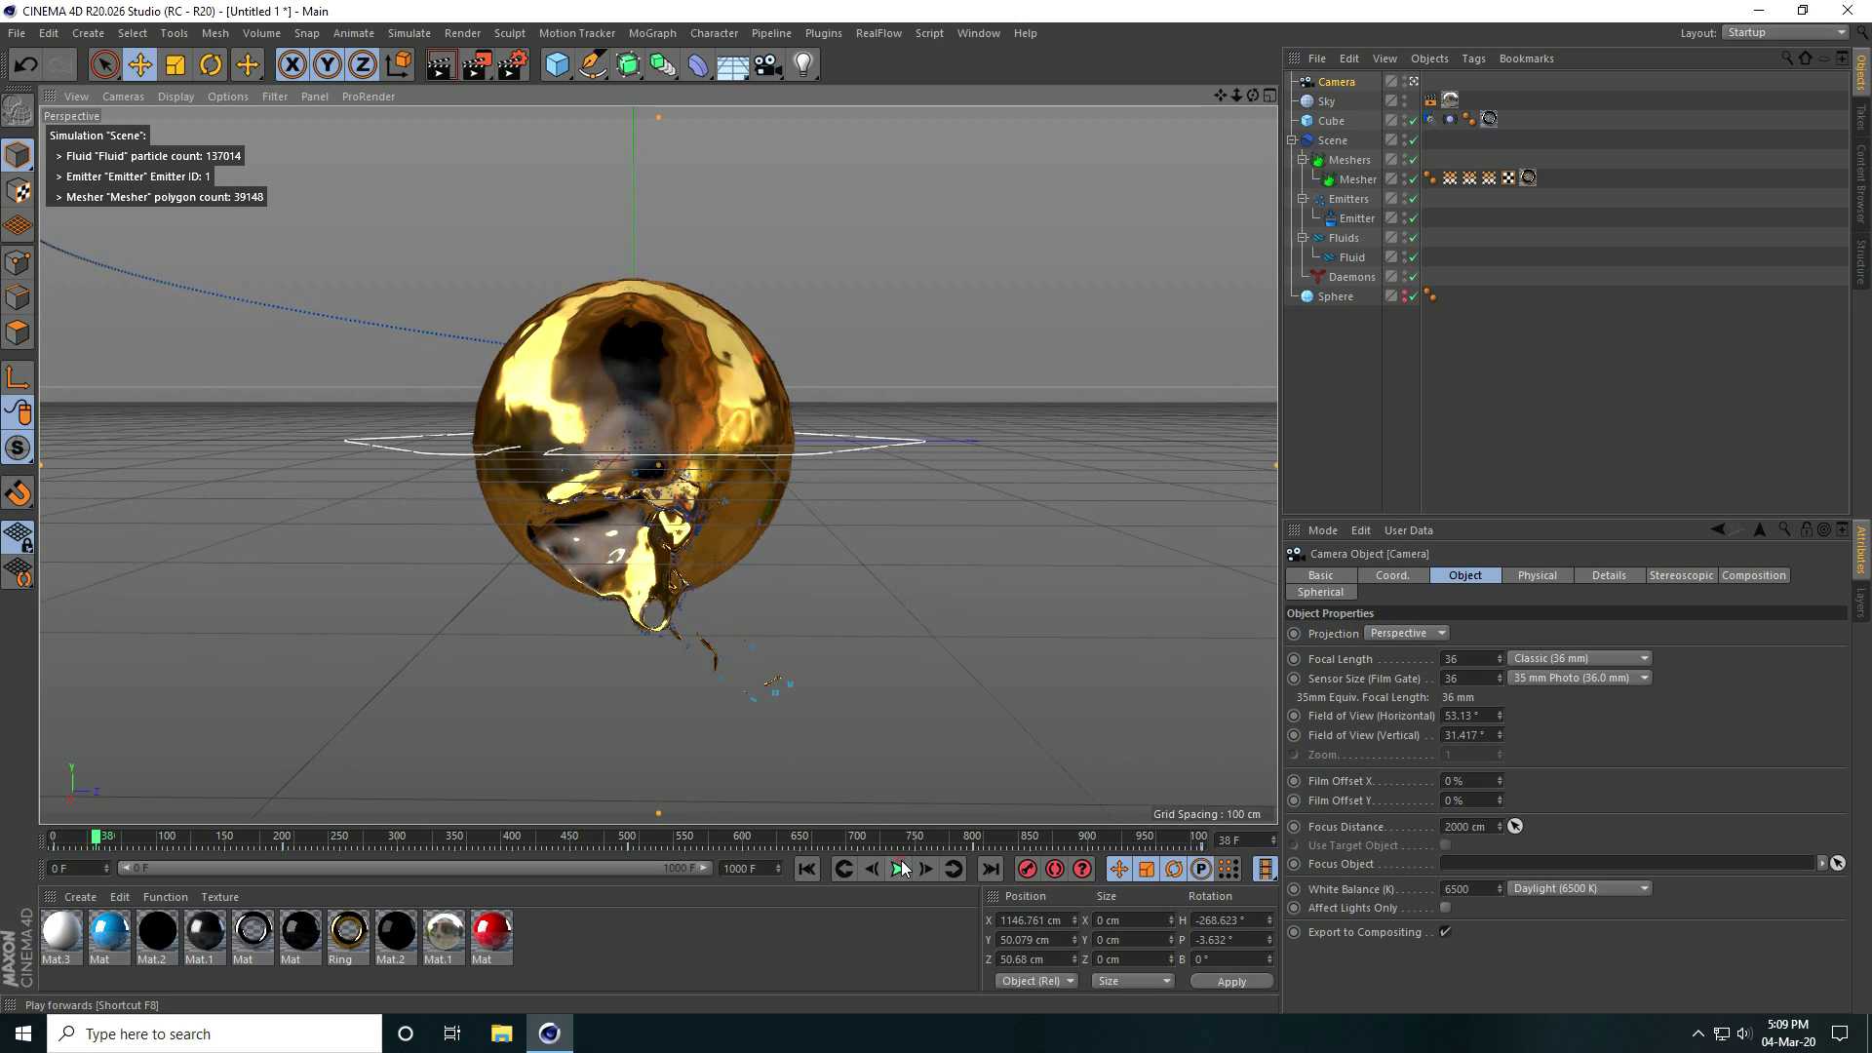
Add Ambient Occlusion and Global Illumination effects, with GI Record Density set to Low
click(514, 66)
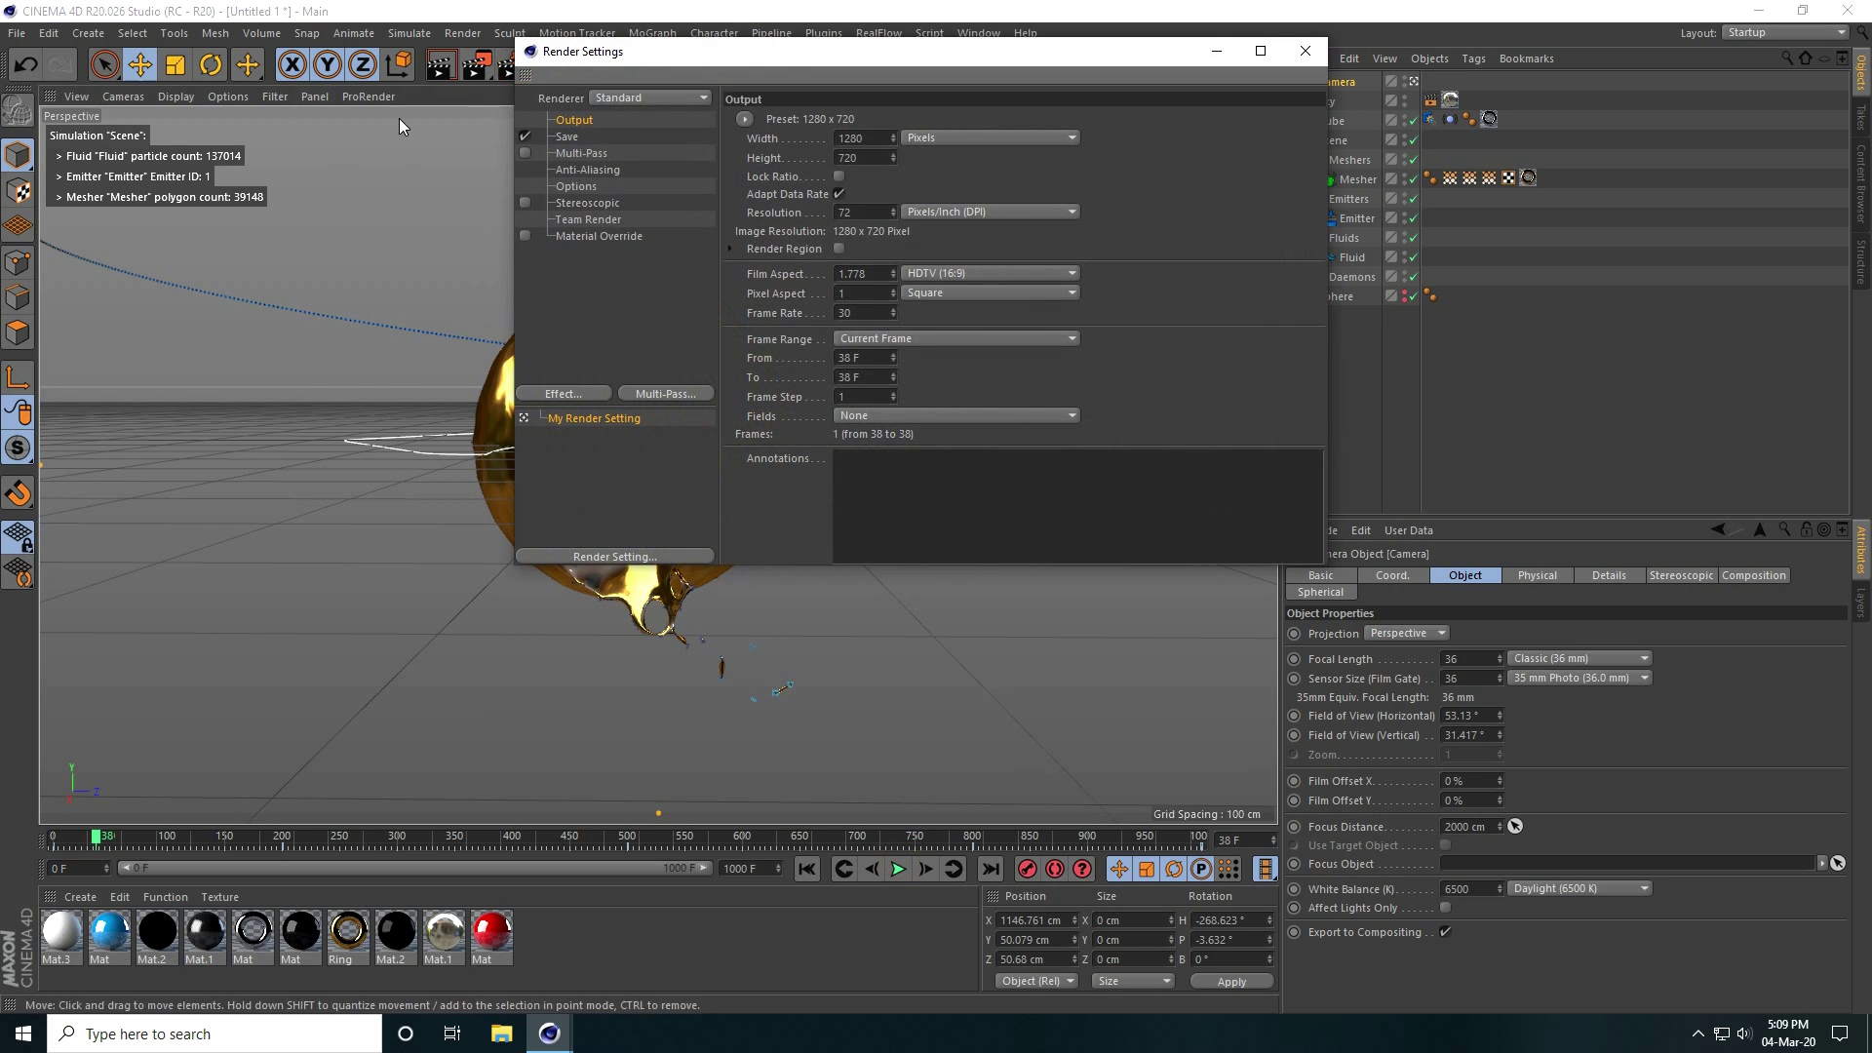
click(577, 393)
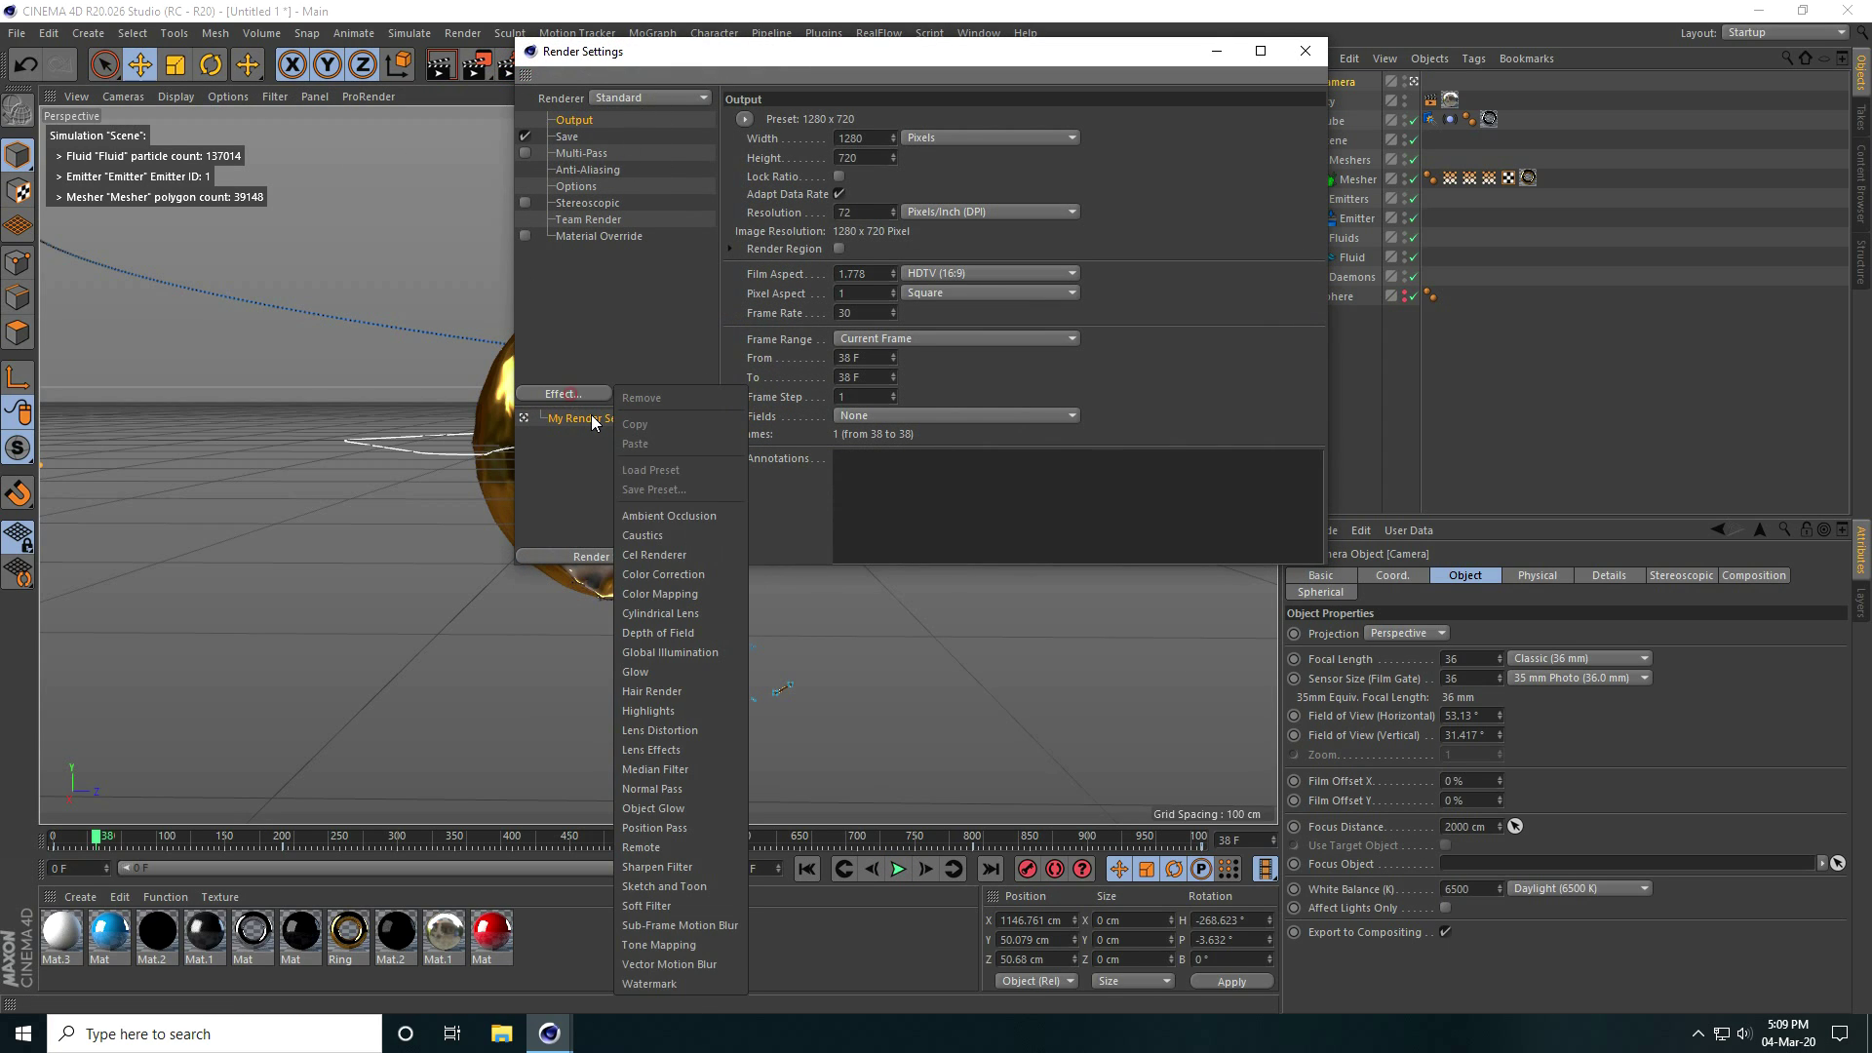
click(656, 509)
click(581, 393)
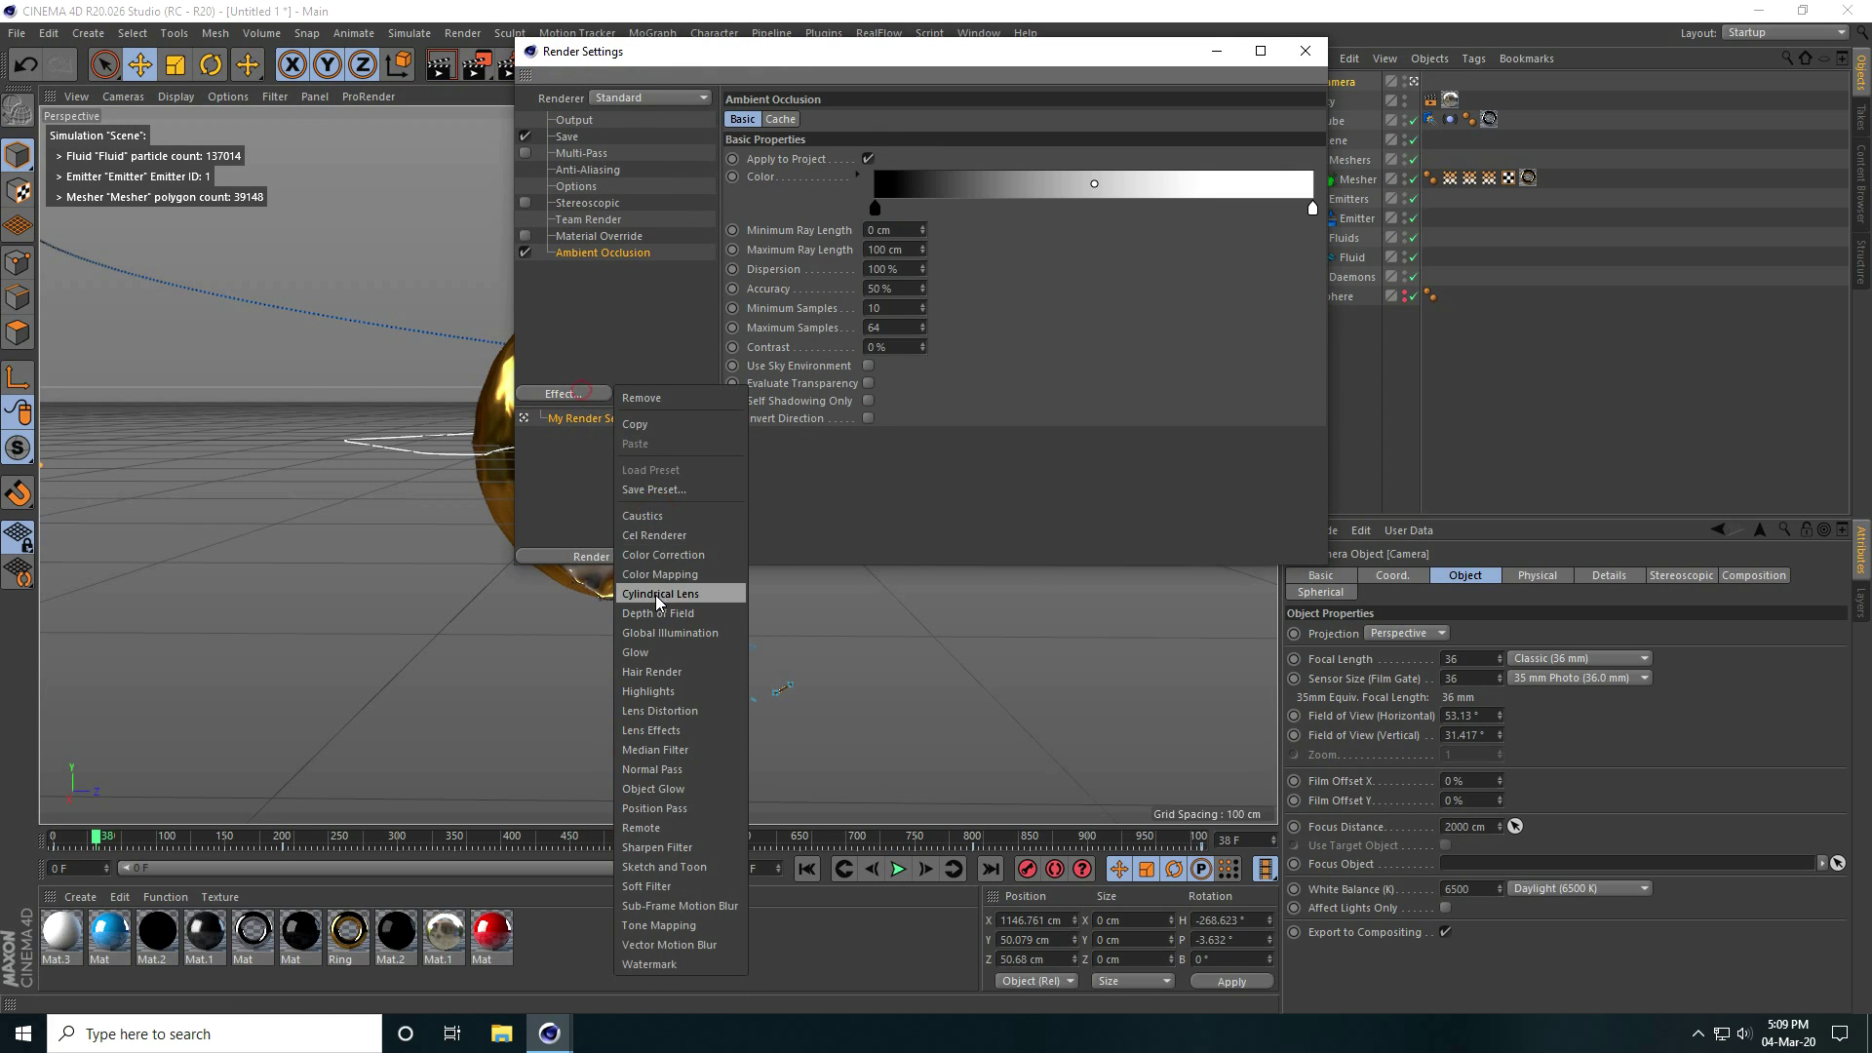
click(663, 627)
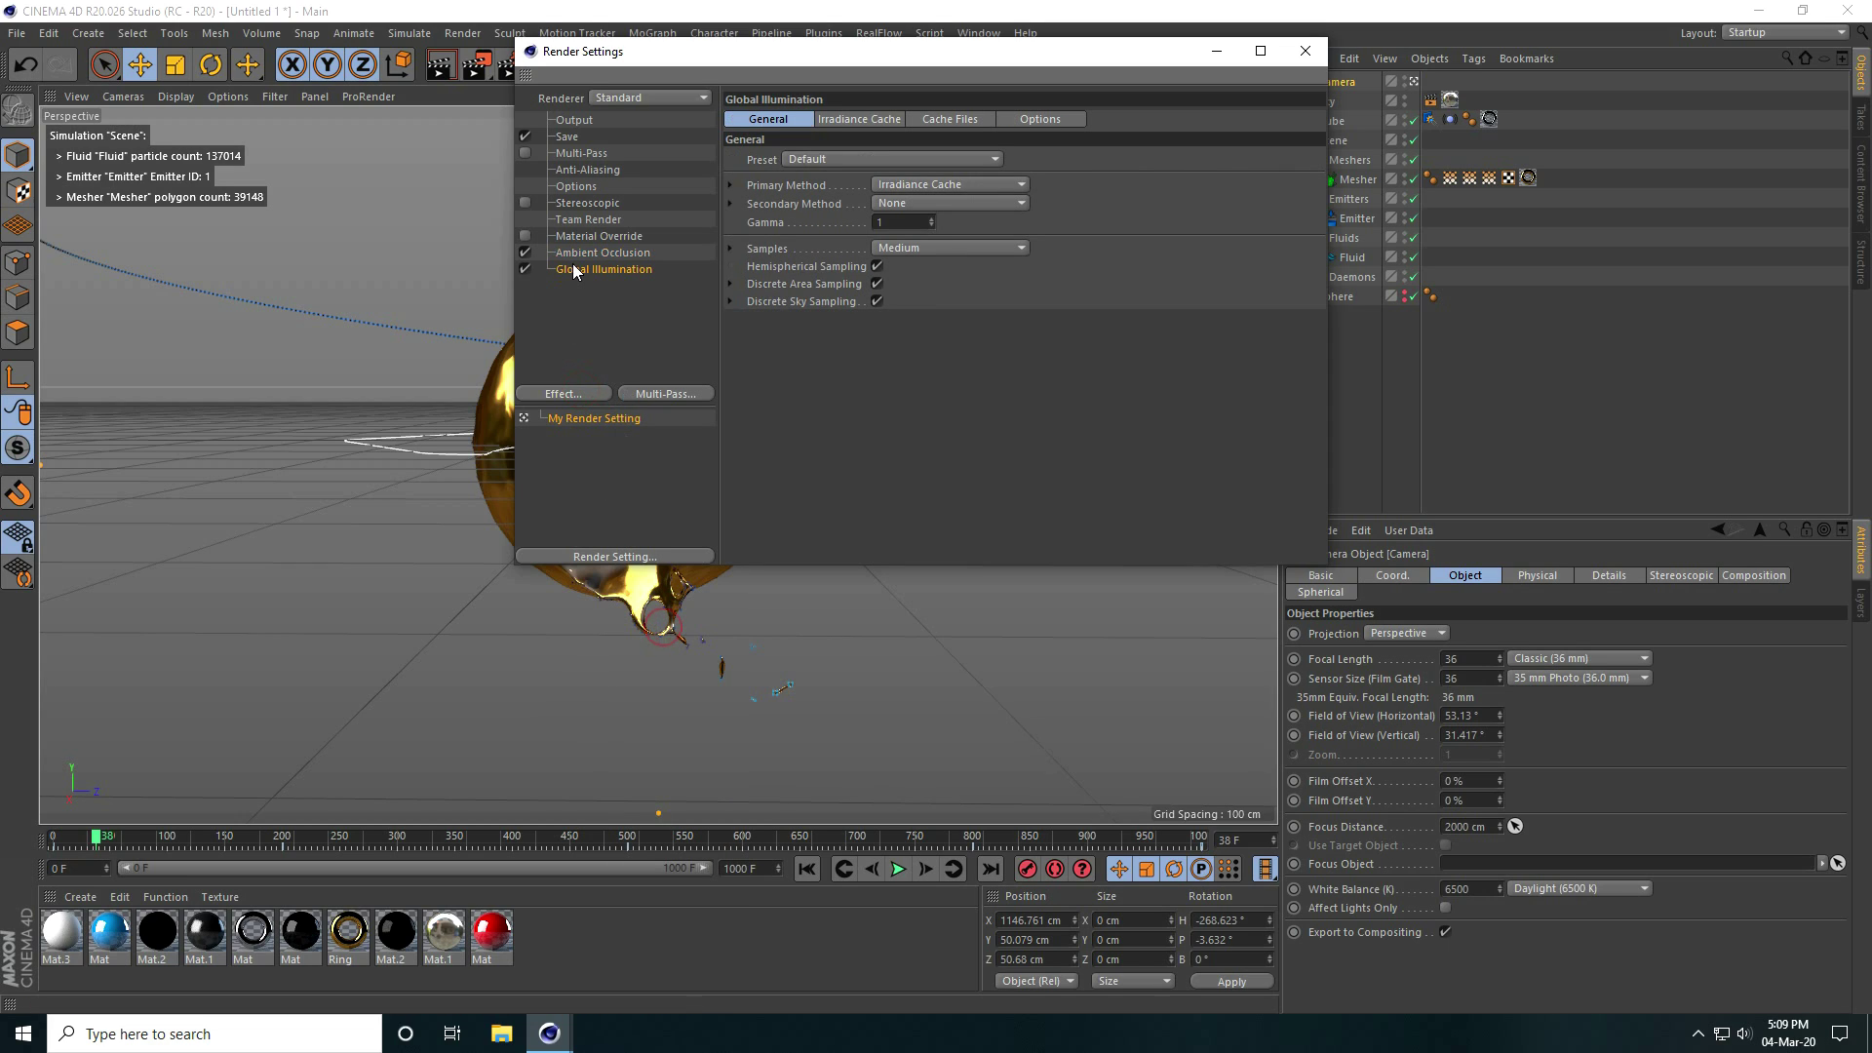
click(863, 118)
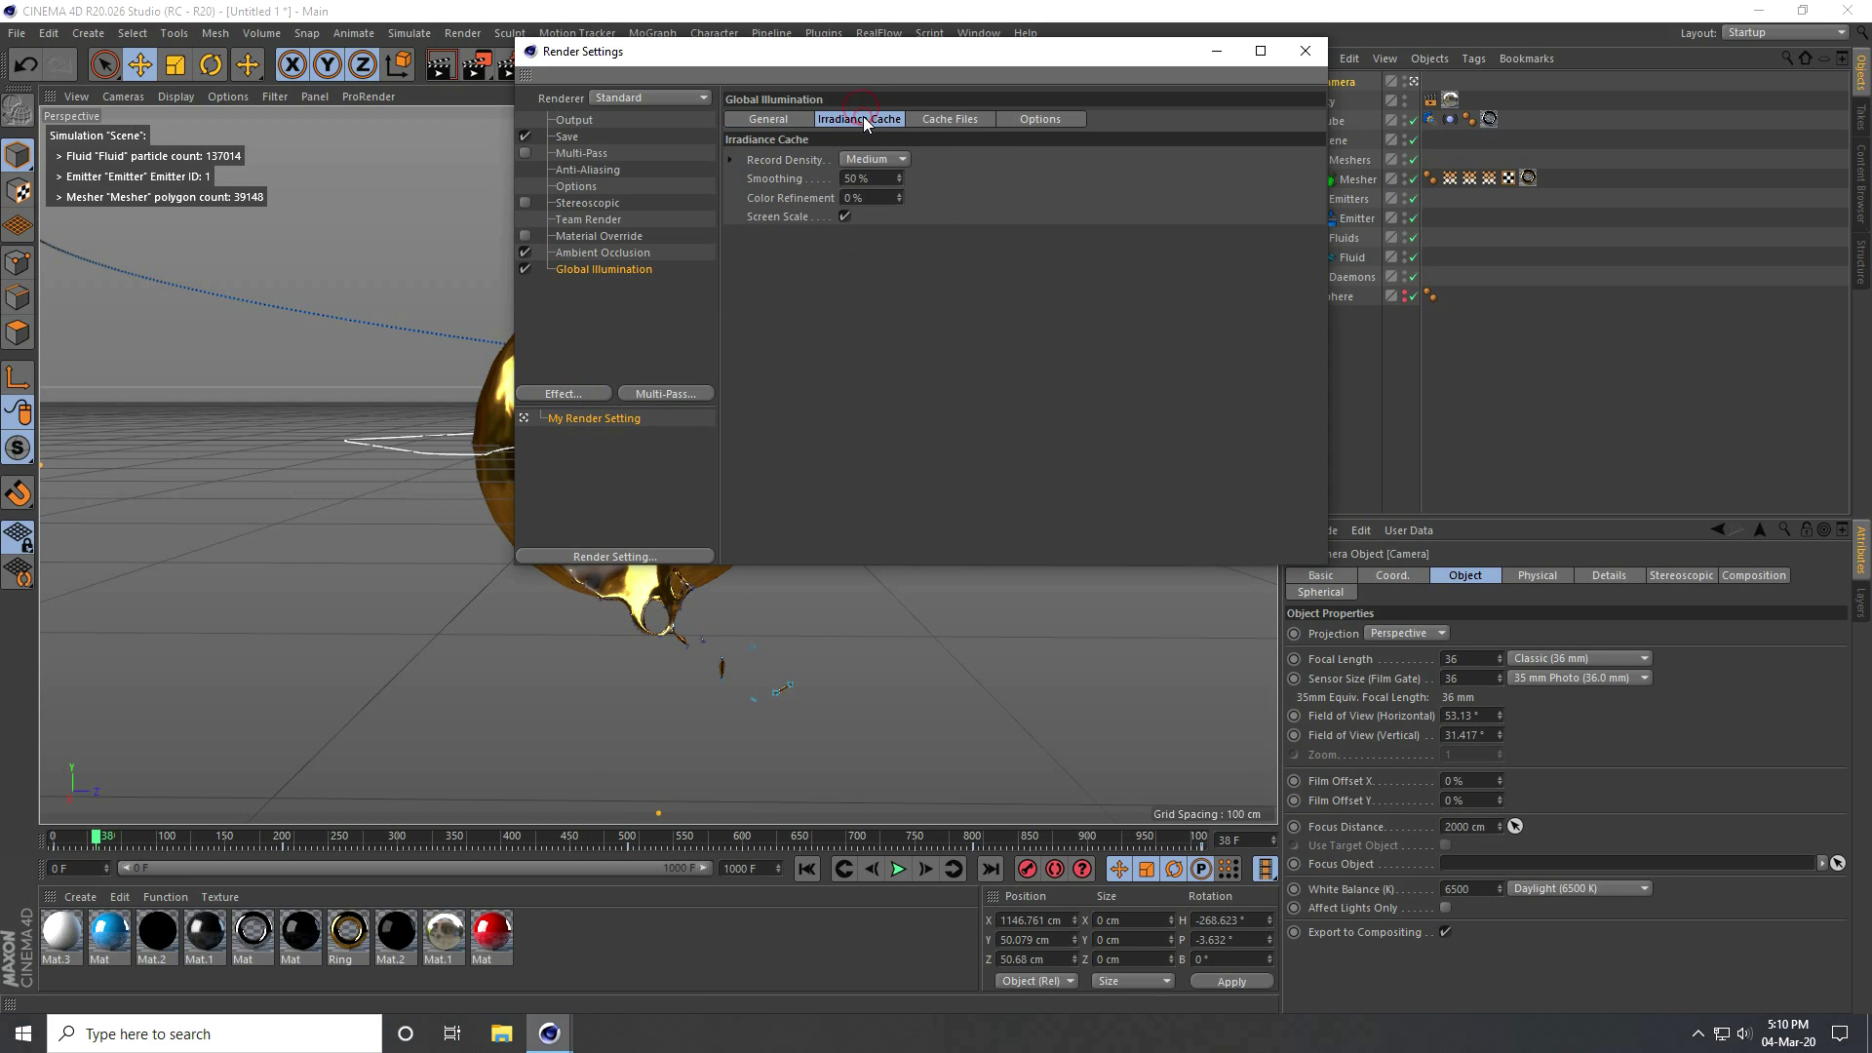
click(873, 161)
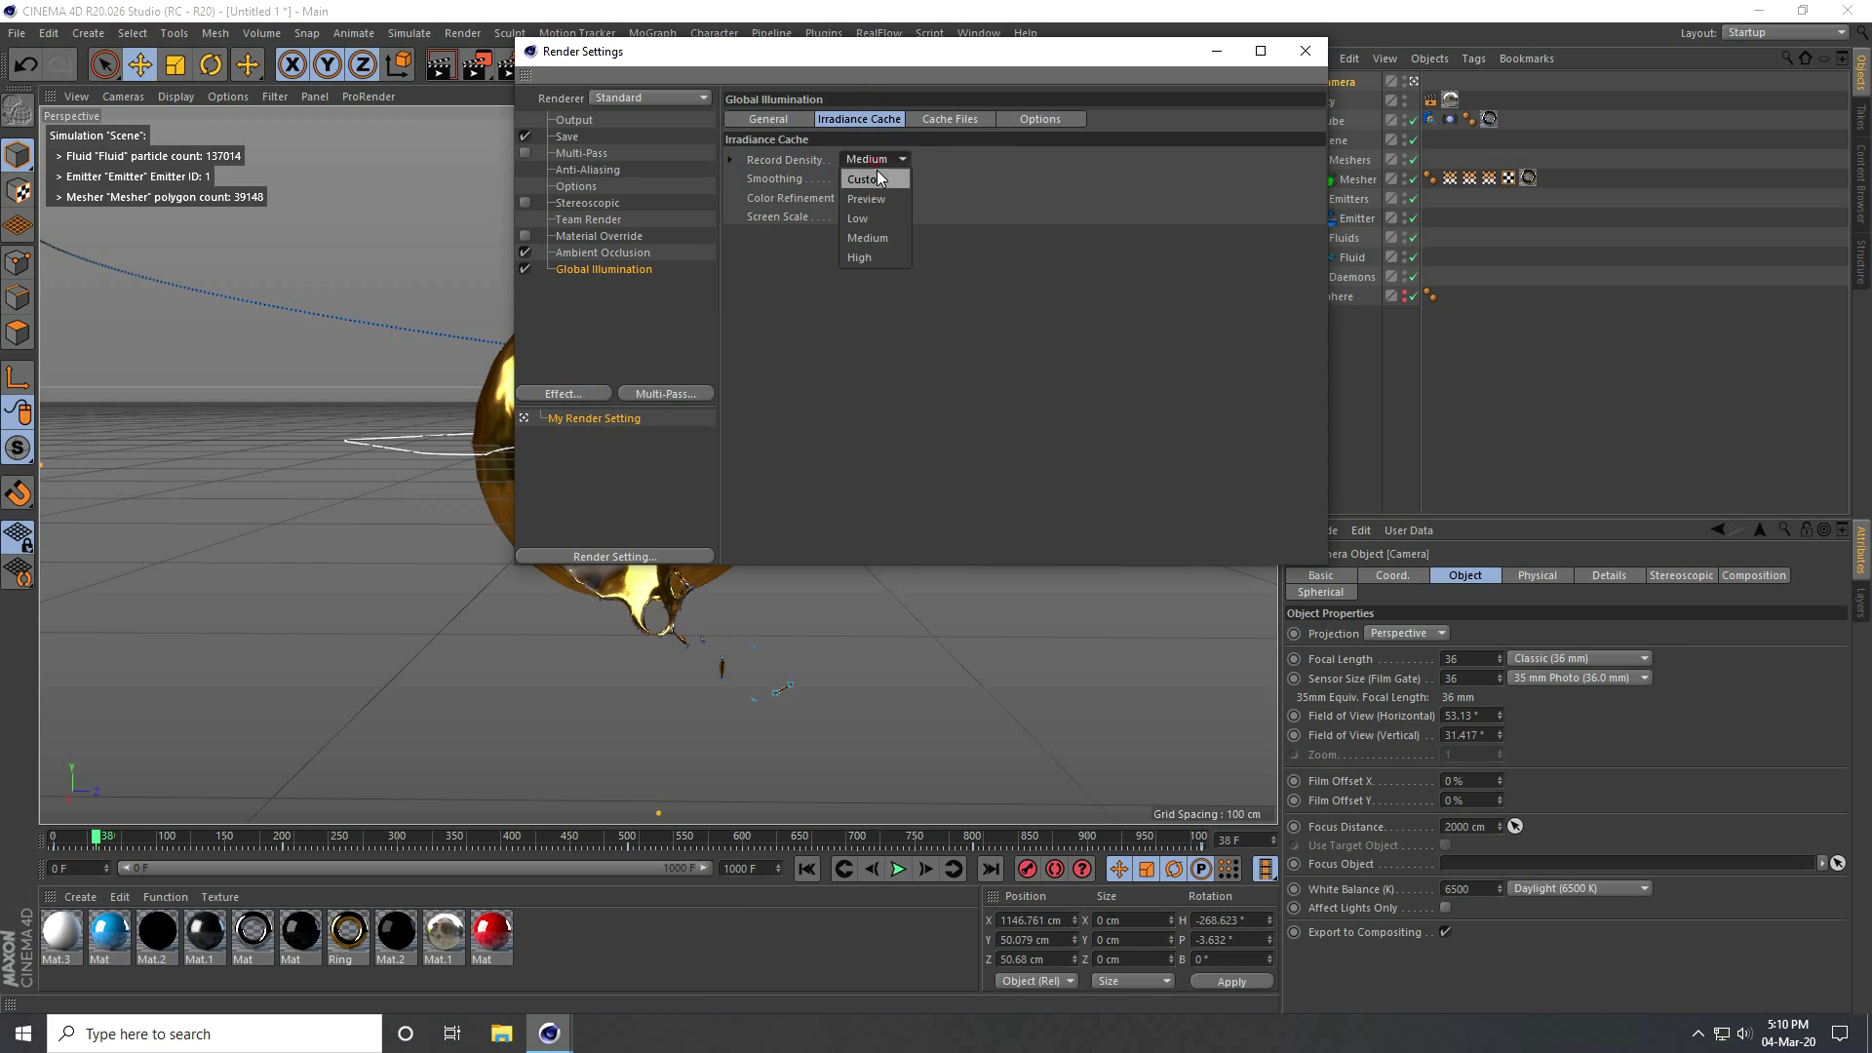
click(877, 218)
Set the render anti-aliasing quality to Best
click(600, 170)
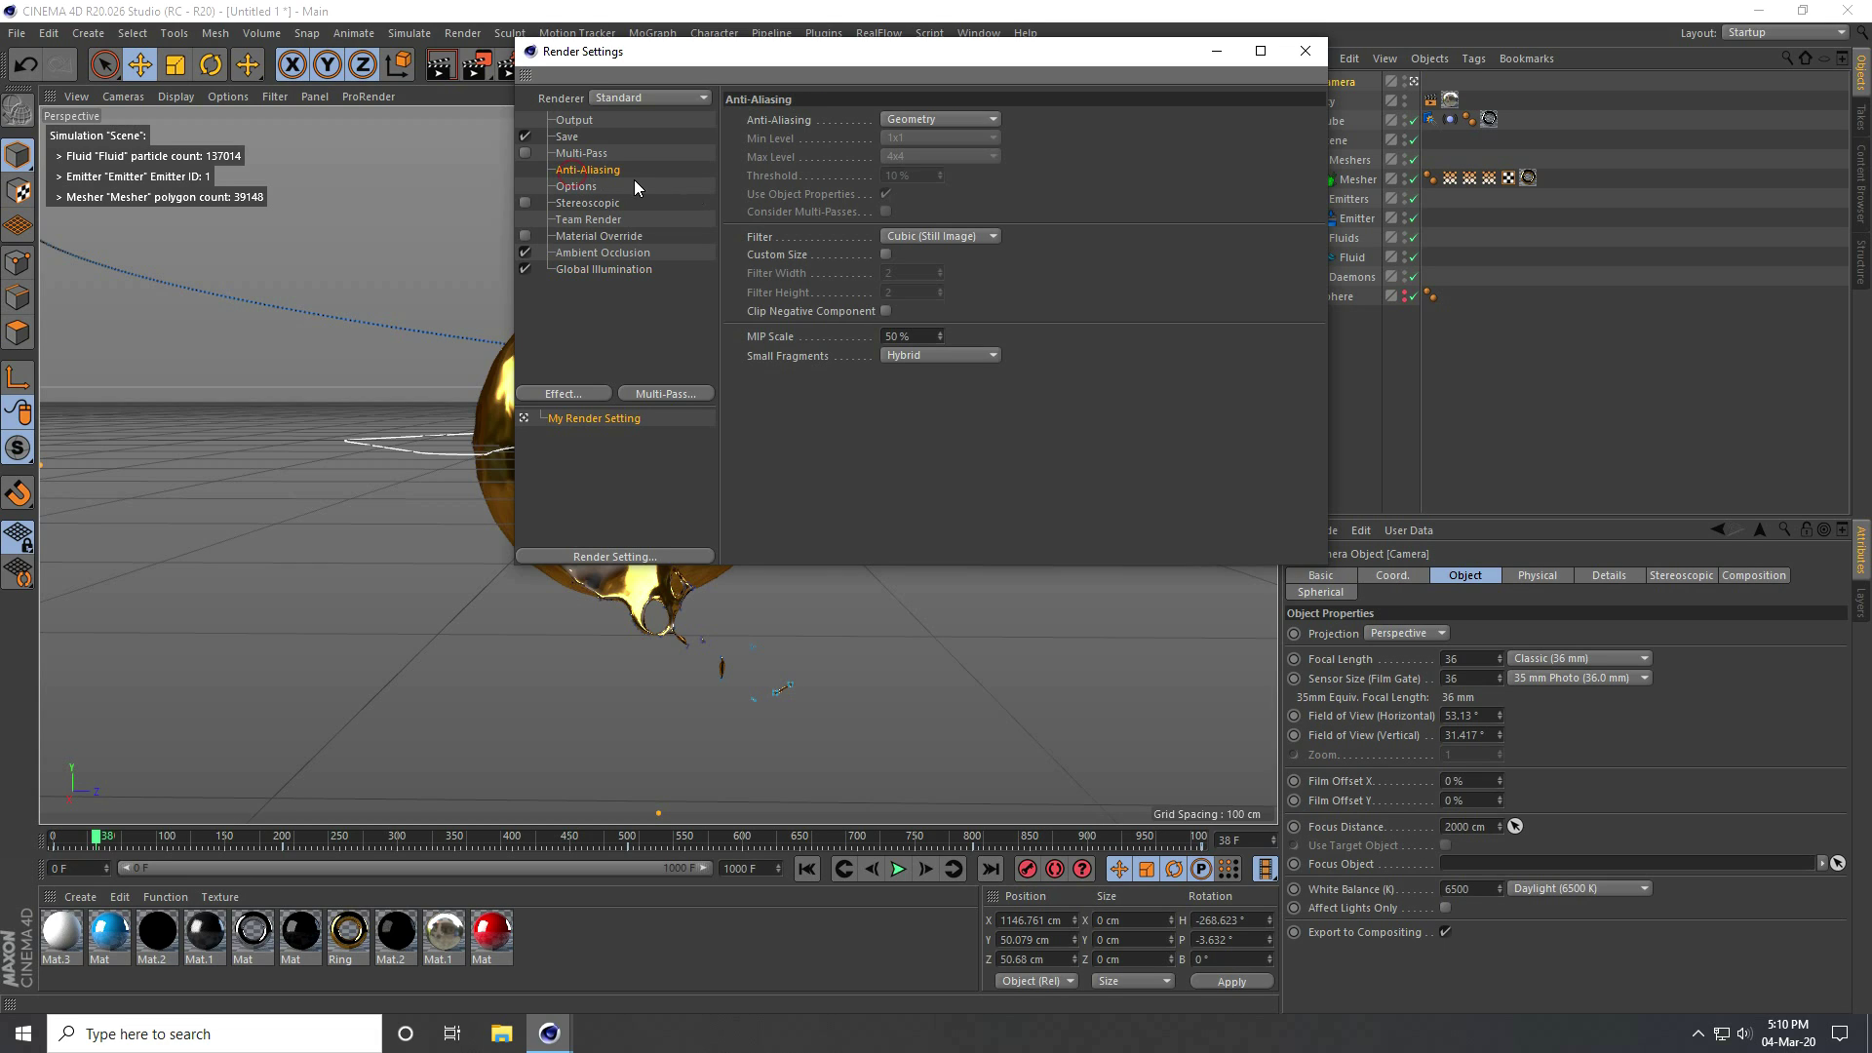
click(916, 120)
click(915, 168)
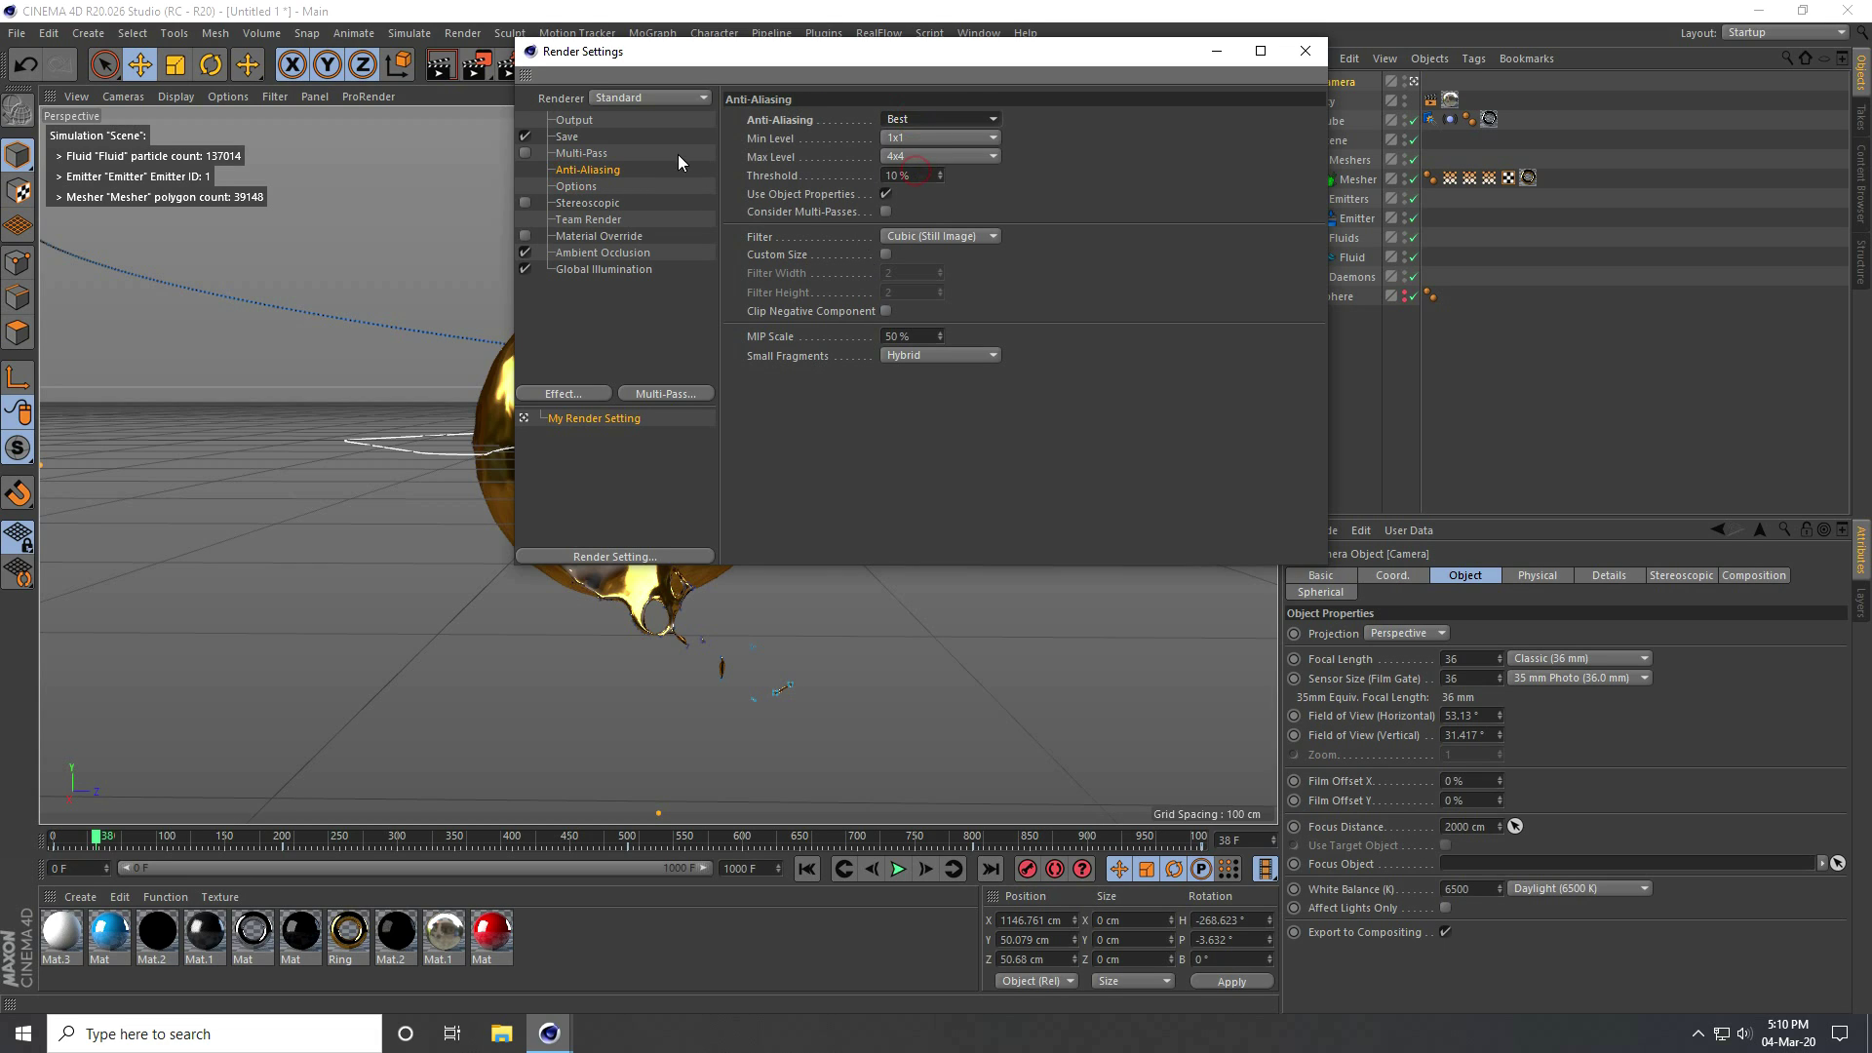
Render All Frames 0–1000 as JPG and choose where the frames are saved
click(577, 120)
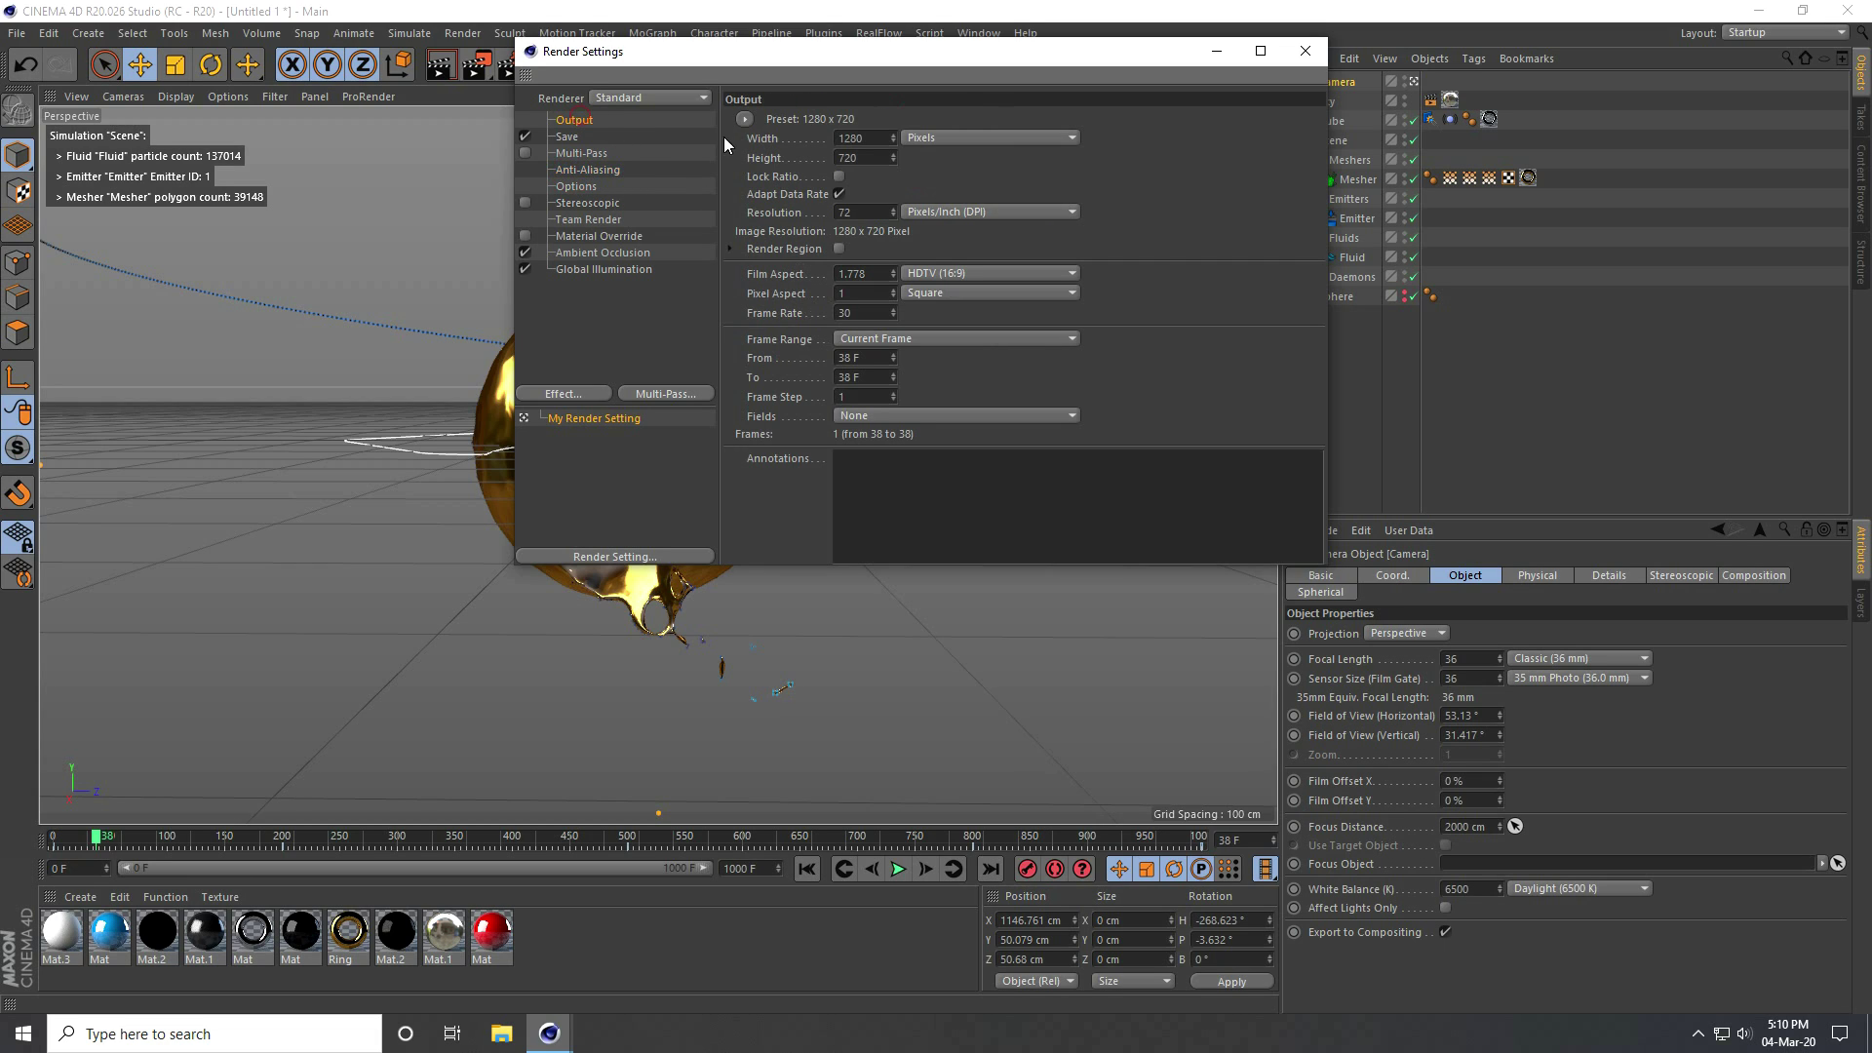
click(917, 343)
click(917, 398)
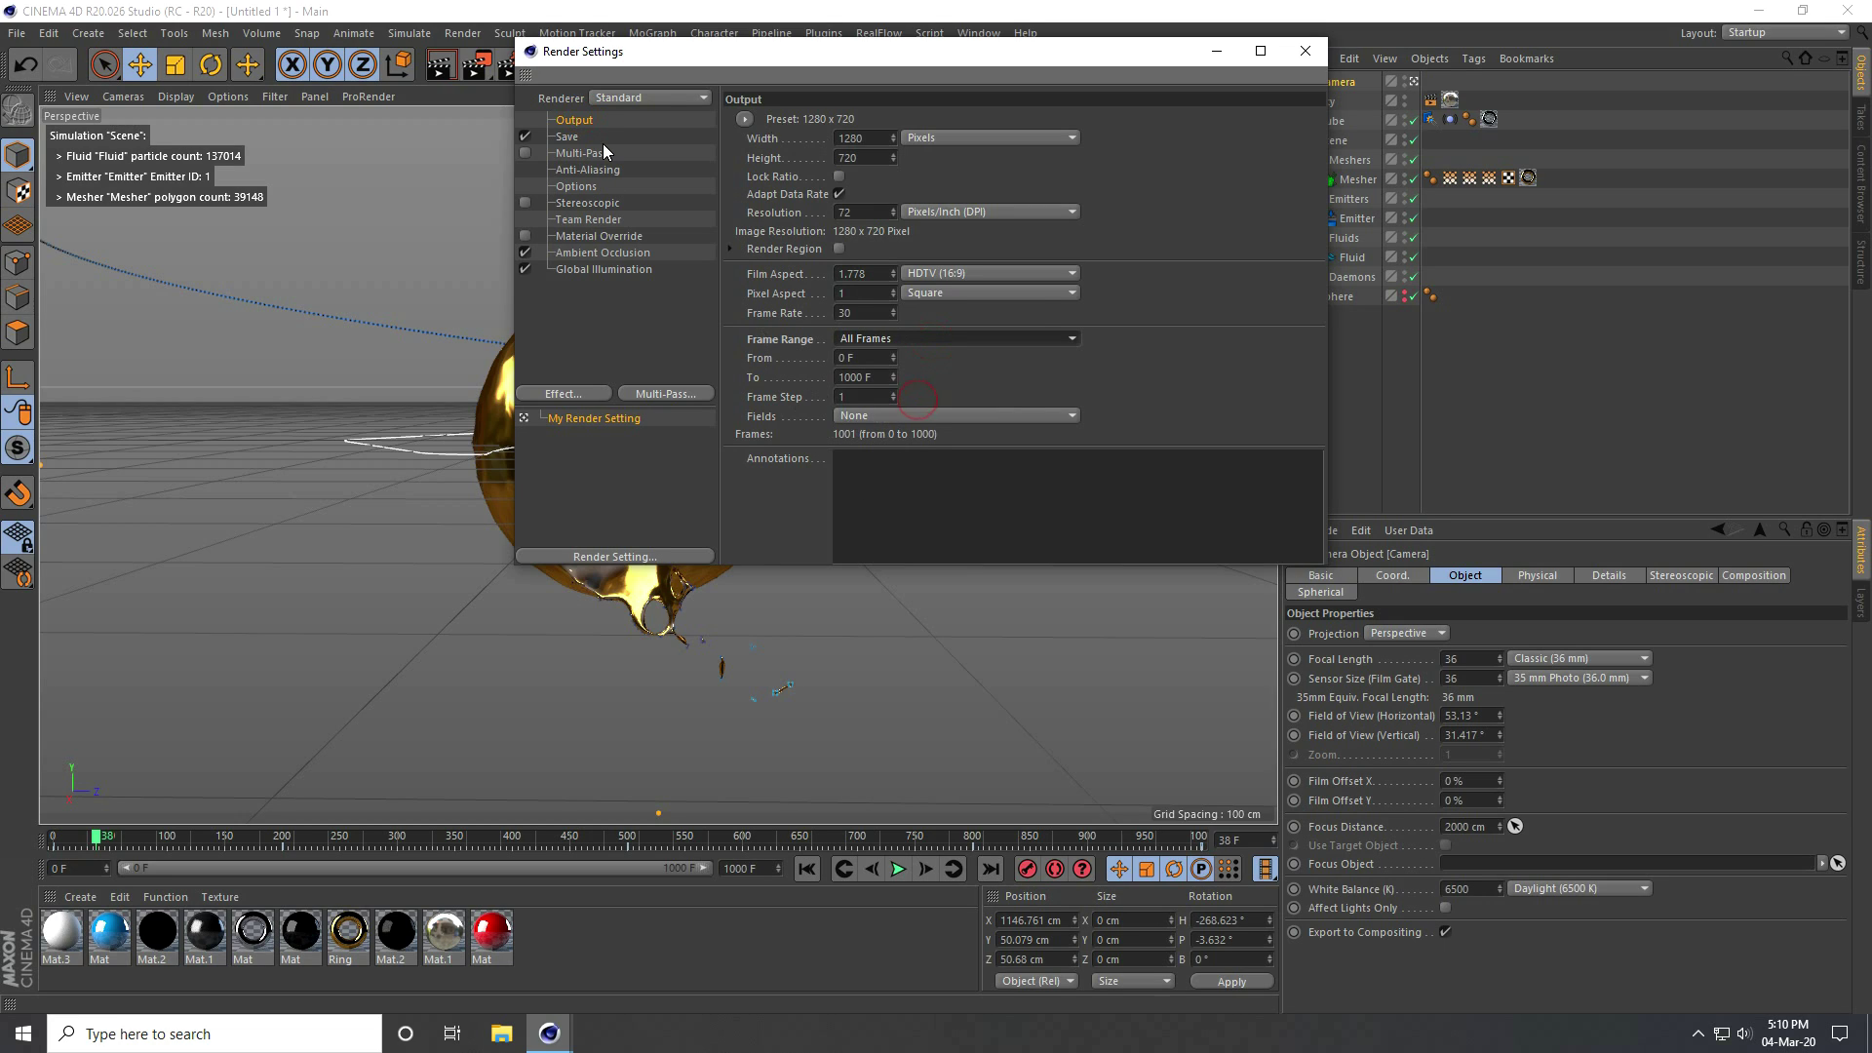
click(565, 137)
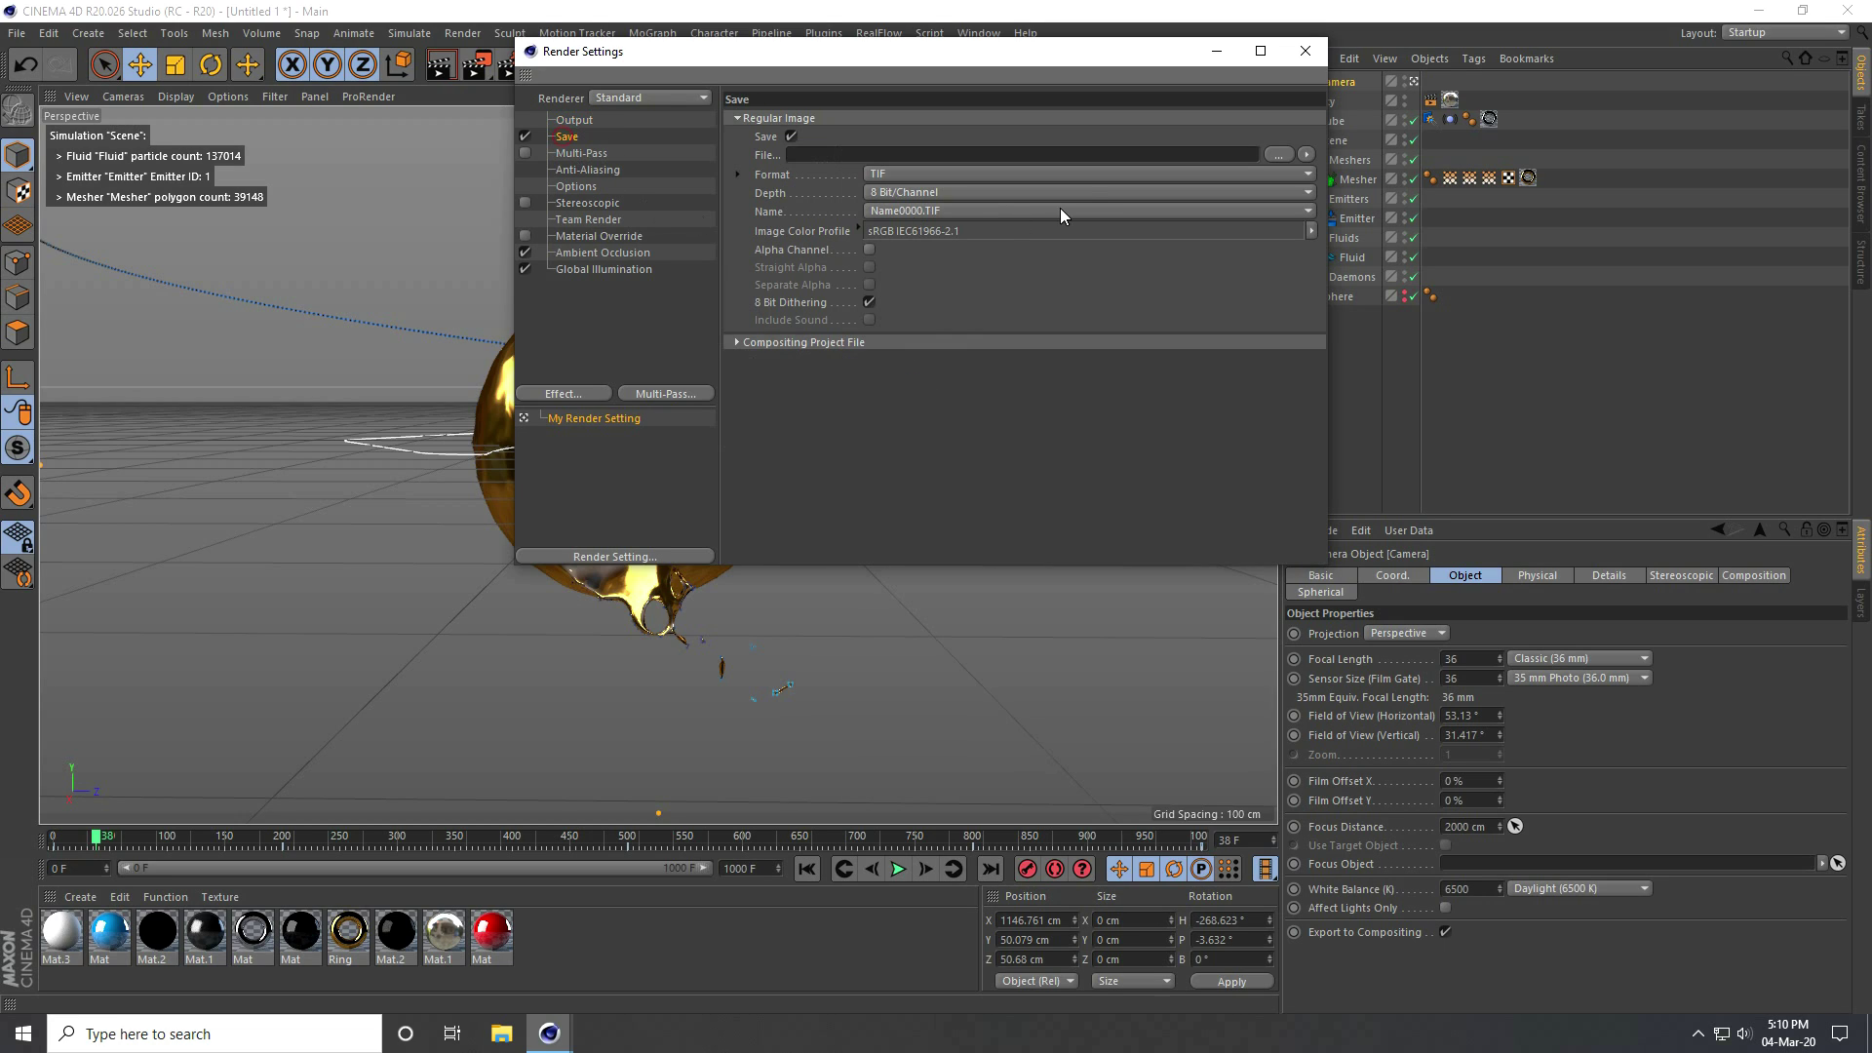
click(864, 176)
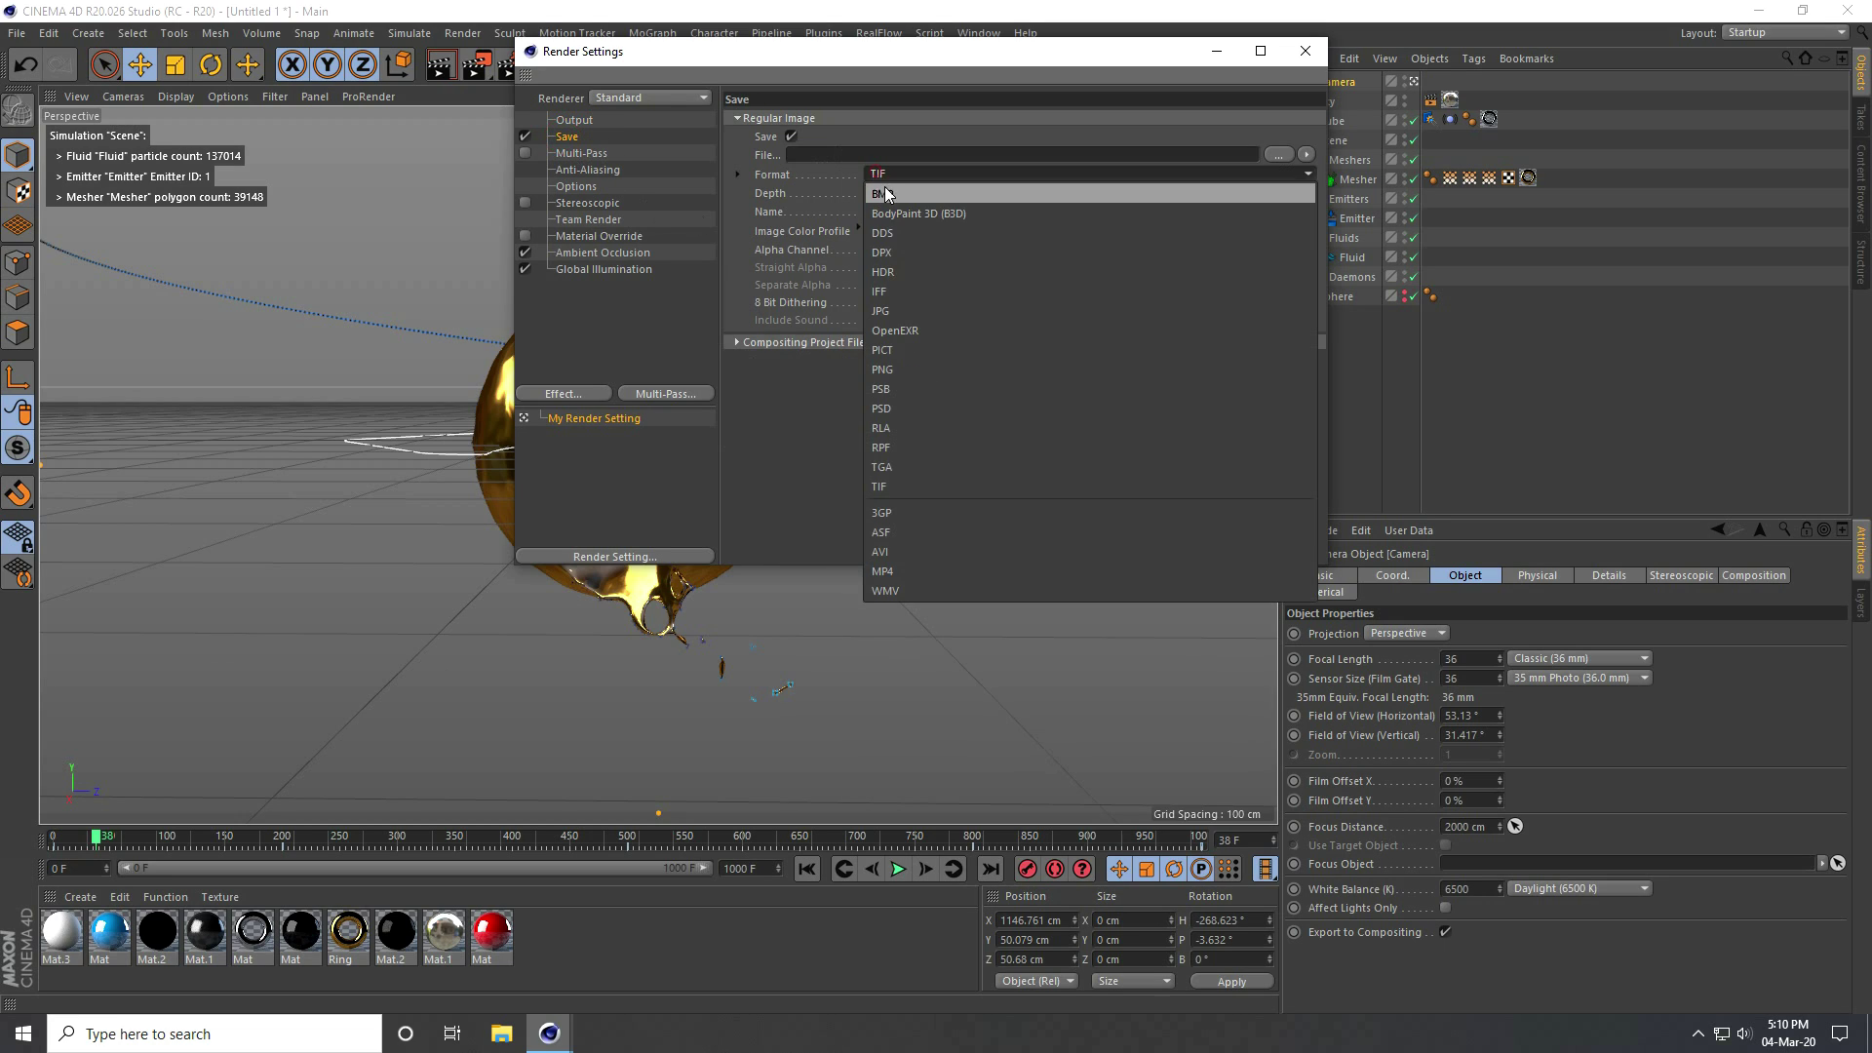
click(917, 310)
click(1278, 154)
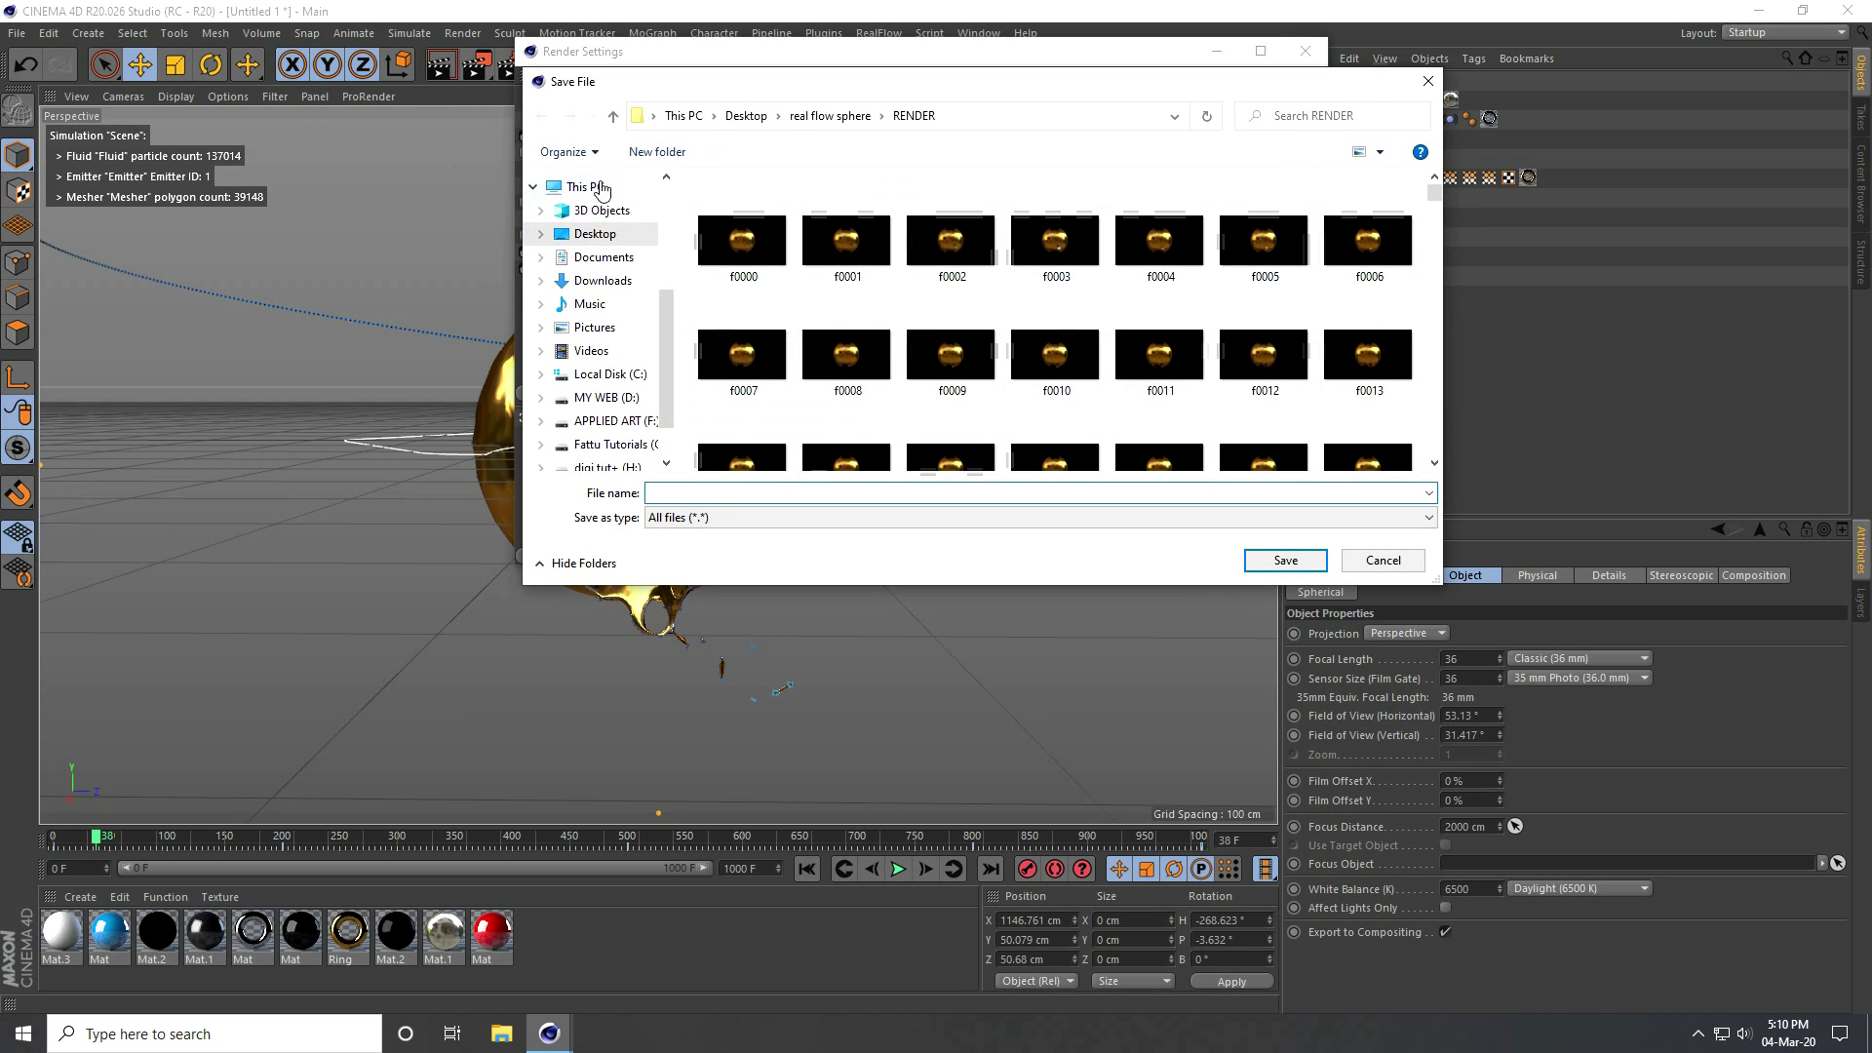
Create a Desktop folder 'sp' and save the render output there with file name 'a'
click(615, 117)
right_click(718, 364)
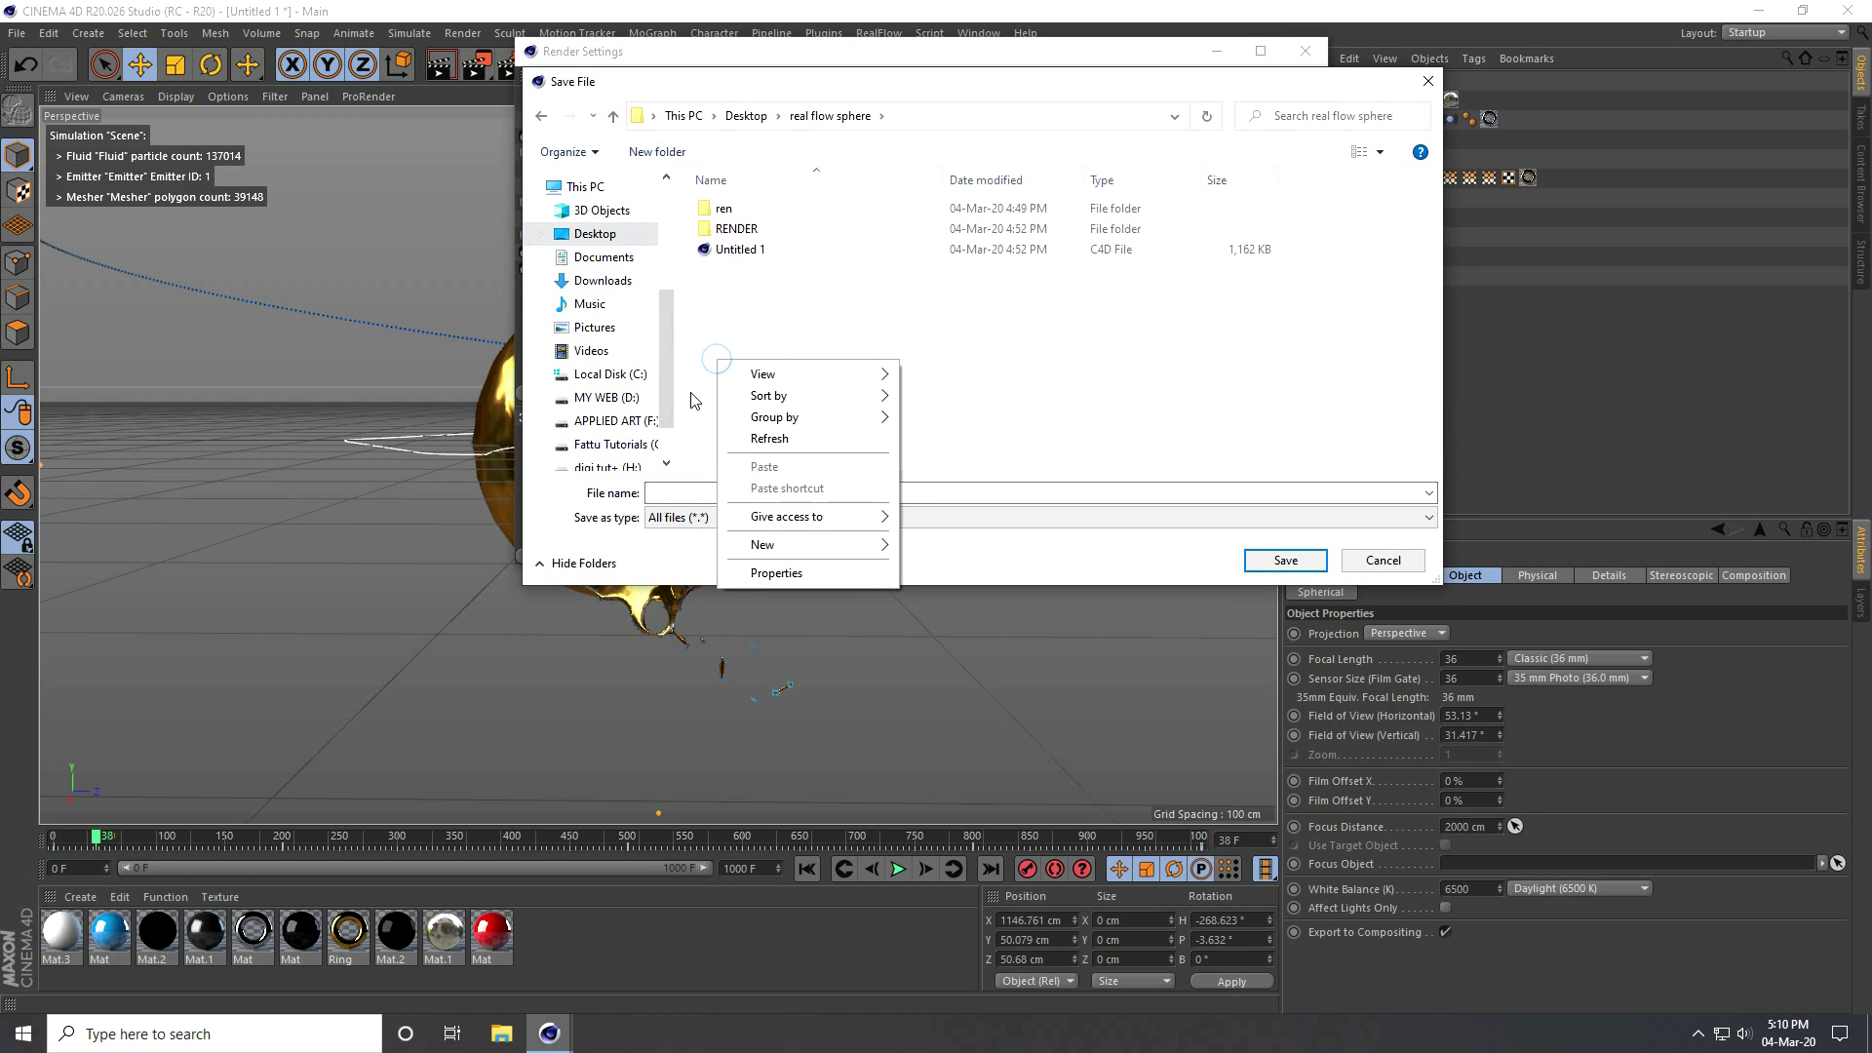
click(599, 230)
scroll(963, 347, down, 1)
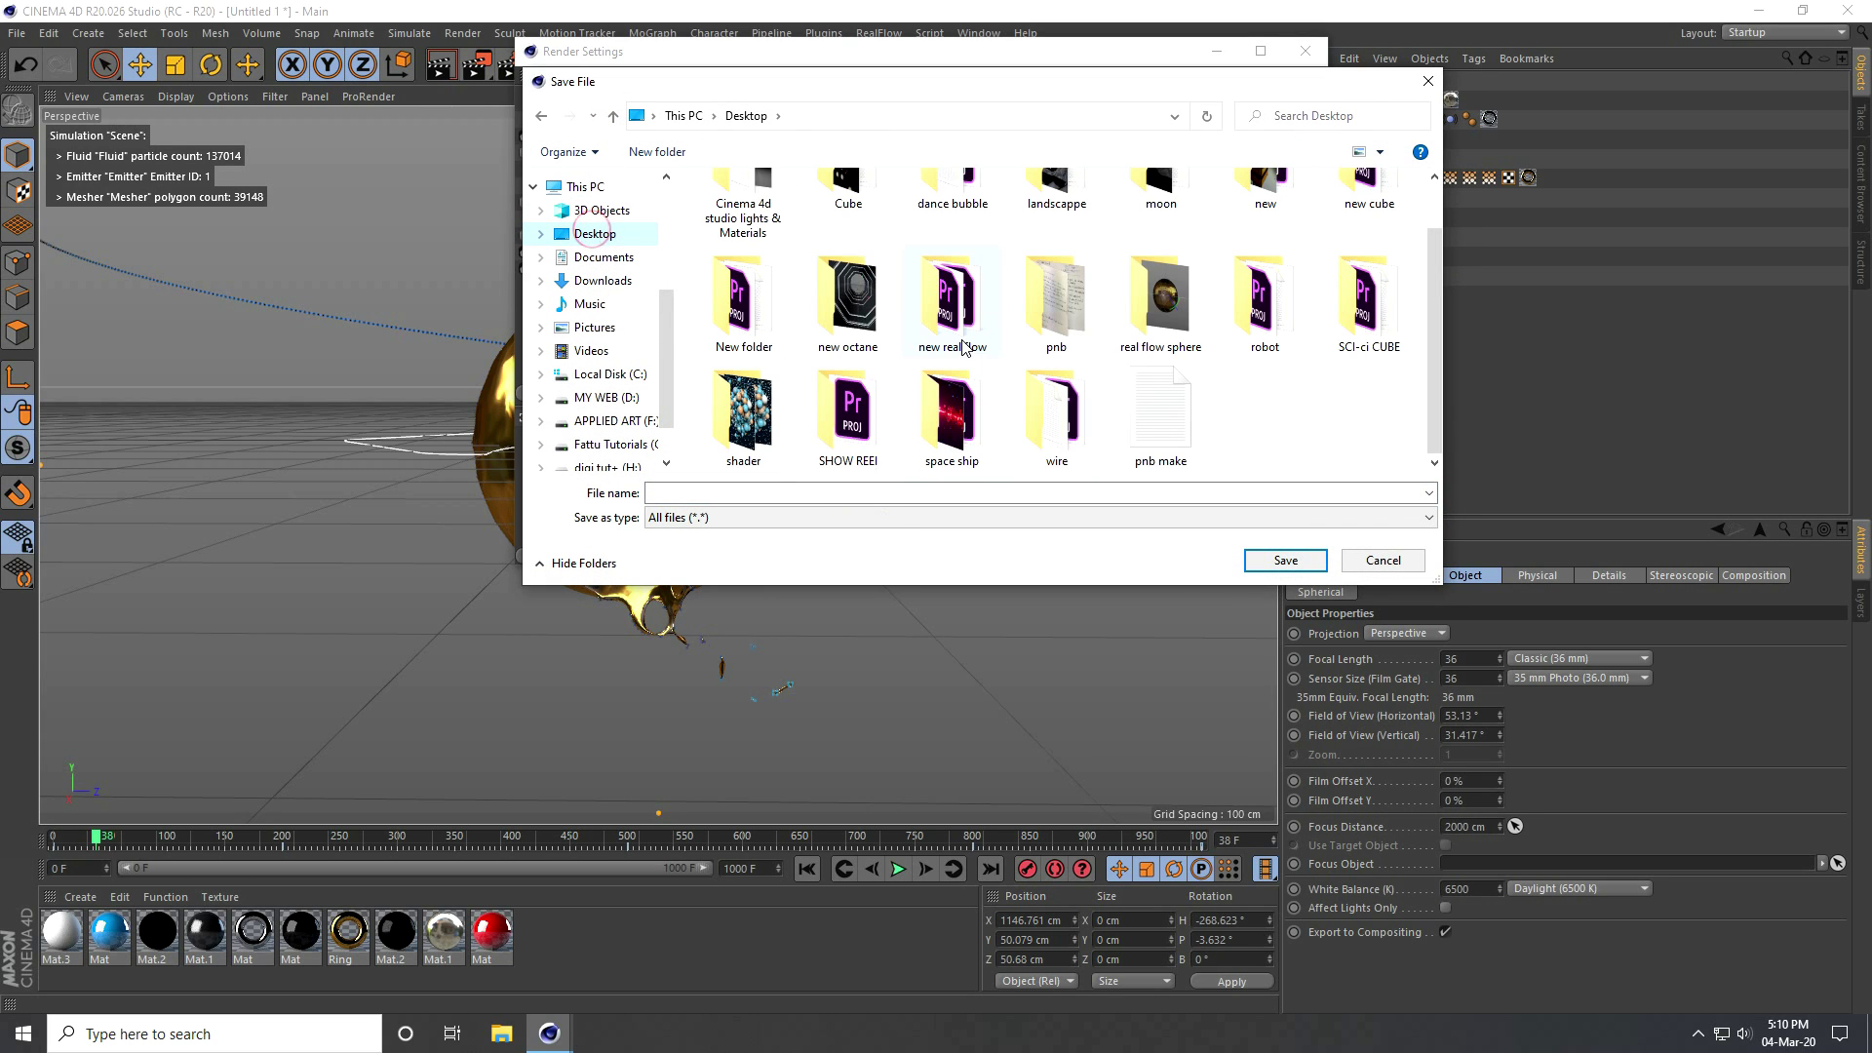
right_click(1250, 422)
mouse_move(1301, 616)
click(1481, 611)
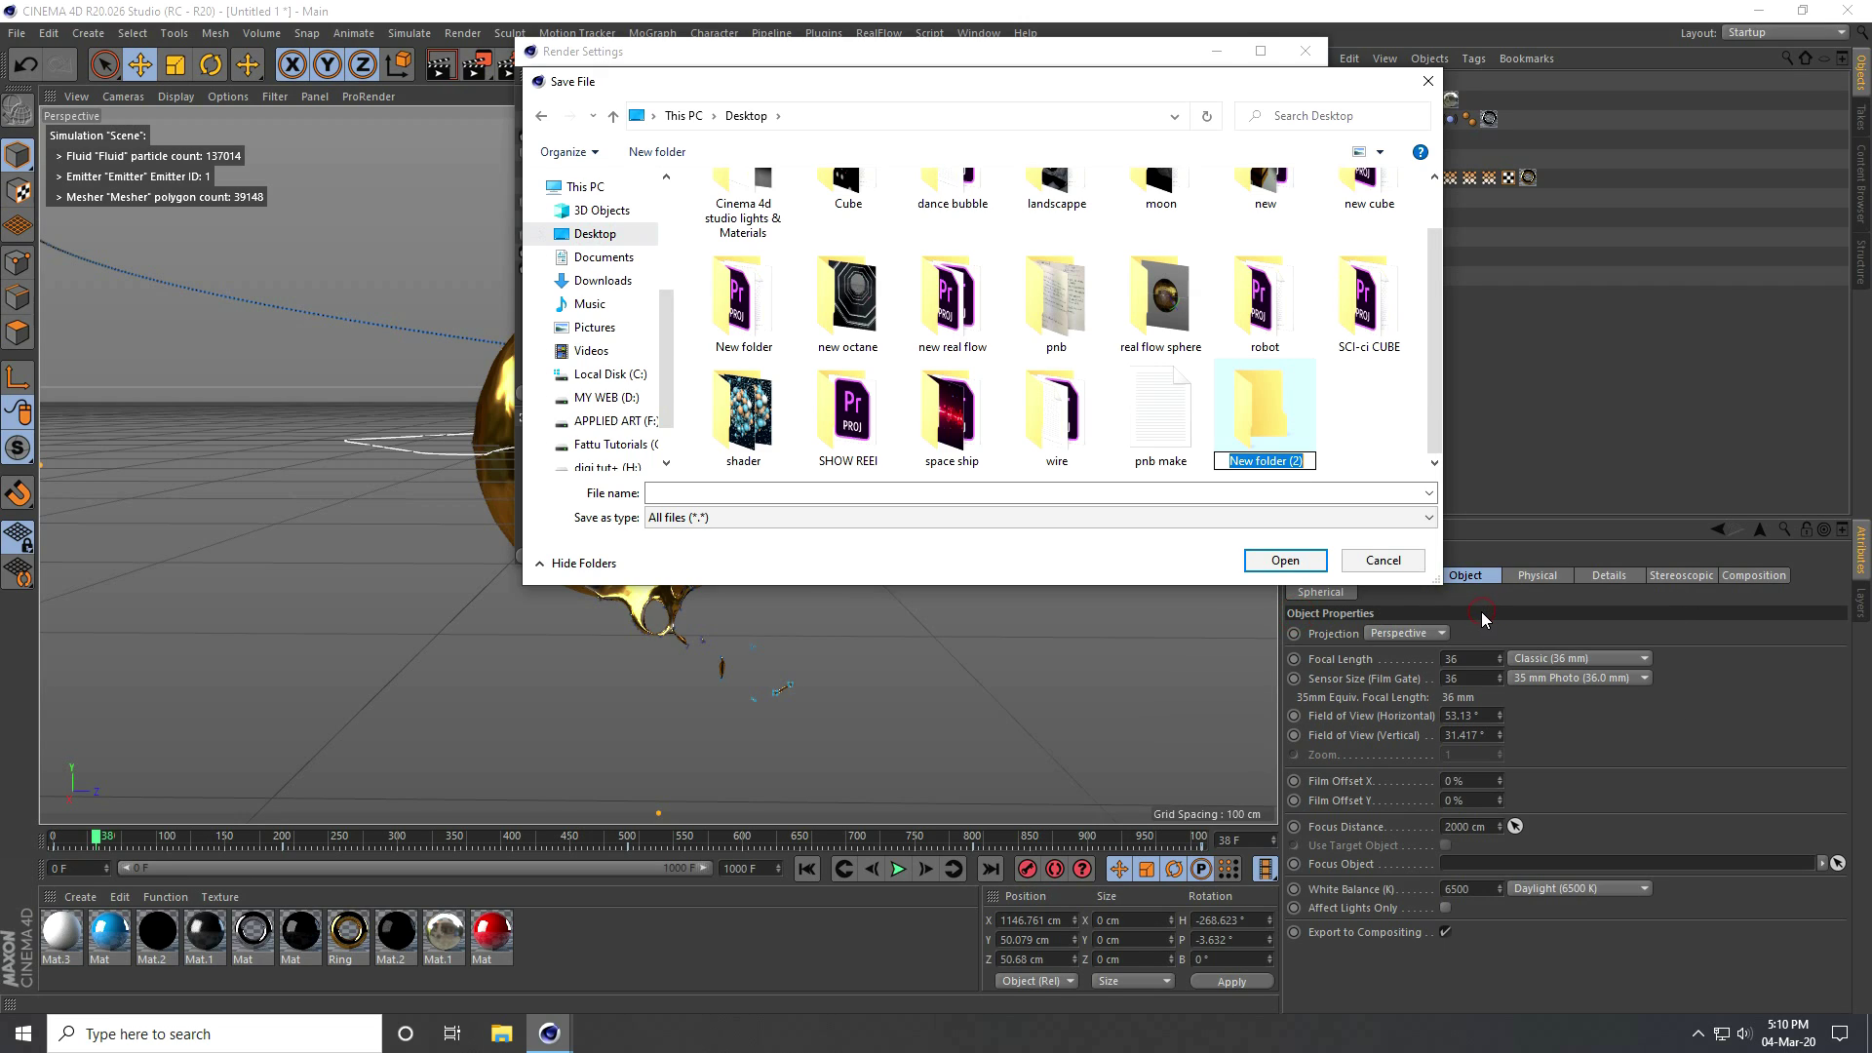
text(sp)
key(Return)
key(Return)
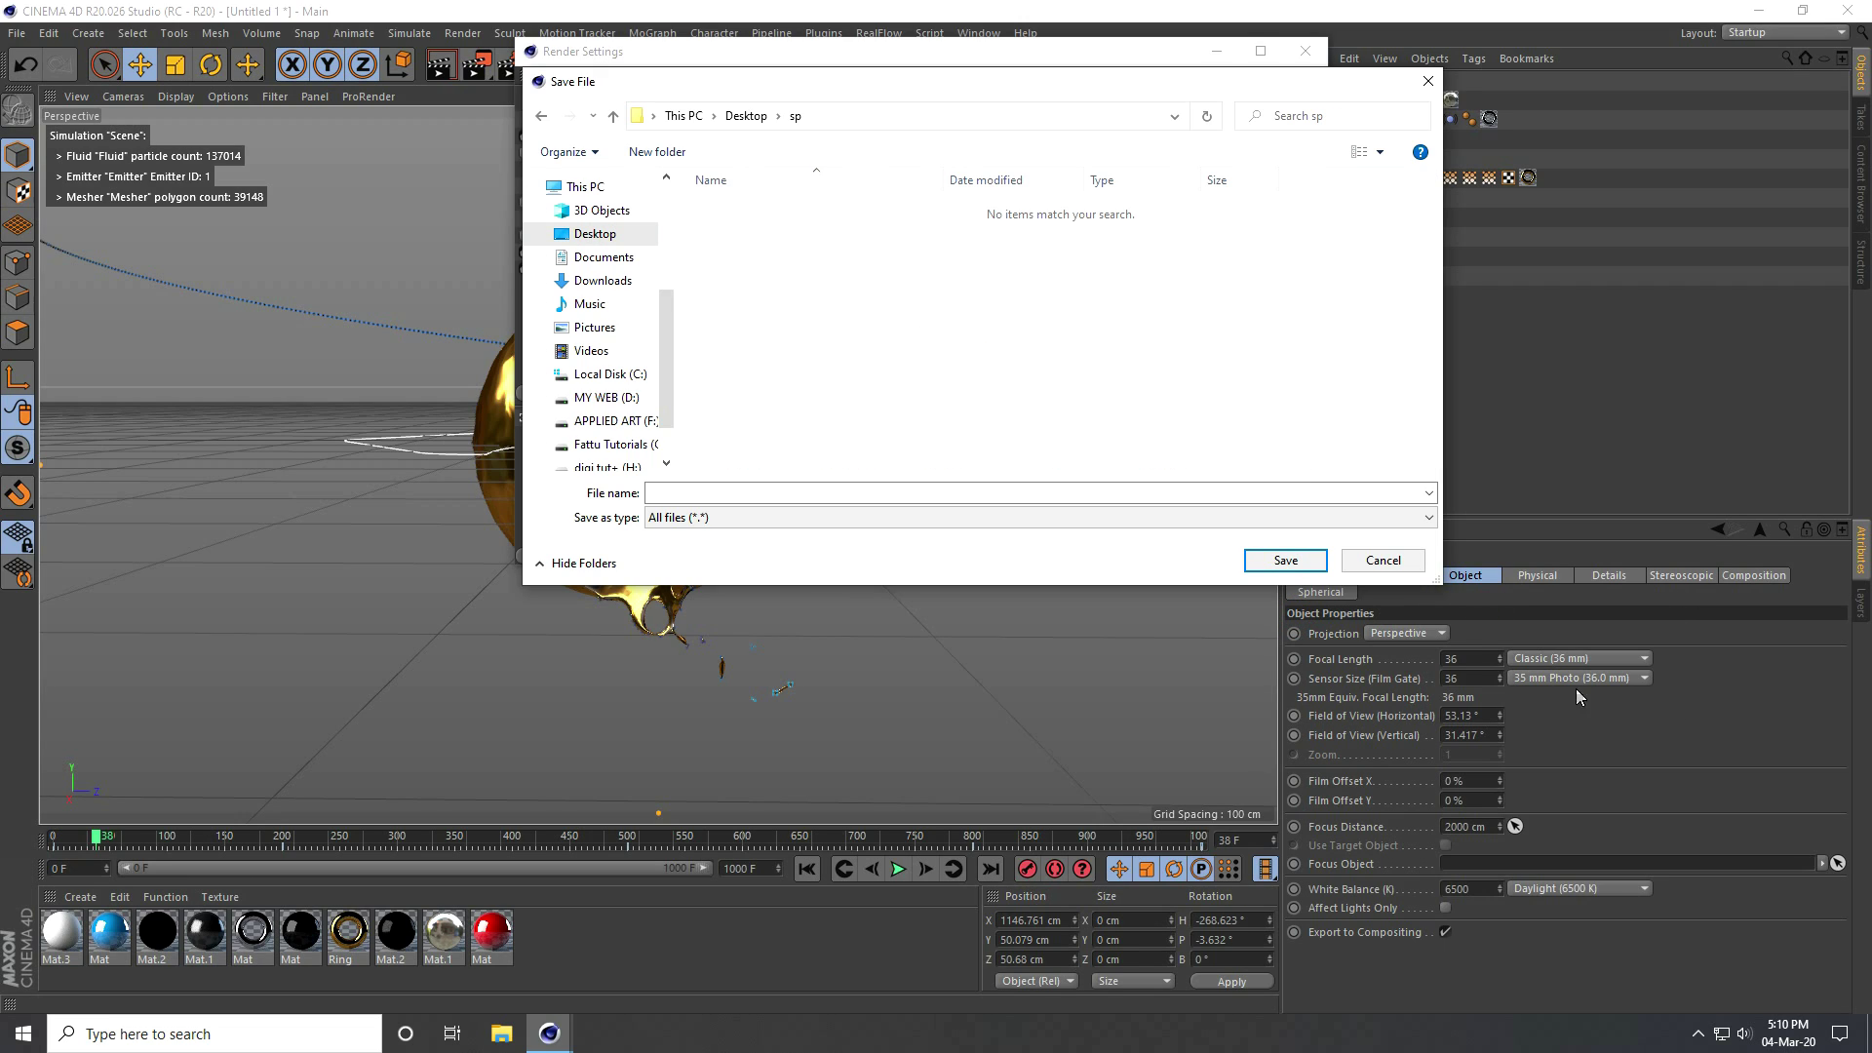
text(a)
click(1285, 561)
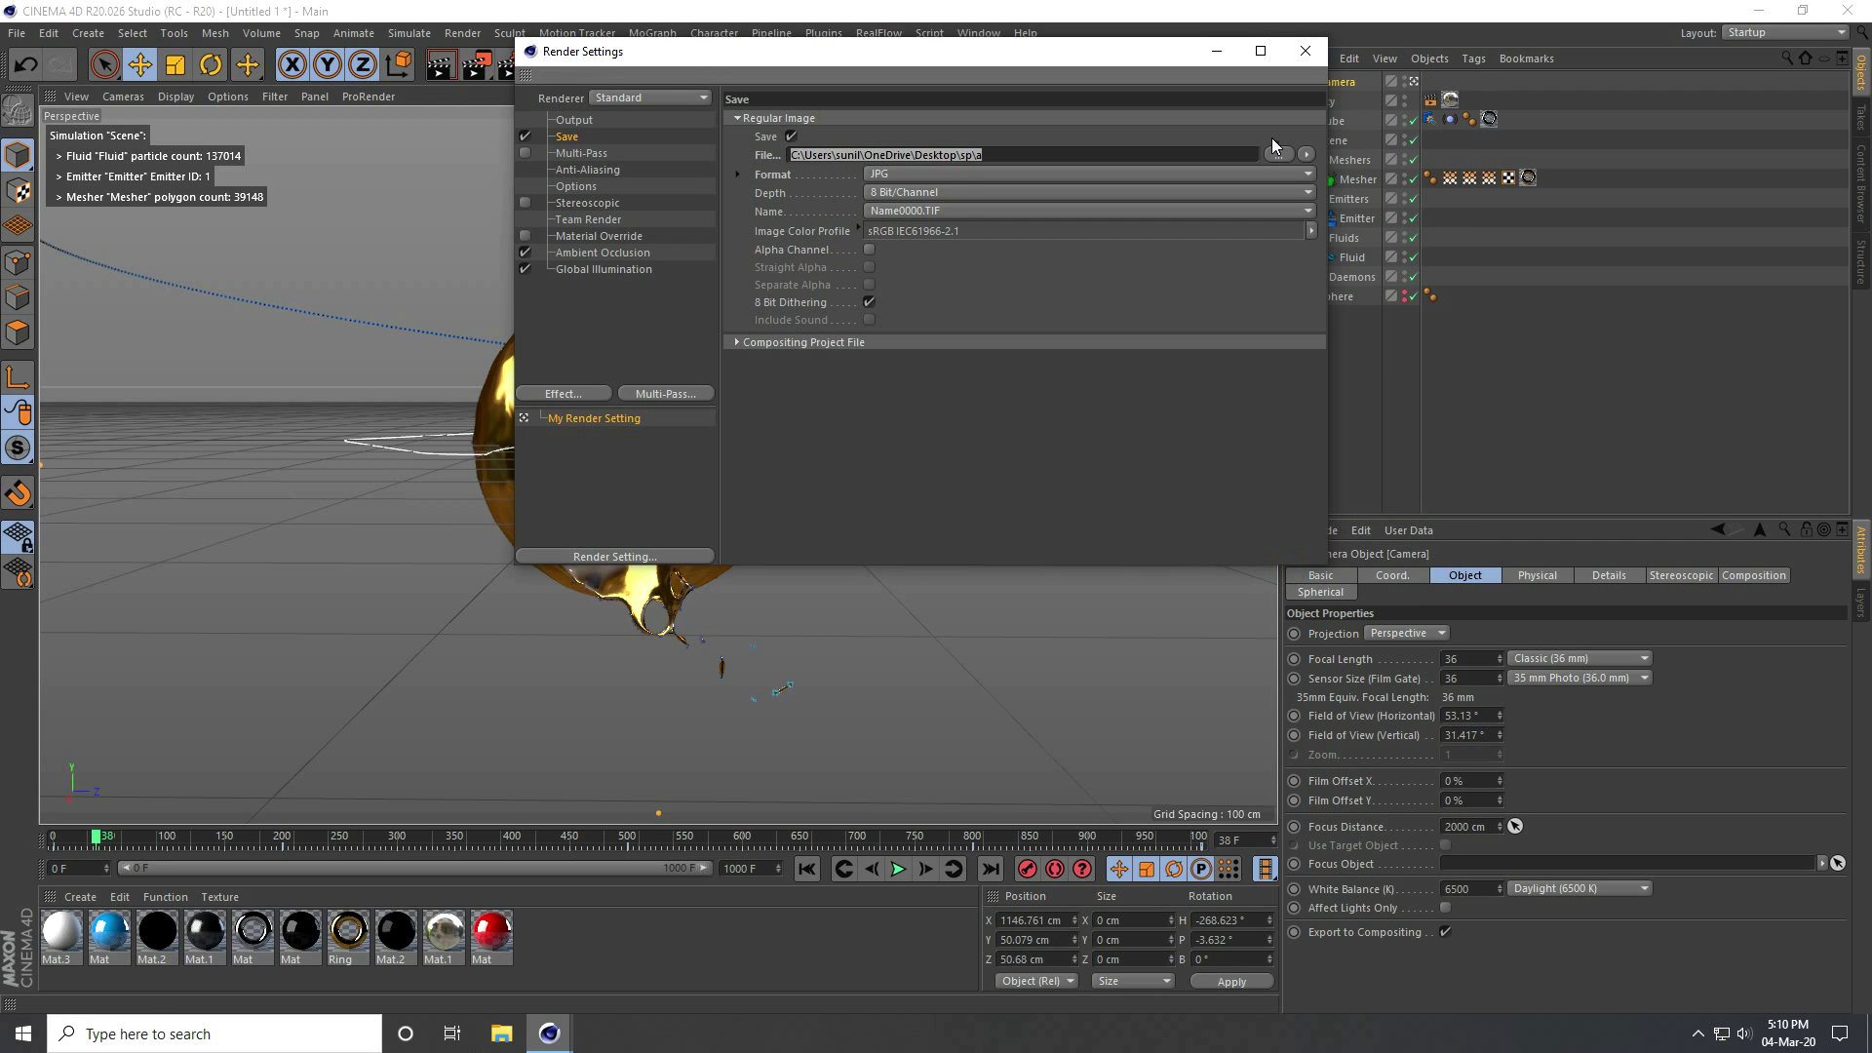
Close Render Settings and render the animation in a full-screen Picture Viewer
click(1304, 51)
click(472, 70)
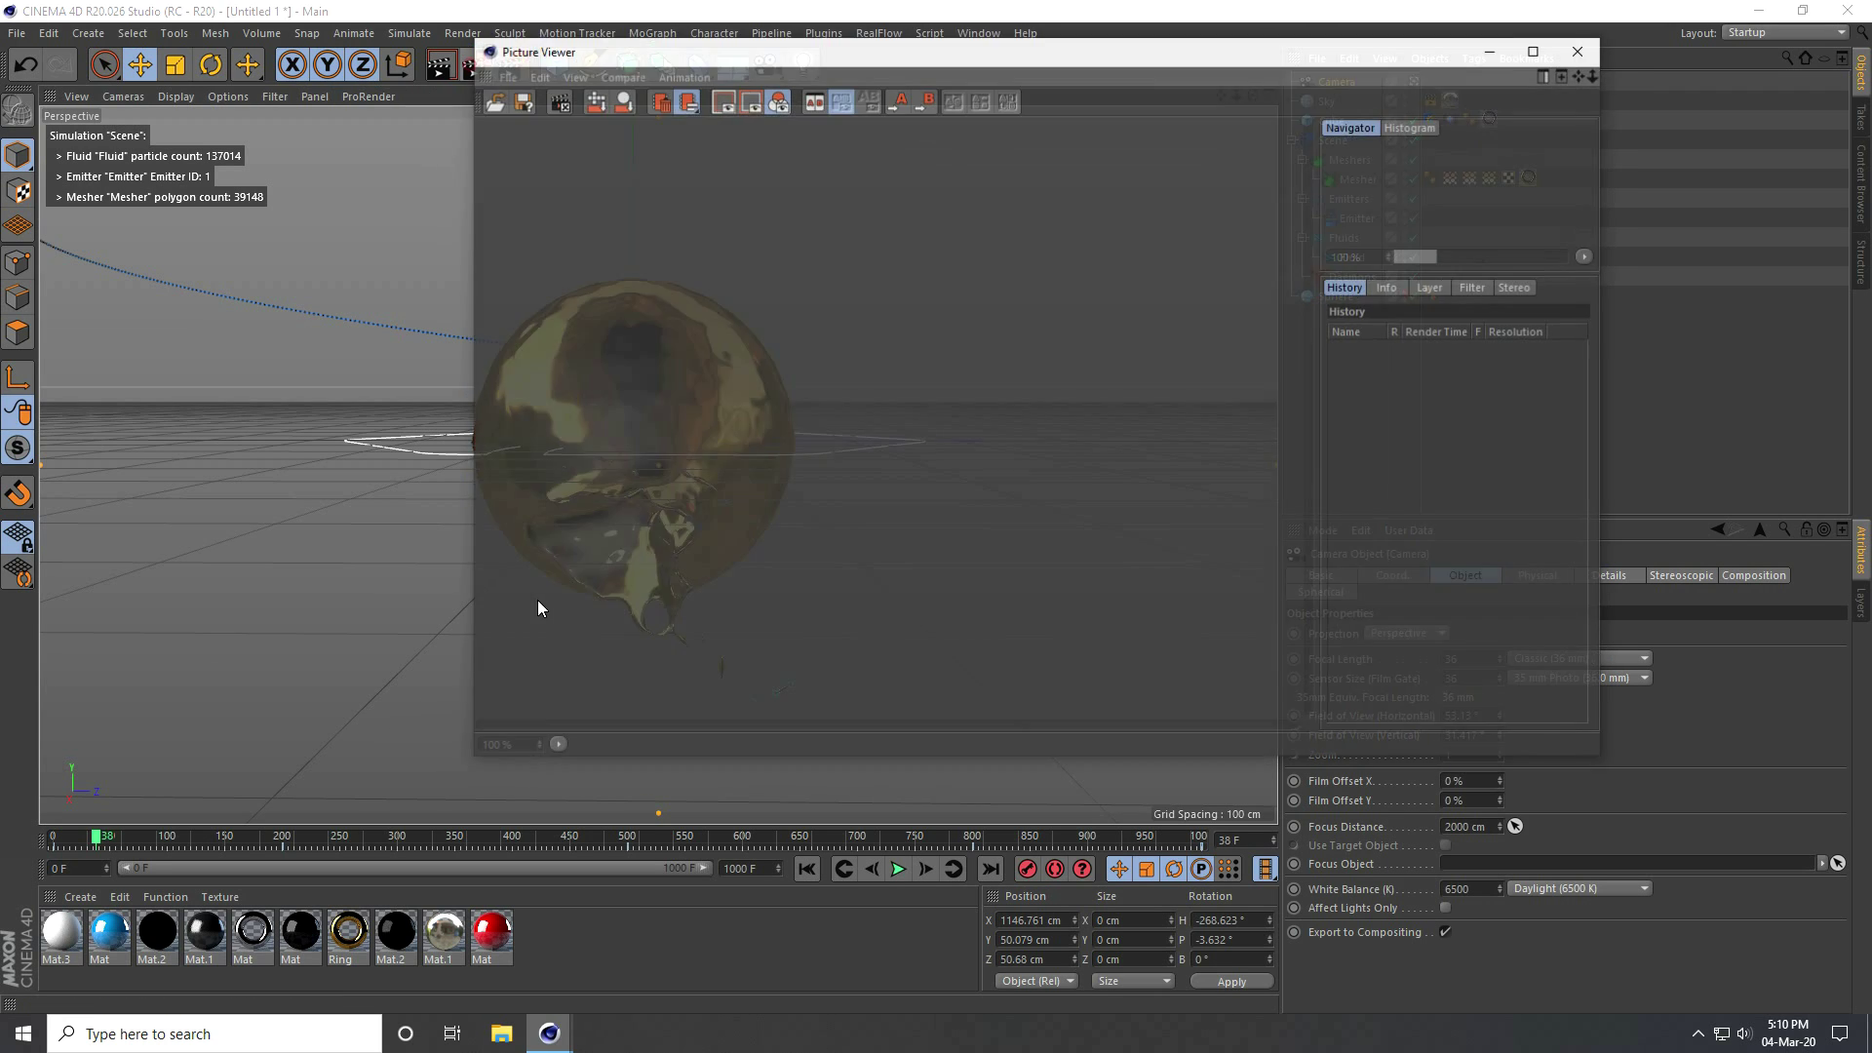
click(1532, 51)
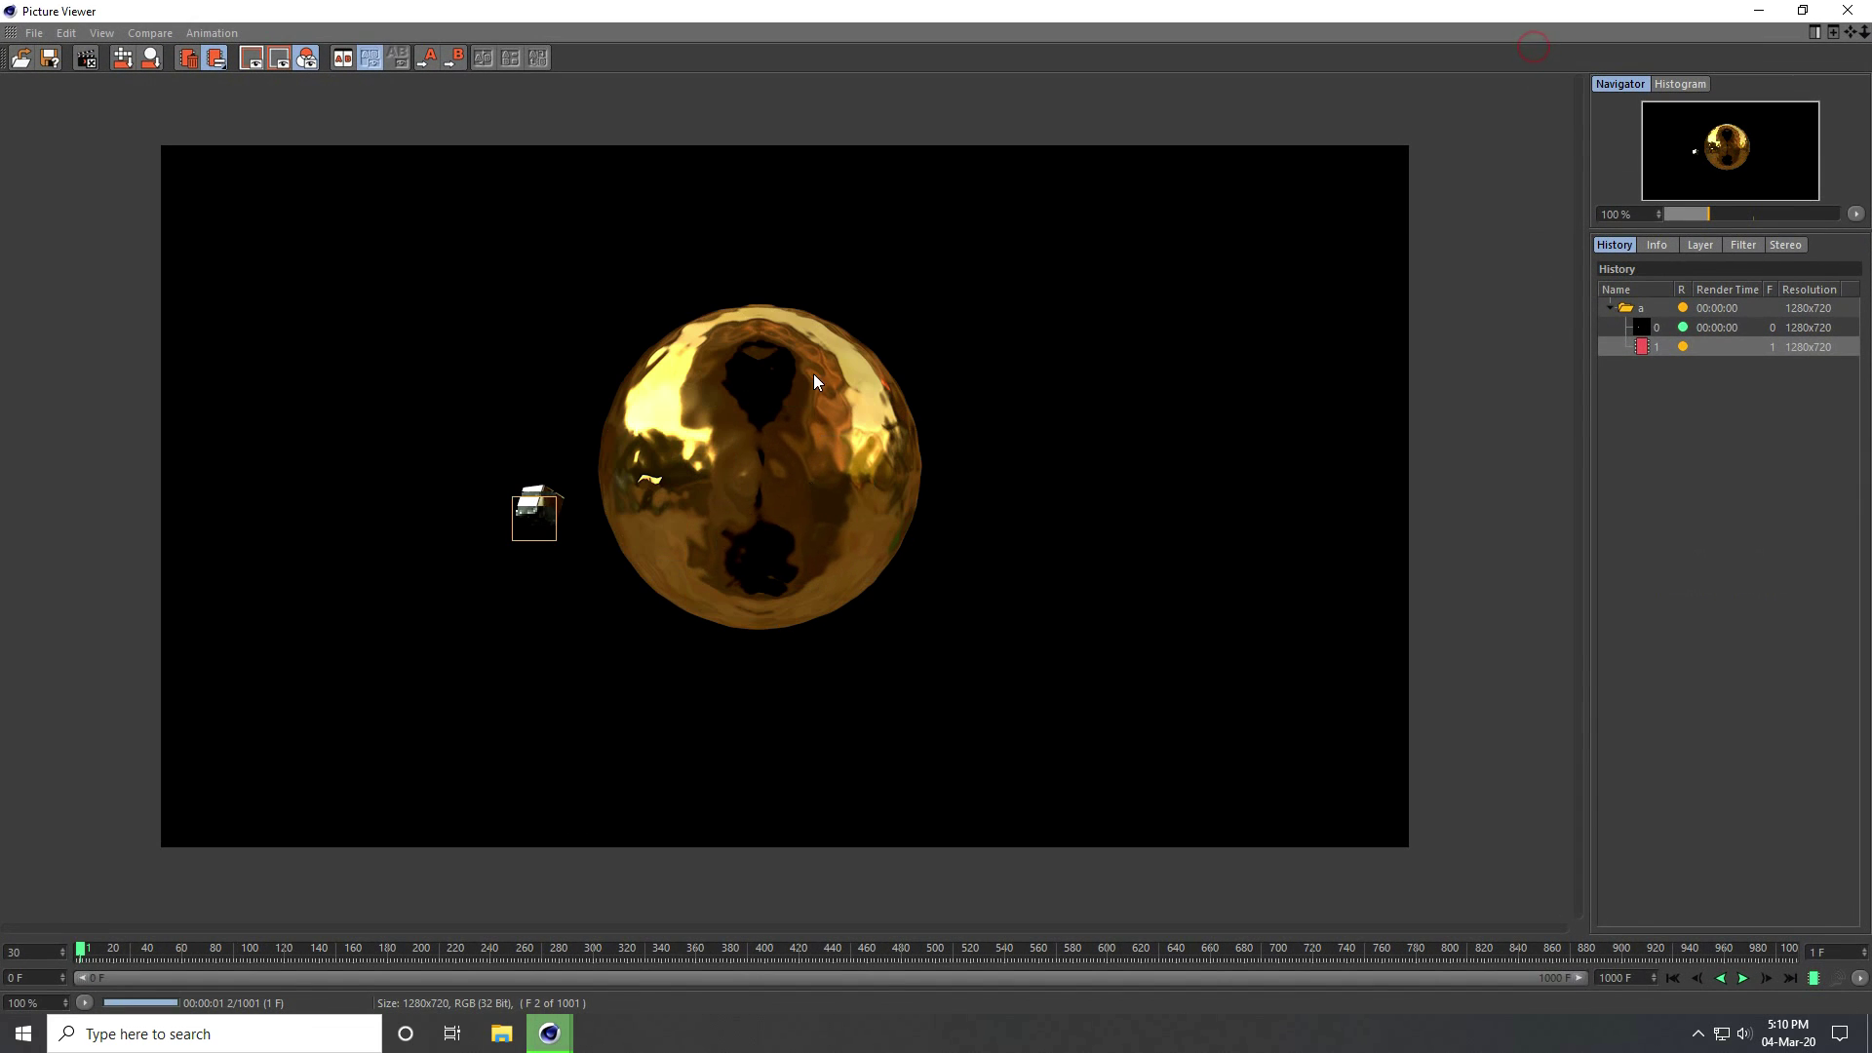
Enable the Picture Viewer colour filter with 20% saturation, 2% contrast and 1% brightness
click(1744, 245)
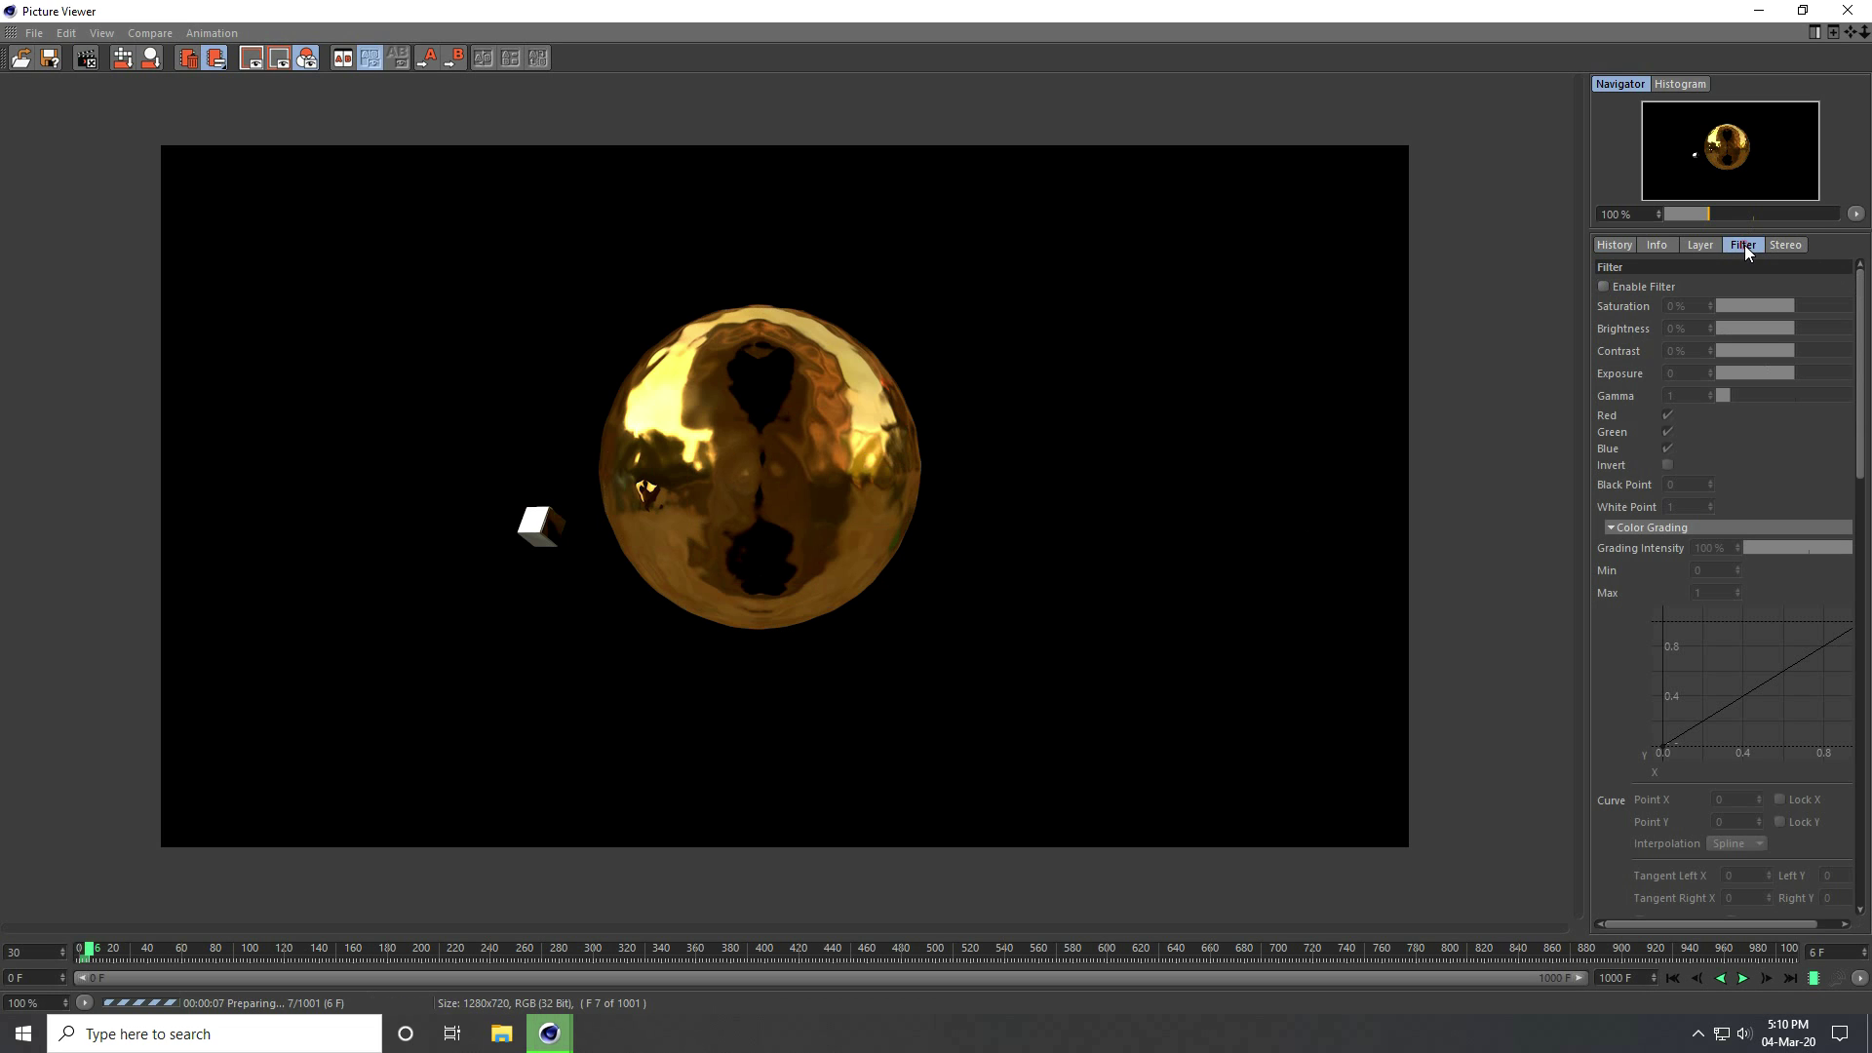
click(1602, 286)
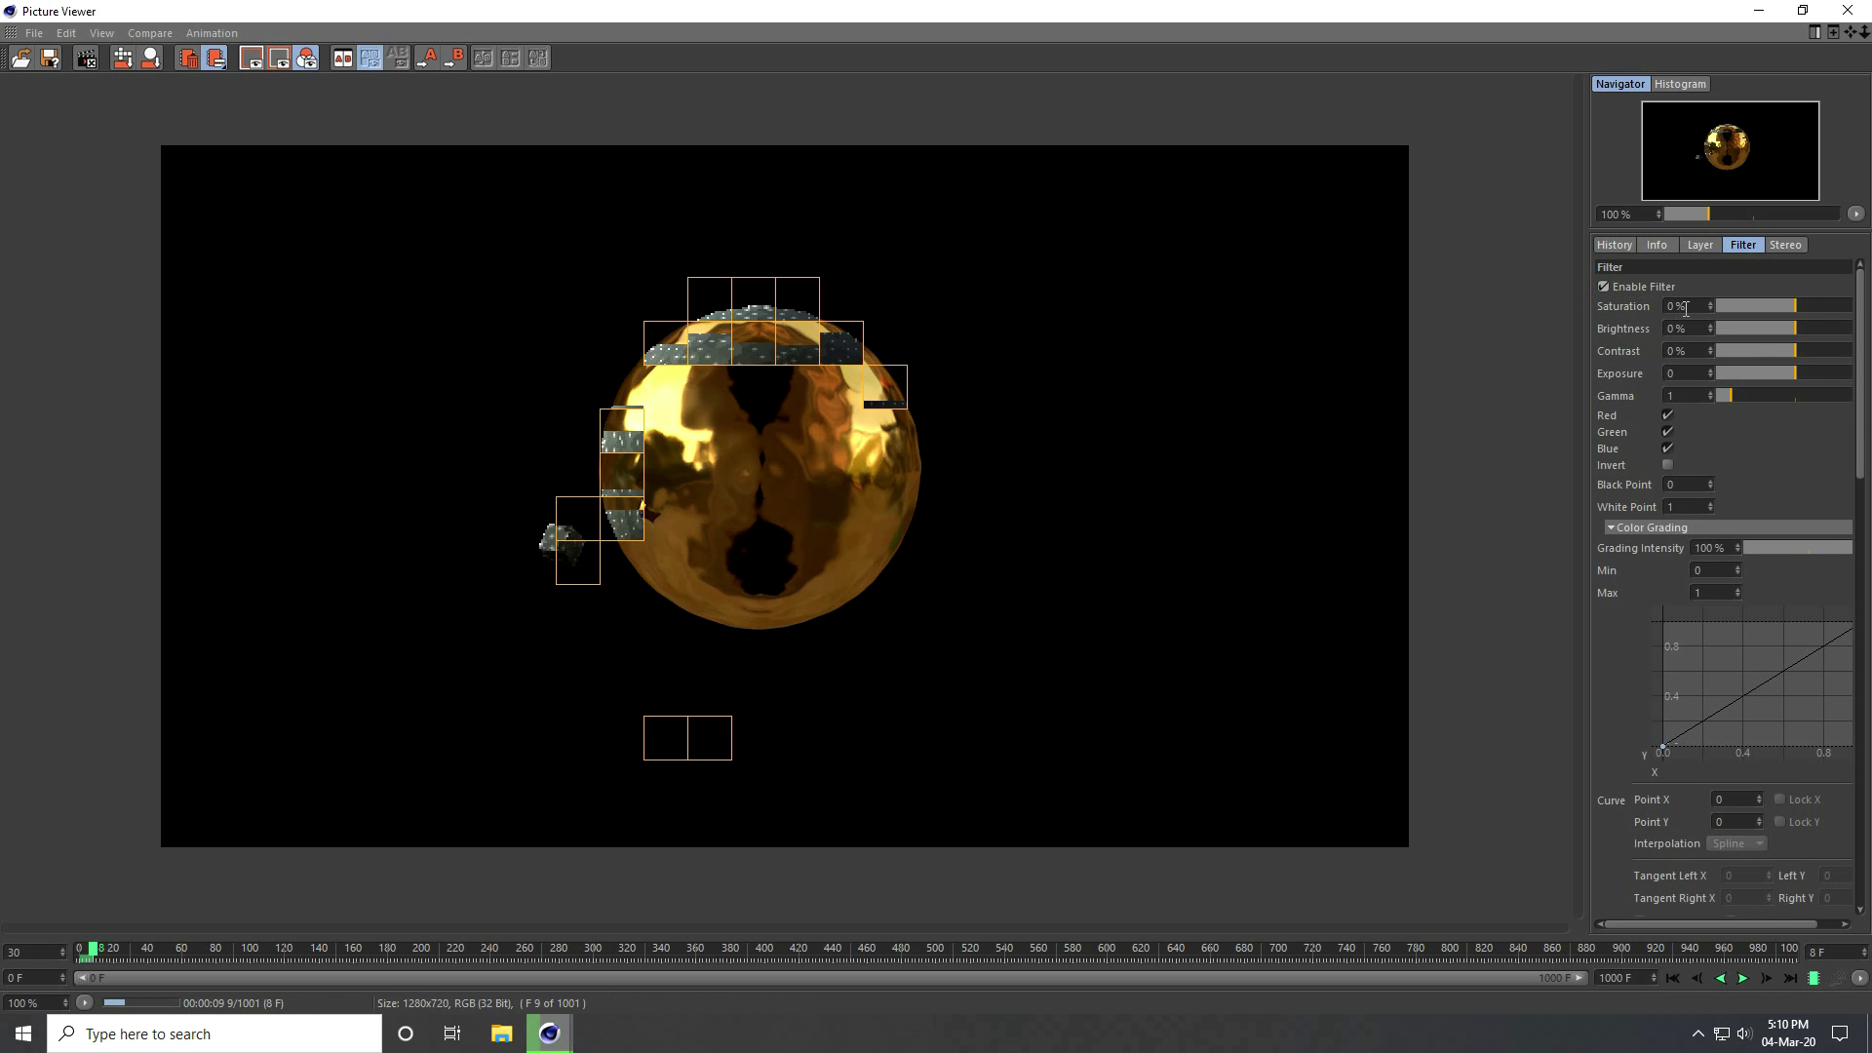
double_click(1686, 306)
text(20)
key(Return)
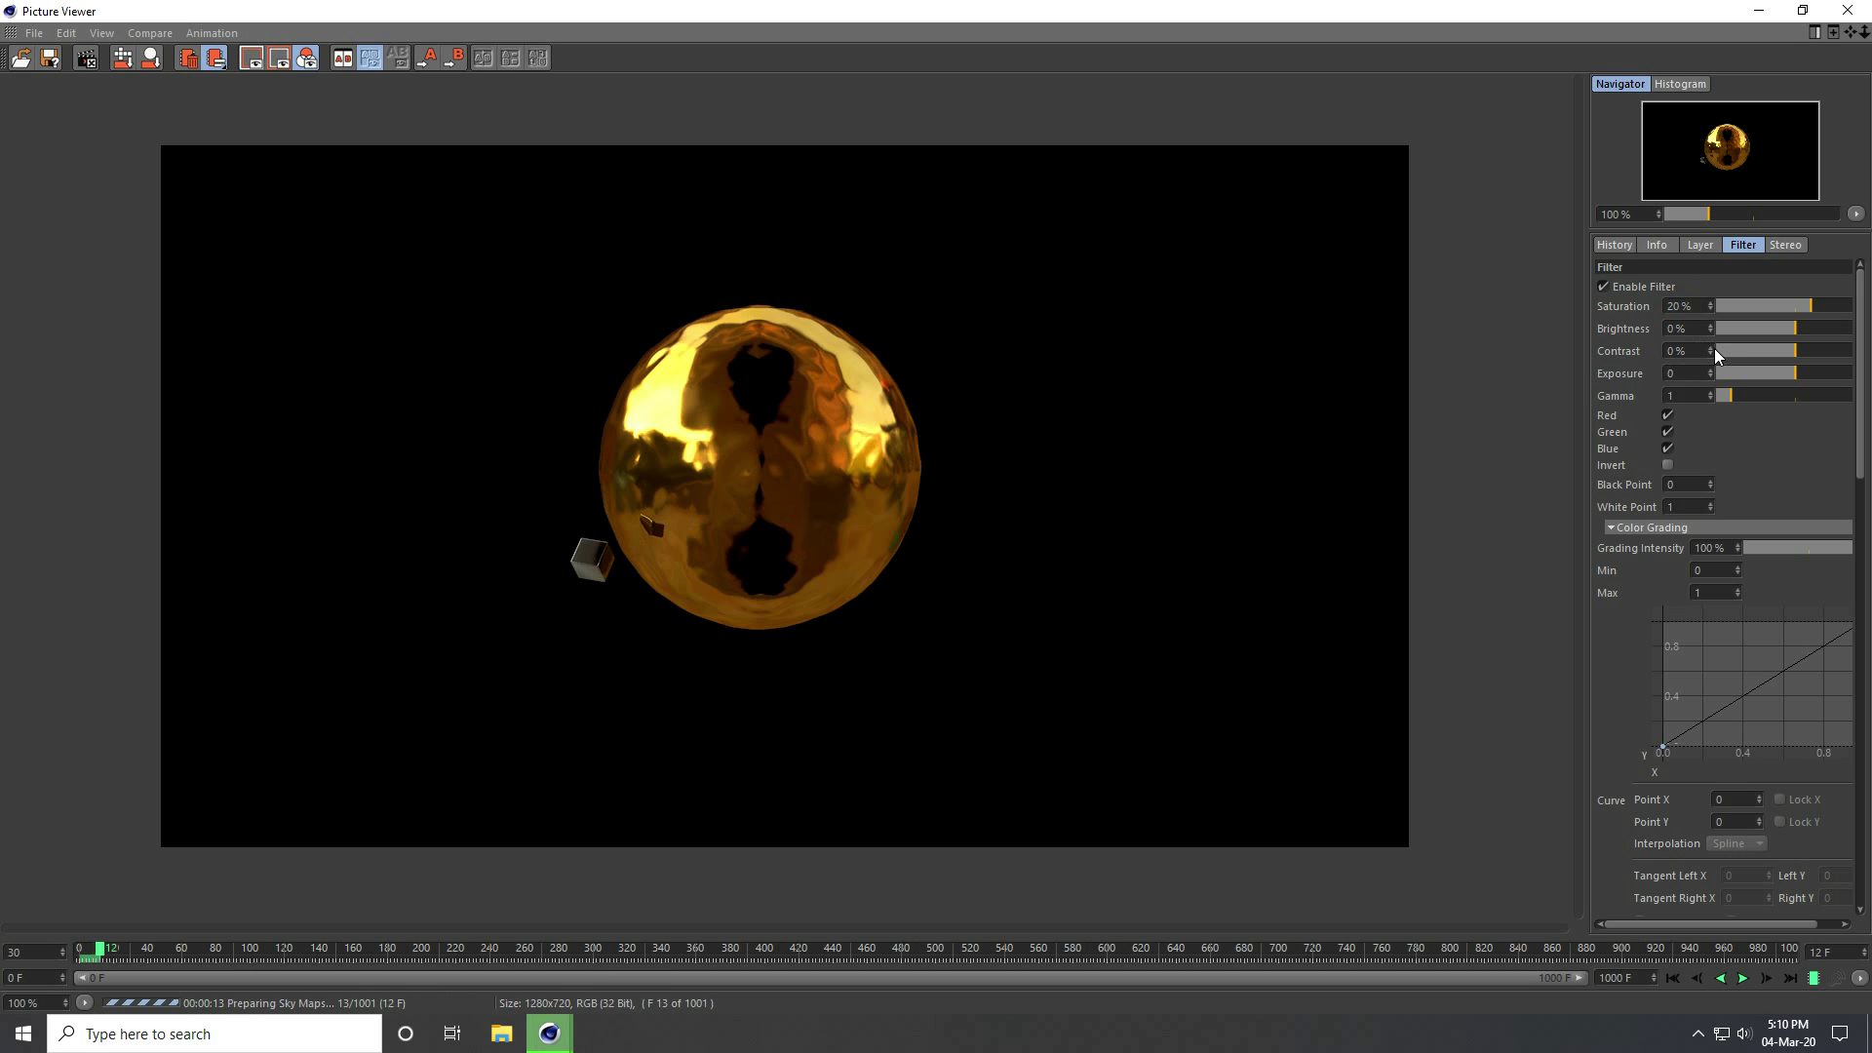
drag(1711, 348, 1716, 331)
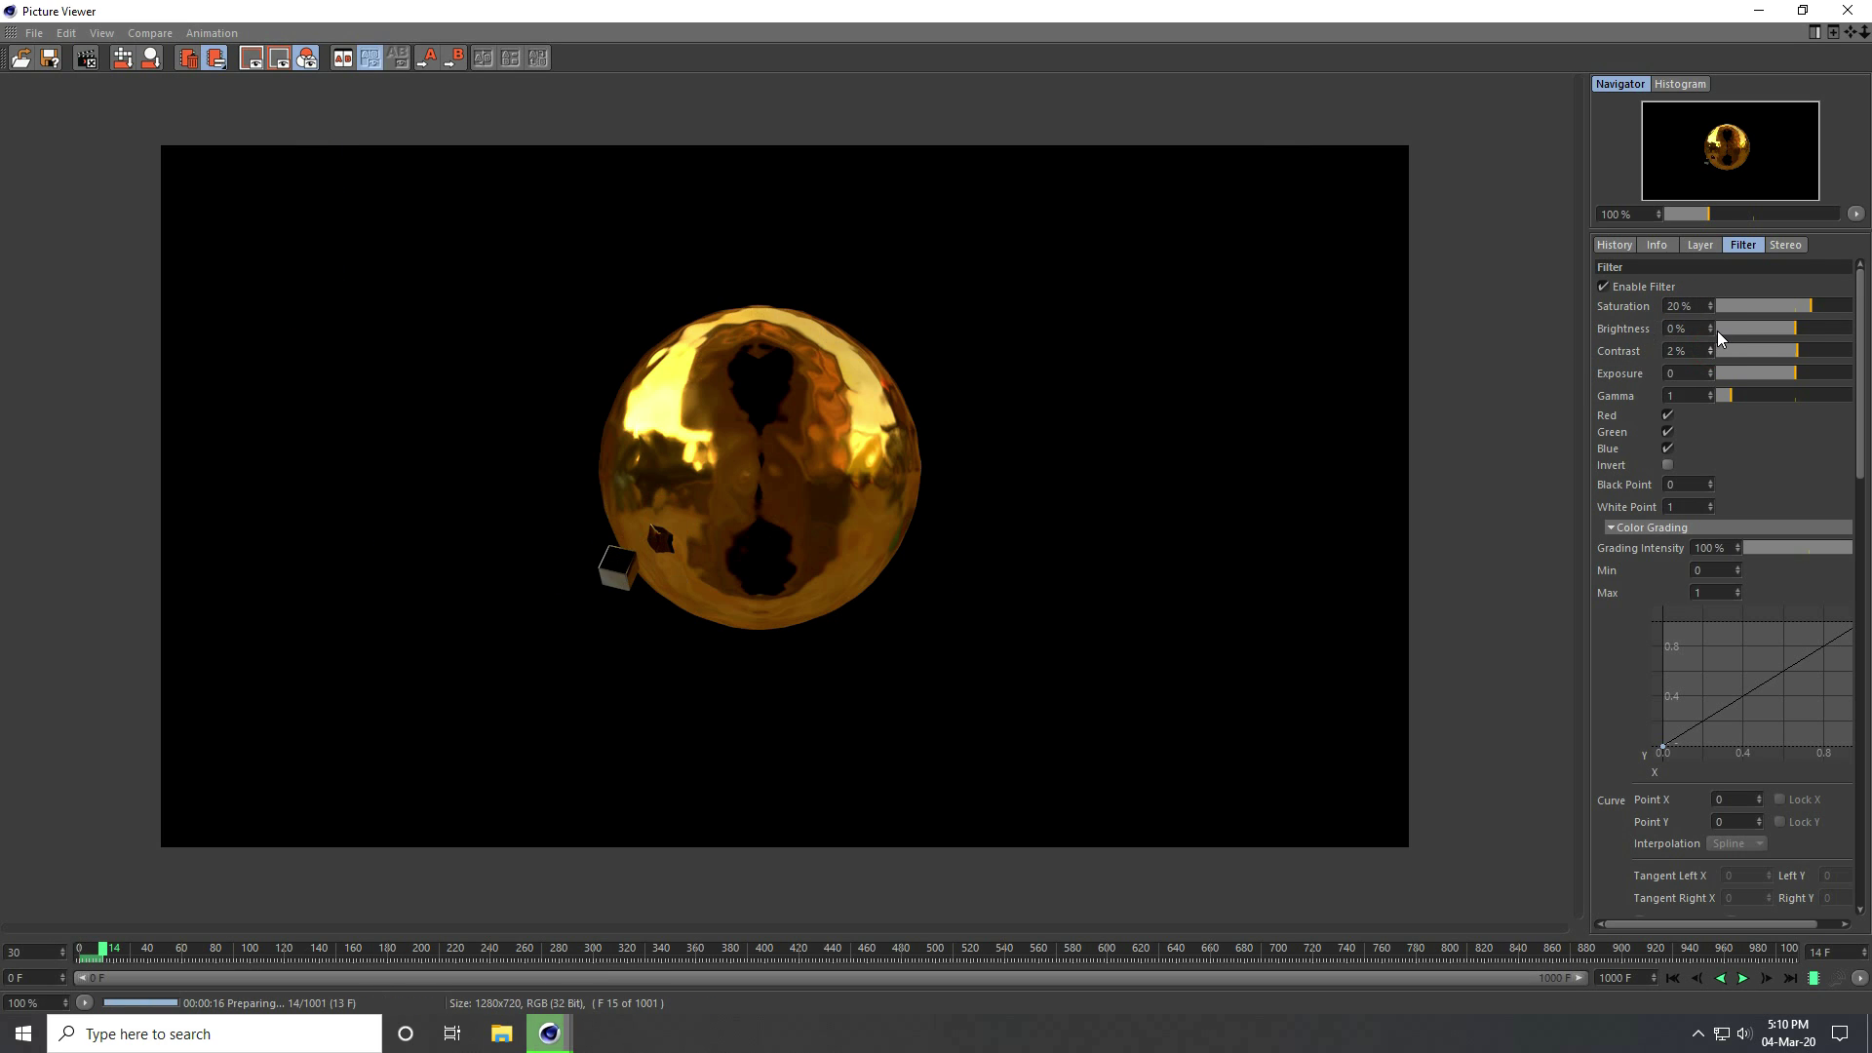
click(1710, 326)
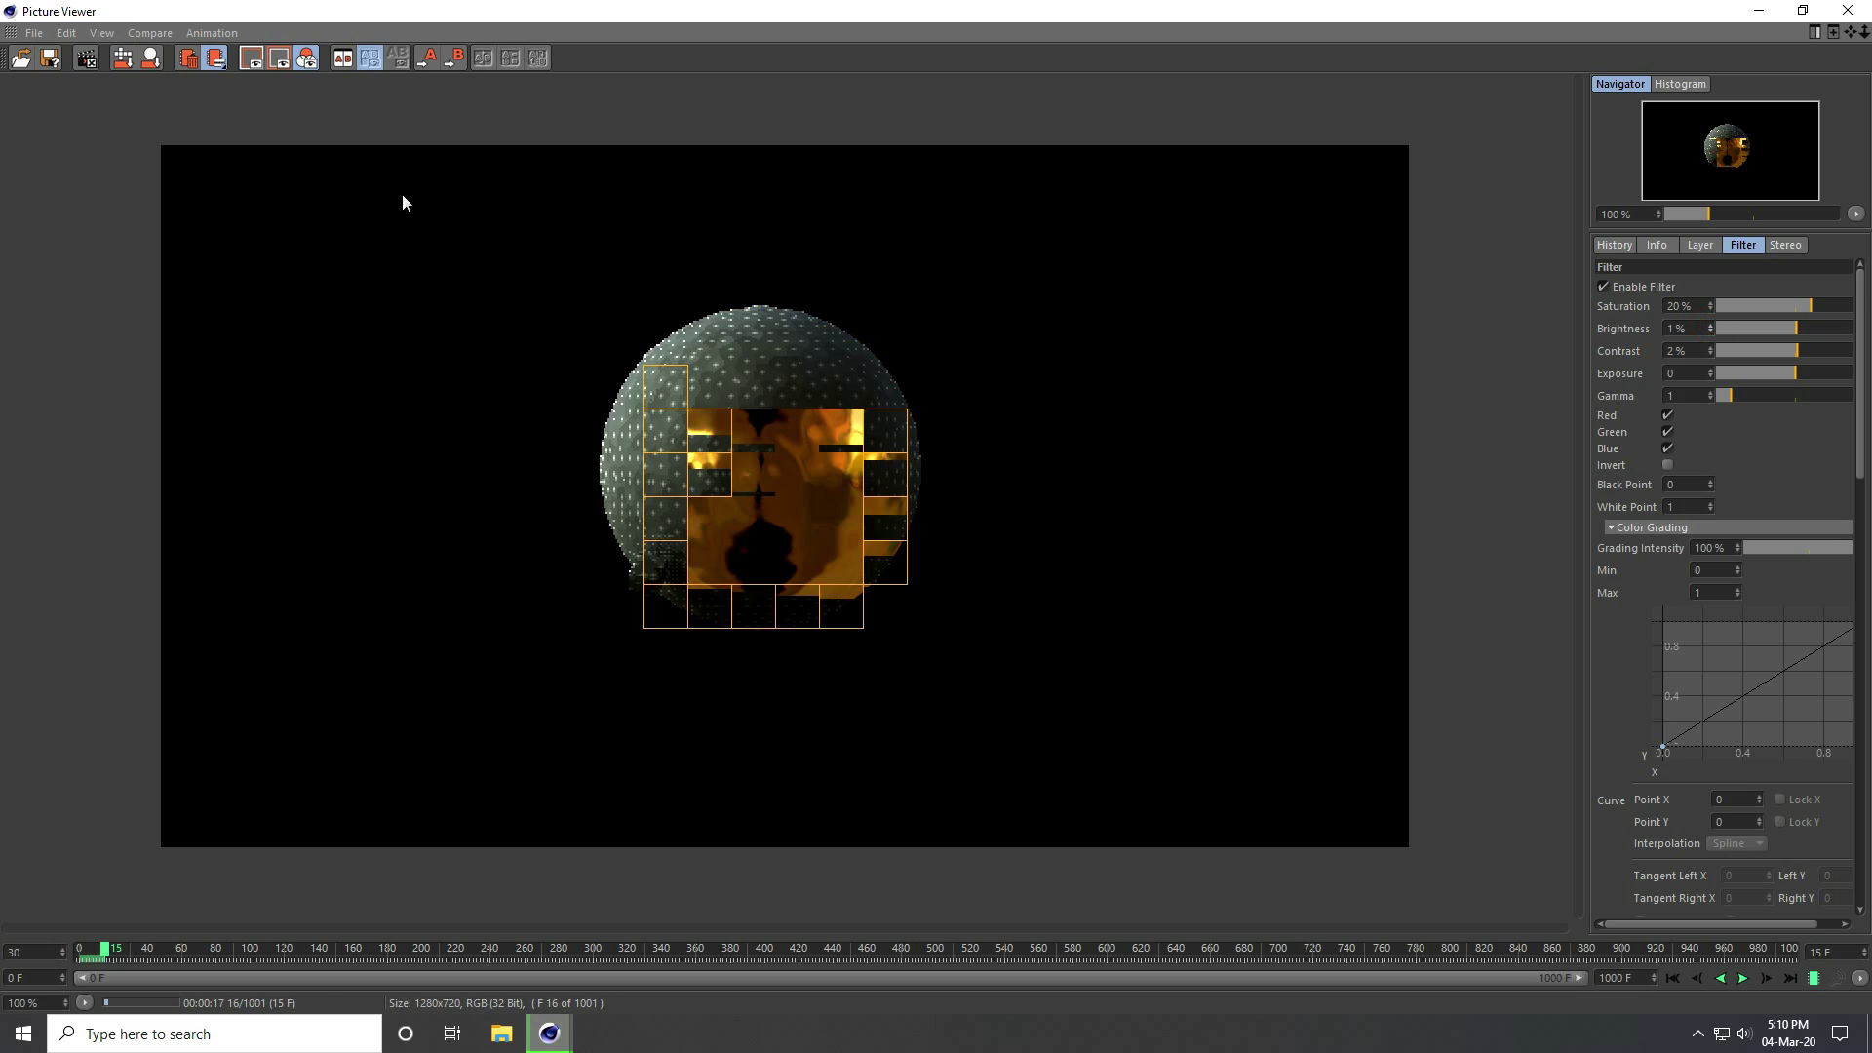
Save the render as a JPG animation with the colour filter applied to the frames
click(50, 57)
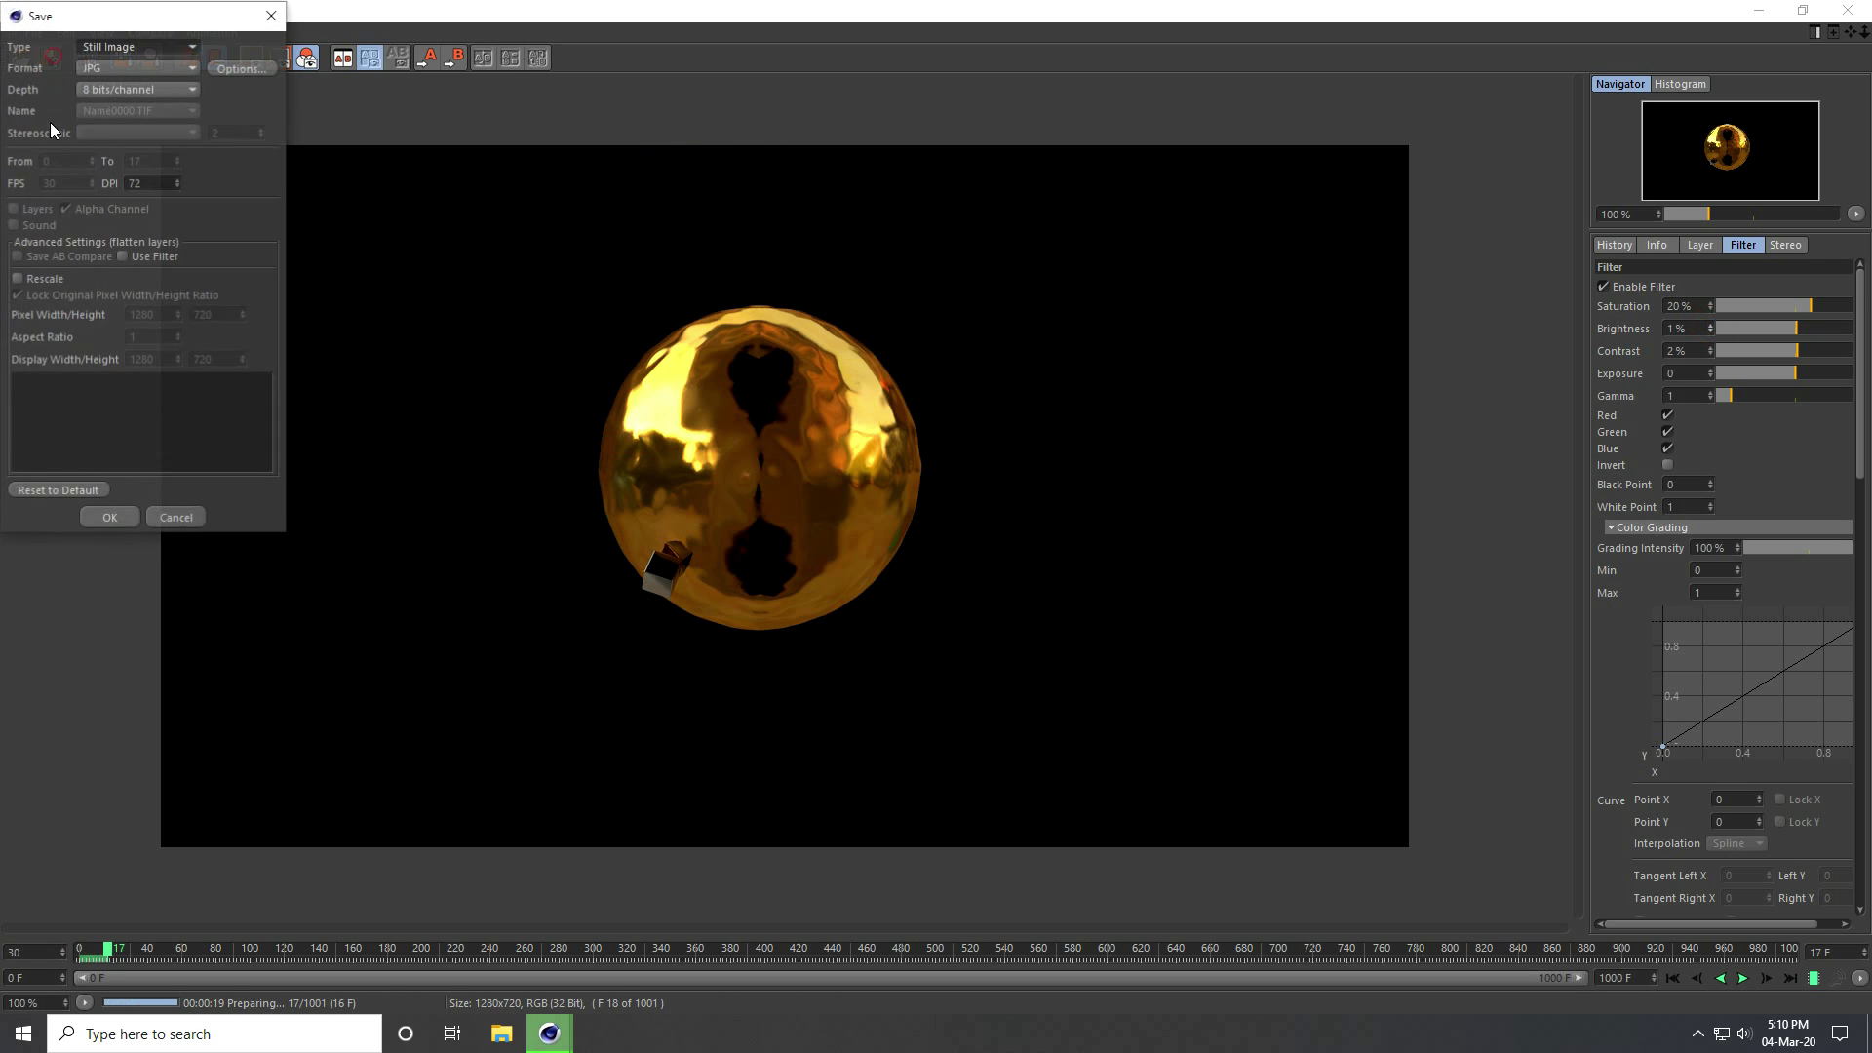
click(86, 47)
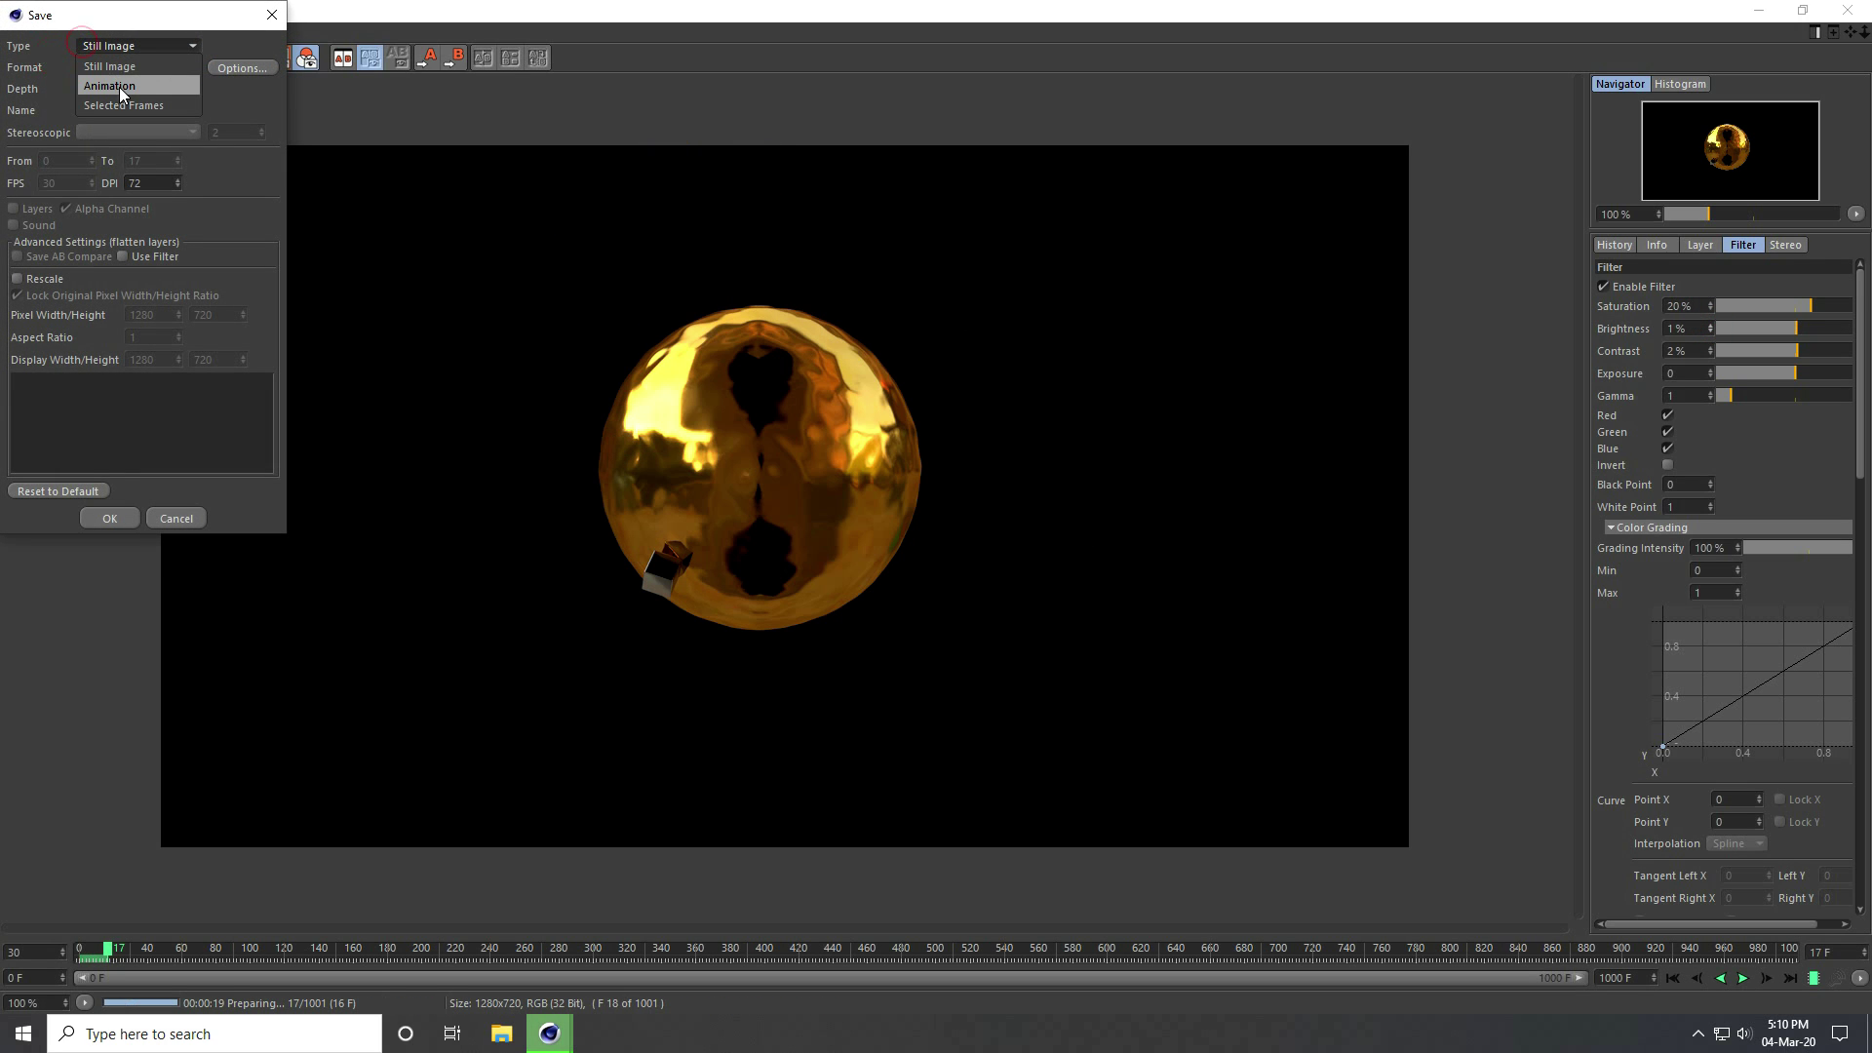
click(113, 86)
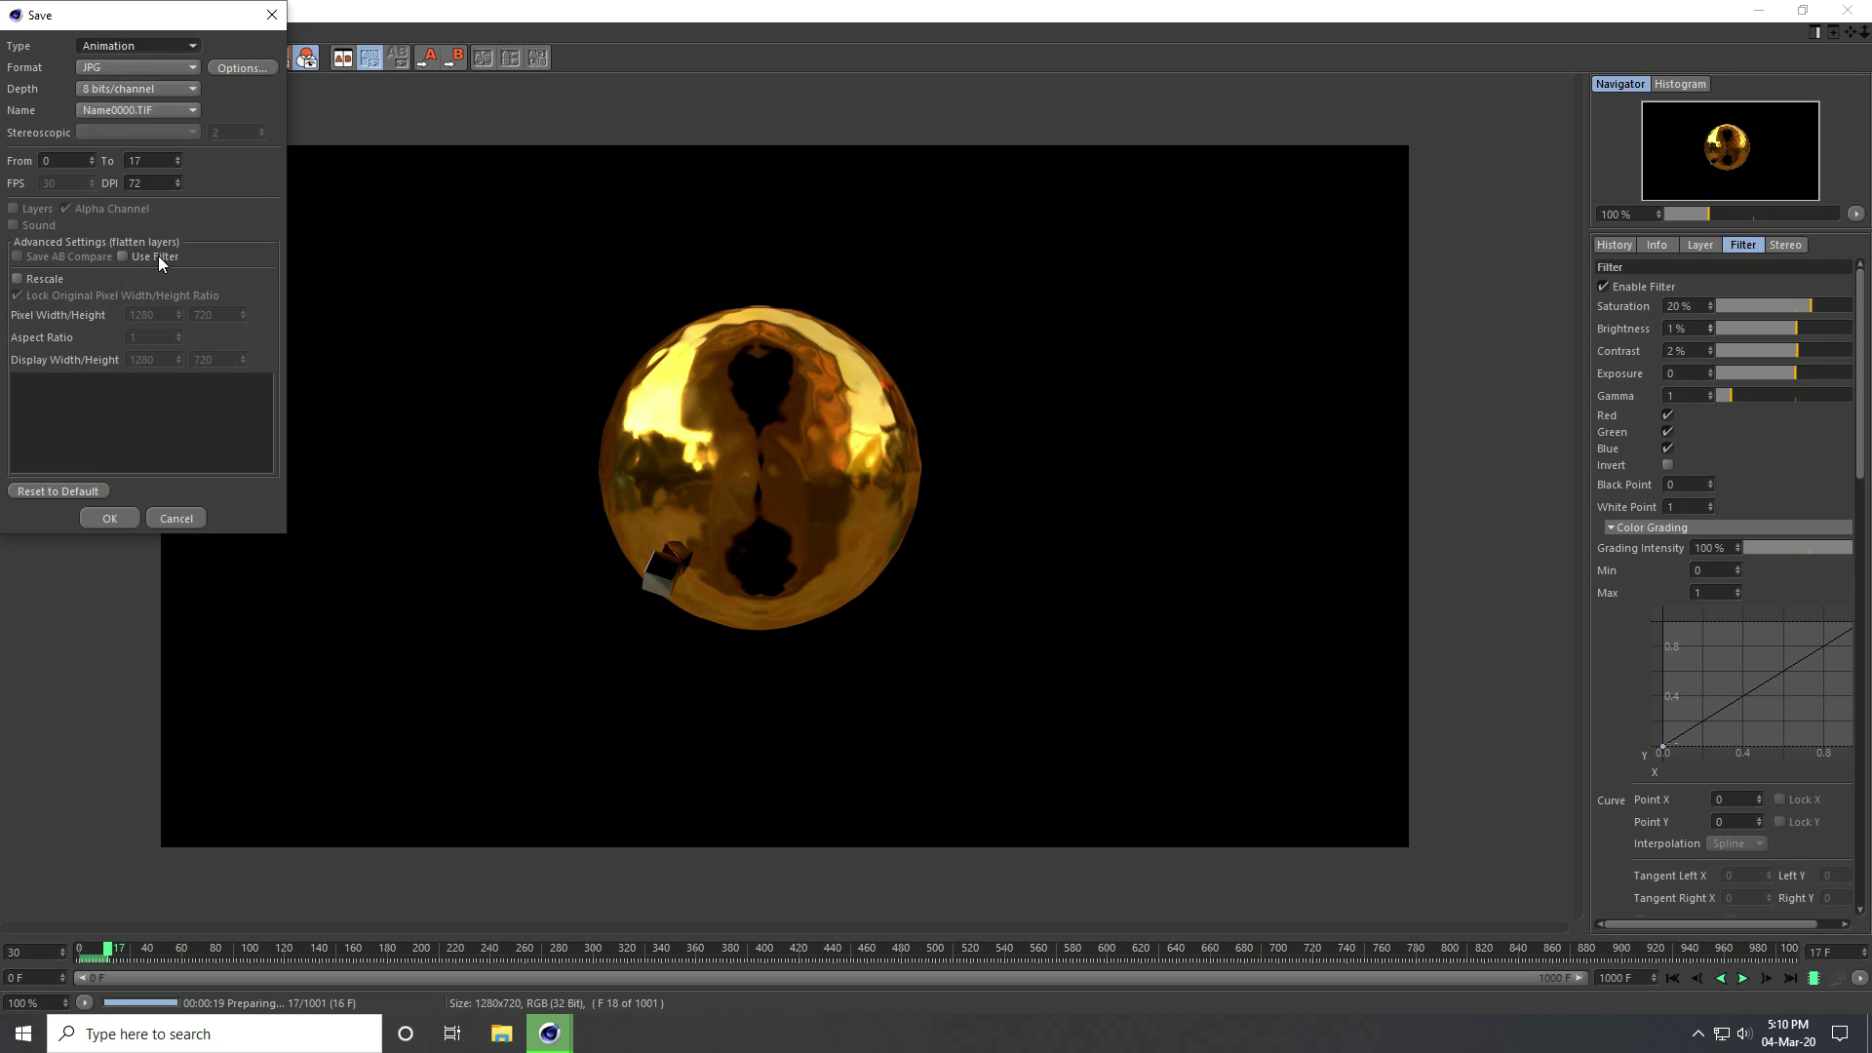
click(117, 257)
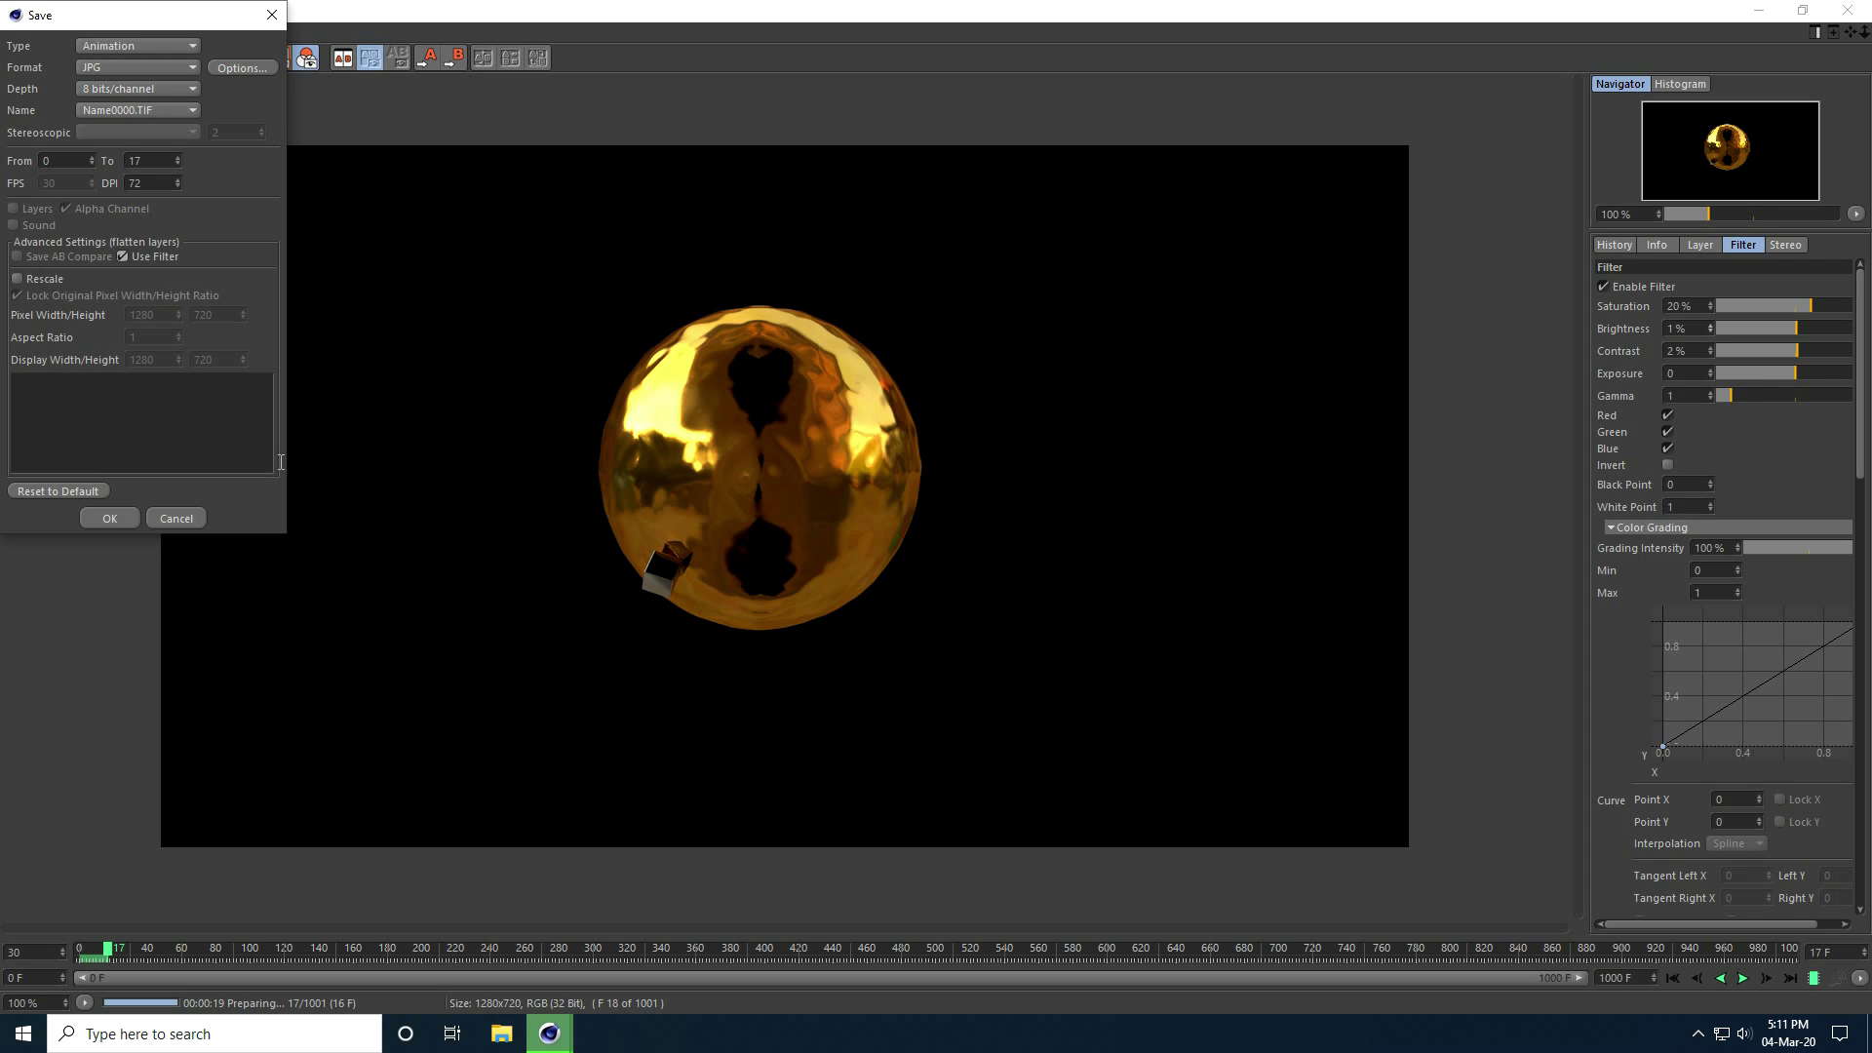
click(271, 14)
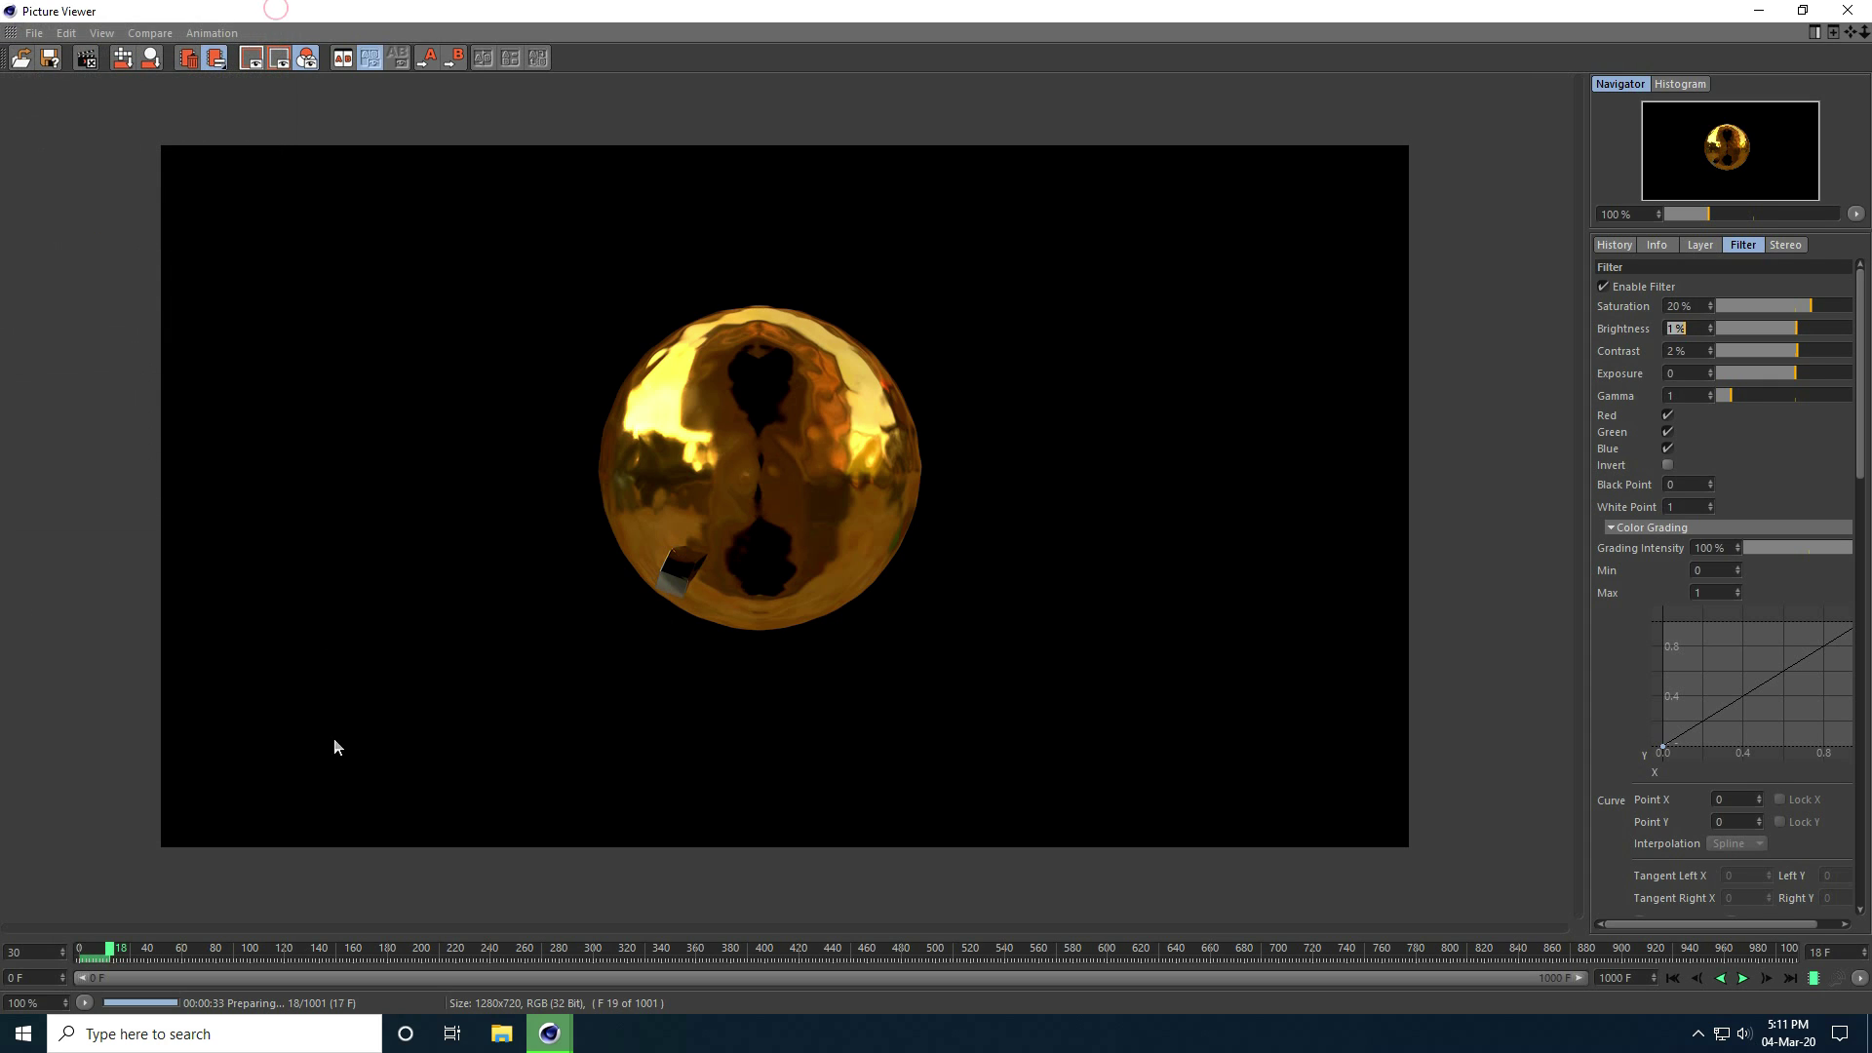